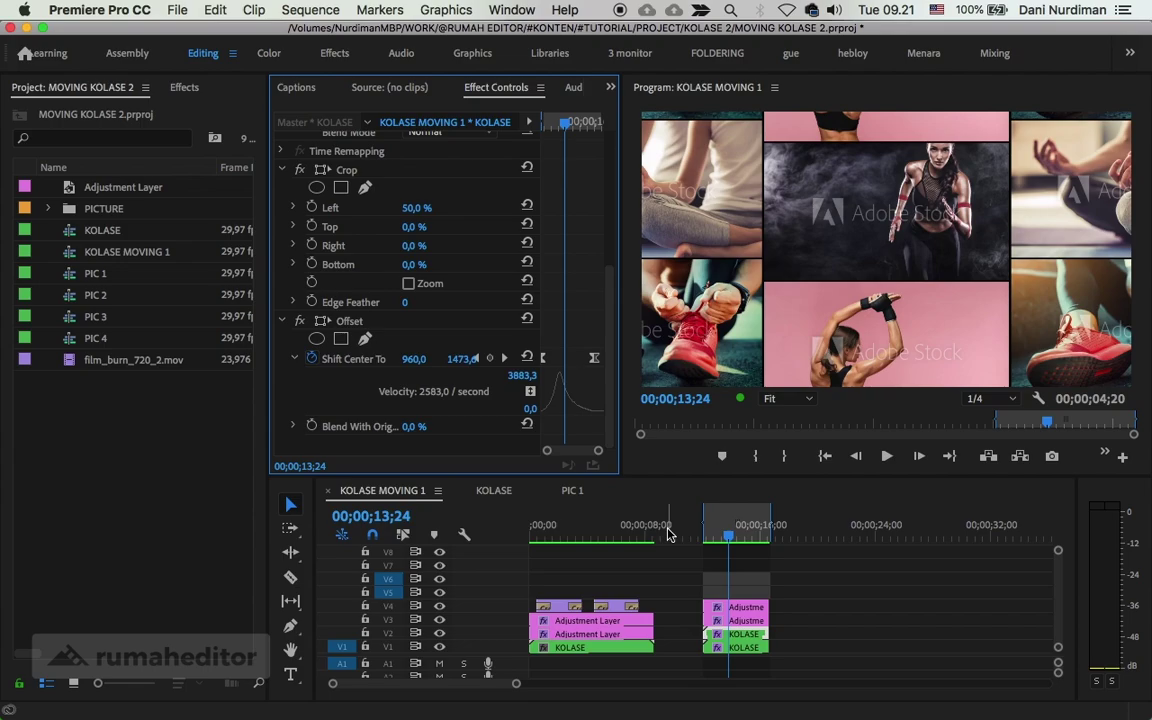
- Play the existing collage animation full-size from the sequence start
{"action": "left_click", "coordinate": [531, 525]}
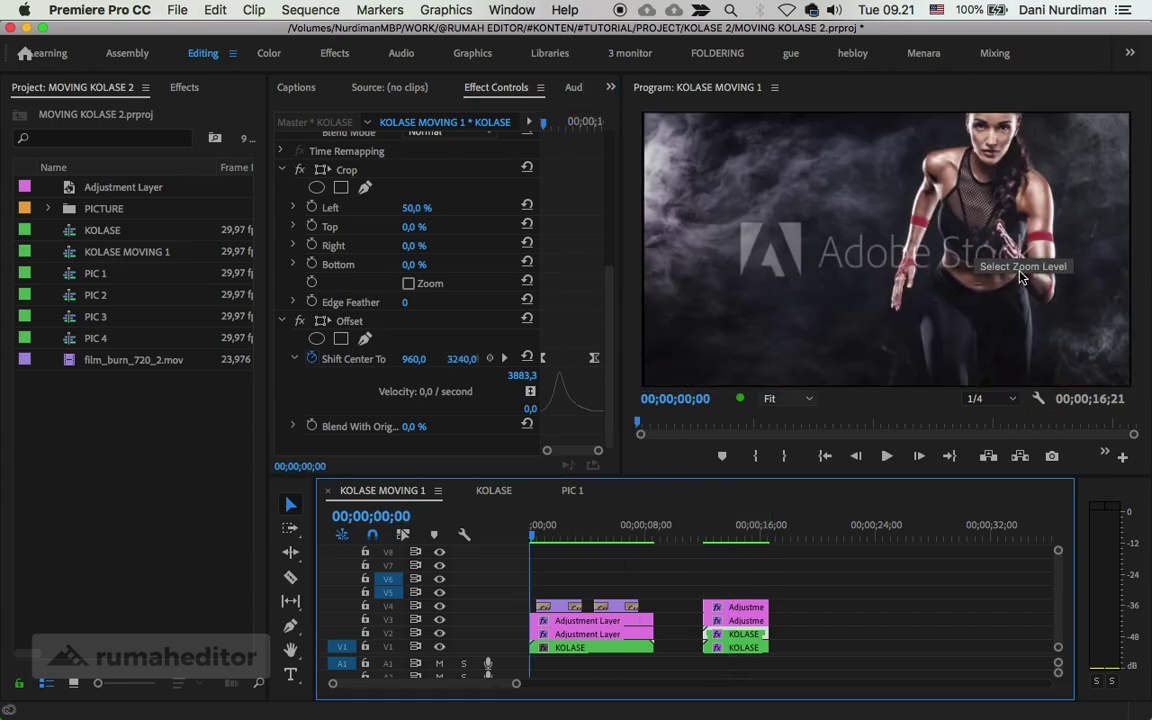
{"action": "key", "text": "grave"}
{"action": "key", "text": "space"}
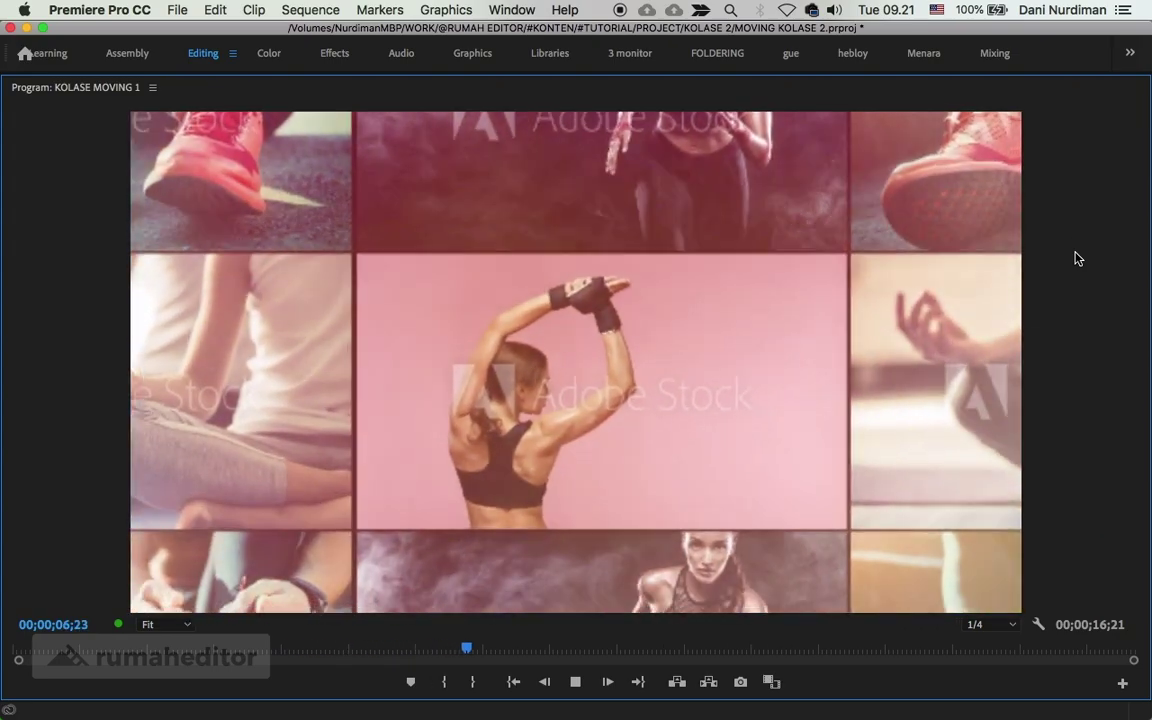
{"action": "key", "text": "grave"}
- Replay the animation full-size from about 12;02, then park the playhead at 14;03
{"action": "left_click_drag", "start_coordinate": [729, 536], "coordinate": [727, 536]}
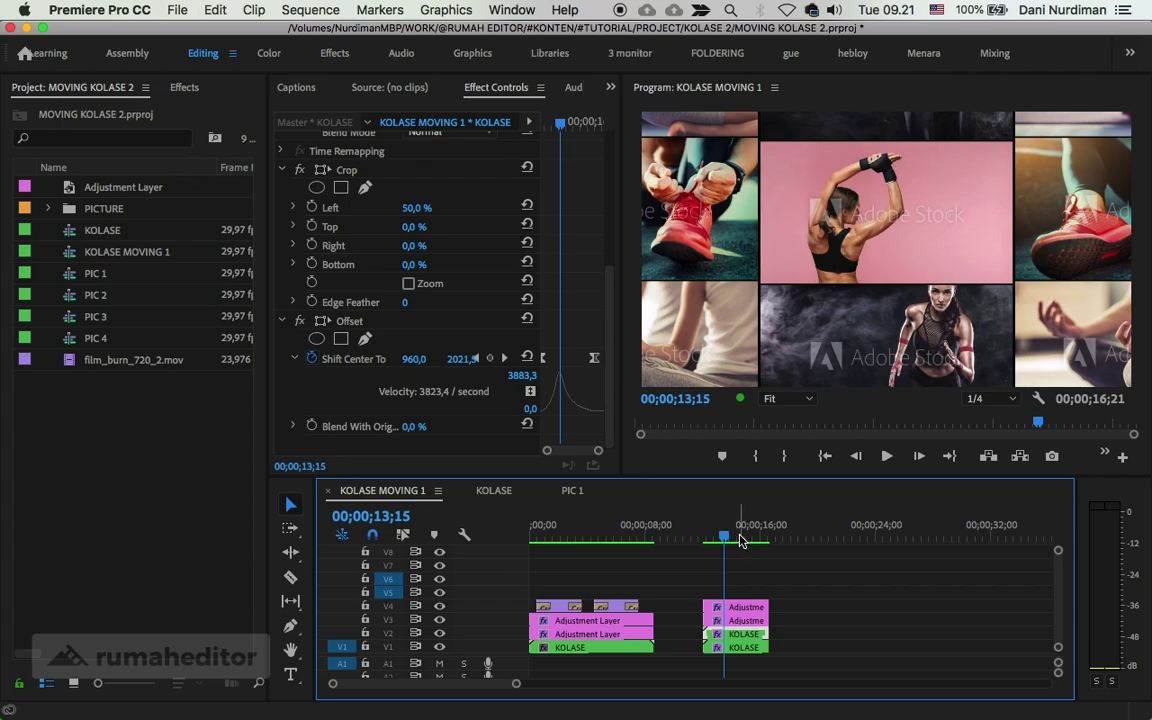
{"action": "left_click_drag", "start_coordinate": [723, 536], "coordinate": [702, 536]}
{"action": "key", "text": "space"}
{"action": "key", "text": "grave"}
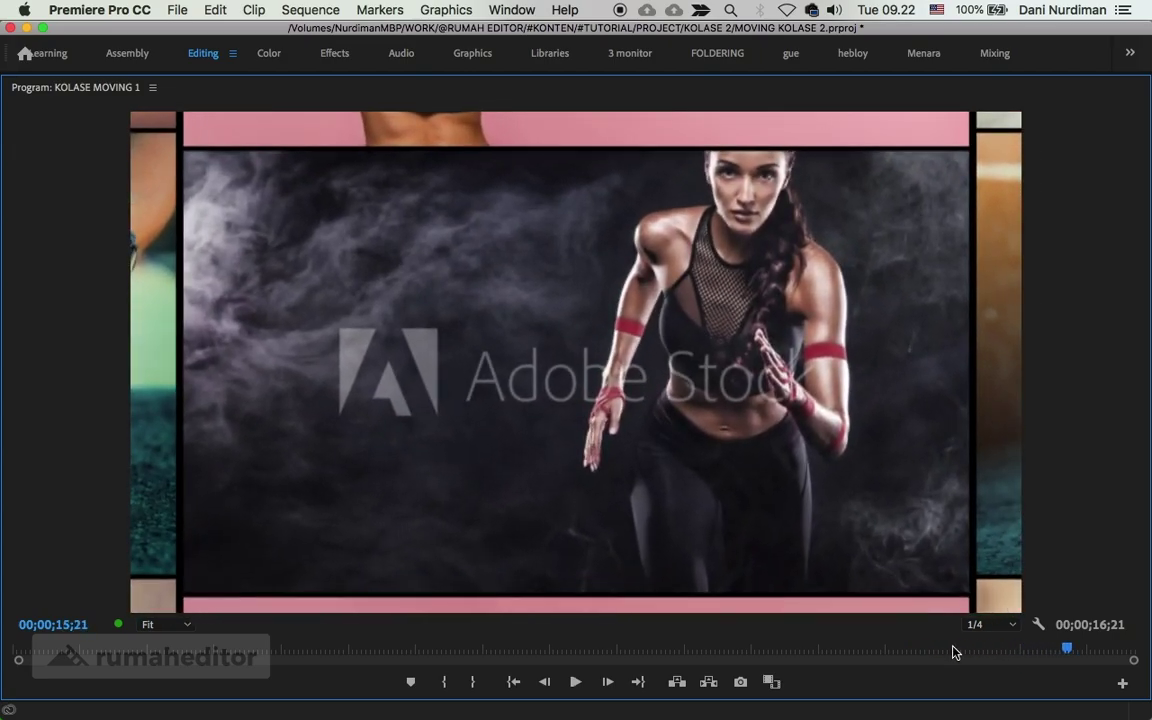
{"action": "mouse_move", "coordinate": [952, 648]}
{"action": "left_mouse_down"}
{"action": "mouse_move", "coordinate": [913, 648]}
{"action": "mouse_move", "coordinate": [985, 660]}
{"action": "mouse_move", "coordinate": [835, 651]}
{"action": "left_mouse_up"}
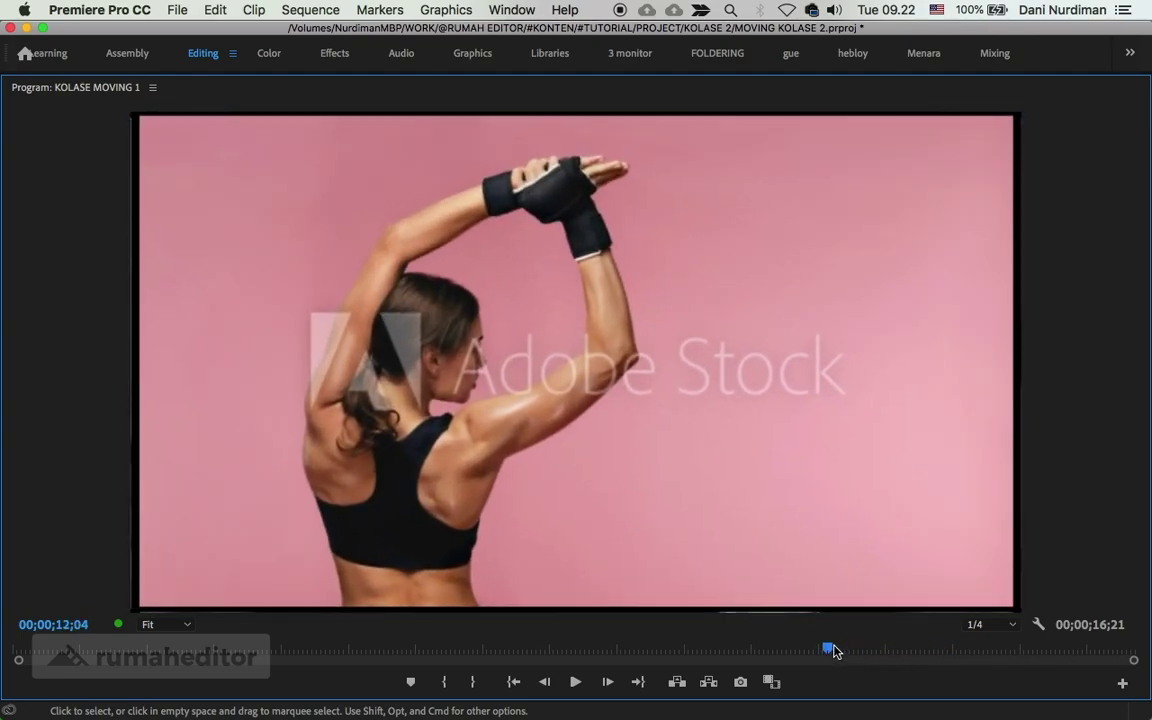
{"action": "key", "text": "space"}
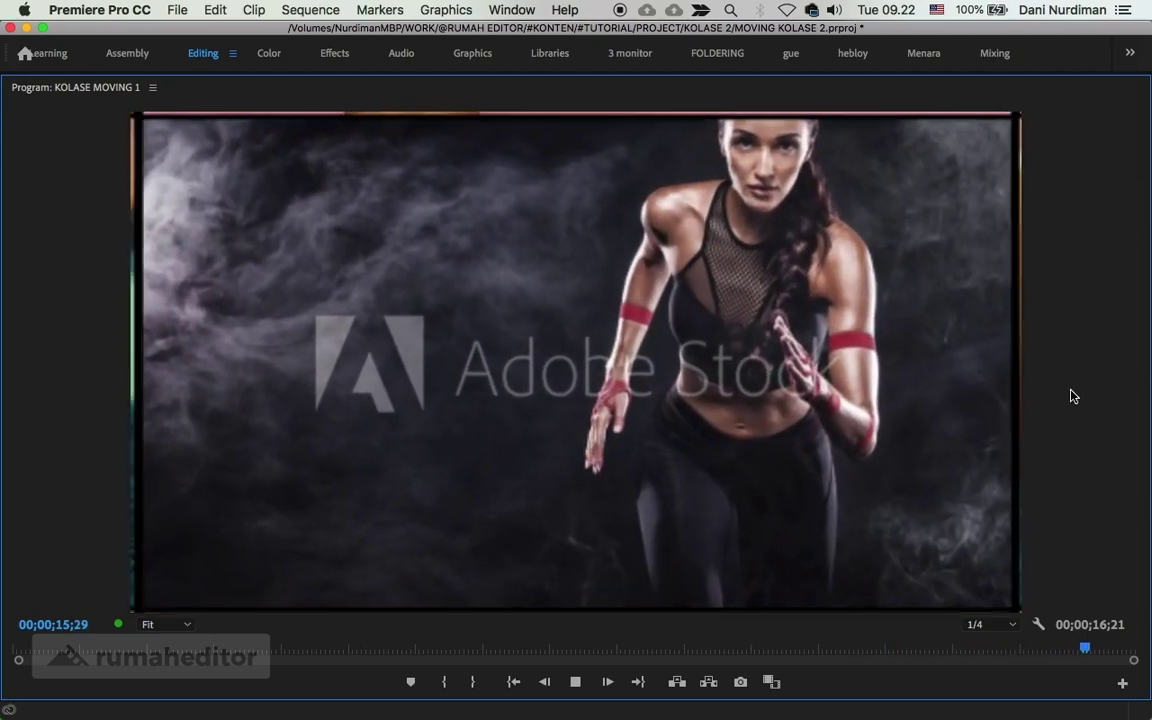
{"action": "key", "text": "space"}
{"action": "key", "text": "grave"}
{"action": "left_click", "coordinate": [735, 540]}
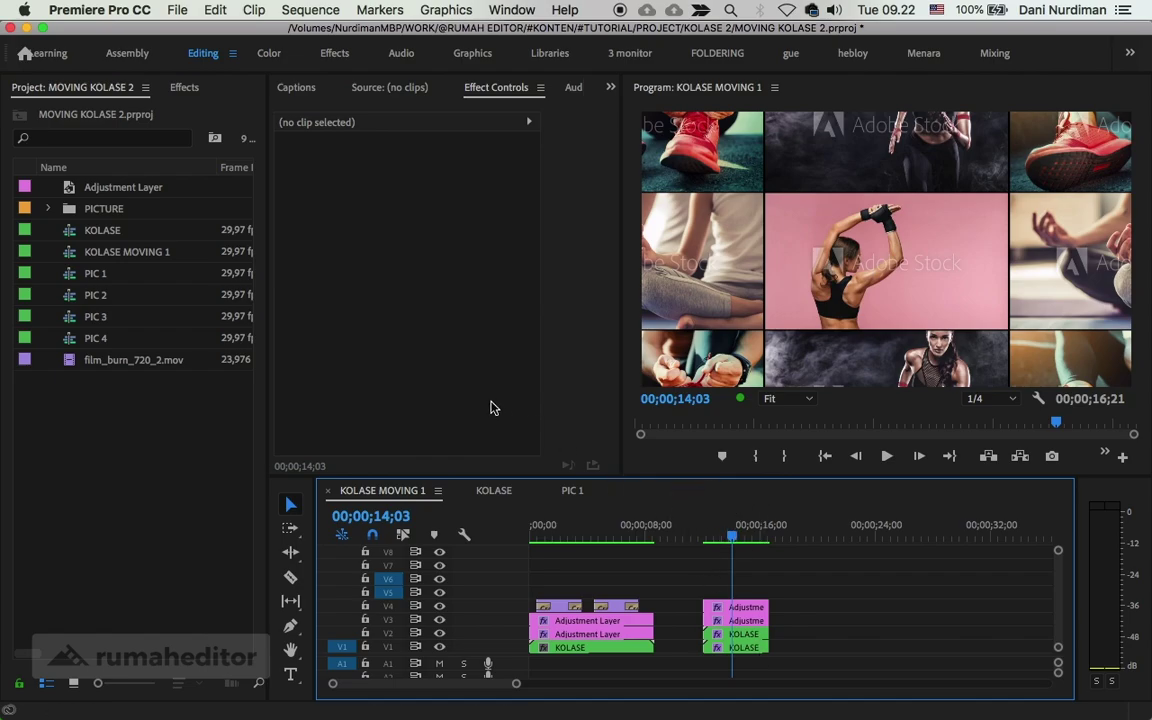
- Open the KOLASE nested sequence, scrub through its contents, and return to KOLASE MOVING 1
{"action": "left_click", "coordinate": [739, 650]}
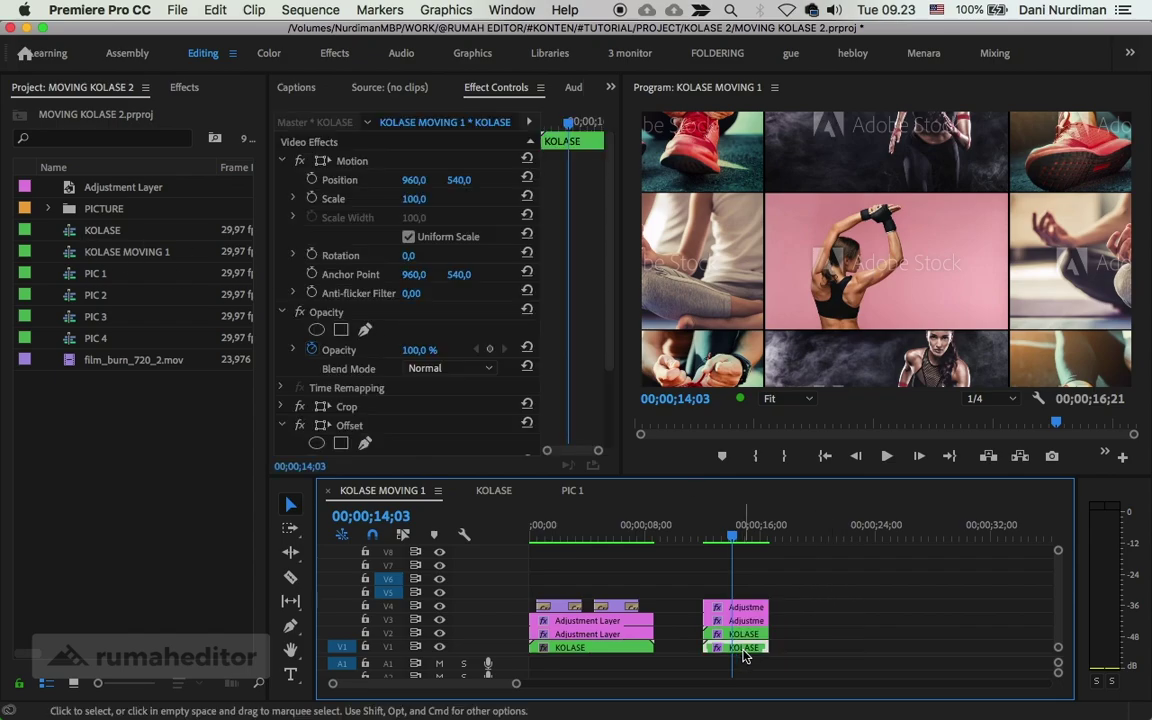
{"action": "double_click", "coordinate": [742, 652]}
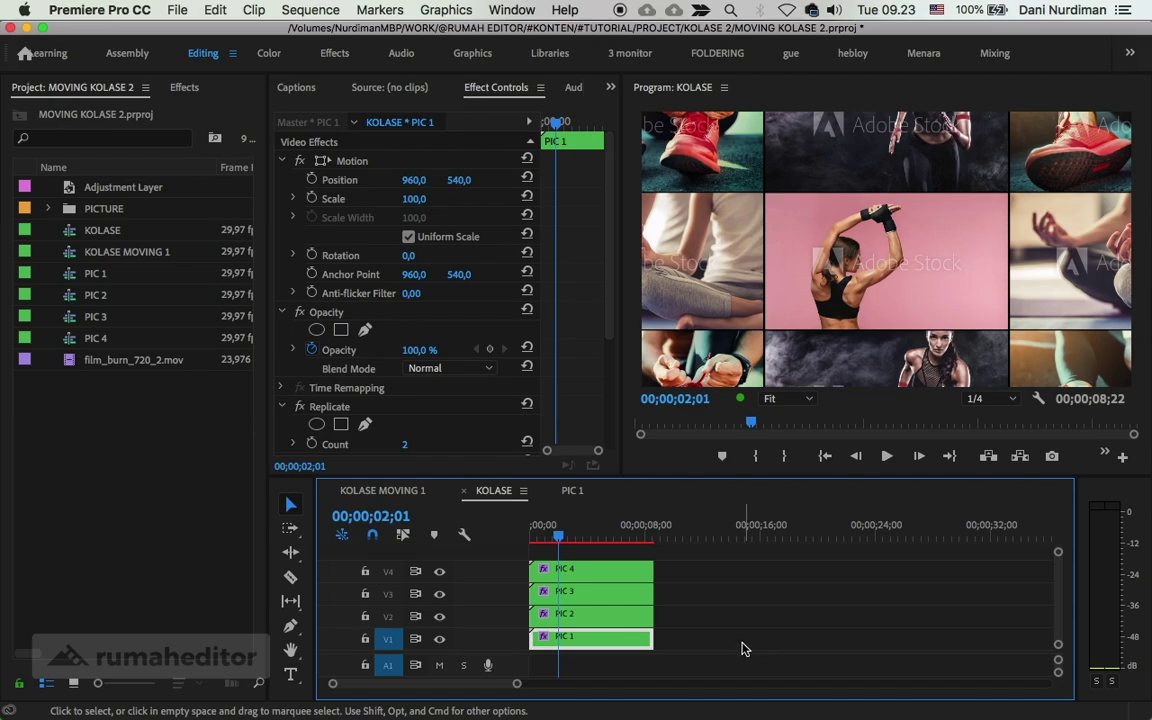
{"action": "left_click", "coordinate": [717, 597]}
{"action": "left_click", "coordinate": [576, 532]}
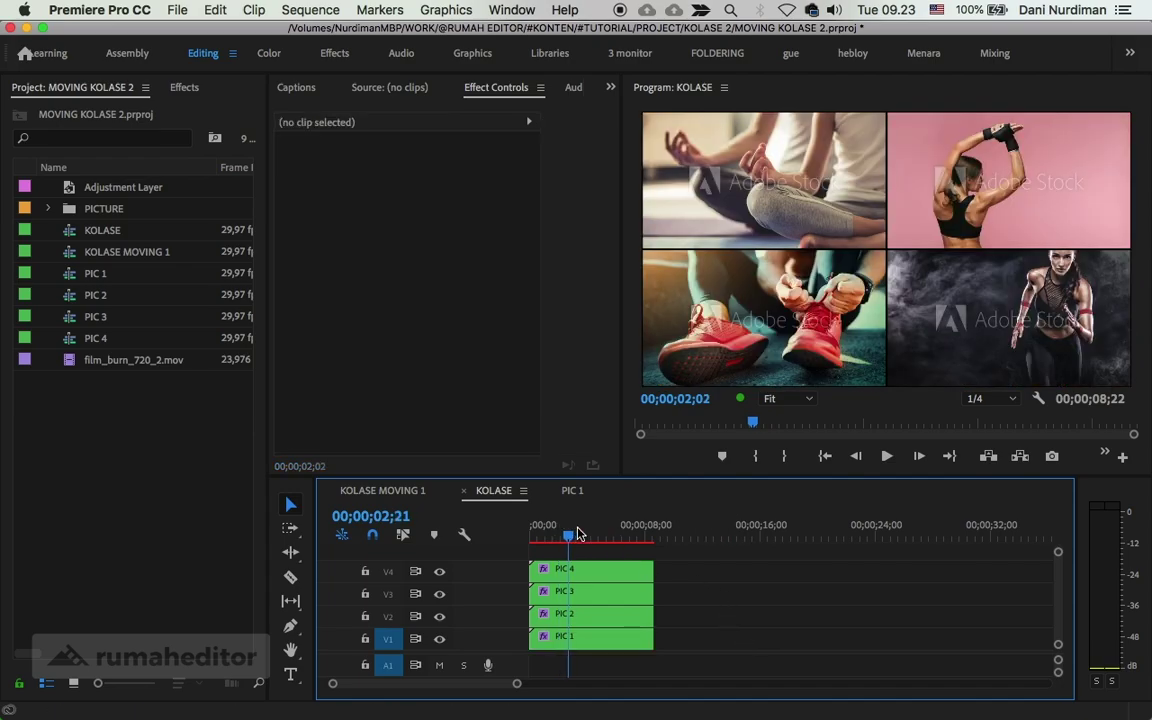
{"action": "left_click_drag", "start_coordinate": [576, 532], "coordinate": [570, 532]}
{"action": "left_click", "coordinate": [383, 490]}
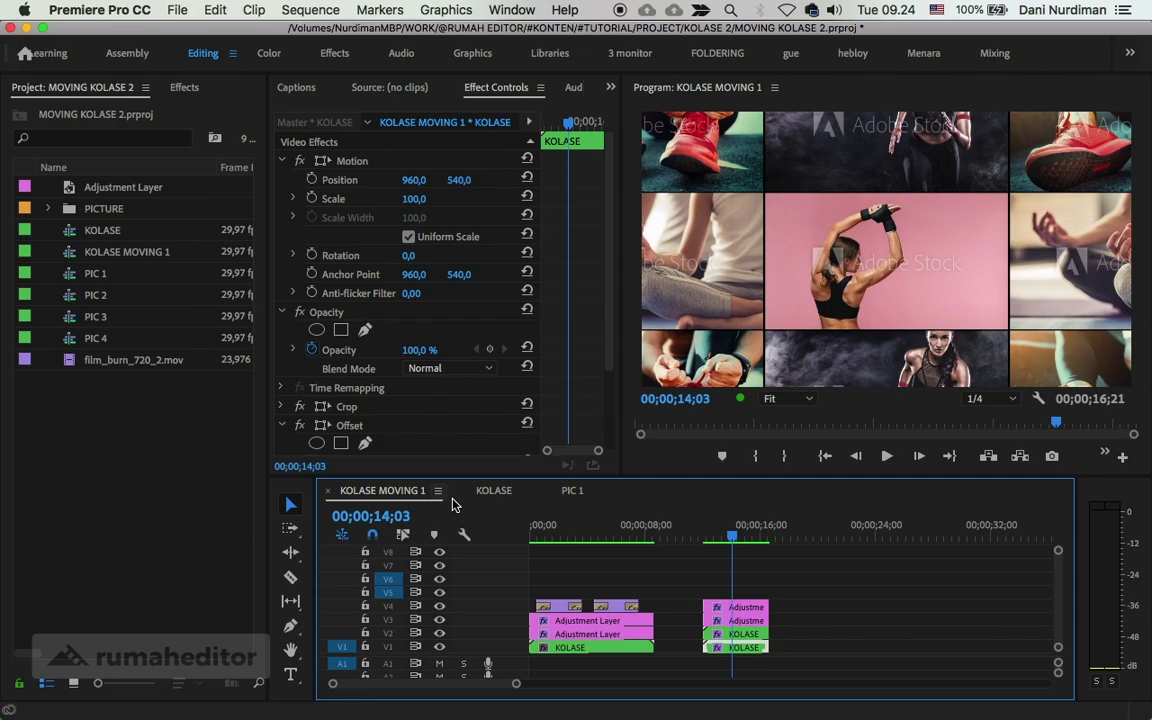
- Add the KOLASE sequence to V1 after the existing clips, at about 18;26
{"action": "left_click", "coordinate": [820, 562]}
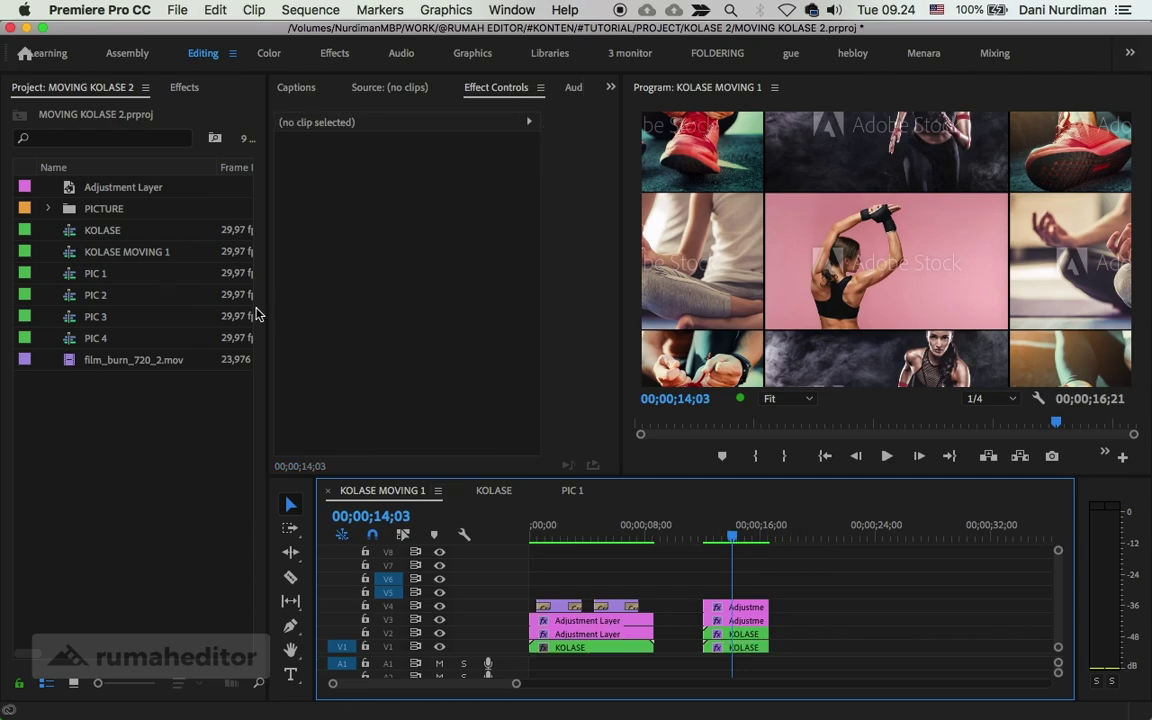
{"action": "double_click", "coordinate": [72, 238]}
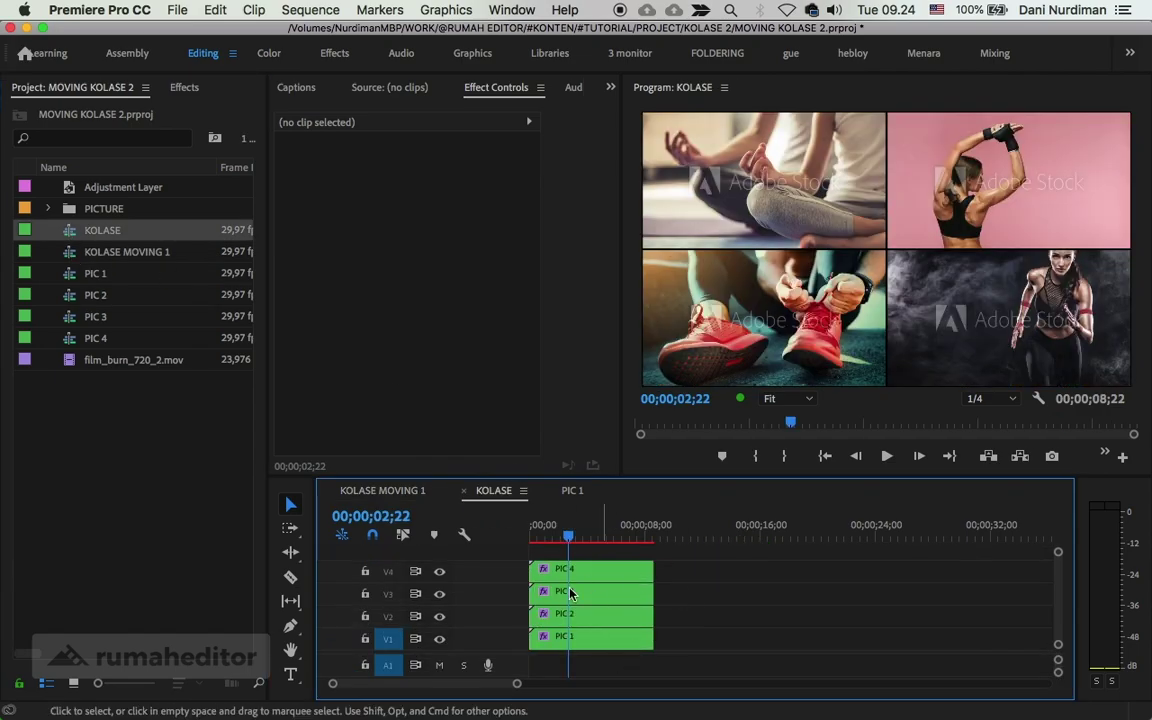
{"action": "left_click", "coordinate": [383, 490]}
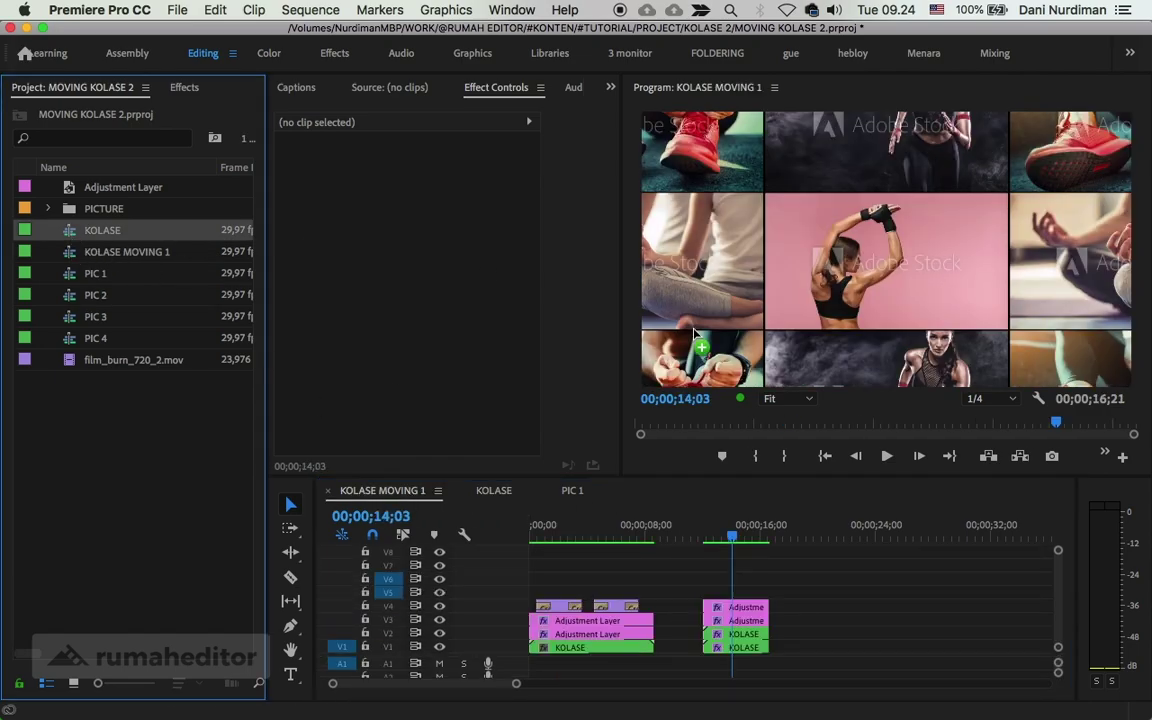
{"action": "left_click_drag", "start_coordinate": [697, 335], "coordinate": [812, 652]}
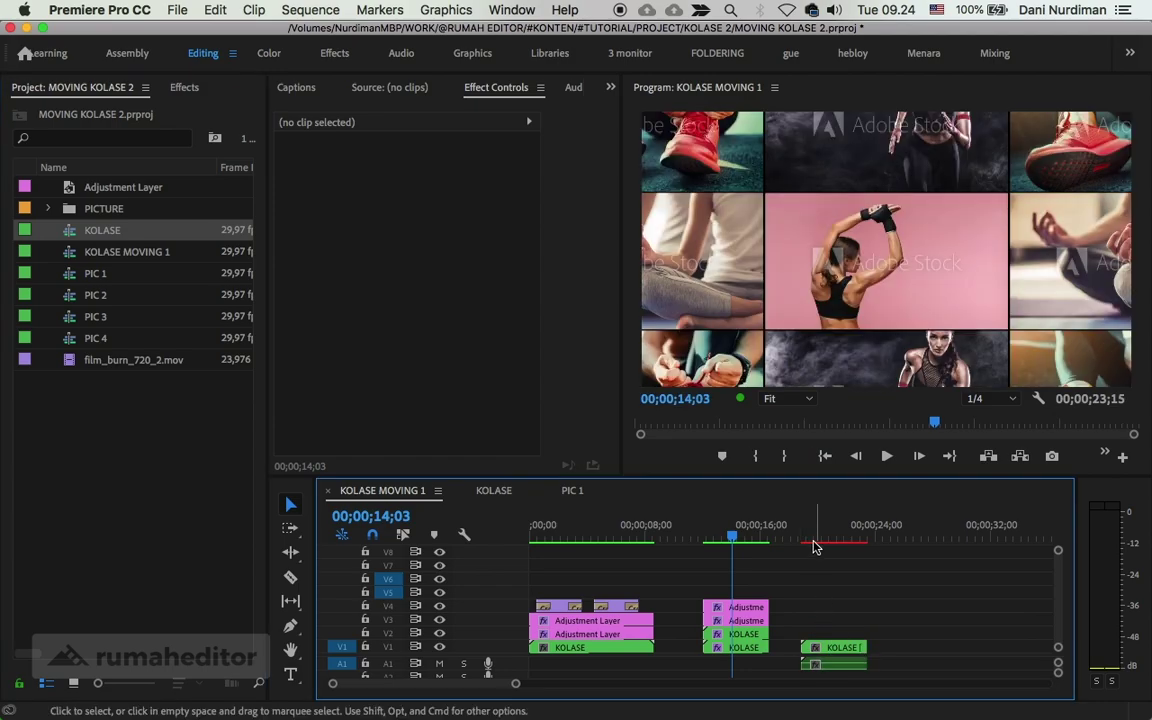
{"action": "left_click", "coordinate": [815, 546]}
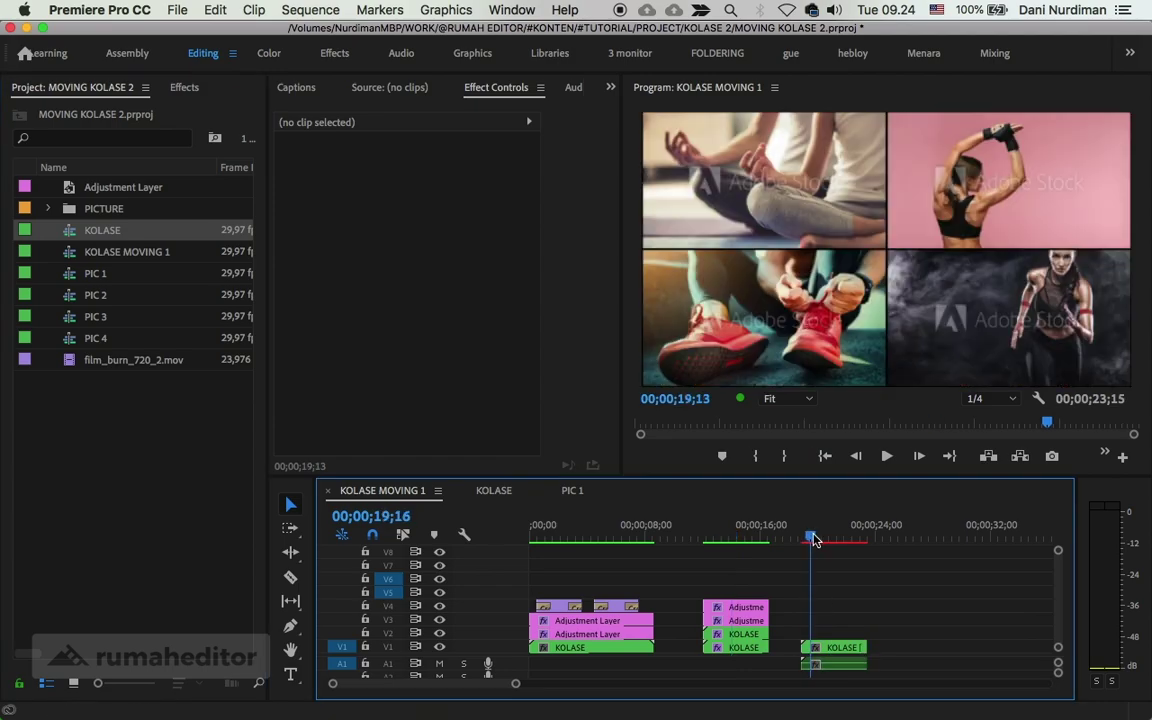
{"action": "left_click", "coordinate": [842, 647]}
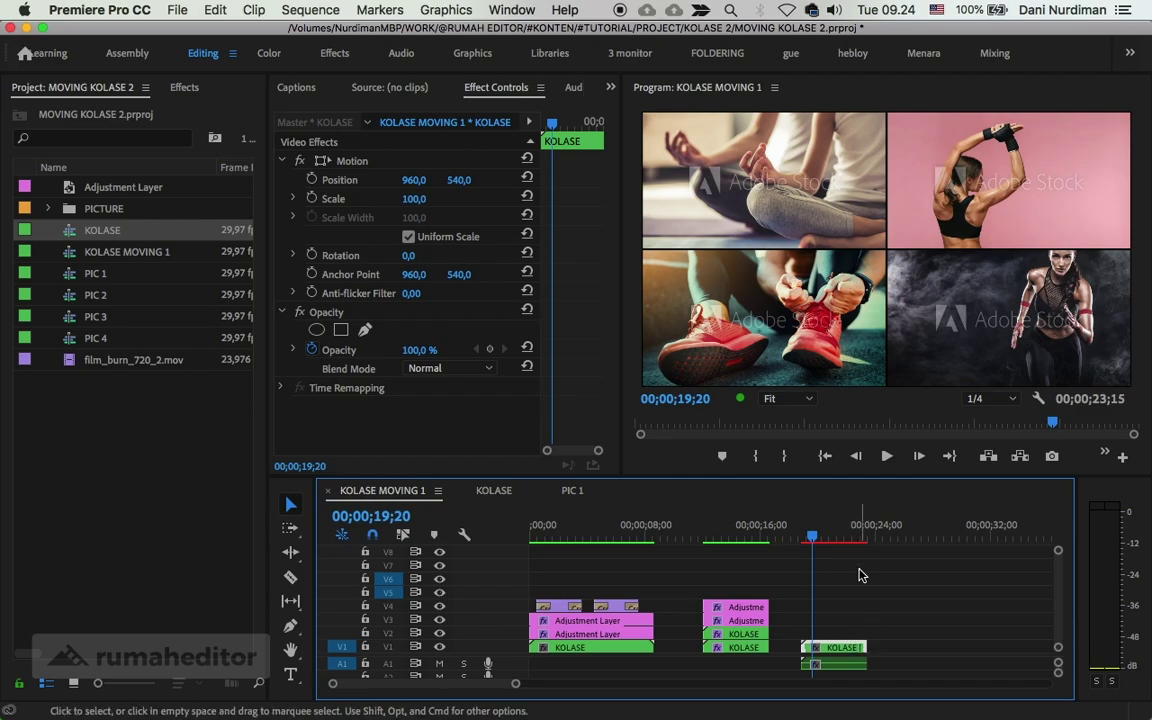
{"action": "left_click", "coordinate": [825, 580]}
{"action": "left_click", "coordinate": [848, 648]}
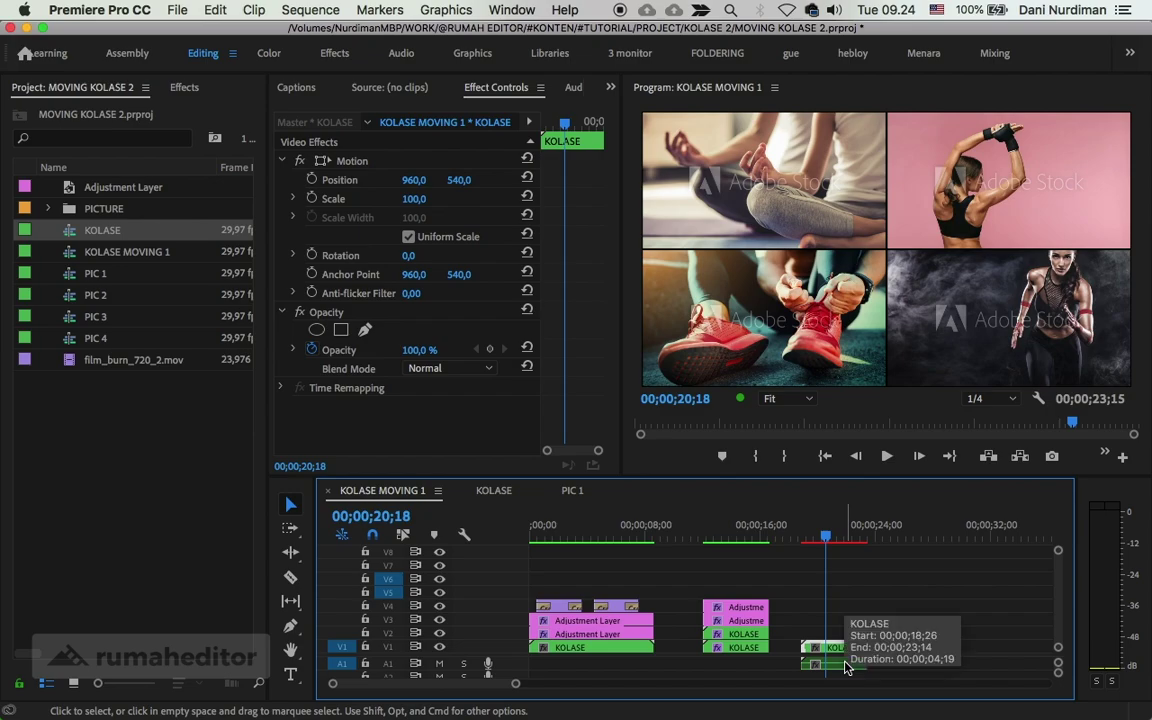
- Delete the new KOLASE clip's audio, copy the clip onto V2, and zoom the timeline in
{"action": "left_click", "coordinate": [823, 663]}
{"action": "key", "text": "Delete"}
{"action": "left_click", "coordinate": [836, 648]}
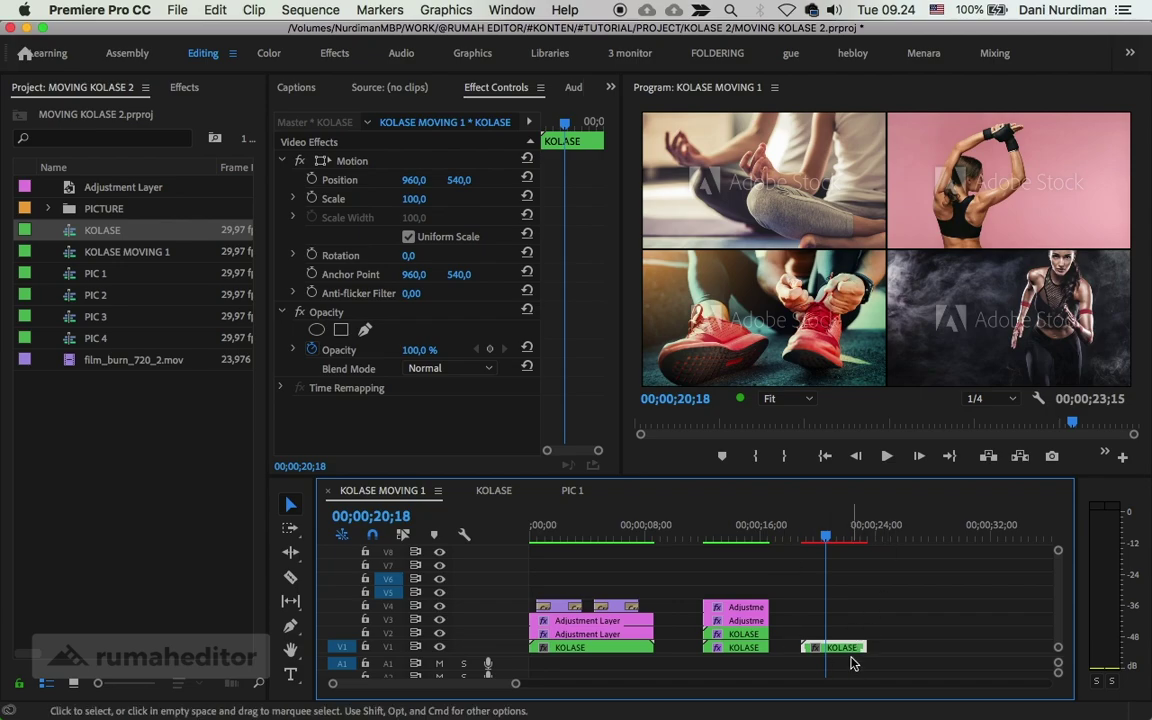
{"action": "left_click_drag", "start_coordinate": [849, 650], "coordinate": [846, 640]}
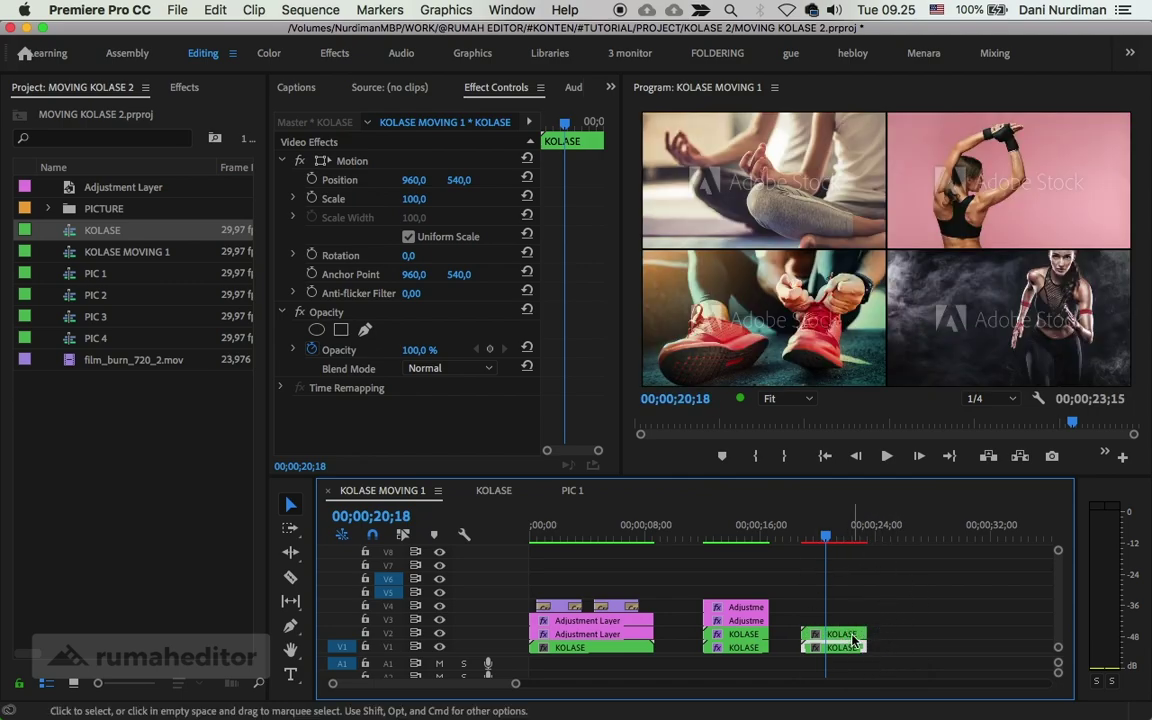
{"action": "key", "text": "="}
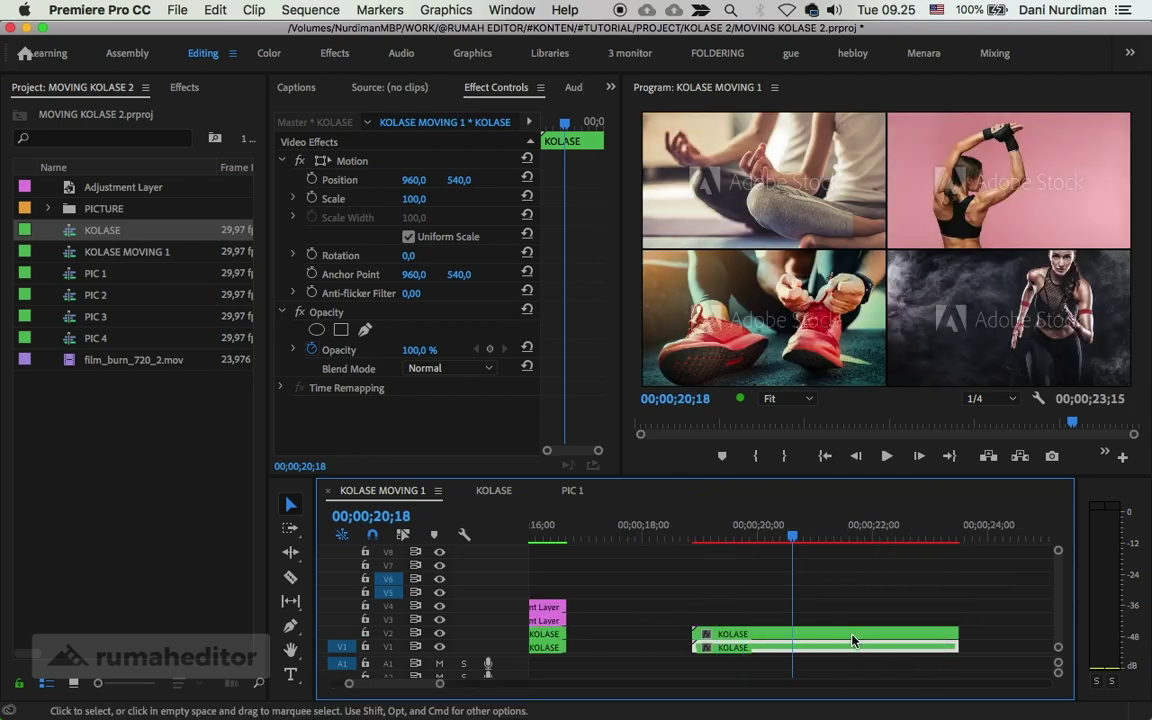
{"action": "key", "text": "="}
{"action": "left_click", "coordinate": [853, 636]}
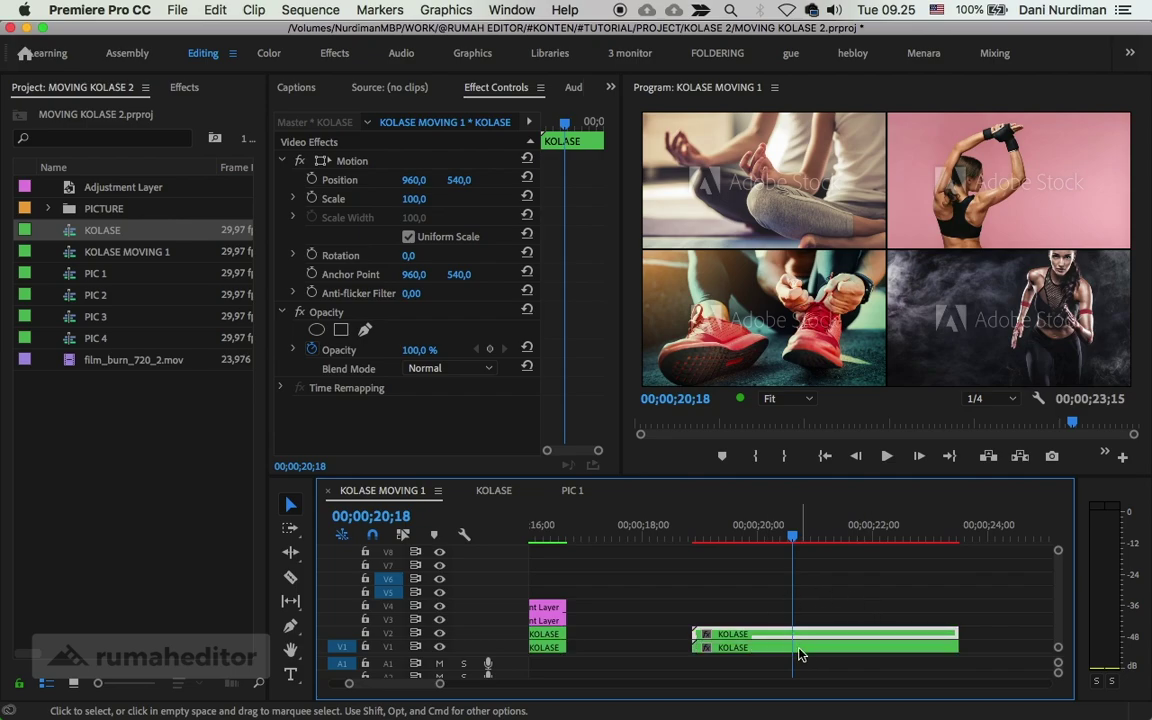
- Search the effects for 'crop' and apply Crop to both stacked KOLASE clips
{"action": "left_click", "coordinate": [185, 87]}
{"action": "left_click", "coordinate": [136, 111]}
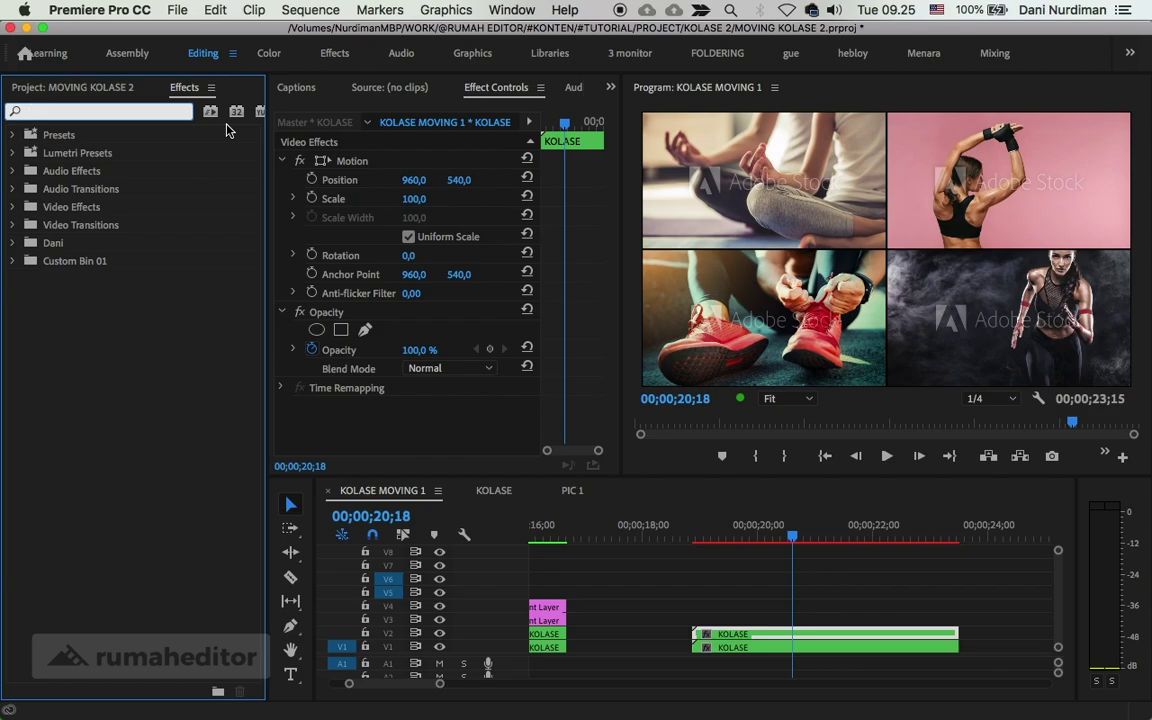
{"action": "type", "text": "crop"}
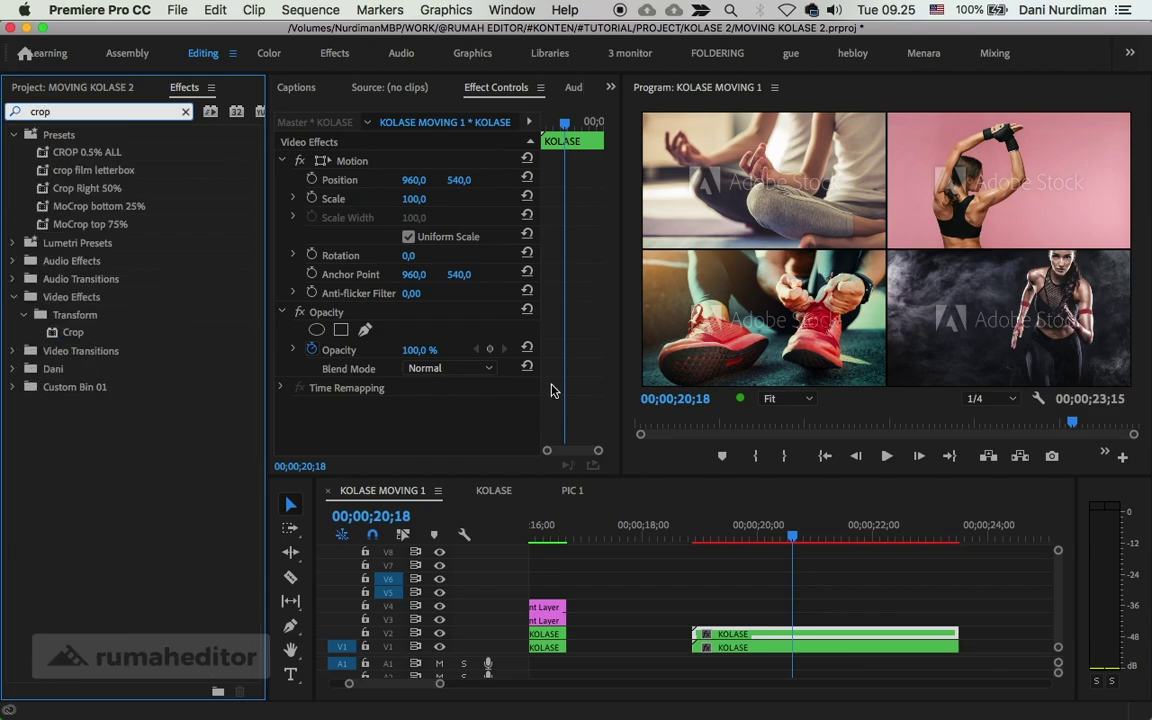
{"action": "left_click_drag", "start_coordinate": [715, 590], "coordinate": [784, 656]}
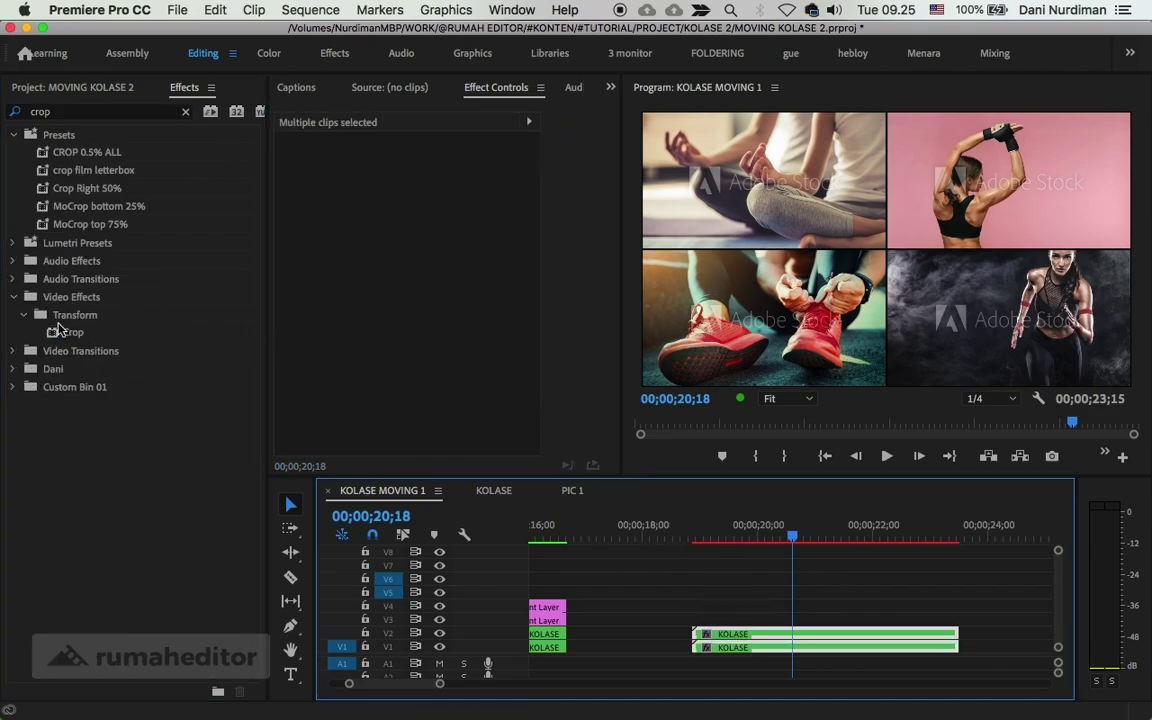
{"action": "left_click_drag", "start_coordinate": [58, 331], "coordinate": [740, 636]}
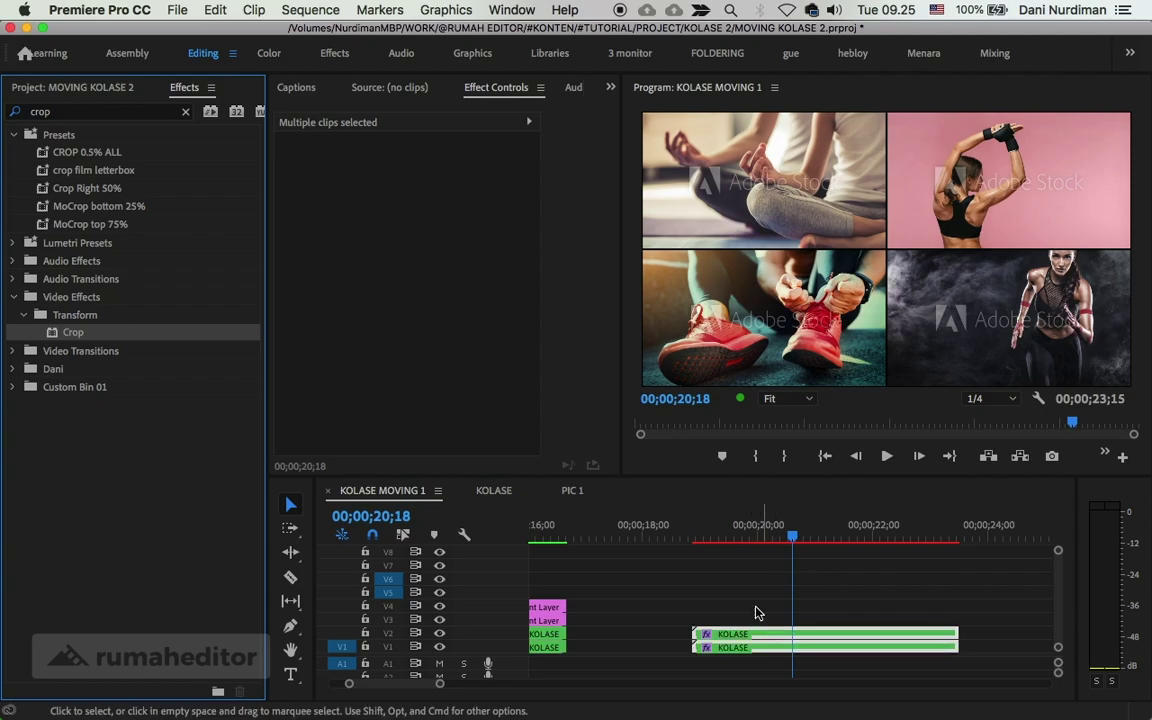
- Hide track V2 and show the V1 KOLASE clip's Crop settings, all edges at 0%
{"action": "left_click", "coordinate": [757, 648]}
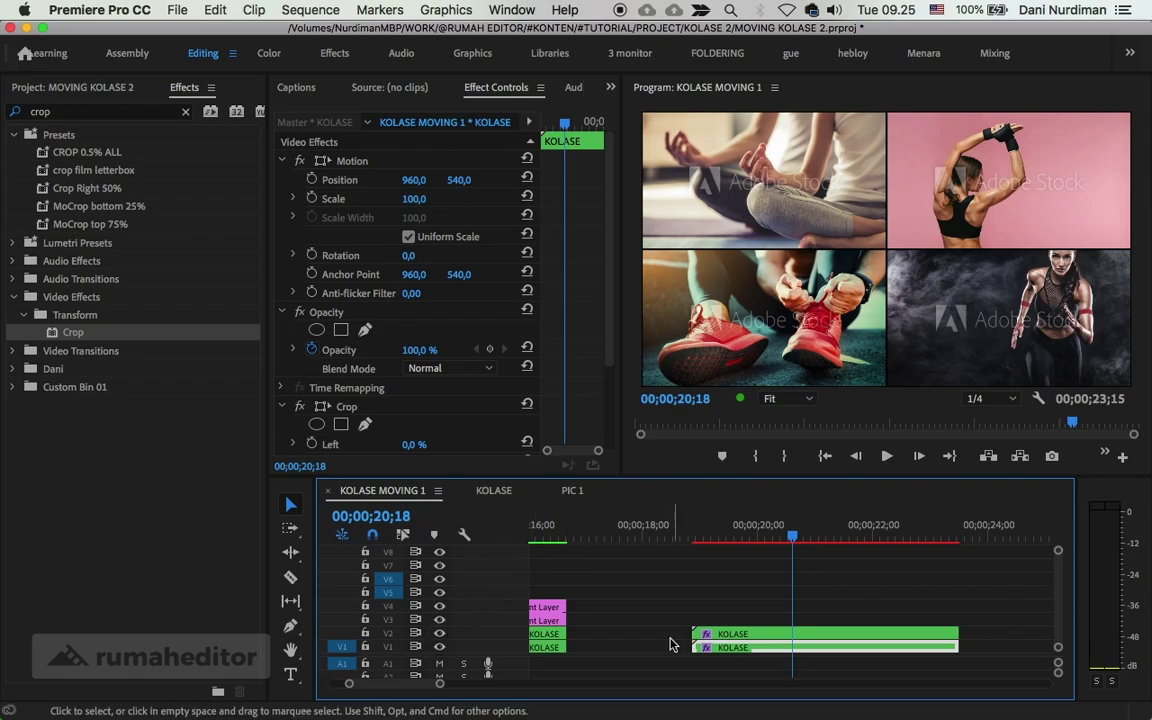
{"action": "left_click", "coordinate": [700, 634]}
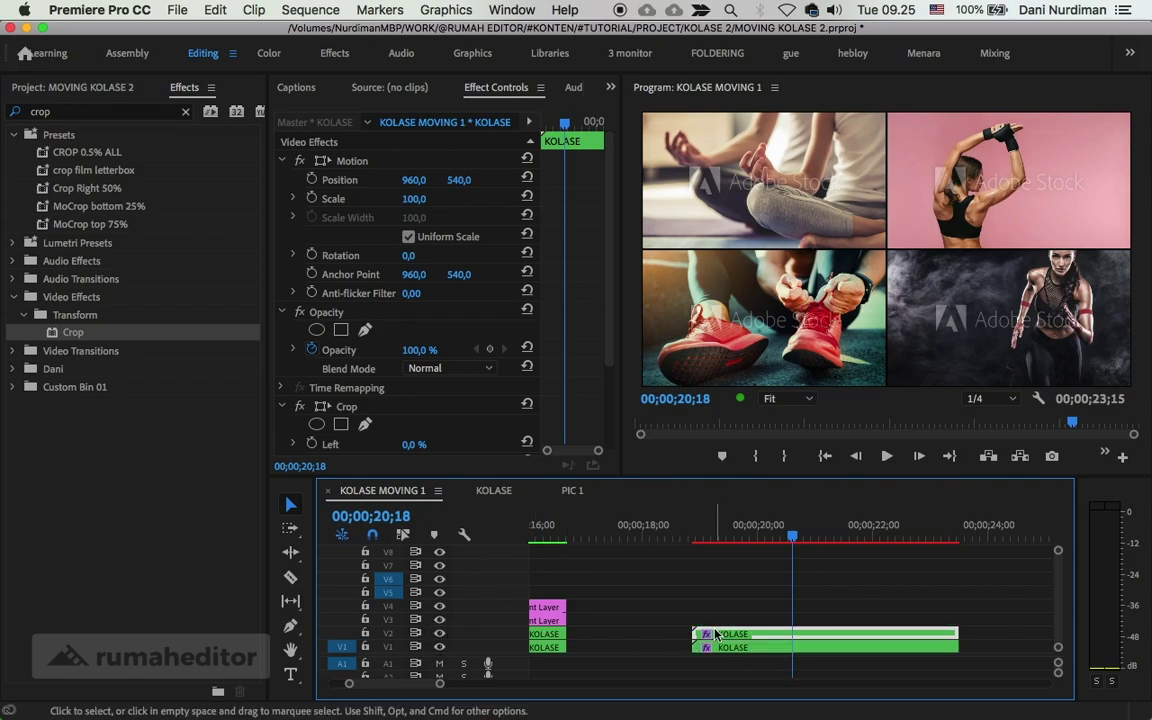
{"action": "left_click", "coordinate": [440, 634]}
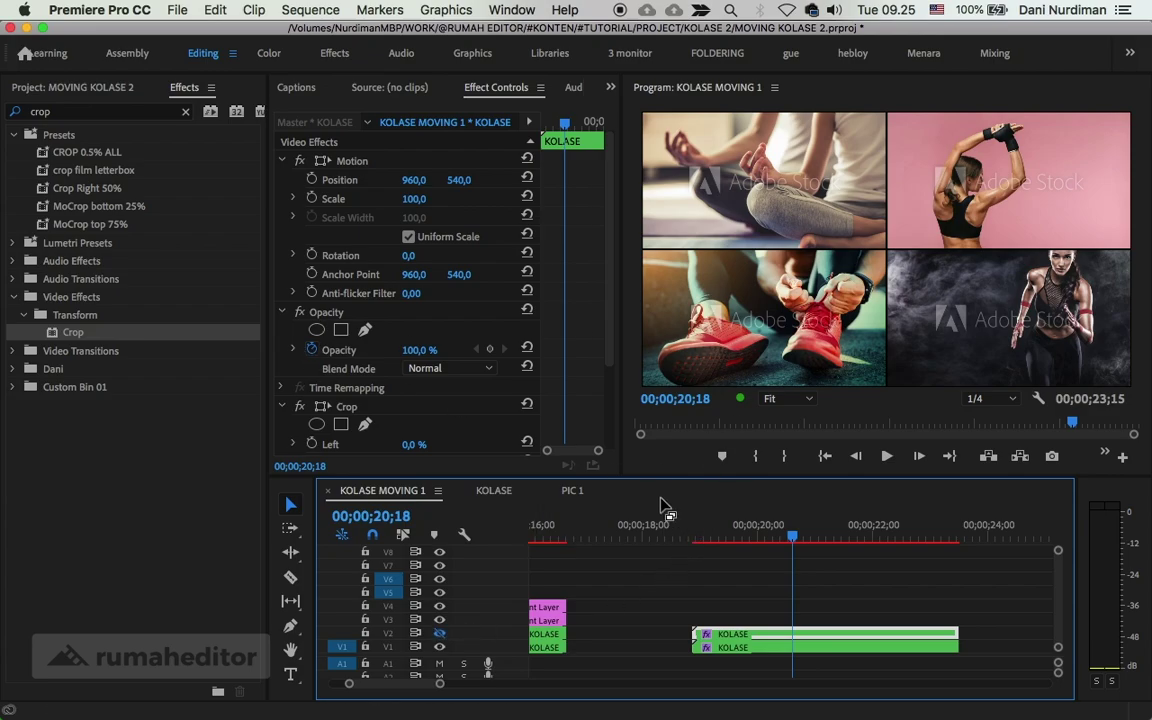
{"action": "scroll", "coordinate": [496, 352], "scroll_direction": "down", "scroll_amount": 2}
{"action": "scroll", "coordinate": [420, 355], "scroll_direction": "down", "scroll_amount": 4}
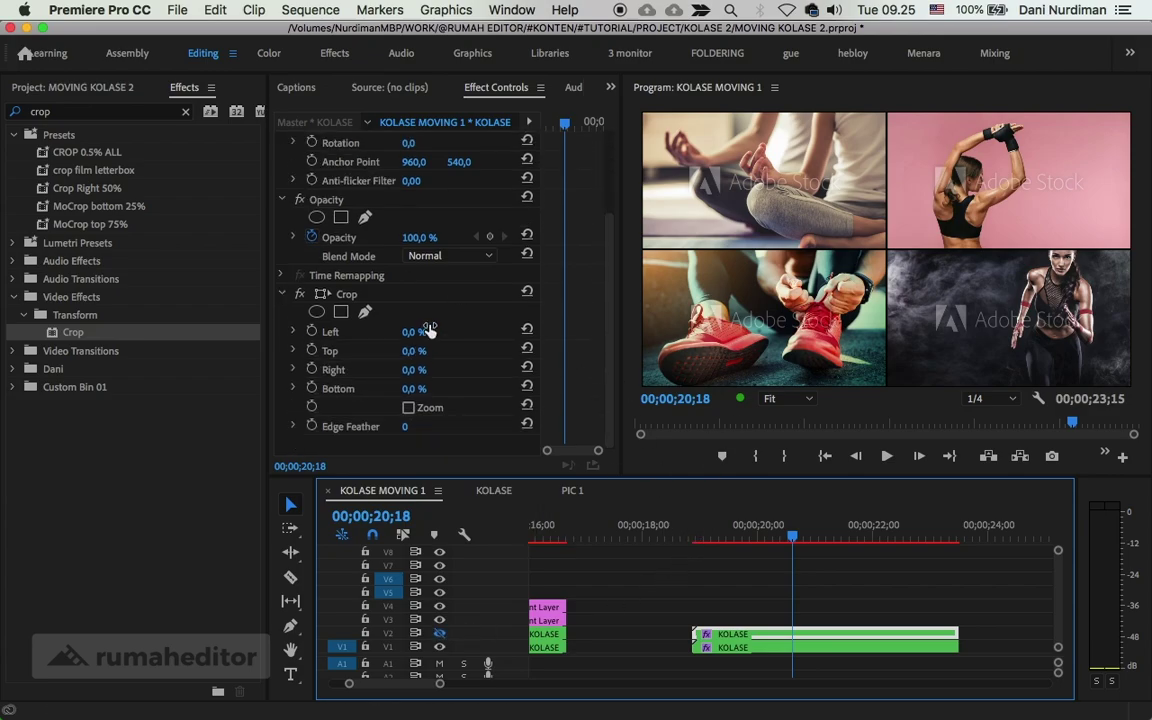
{"action": "left_click", "coordinate": [798, 632]}
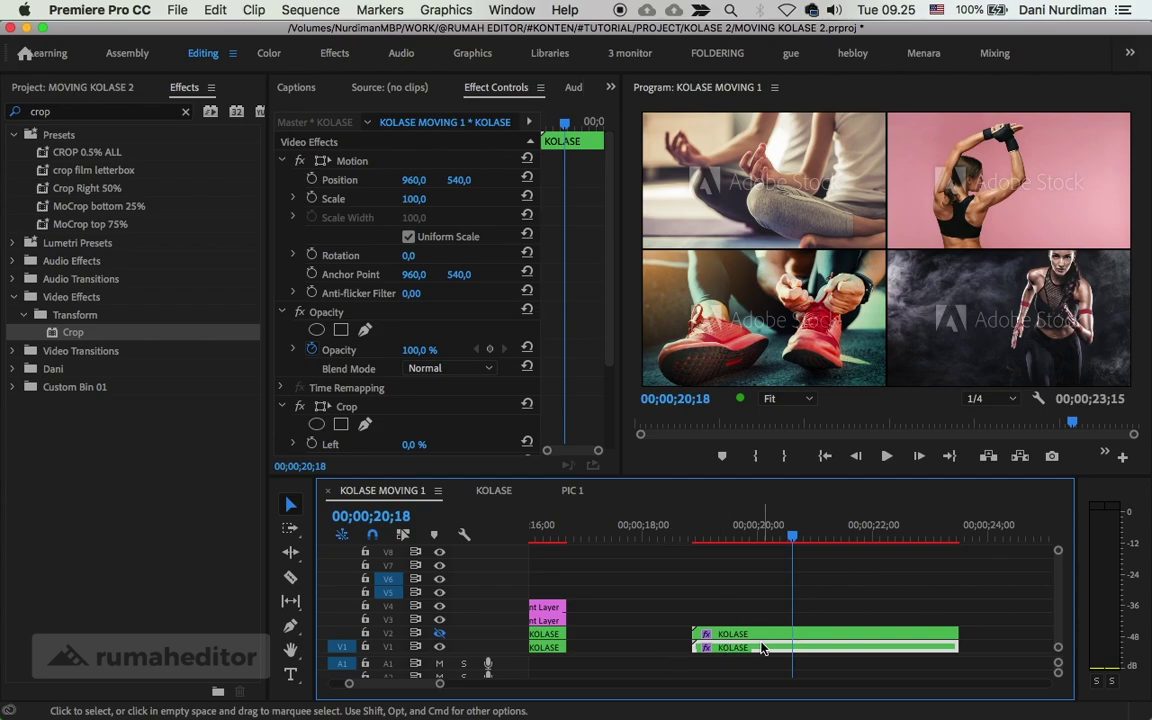
{"action": "scroll", "coordinate": [587, 350], "scroll_direction": "down", "scroll_amount": 5}
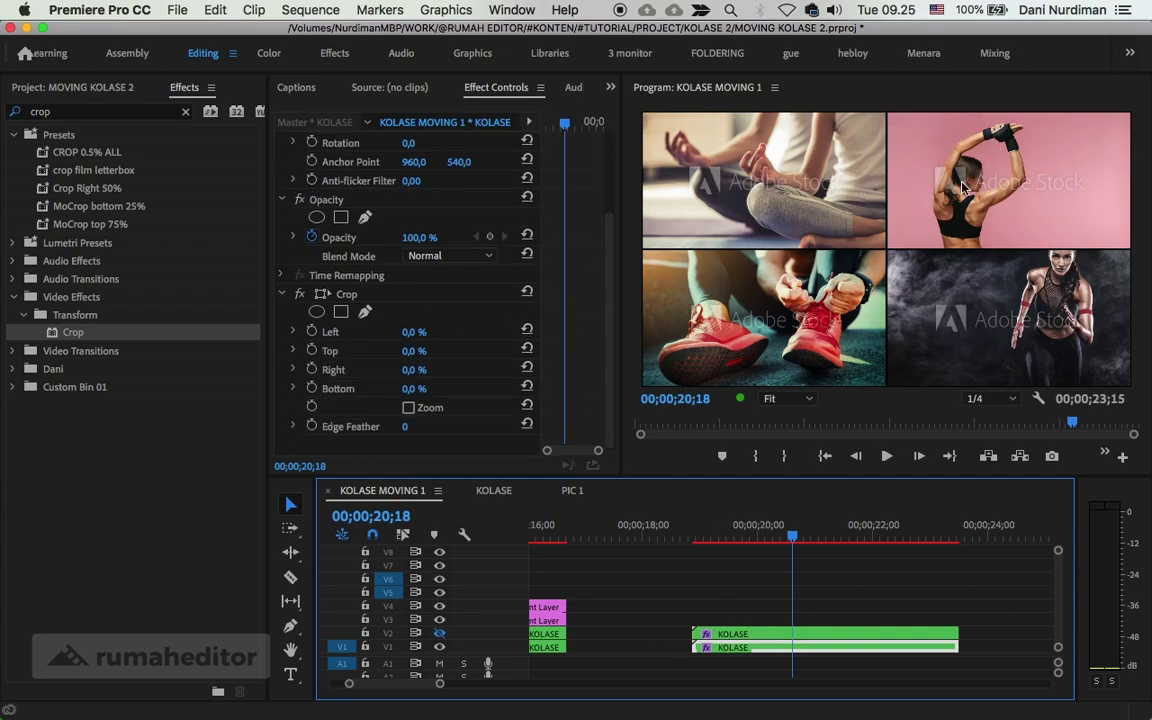
- Set Crop Left to 50% on the lower KOLASE clip
{"action": "left_click", "coordinate": [413, 332]}
{"action": "type", "text": "50"}
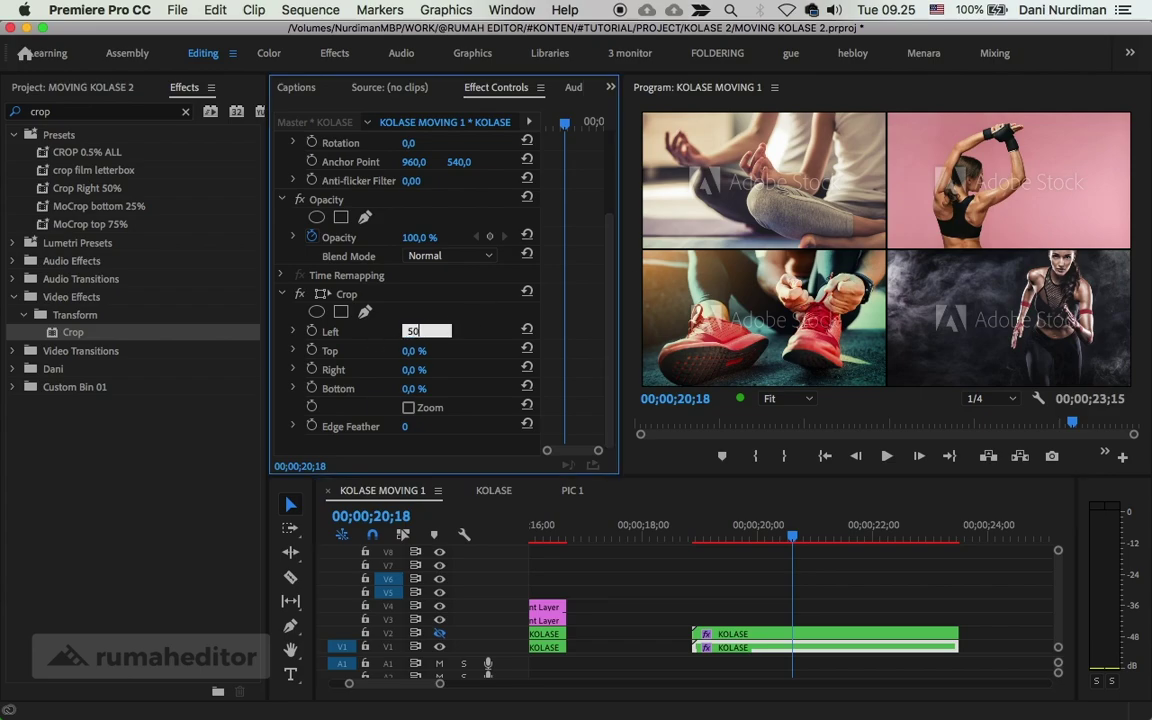
{"action": "key", "text": "Return"}
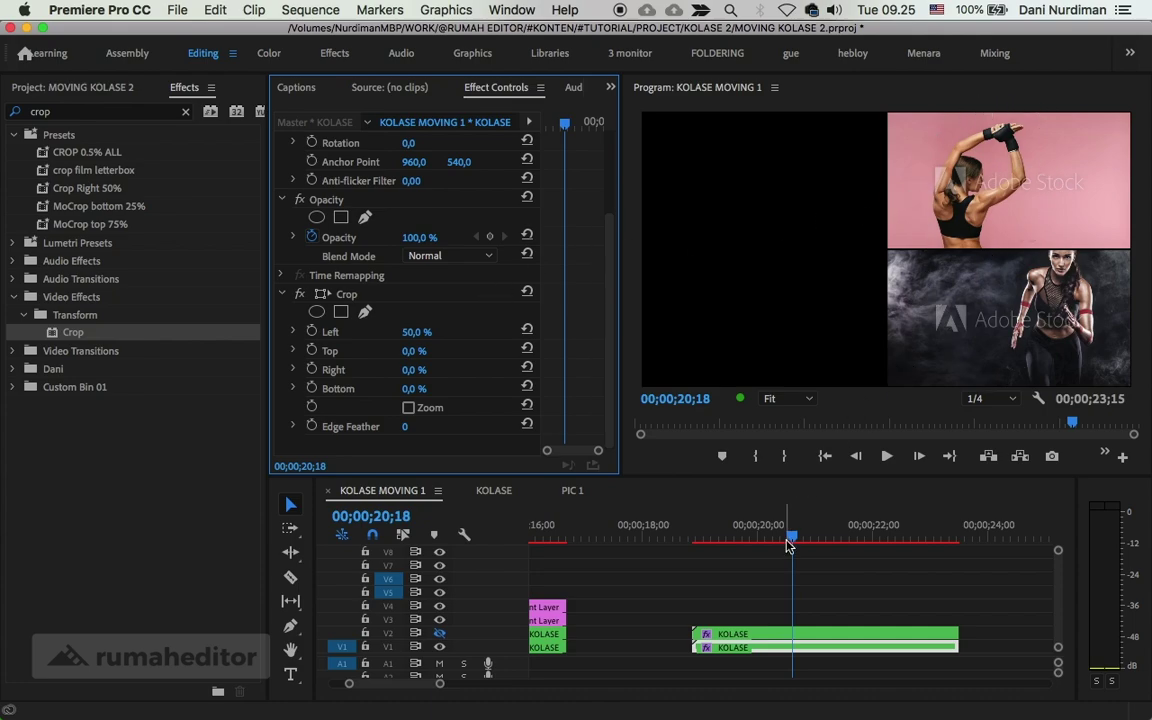
- Set Crop Right to 50% on the upper KOLASE clip, toggling track visibility to check it
{"action": "left_click", "coordinate": [705, 634]}
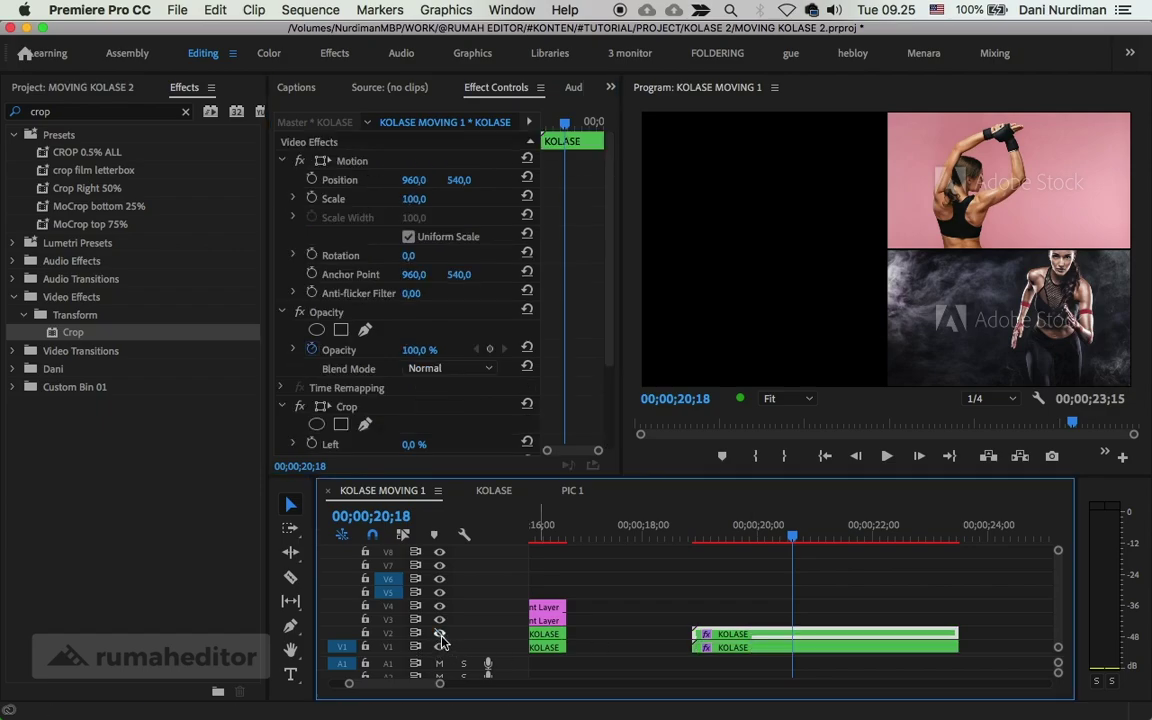
{"action": "left_click", "coordinate": [439, 633]}
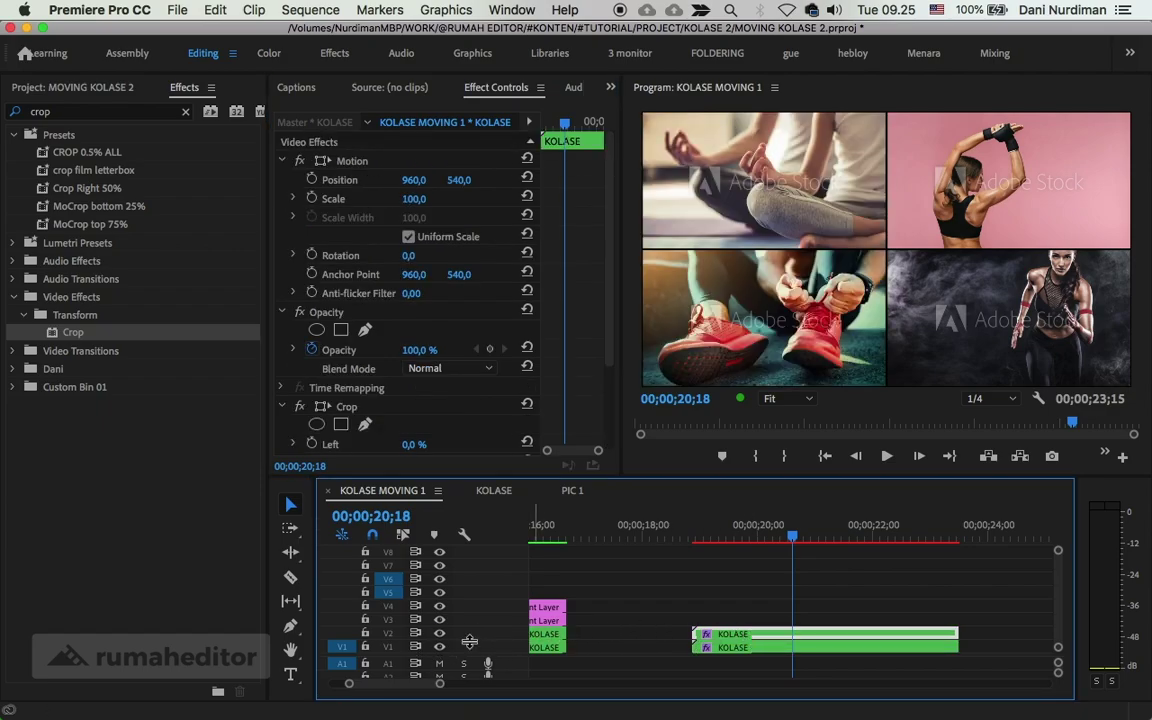
{"action": "left_click", "coordinate": [439, 647]}
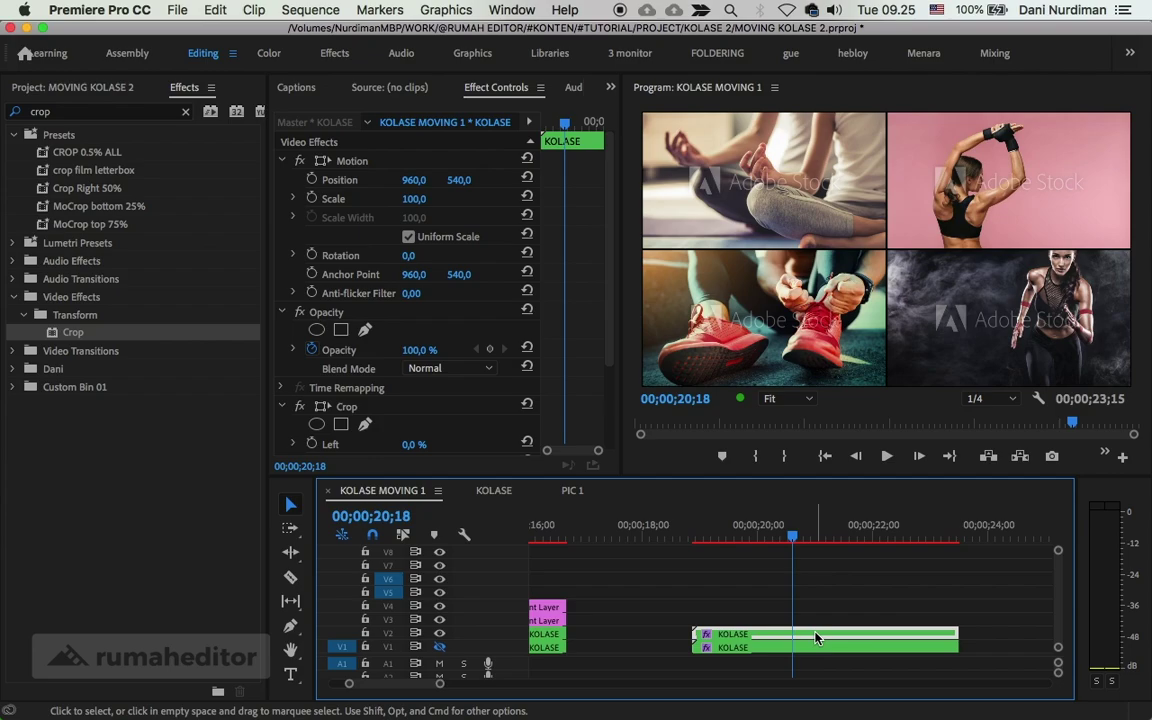
{"action": "scroll", "coordinate": [590, 378], "scroll_direction": "down", "scroll_amount": 3}
{"action": "left_click", "coordinate": [413, 369]}
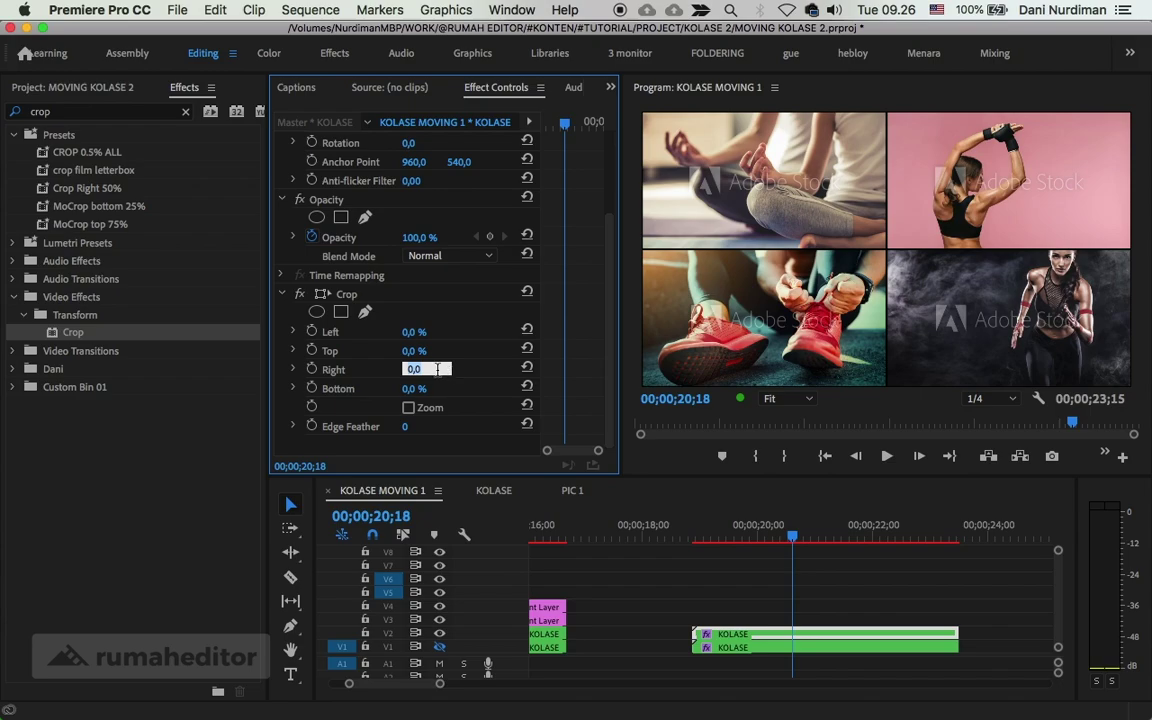
{"action": "type", "text": "50"}
{"action": "key", "text": "Return"}
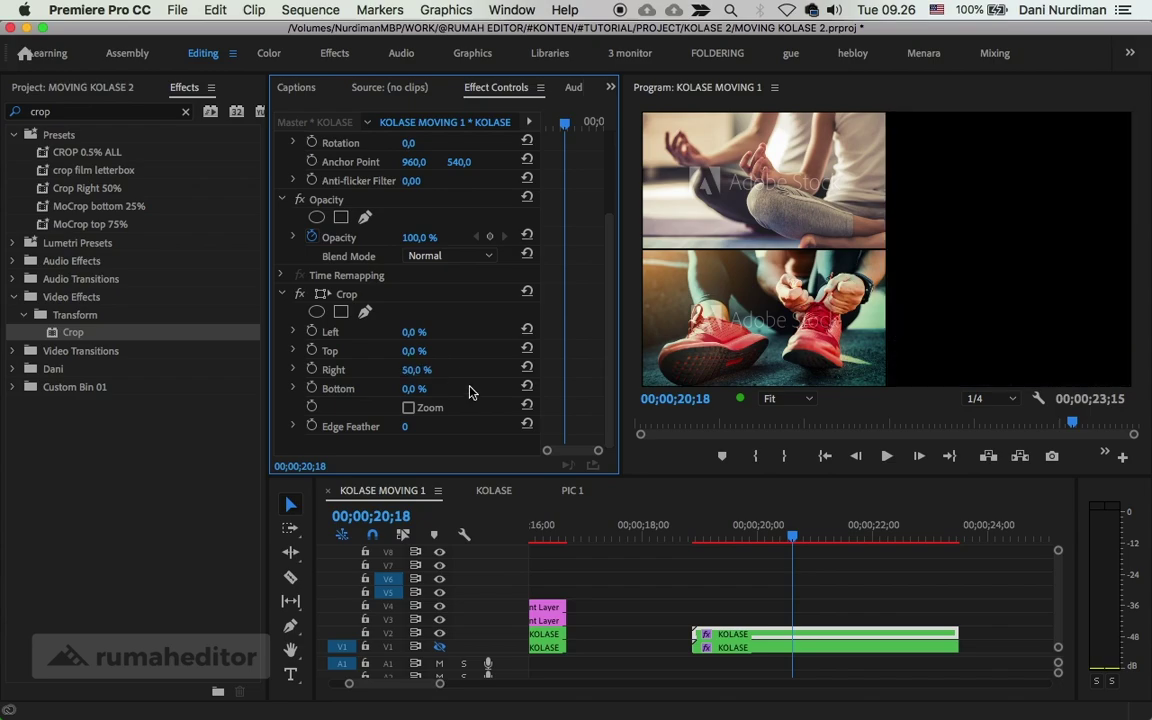
{"action": "left_click", "coordinate": [780, 645]}
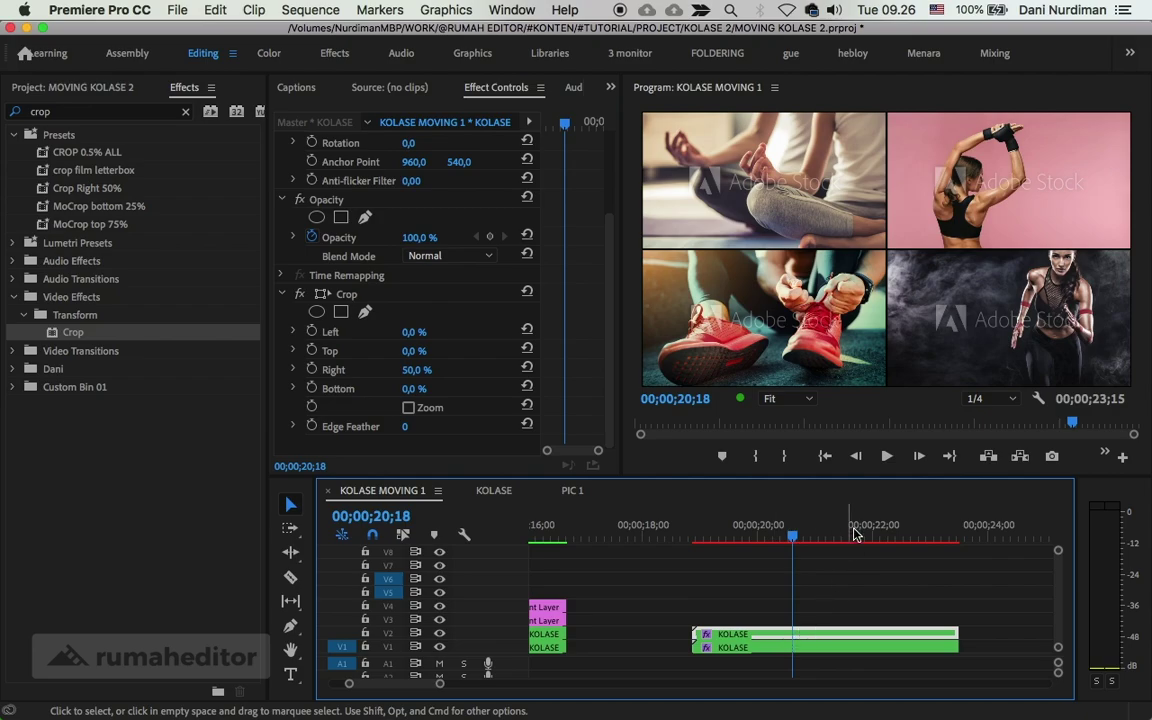
- Test the upper clip's vertical position, restore it, and clear the Effects search
{"action": "left_click", "coordinate": [800, 637]}
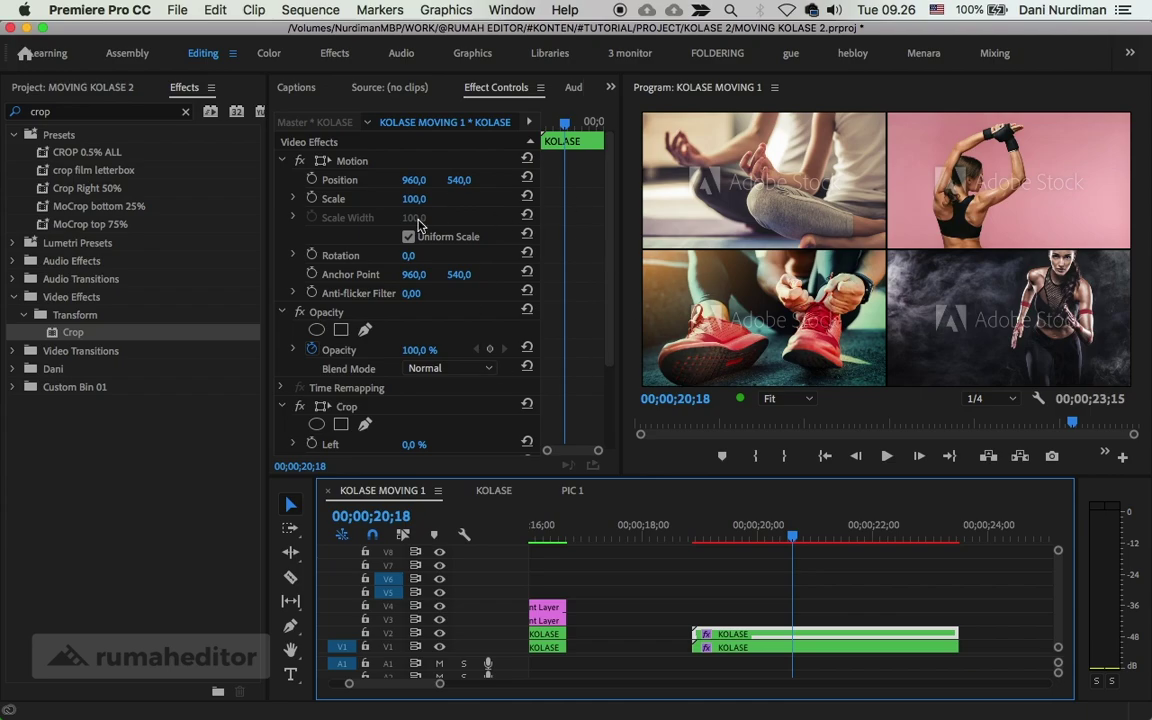
{"action": "left_click", "coordinate": [456, 180]}
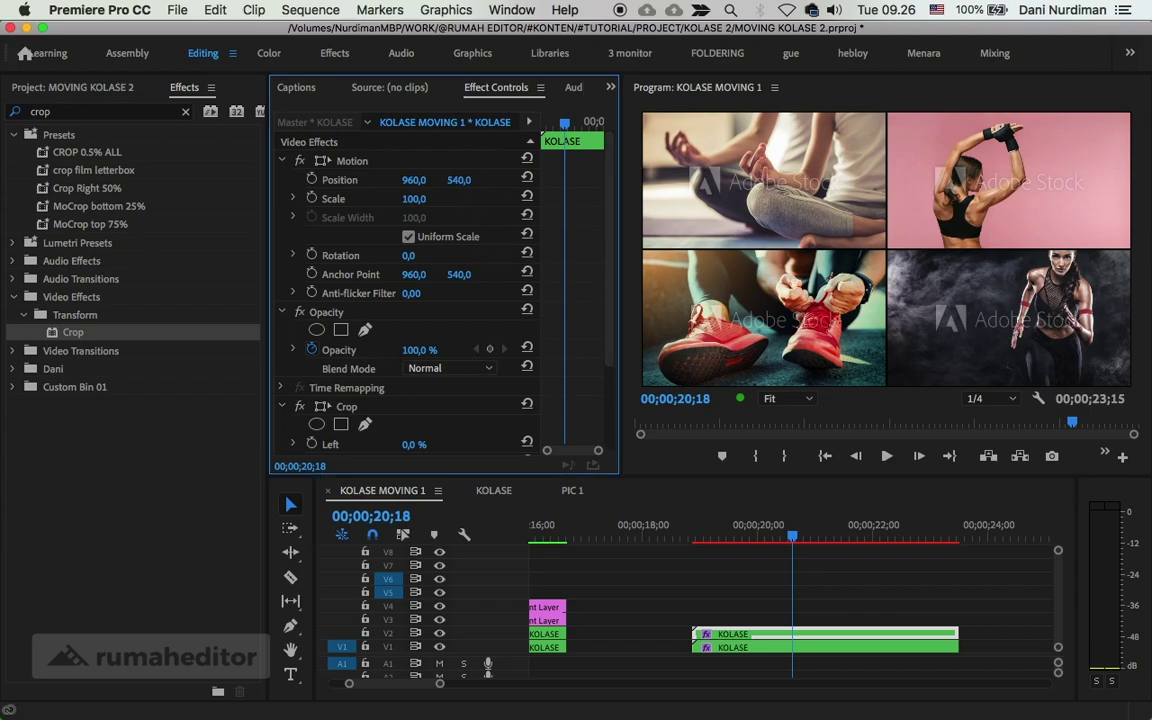
{"action": "left_click_drag", "start_coordinate": [459, 180], "coordinate": [290, 180]}
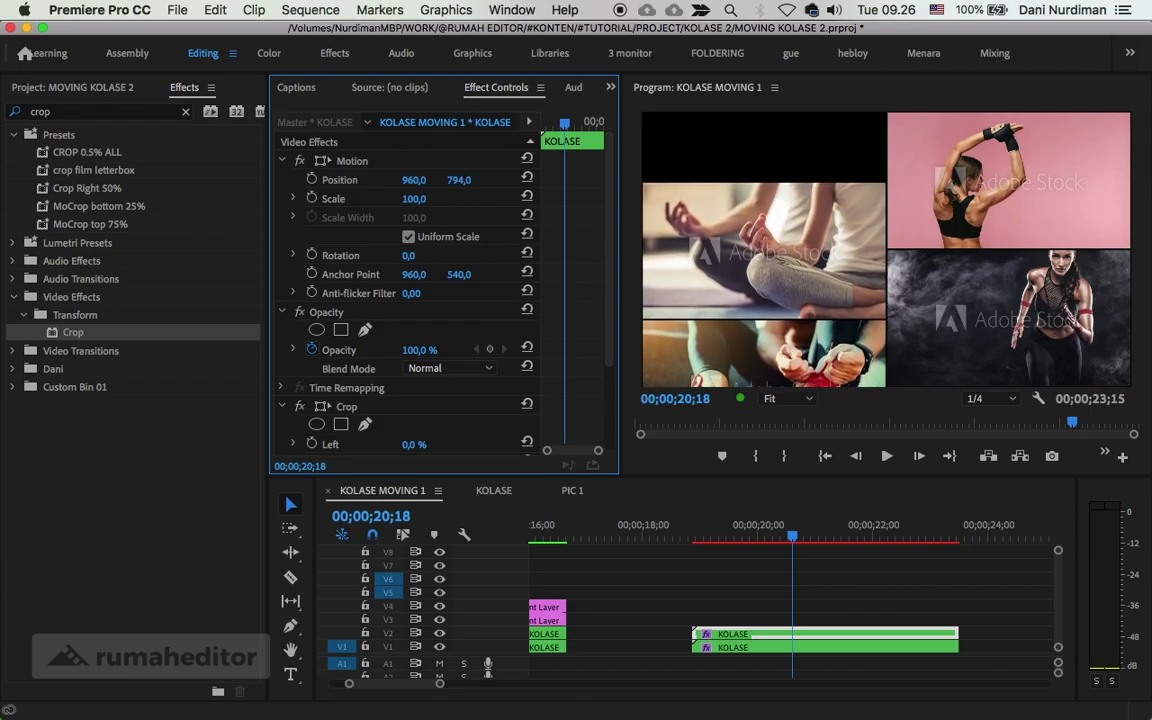
{"action": "left_click_drag", "start_coordinate": [290, 180], "coordinate": [467, 180]}
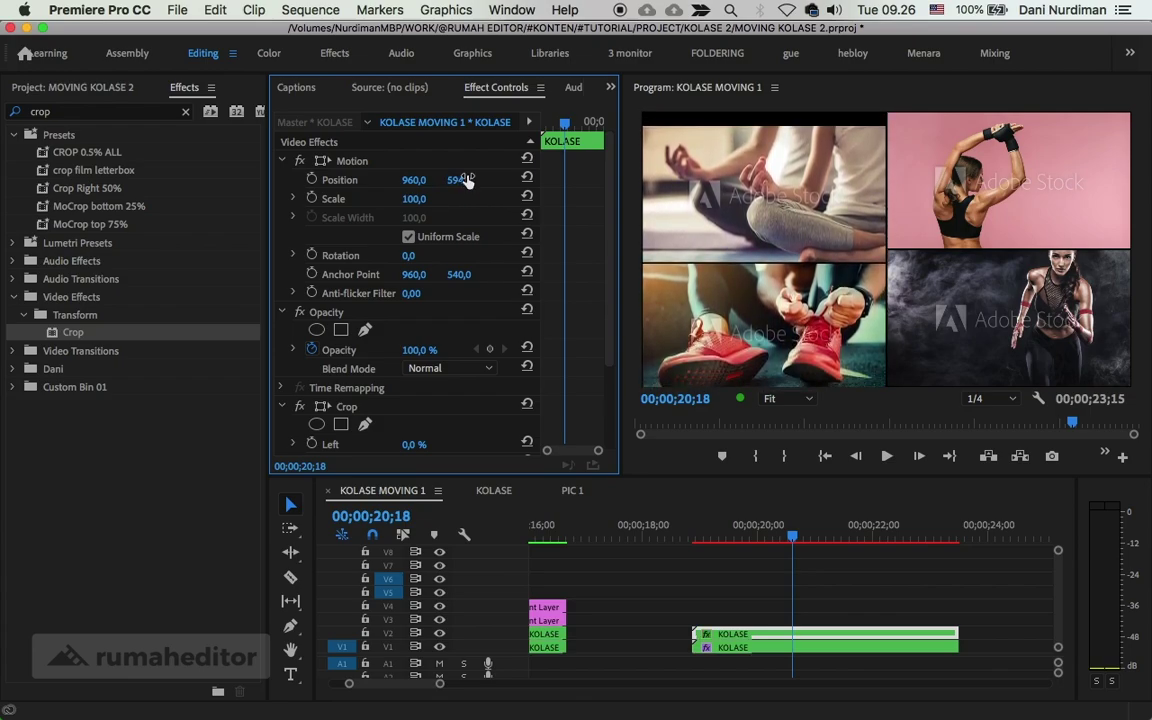
{"action": "left_click", "coordinate": [185, 111]}
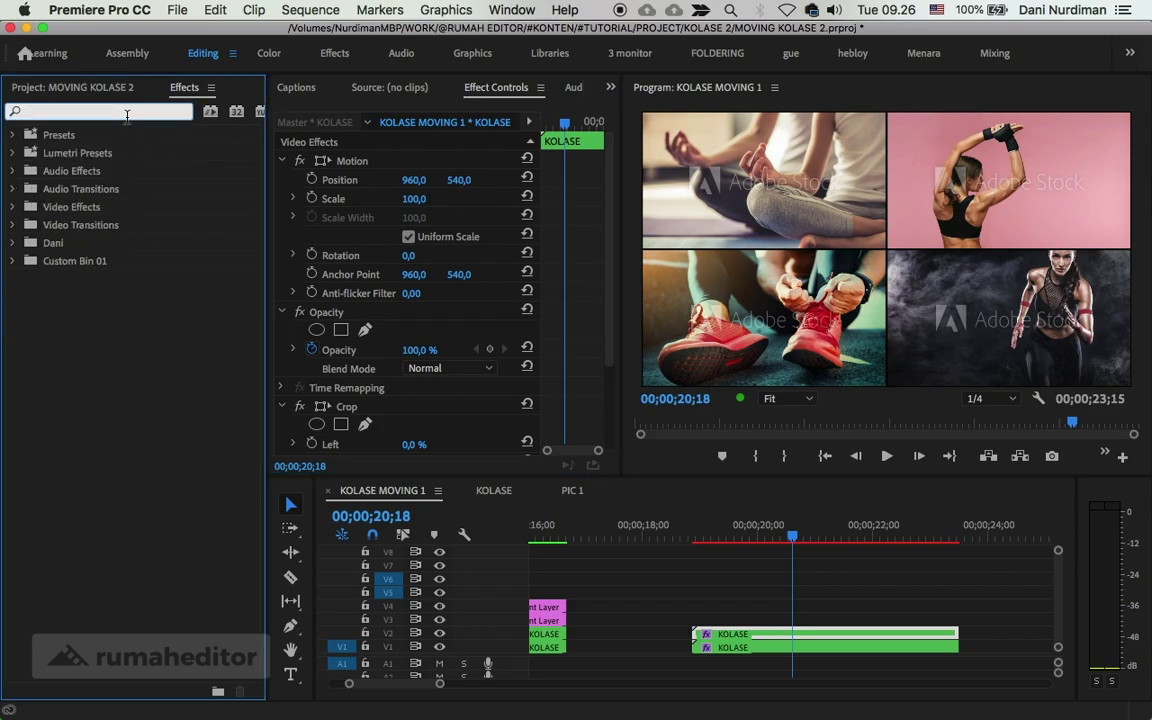
- Drop the Offset effect, found by searching 'off', onto the KOLASE clips, then reselect the lower clip at its start
{"action": "type", "text": "o"}
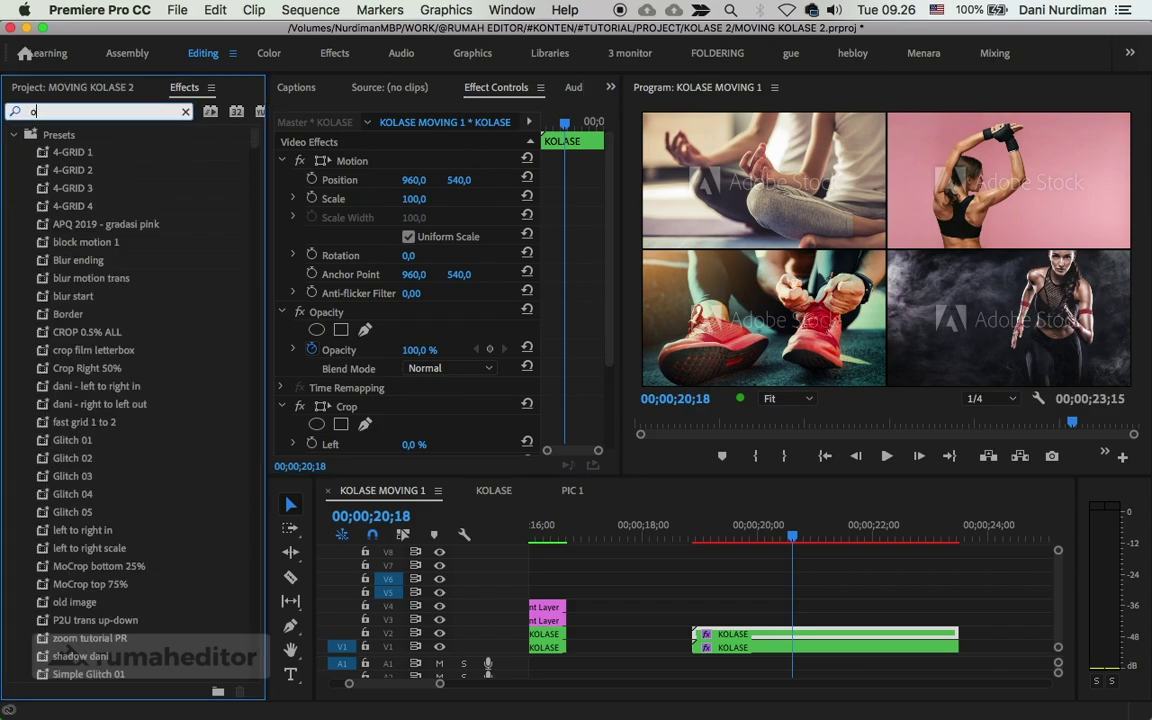
{"action": "type", "text": "ffs"}
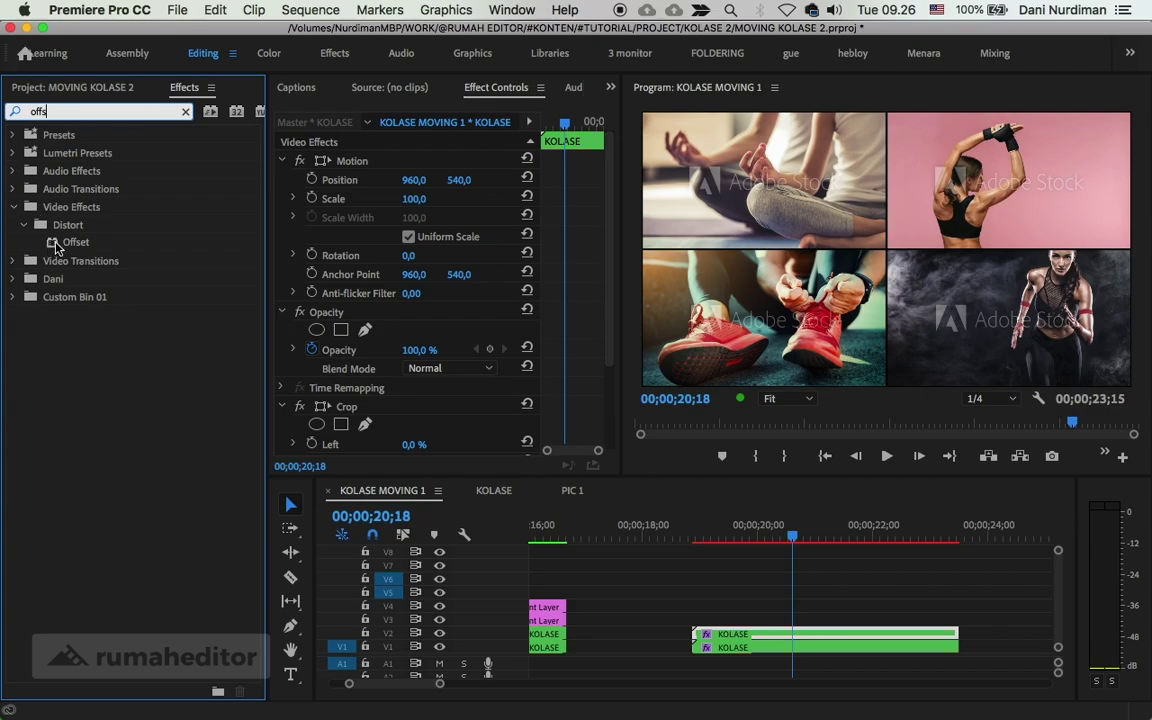
{"action": "mouse_move", "coordinate": [55, 247]}
{"action": "left_mouse_down"}
{"action": "mouse_move", "coordinate": [840, 607]}
{"action": "mouse_move", "coordinate": [705, 652]}
{"action": "left_mouse_up"}
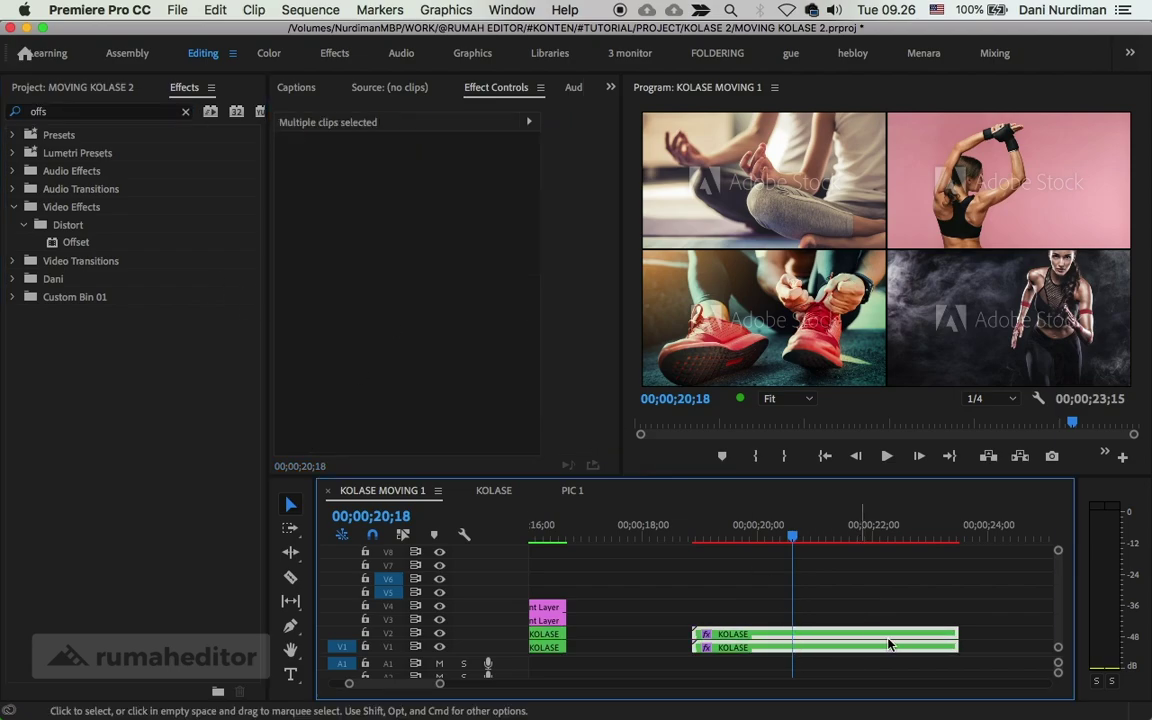
{"action": "mouse_move", "coordinate": [62, 242]}
{"action": "left_mouse_down"}
{"action": "mouse_move", "coordinate": [815, 623]}
{"action": "mouse_move", "coordinate": [812, 632]}
{"action": "left_mouse_up"}
{"action": "left_click", "coordinate": [812, 602]}
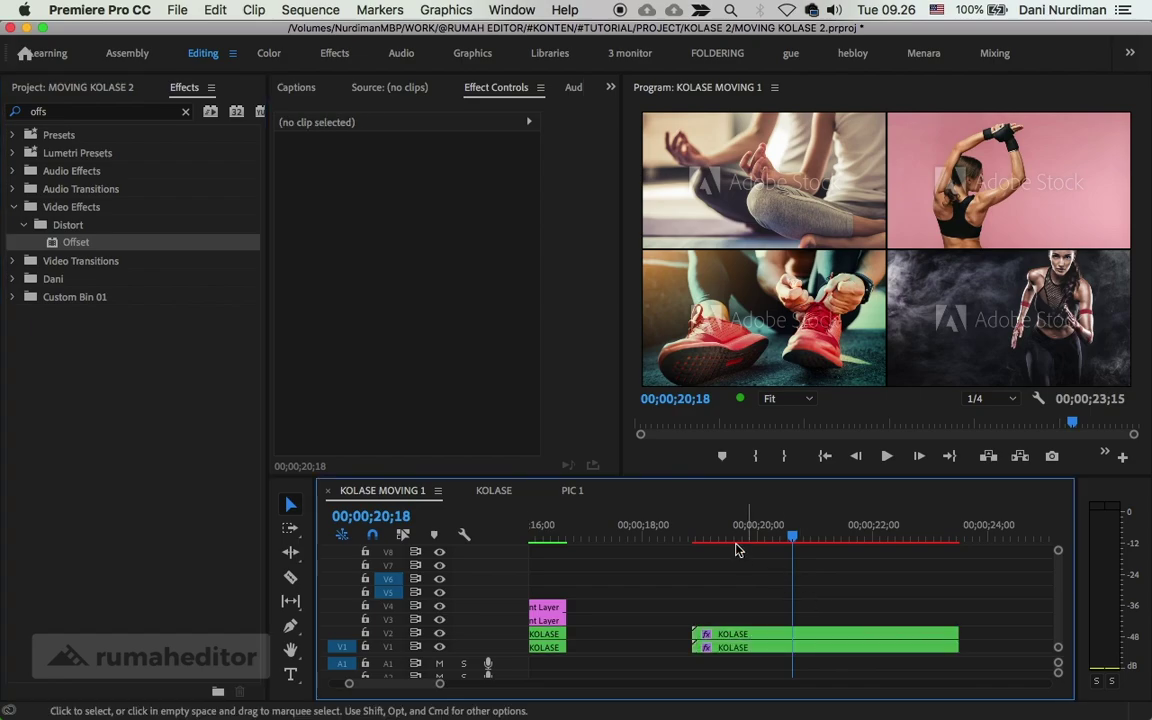
{"action": "left_click", "coordinate": [705, 545]}
{"action": "left_click_drag", "start_coordinate": [705, 545], "coordinate": [692, 541]}
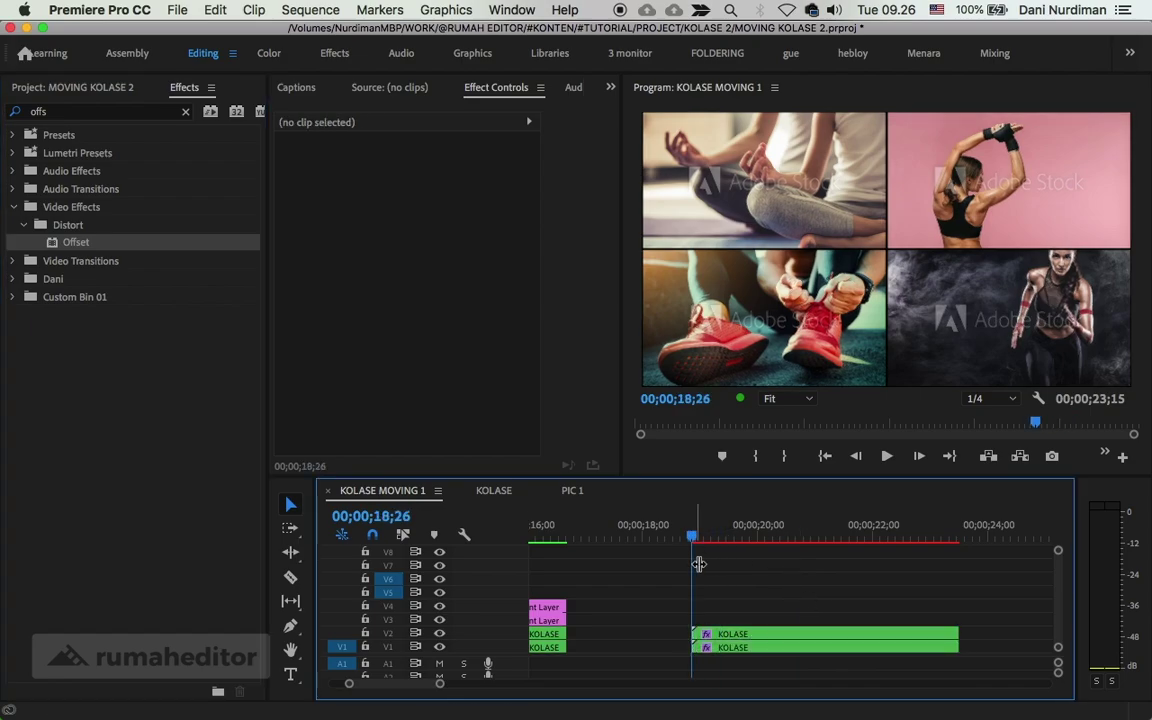
{"action": "left_click", "coordinate": [746, 647]}
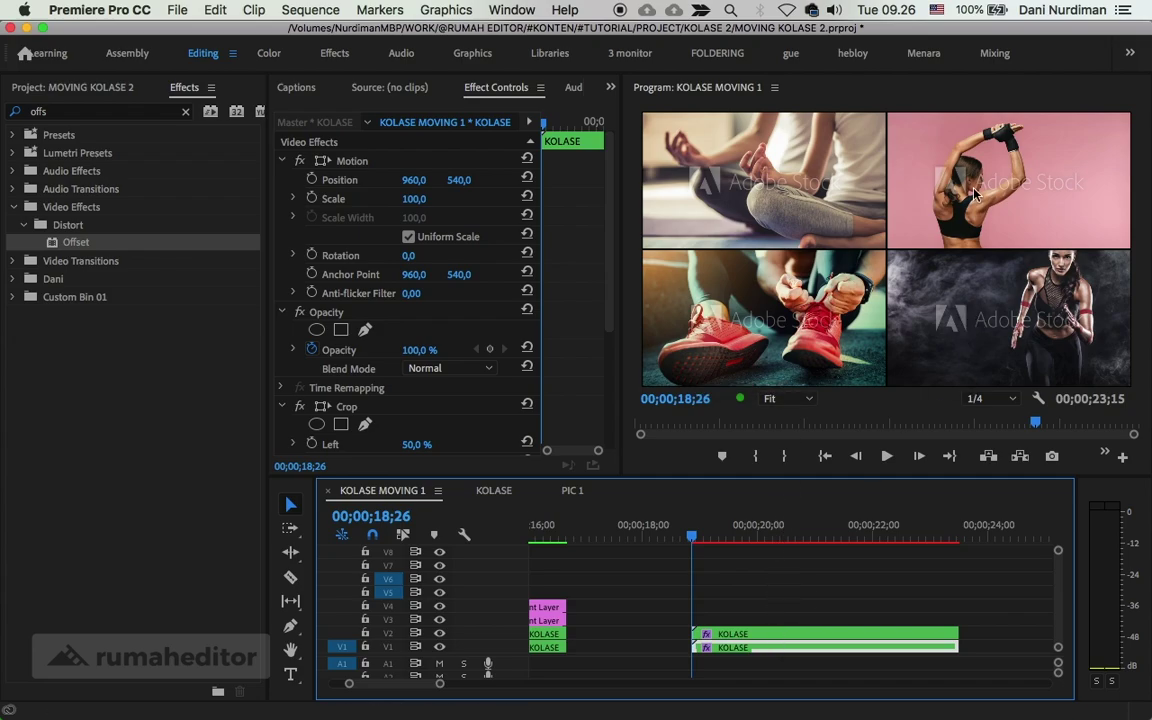
{"action": "scroll", "coordinate": [578, 321], "scroll_direction": "down", "scroll_amount": 5}
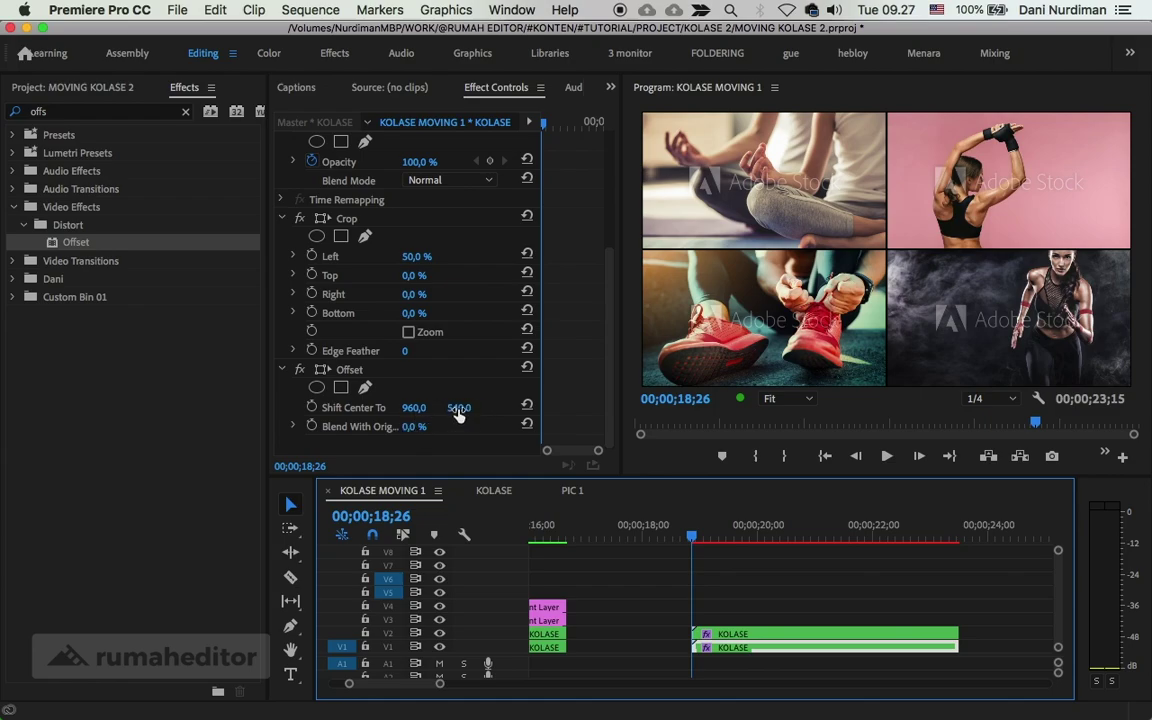
- Drag the lower clip's Shift Center To Y to test the scroll, then reset Y to 540
{"action": "left_click_drag", "start_coordinate": [458, 415], "coordinate": [239, 415]}
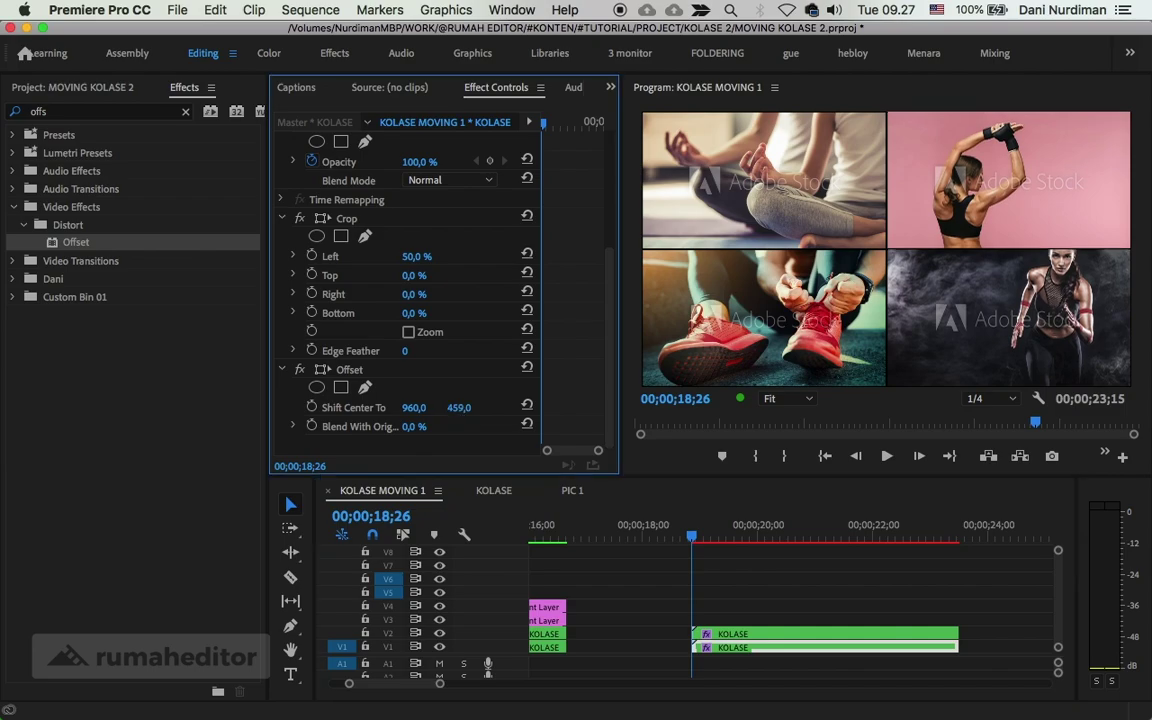
{"action": "left_click_drag", "start_coordinate": [459, 407], "coordinate": [300, 407]}
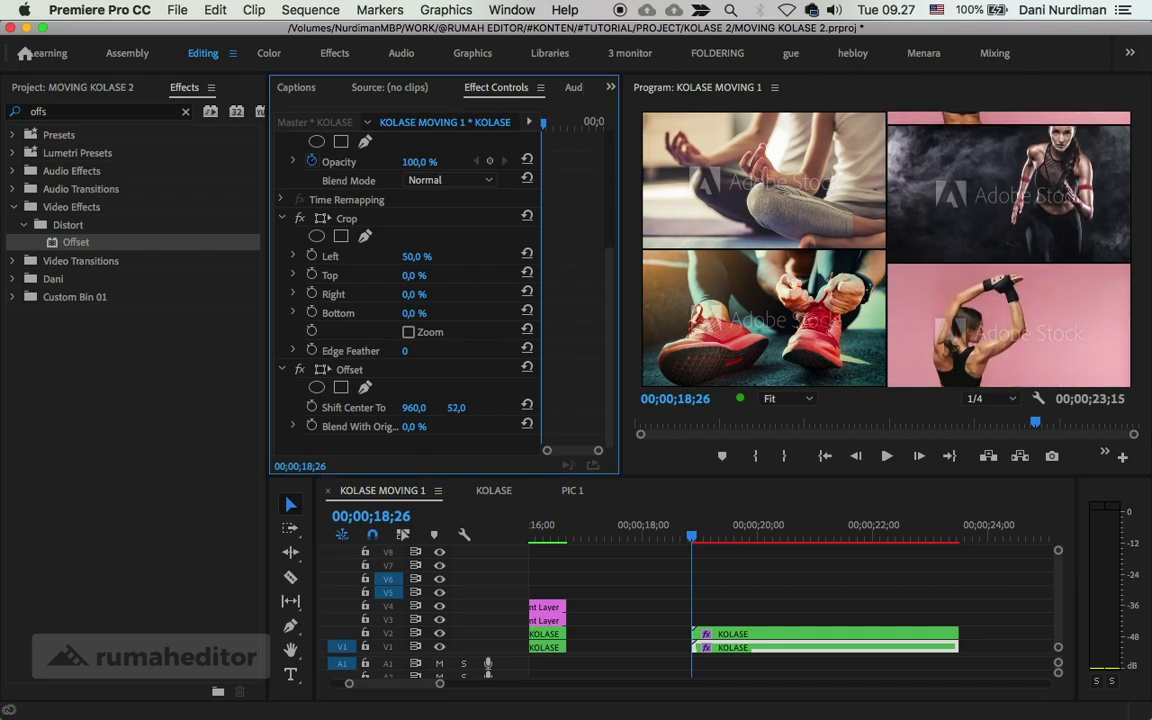
{"action": "mouse_move", "coordinate": [461, 407]}
{"action": "left_mouse_down"}
{"action": "mouse_move", "coordinate": [500, 407]}
{"action": "mouse_move", "coordinate": [320, 407]}
{"action": "left_mouse_up"}
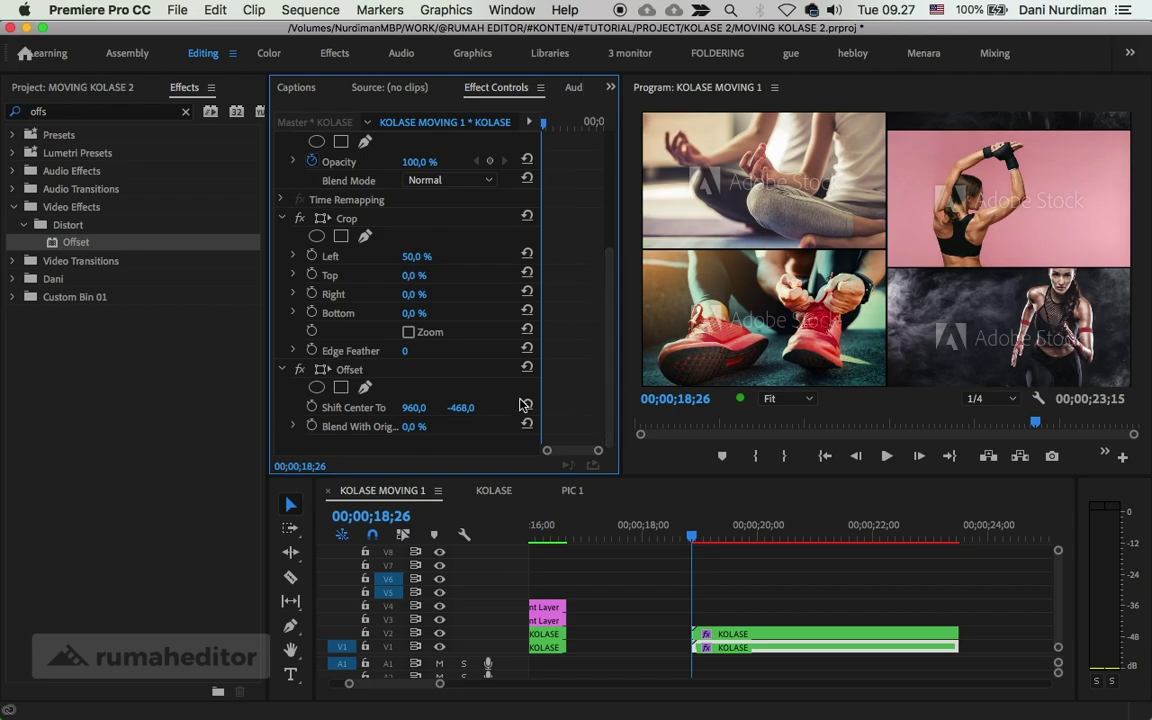
{"action": "left_click_drag", "start_coordinate": [461, 407], "coordinate": [466, 407]}
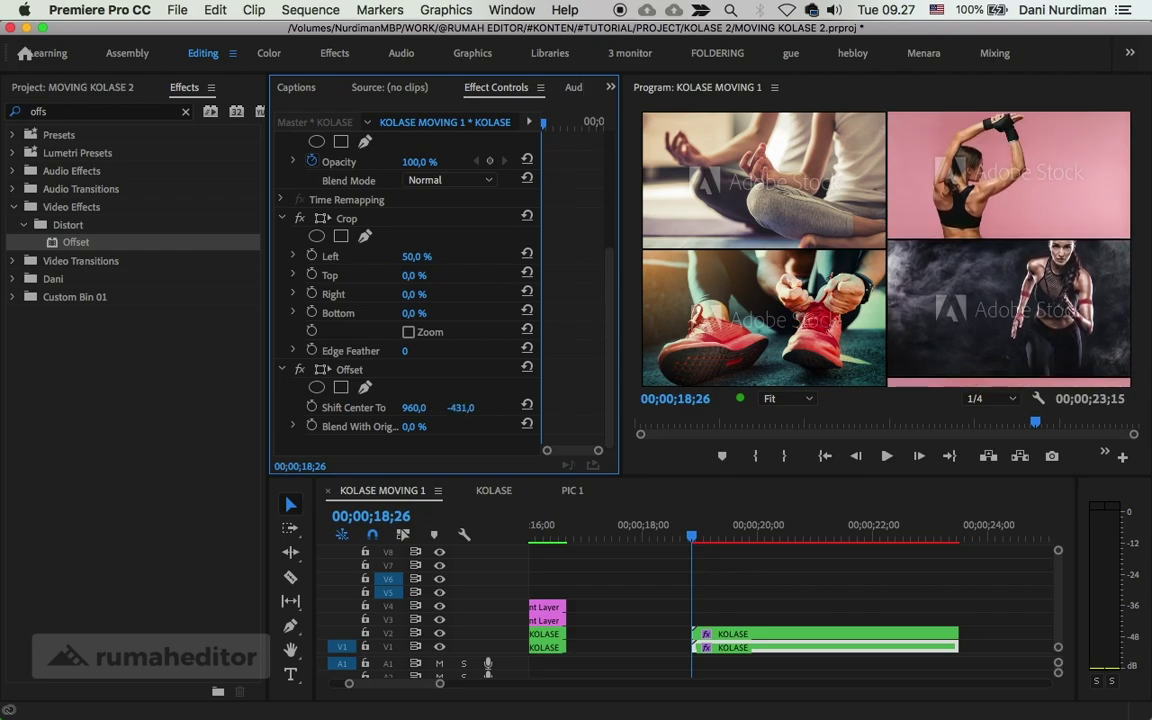
{"action": "type", "text": "-312"}
{"action": "left_click", "coordinate": [466, 407]}
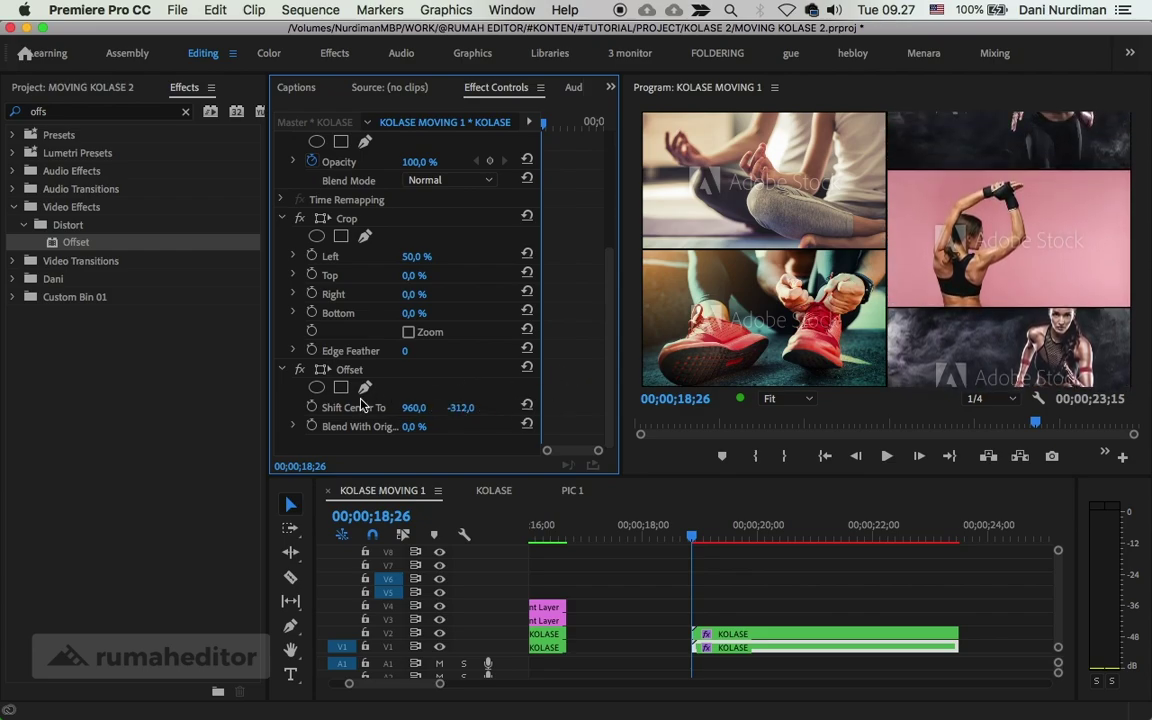
{"action": "type", "text": "540"}
{"action": "key", "text": "Return"}
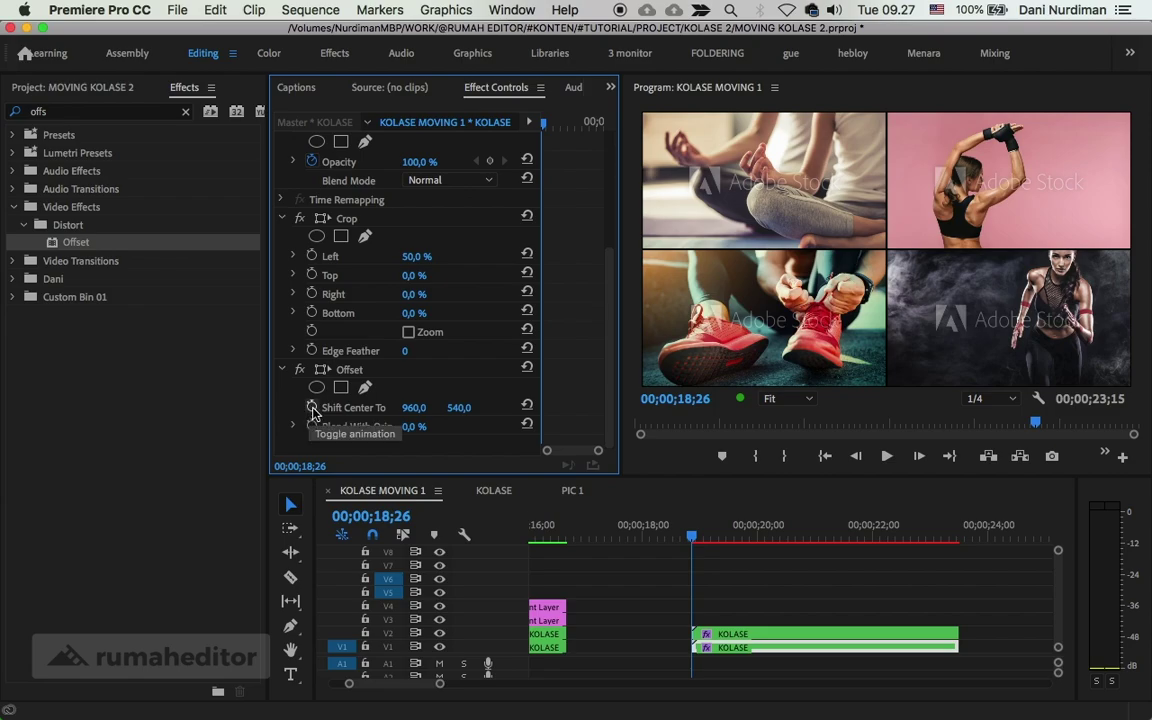
- Add a Shift Center To keyframe at 18;26 on the lower KOLASE clip
{"action": "left_click", "coordinate": [312, 407]}
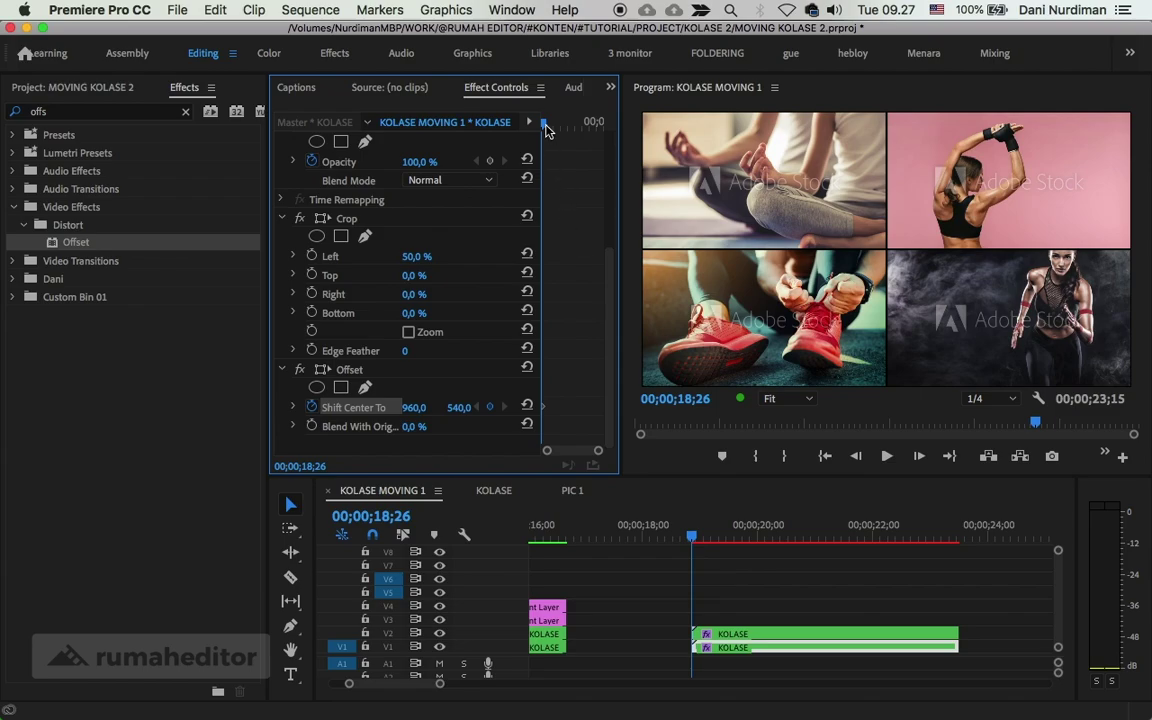
{"action": "left_click_drag", "start_coordinate": [545, 123], "coordinate": [563, 133]}
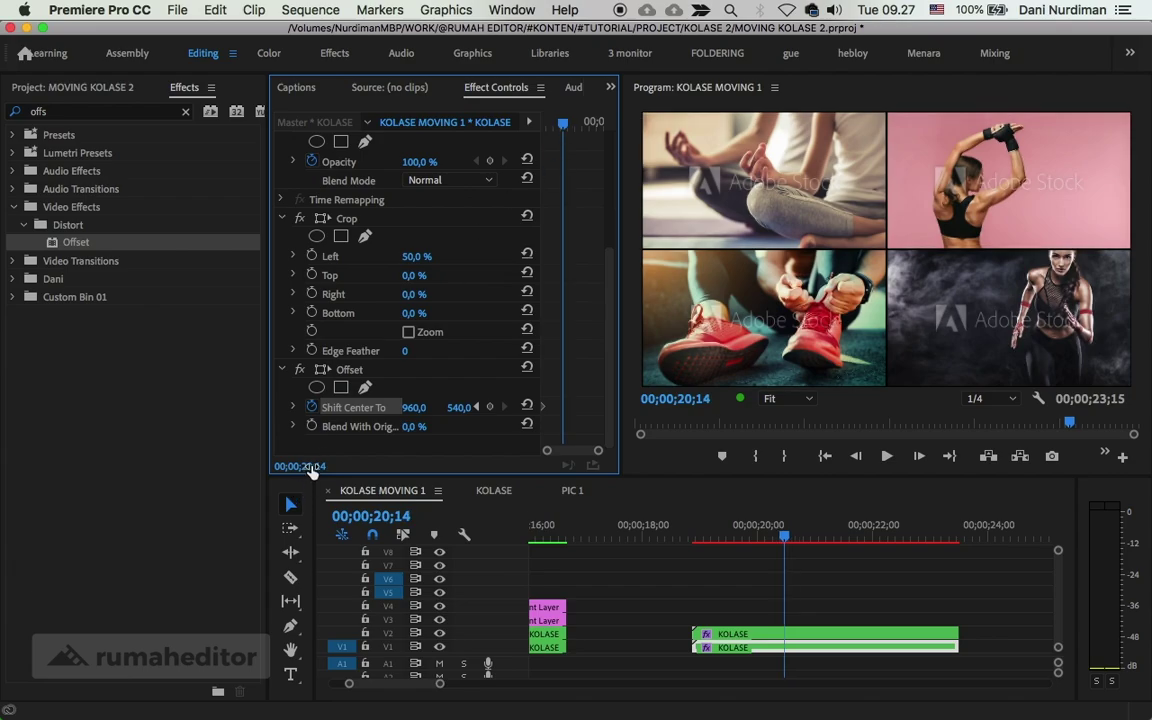
{"action": "left_click", "coordinate": [300, 466]}
{"action": "left_click", "coordinate": [427, 466]}
- Advance the time exactly one second to 19;26 by entering +100 in the timecode
{"action": "left_click", "coordinate": [311, 468]}
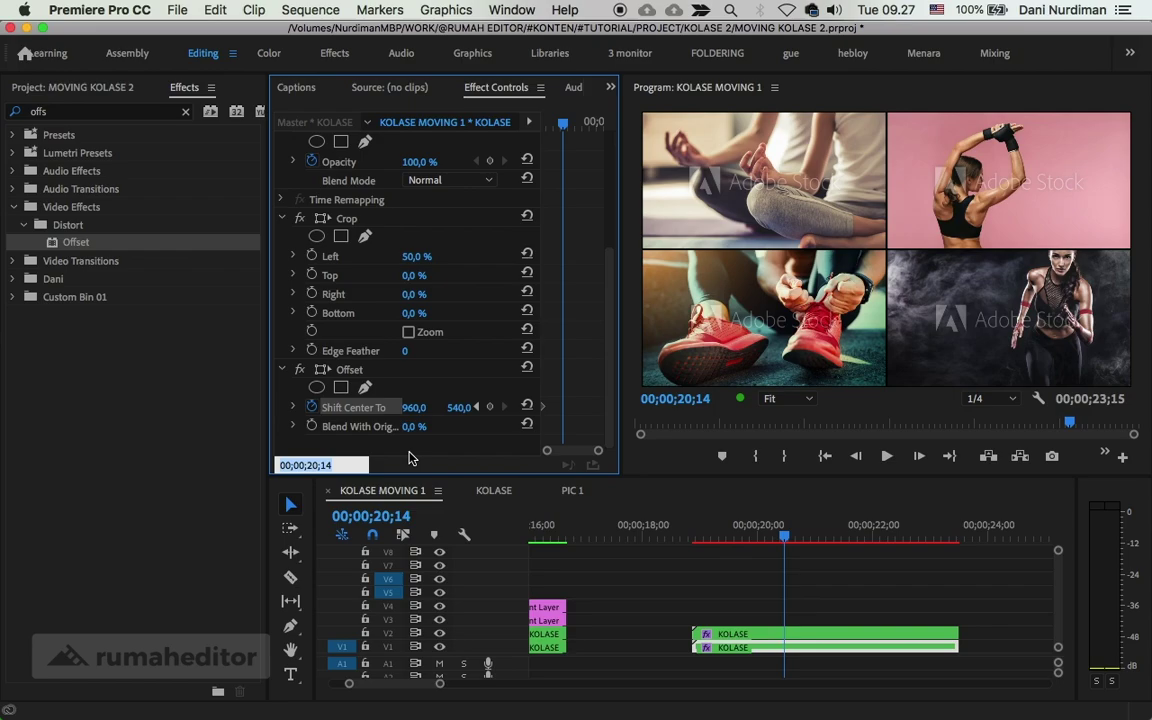
{"action": "type", "text": "+100"}
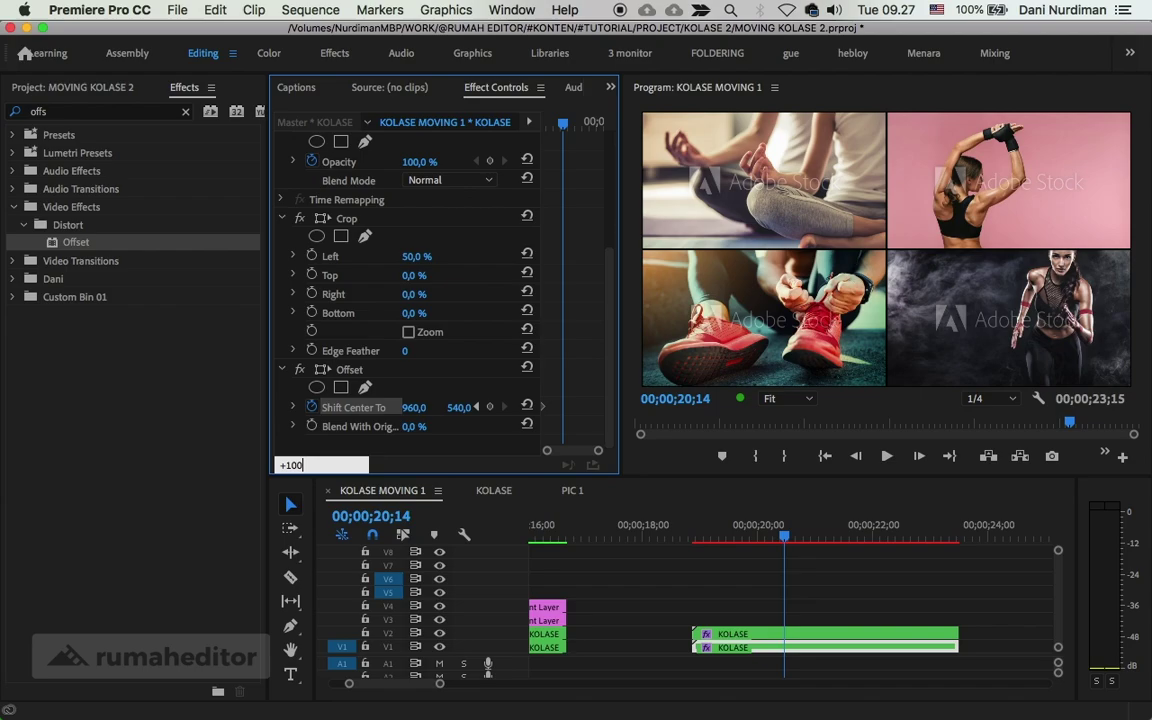
{"action": "key", "text": "Return"}
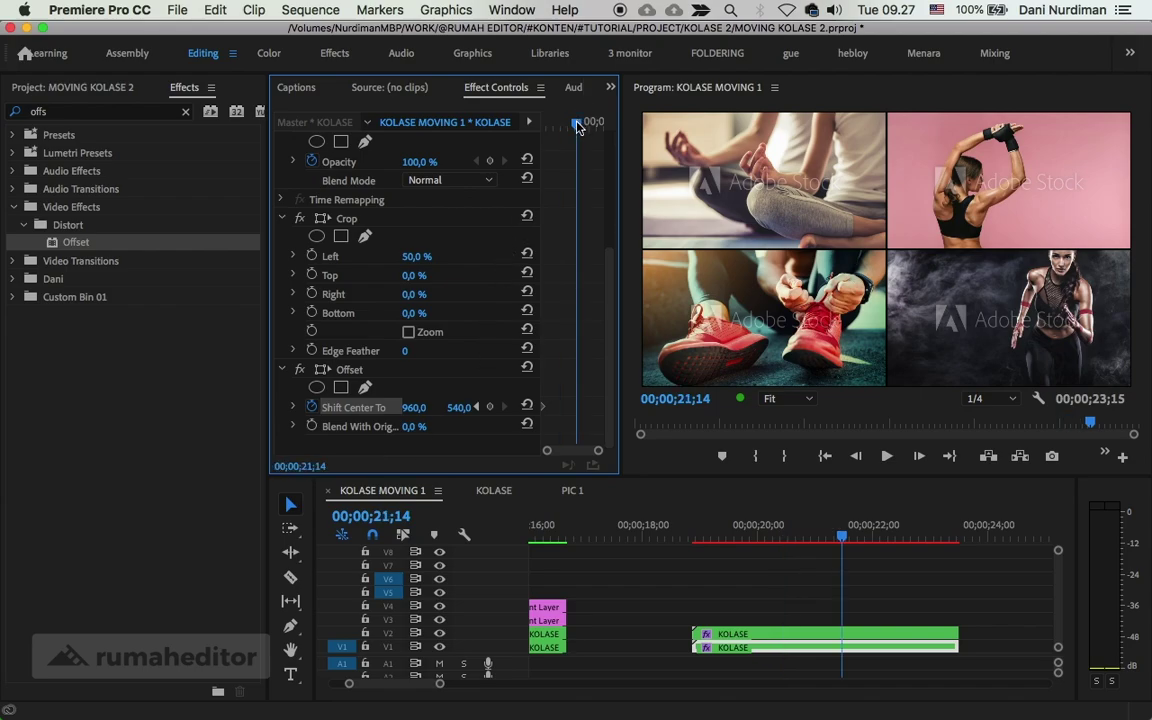
{"action": "left_click_drag", "start_coordinate": [576, 122], "coordinate": [394, 138]}
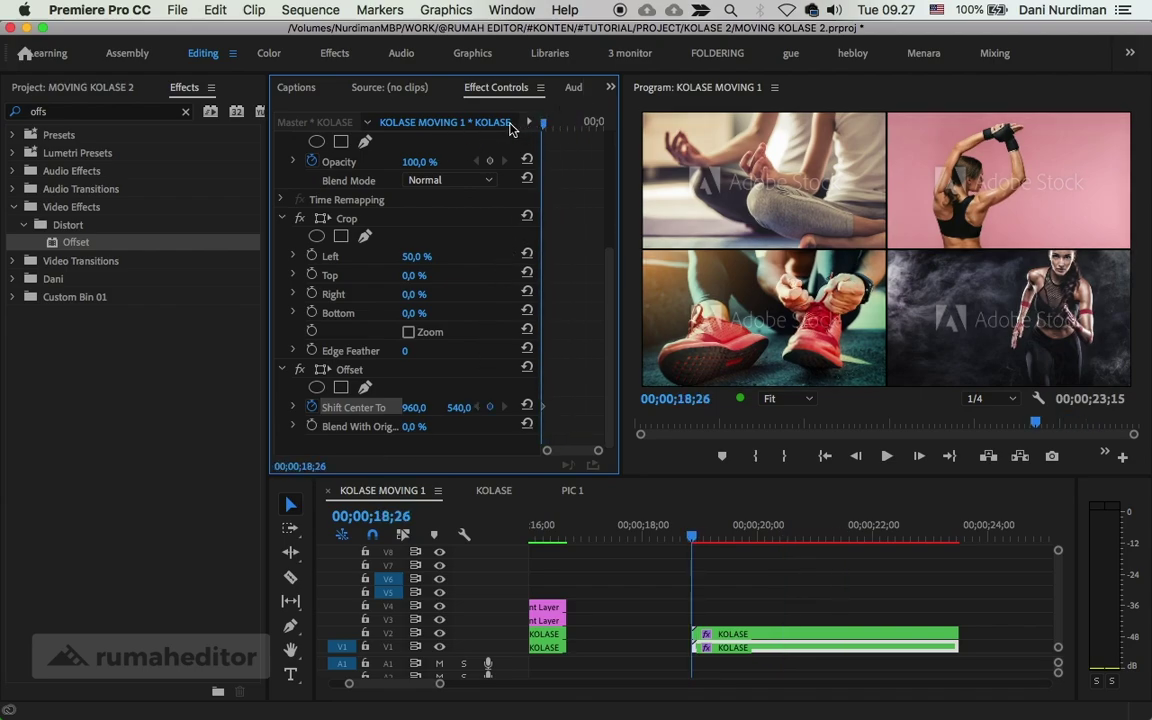
{"action": "left_click", "coordinate": [302, 466]}
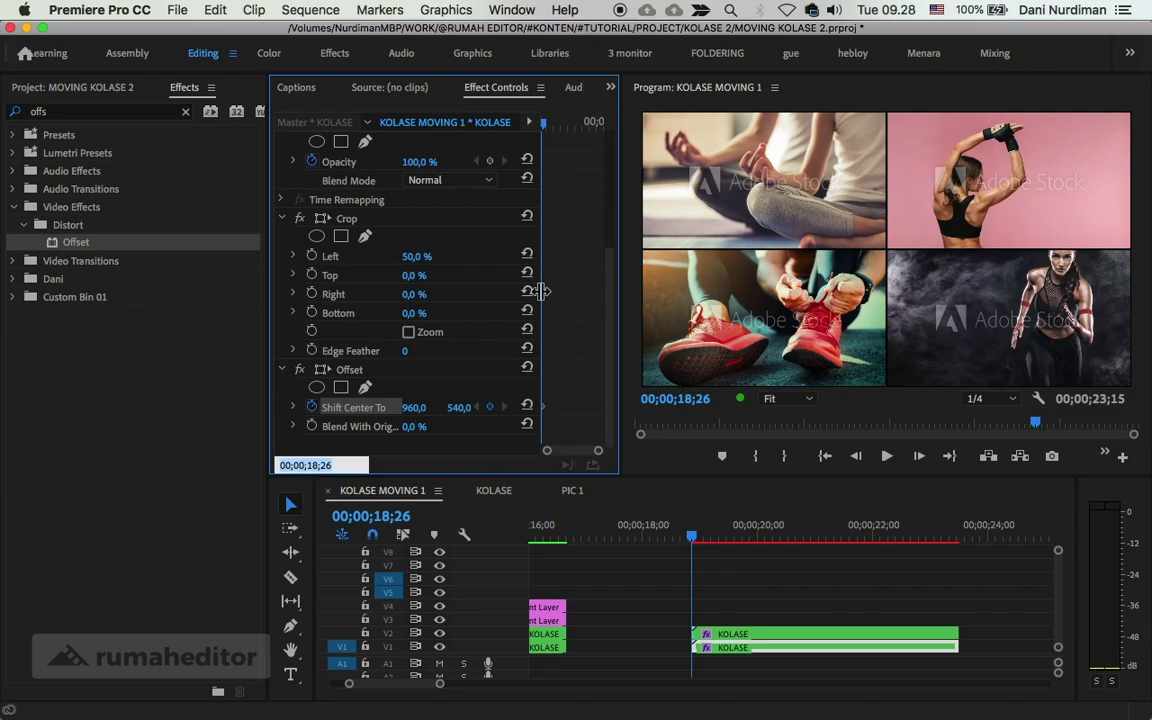
{"action": "type", "text": "+100"}
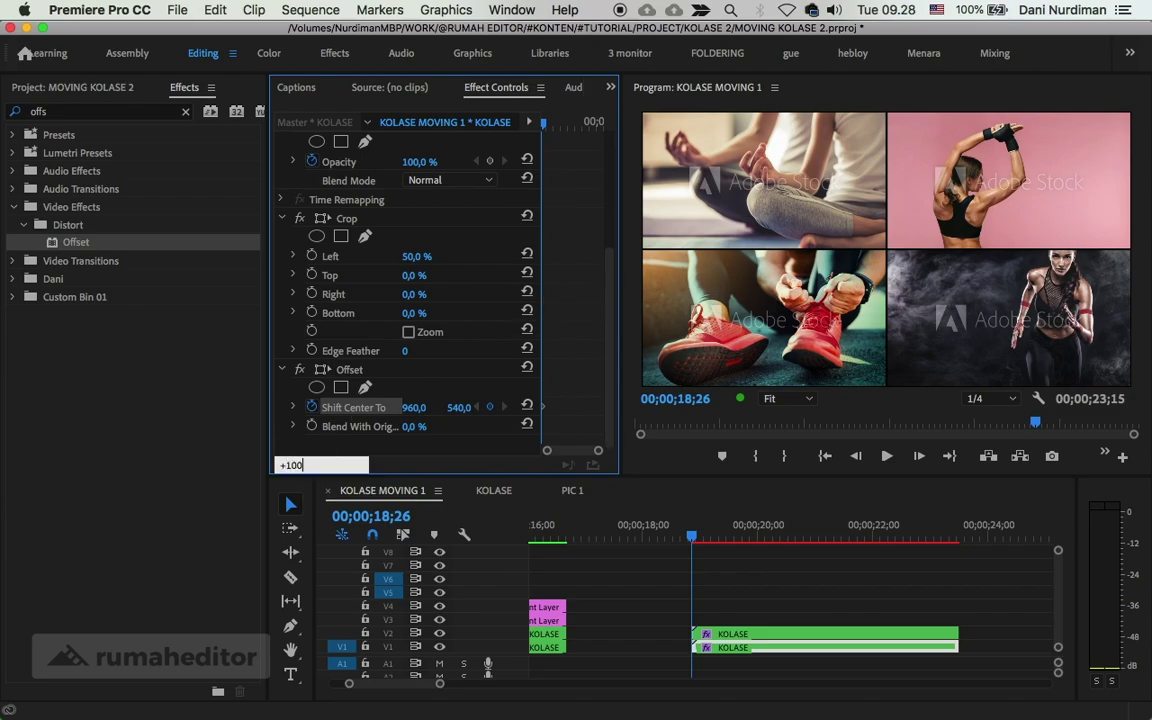
{"action": "key", "text": "Return"}
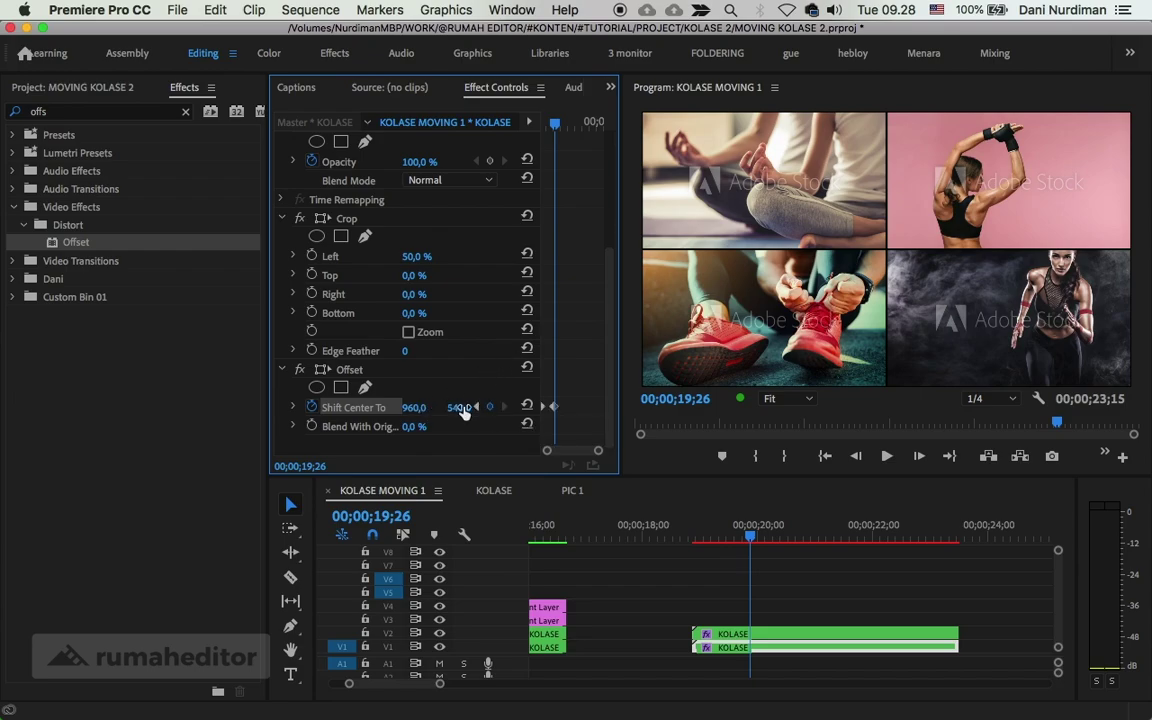
- Preview the right column scrolling by dragging Shift Center To Y, then set it back to 540
{"action": "left_click_drag", "start_coordinate": [459, 407], "coordinate": [330, 407]}
{"action": "left_click_drag", "start_coordinate": [459, 407], "coordinate": [400, 407]}
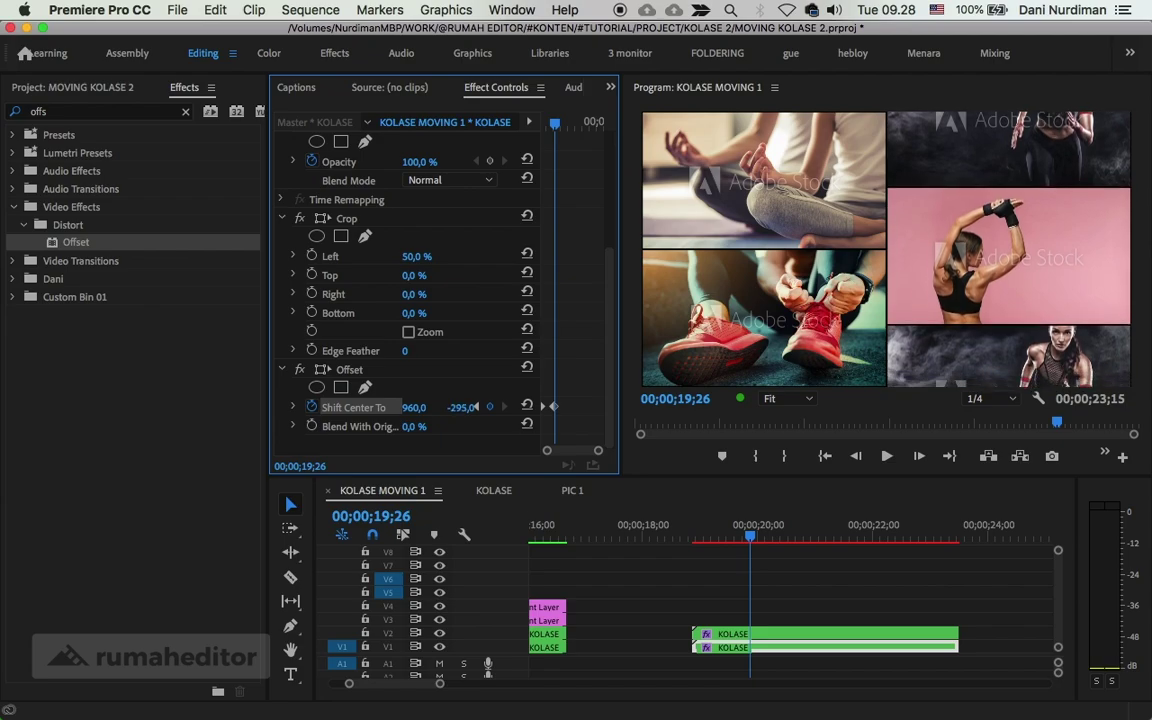
{"action": "left_click_drag", "start_coordinate": [476, 407], "coordinate": [474, 407]}
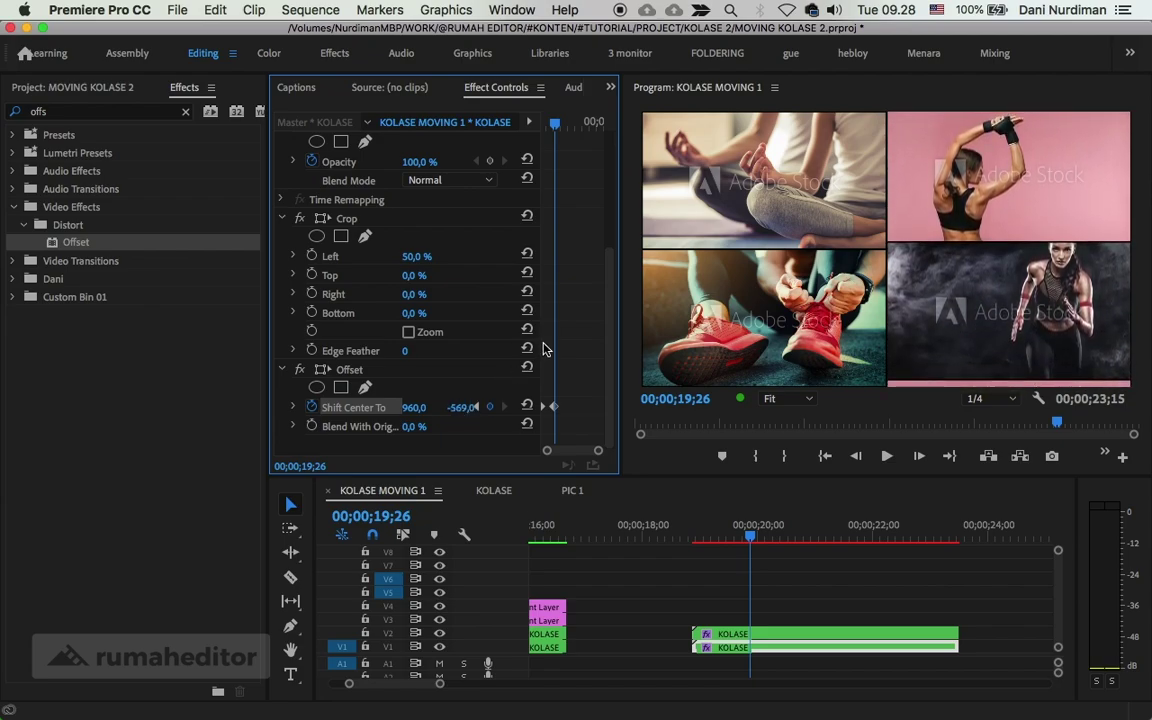
{"action": "left_click", "coordinate": [463, 407]}
{"action": "type", "text": "540"}
{"action": "key", "text": "Return"}
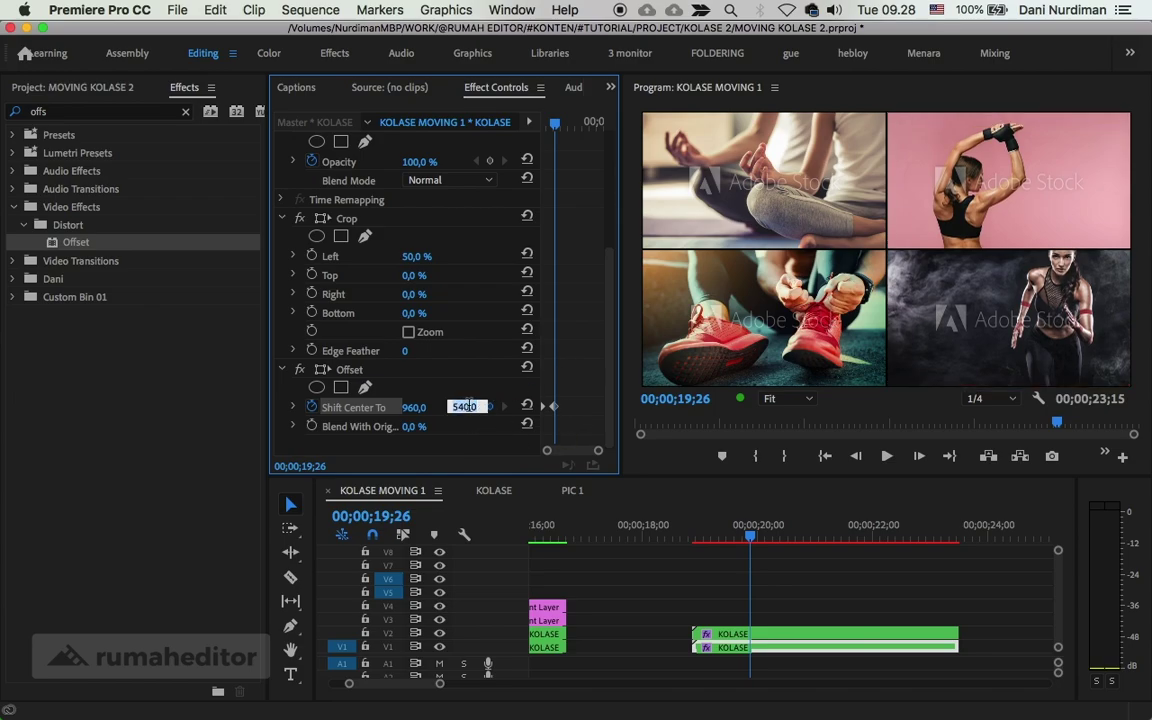
{"action": "left_click", "coordinate": [465, 414]}
- Launch Calculator from Launchpad and compute 540 × 2 = 1080
{"action": "key", "text": "F4"}
{"action": "type", "text": "ca"}
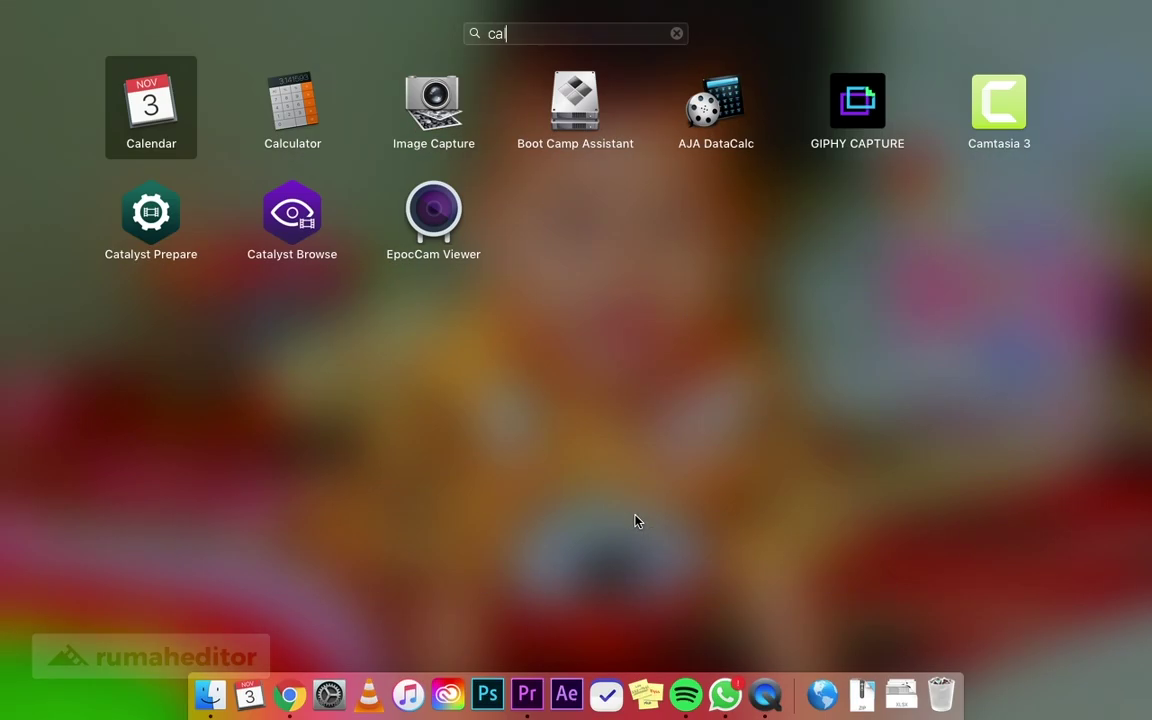
{"action": "type", "text": "lcul"}
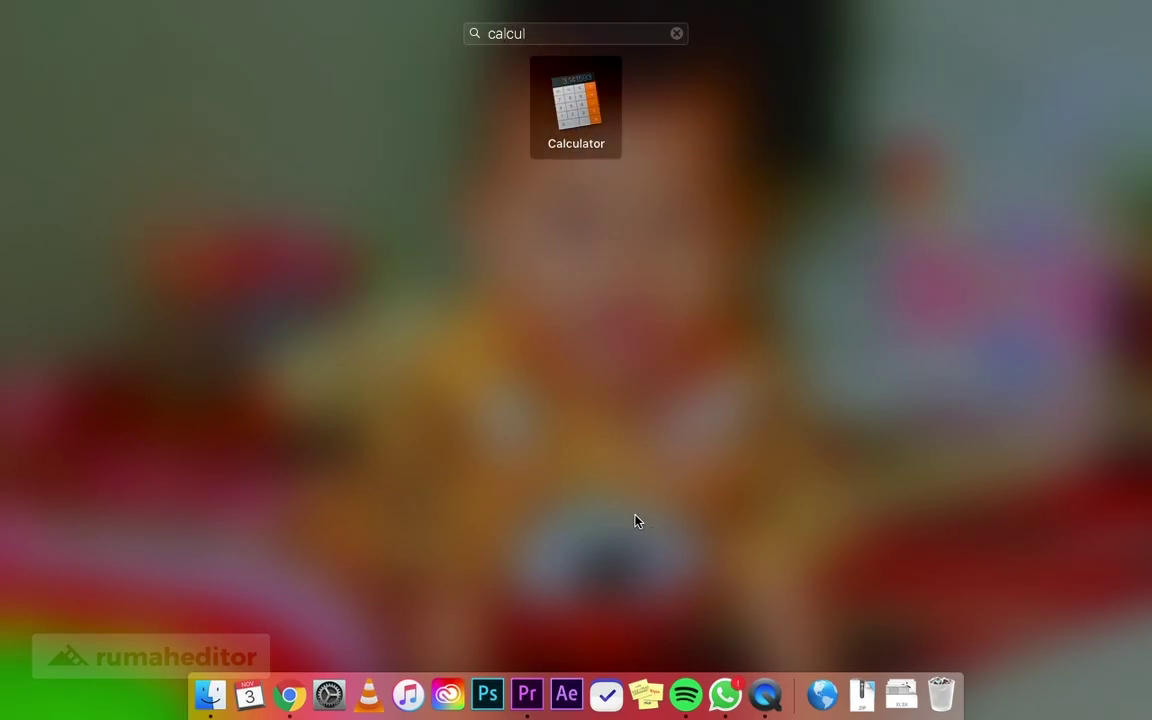
{"action": "key", "text": "Return"}
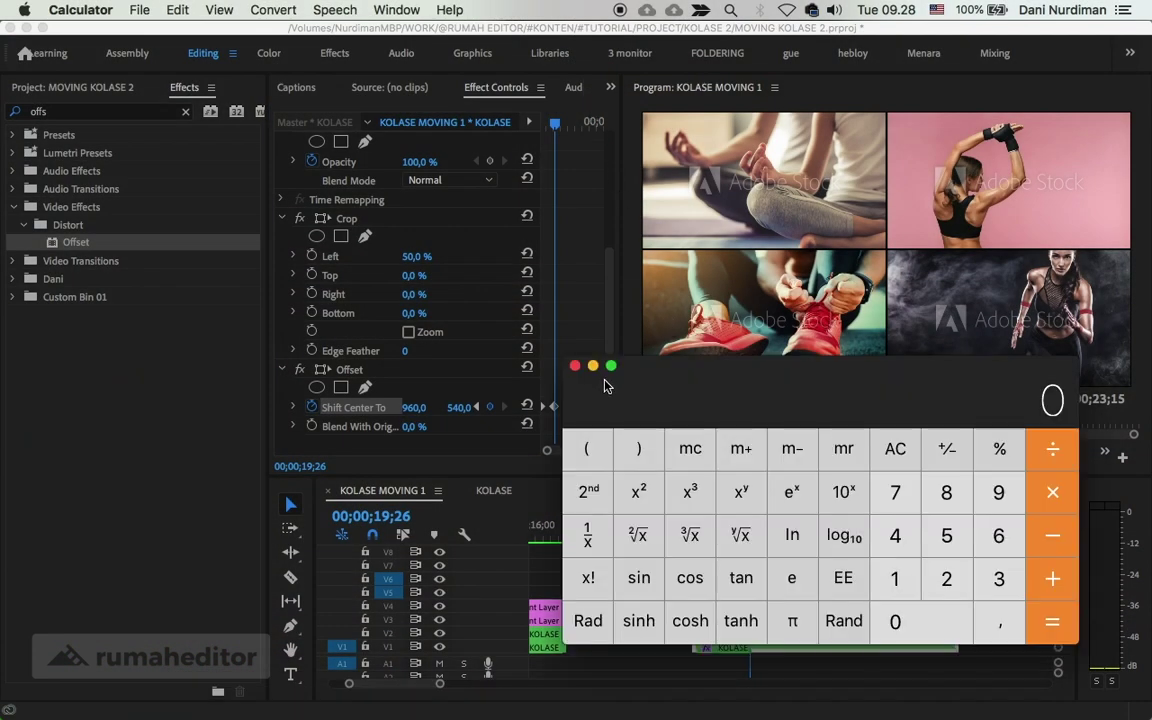
{"action": "type", "text": "540"}
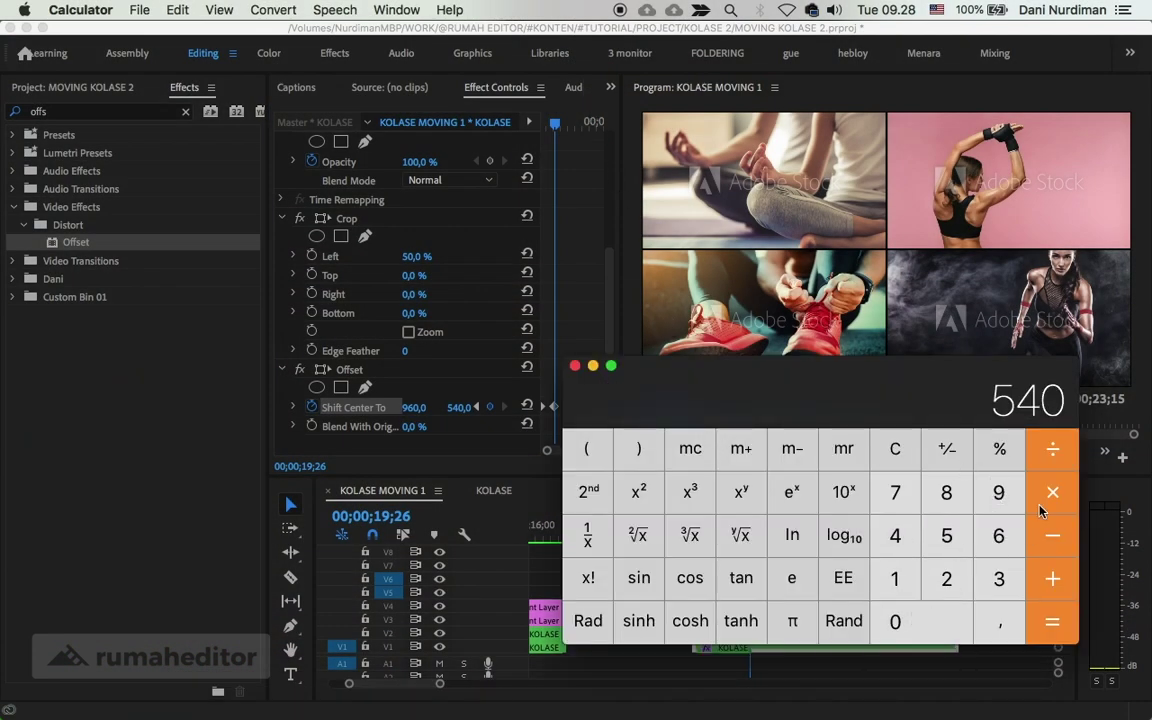
{"action": "type", "text": "*2"}
{"action": "left_click", "coordinate": [1052, 622]}
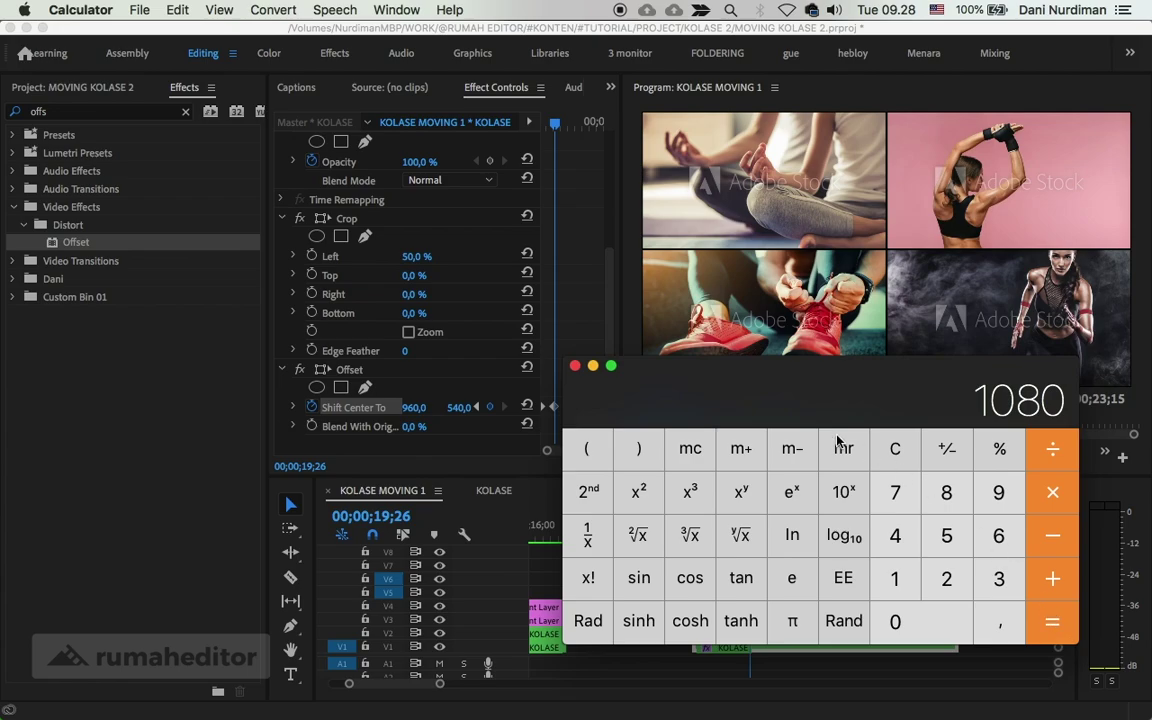
{"action": "left_click_drag", "start_coordinate": [792, 396], "coordinate": [846, 476]}
- Enter 1080 as the Shift Center To Y at 19;26 and play the animation back
{"action": "left_click", "coordinate": [588, 326]}
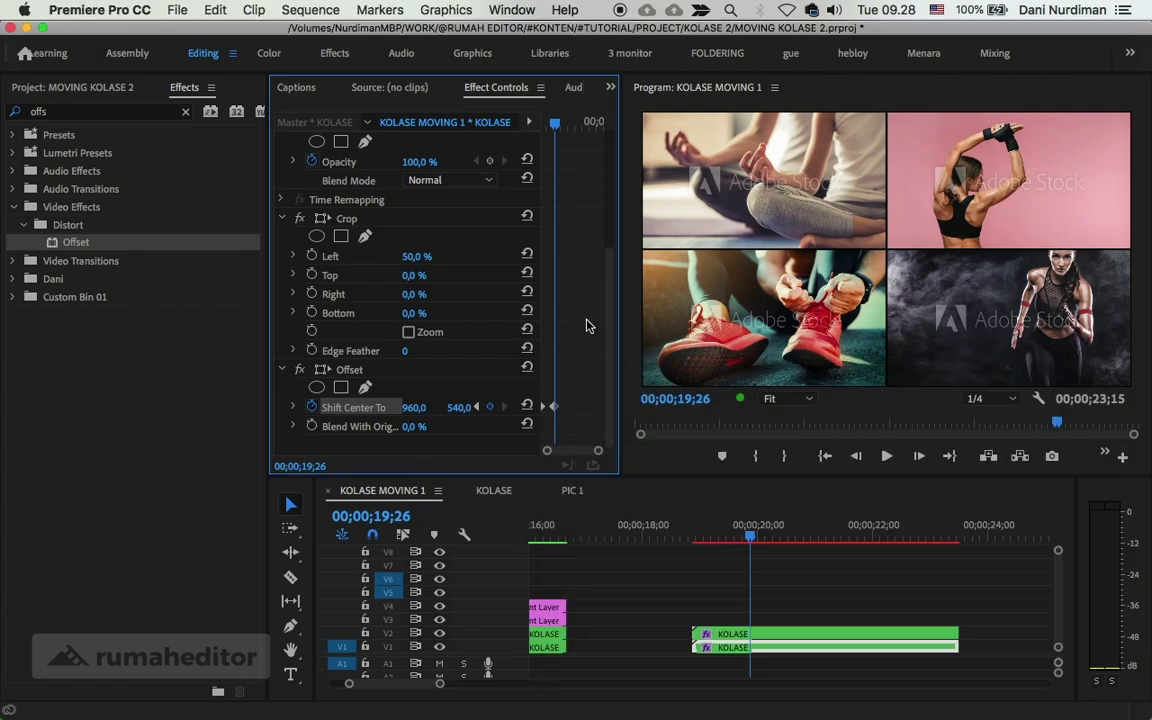
{"action": "type", "text": "108"}
{"action": "type", "text": "0"}
{"action": "key", "text": "Return"}
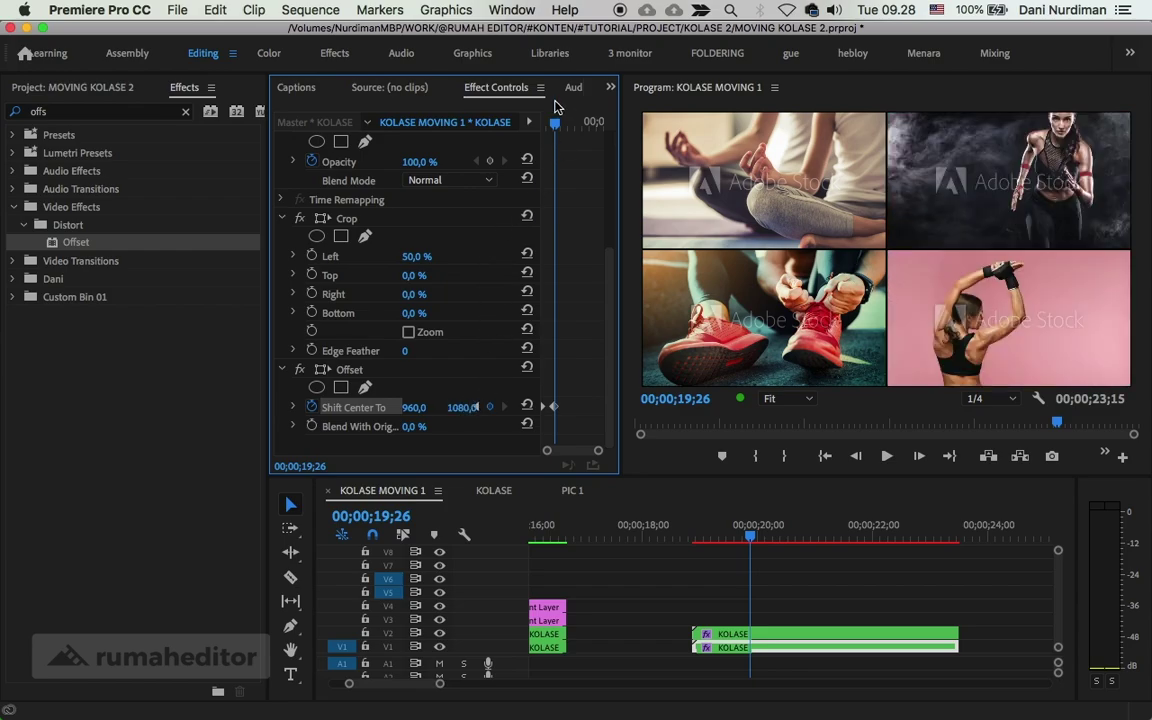
{"action": "key", "text": "shift+k"}
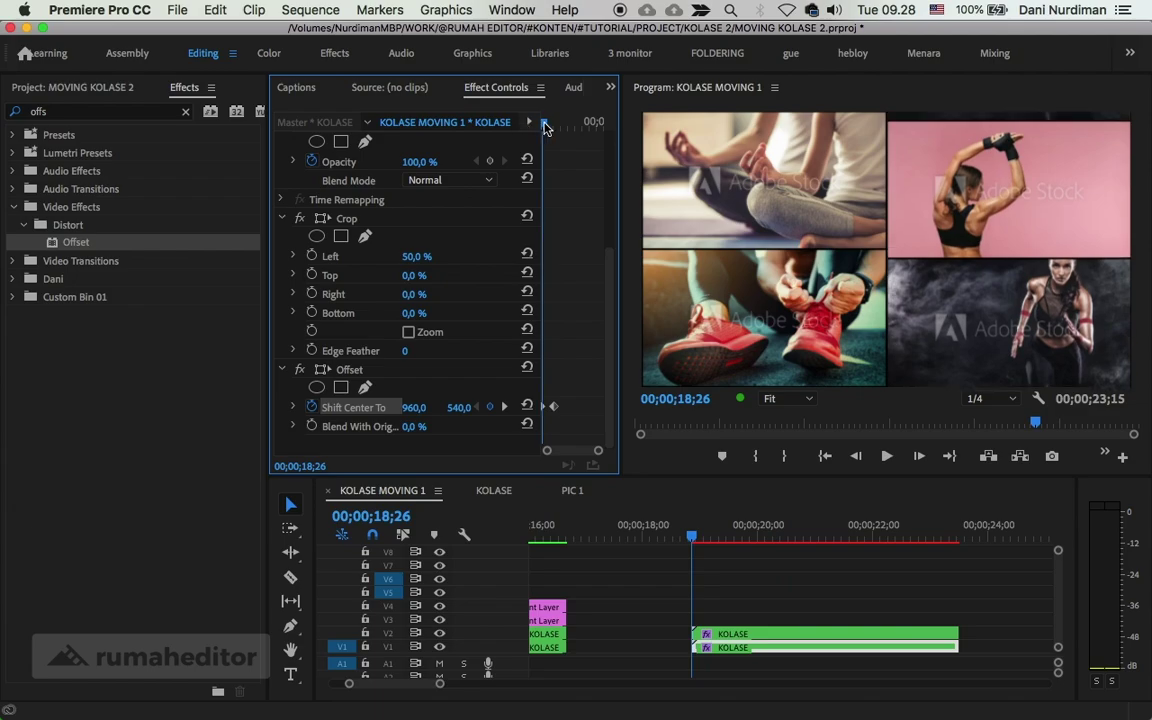
{"action": "left_click", "coordinate": [550, 124]}
{"action": "left_click_drag", "start_coordinate": [550, 124], "coordinate": [543, 124]}
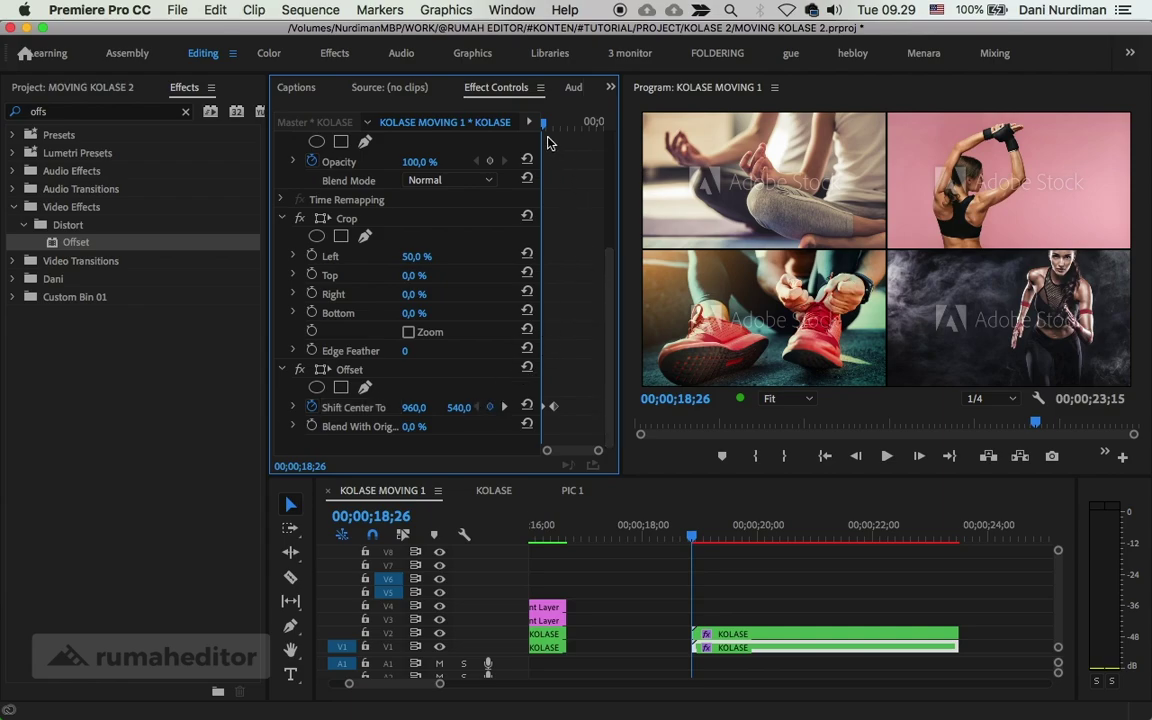
{"action": "left_click_drag", "start_coordinate": [543, 124], "coordinate": [555, 124]}
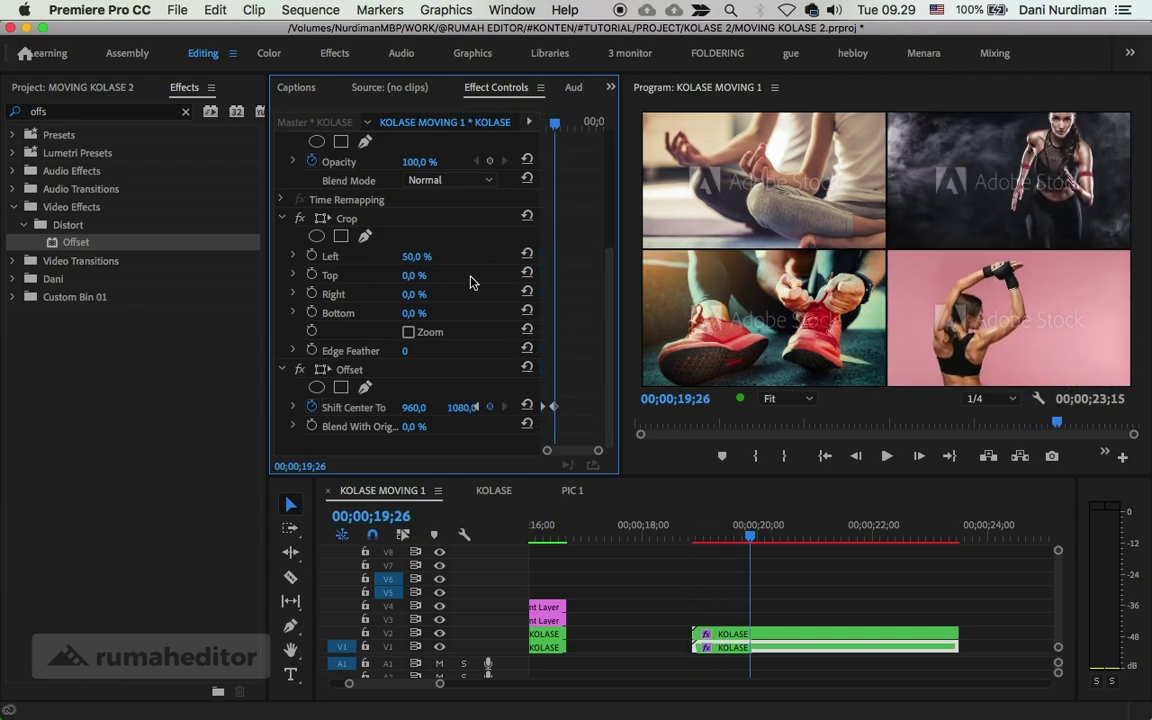
- Change the ending Y value to -1080 and replay the scroll animation
{"action": "left_click", "coordinate": [464, 407]}
{"action": "left_click", "coordinate": [454, 407]}
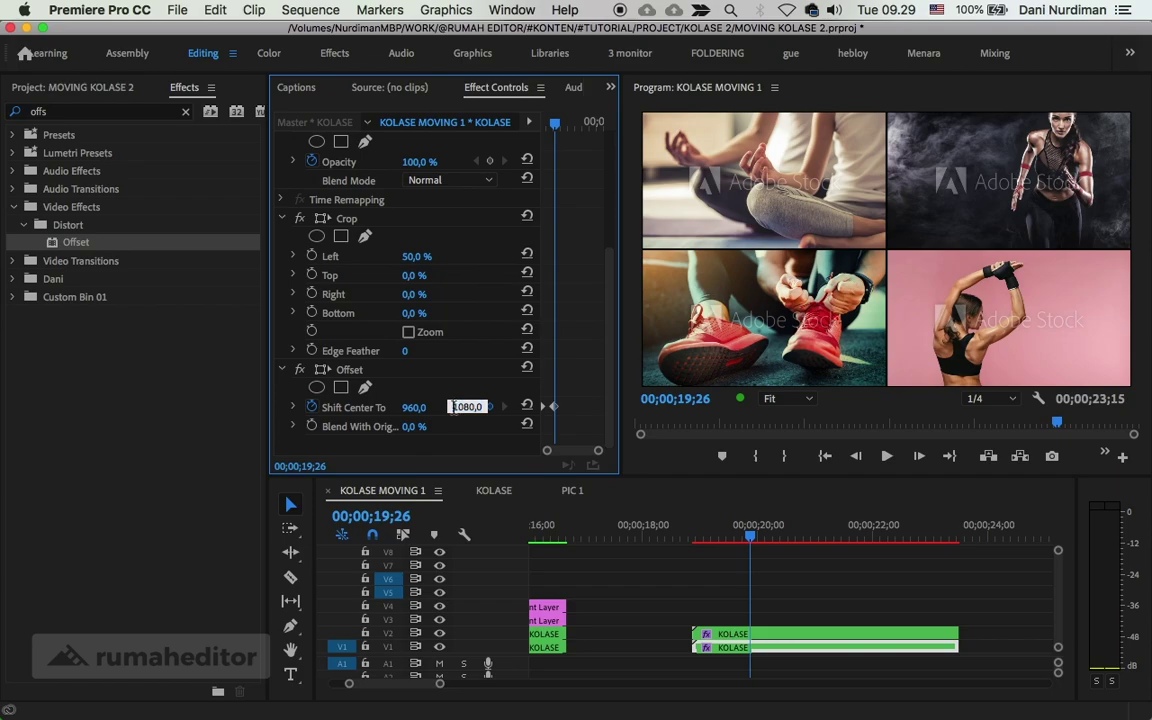
{"action": "type", "text": "-"}
{"action": "key", "text": "Return"}
{"action": "left_click", "coordinate": [550, 121]}
{"action": "key", "text": "space"}
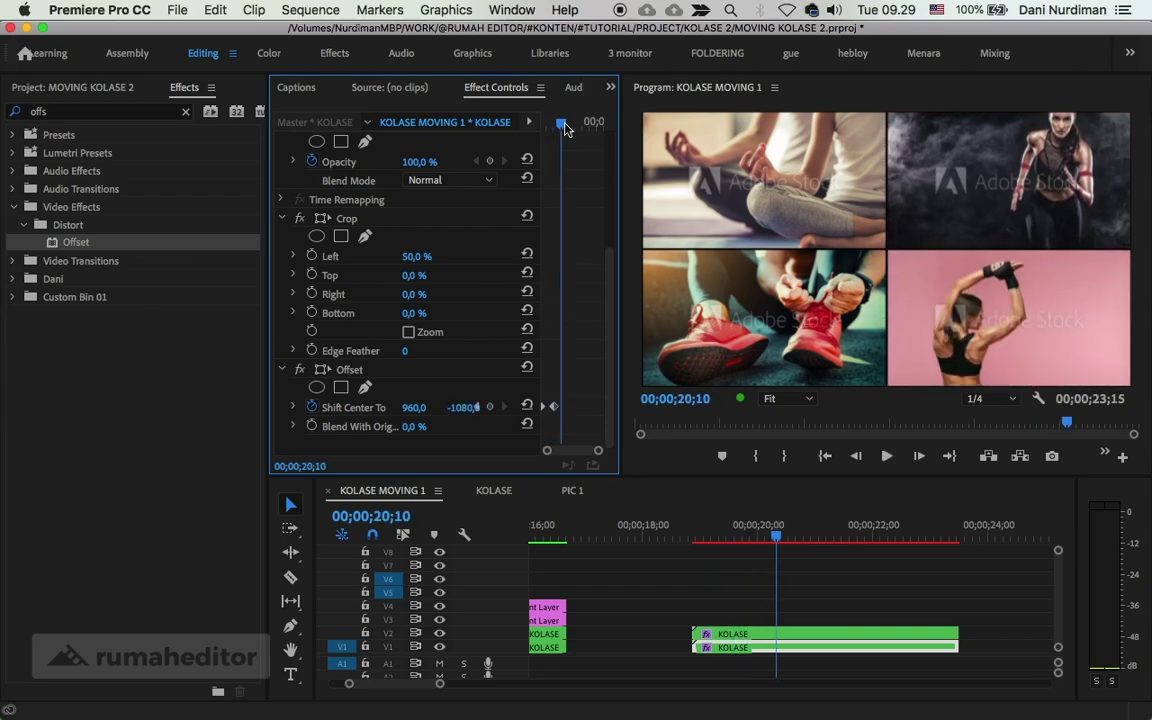
{"action": "left_click", "coordinate": [548, 122]}
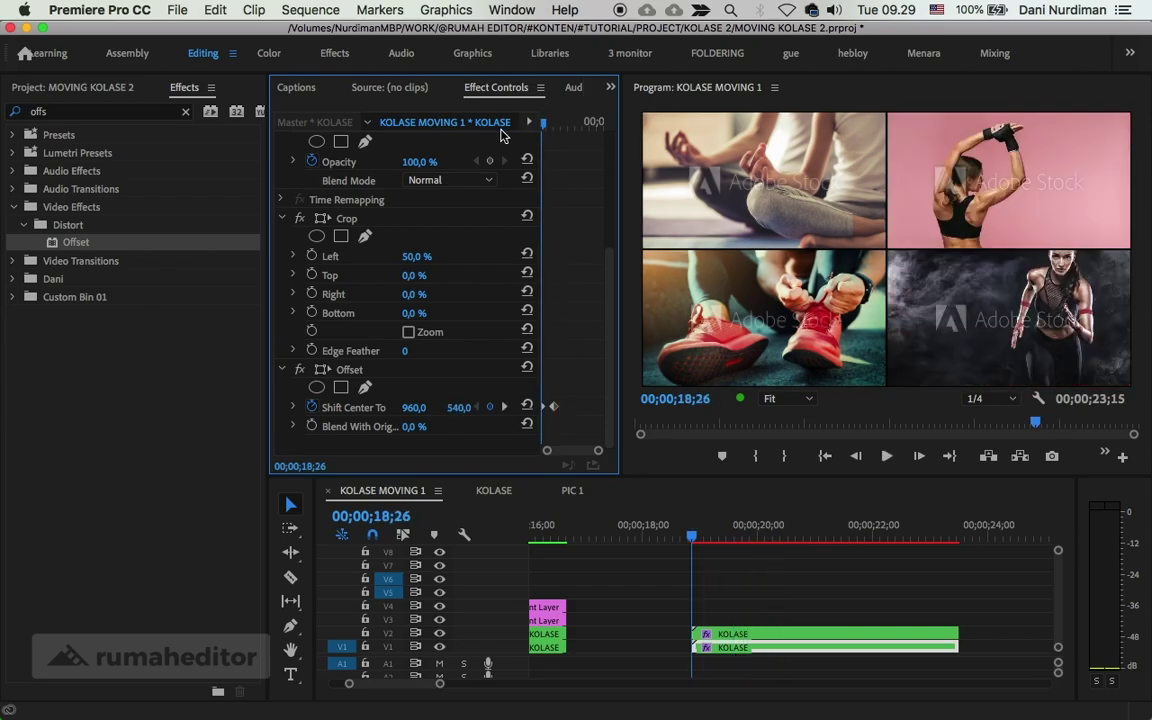
{"action": "key", "text": "space"}
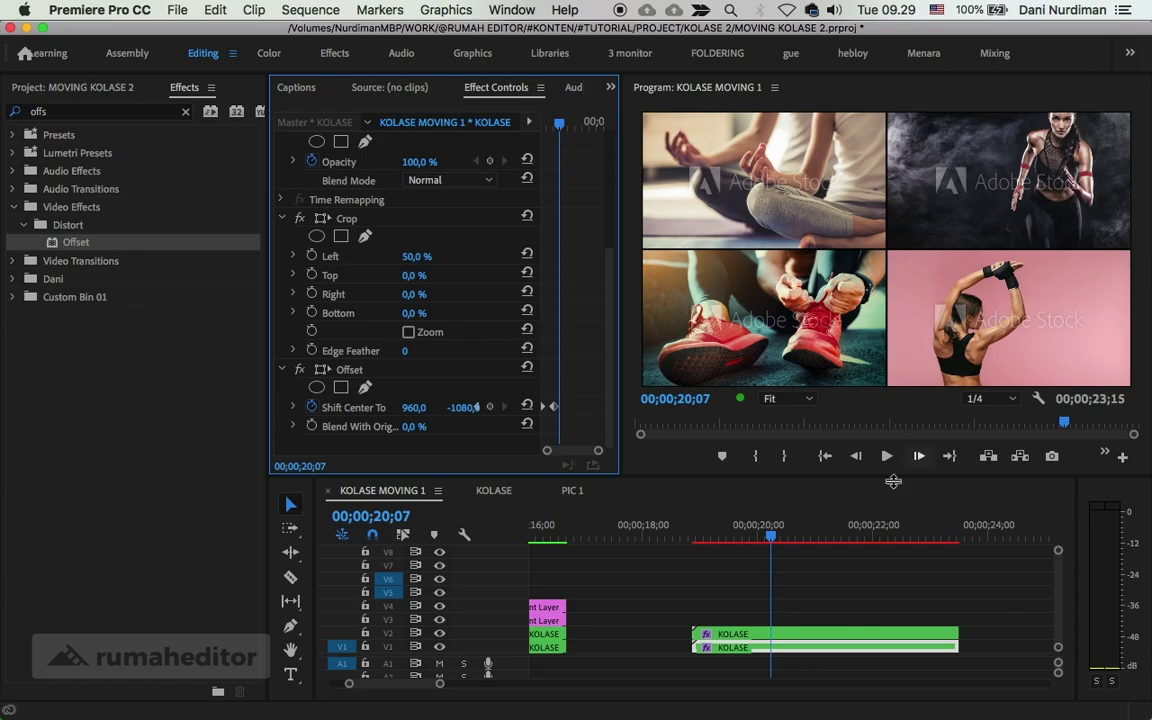
- Select the V2 KOLASE clip and bring up its Offset settings near the clip start
{"action": "left_click", "coordinate": [720, 634]}
{"action": "scroll", "coordinate": [599, 355], "scroll_direction": "down", "scroll_amount": 1}
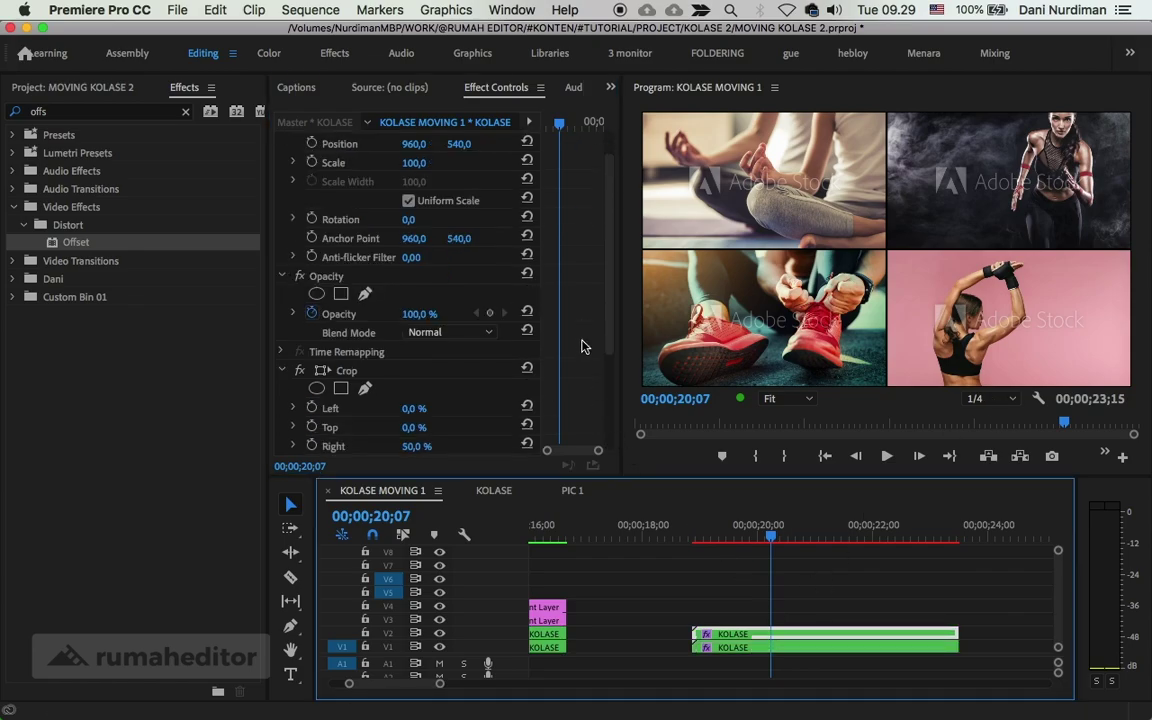
{"action": "scroll", "coordinate": [599, 355], "scroll_direction": "down", "scroll_amount": 4}
{"action": "left_click_drag", "start_coordinate": [562, 122], "coordinate": [543, 122]}
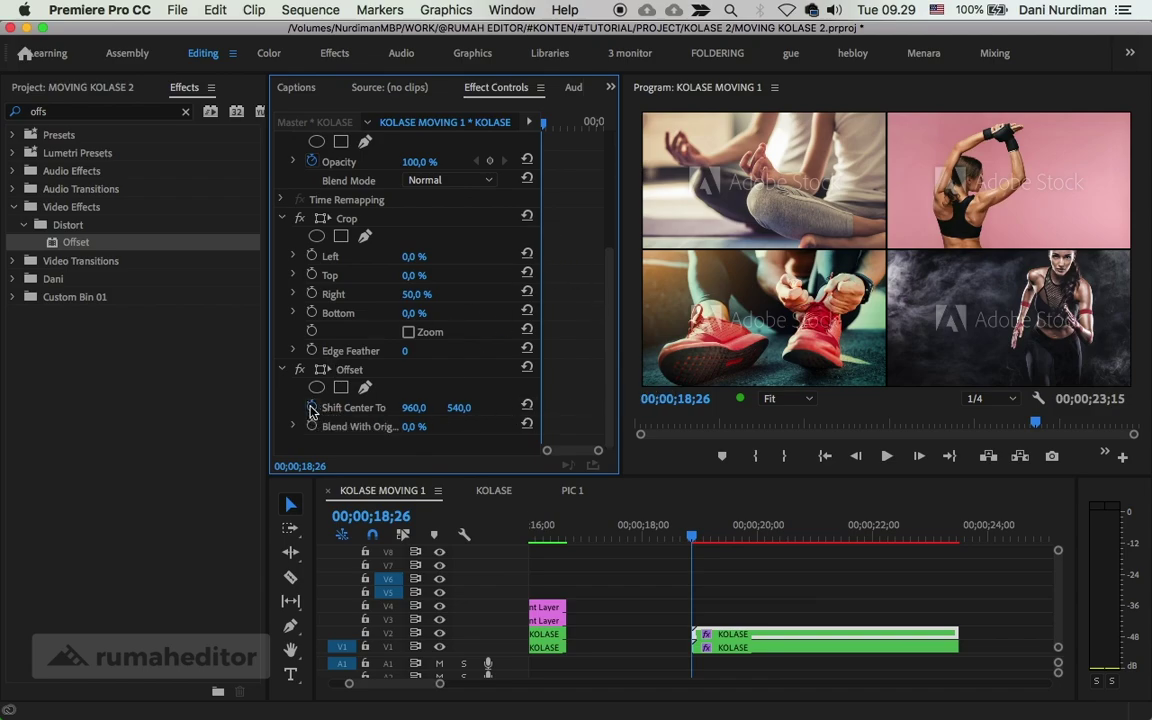
- Keyframe the upper clip's Shift Center To at 18;26, then set Y to 1080 at 19;26
{"action": "left_click", "coordinate": [311, 407]}
{"action": "left_click", "coordinate": [312, 465]}
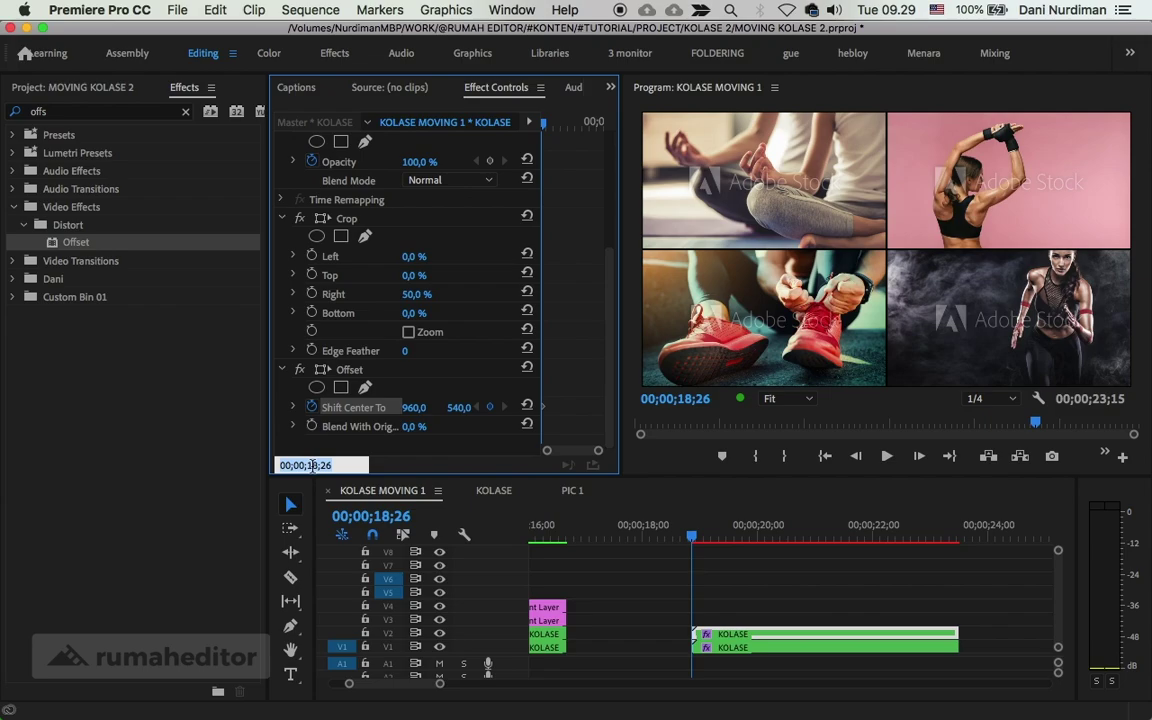
{"action": "type", "text": "+100"}
{"action": "key", "text": "Return"}
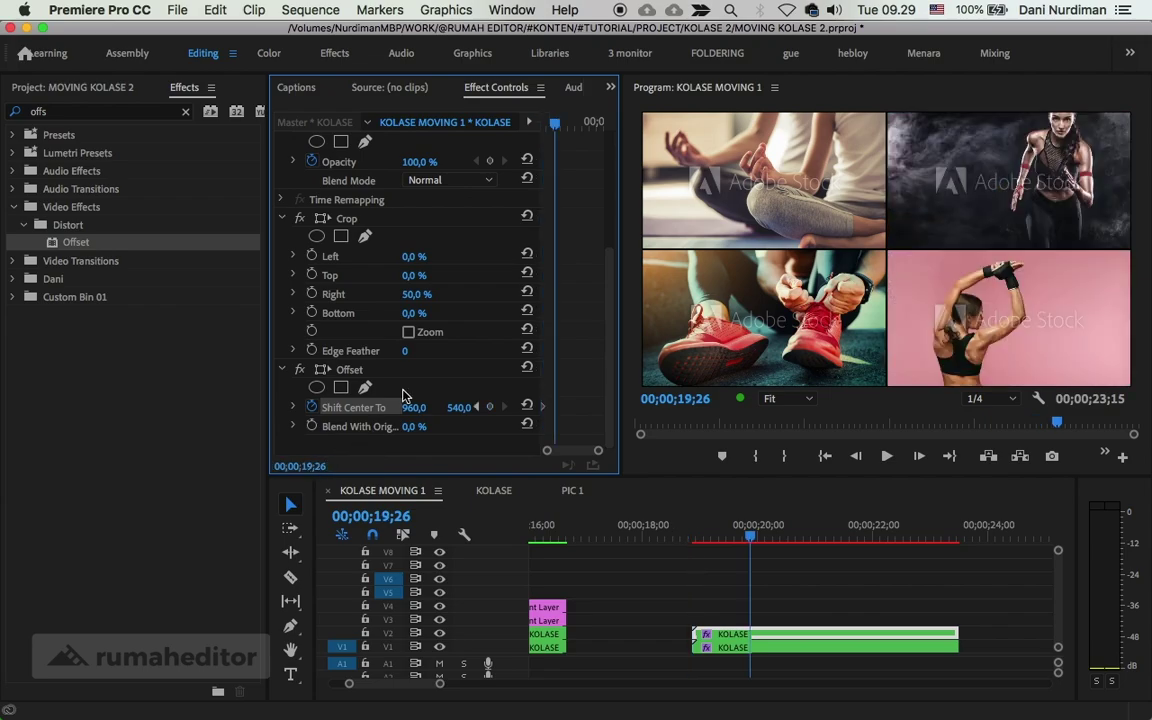
{"action": "left_click", "coordinate": [459, 407]}
{"action": "type", "text": "1080"}
{"action": "key", "text": "Return"}
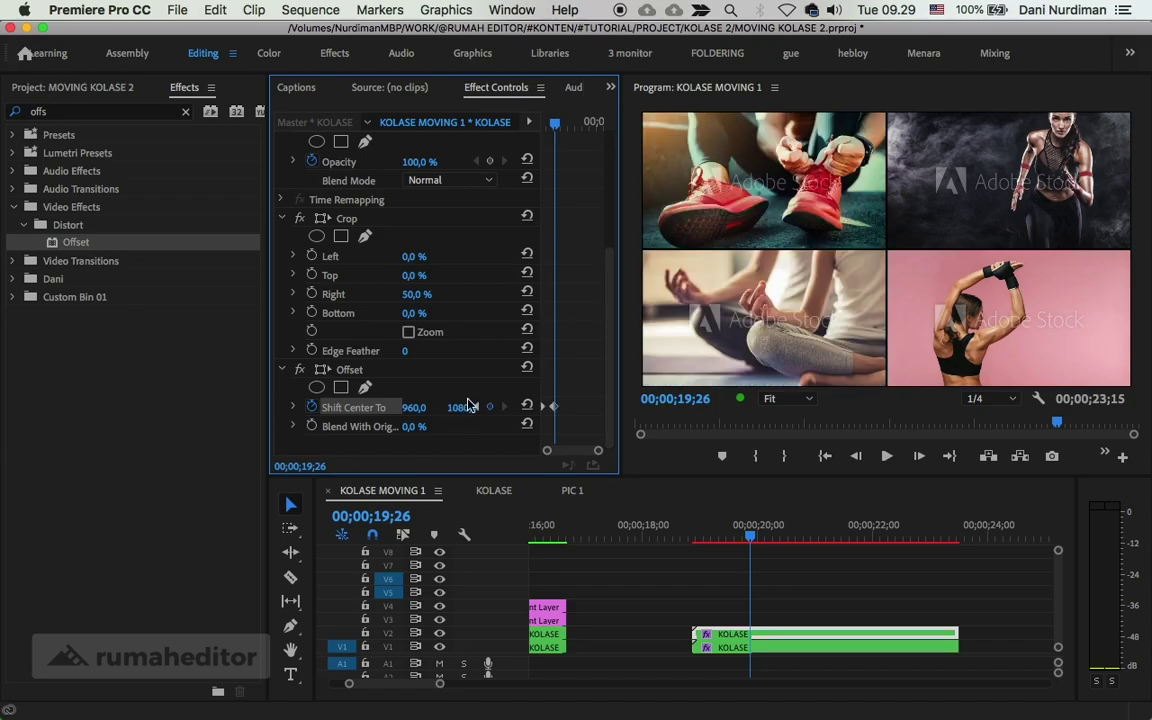
- Play back the scrolling collage, then return to the 19;26 keyframe to edit Y again
{"action": "left_click_drag", "start_coordinate": [553, 121], "coordinate": [540, 121]}
{"action": "key", "text": "space"}
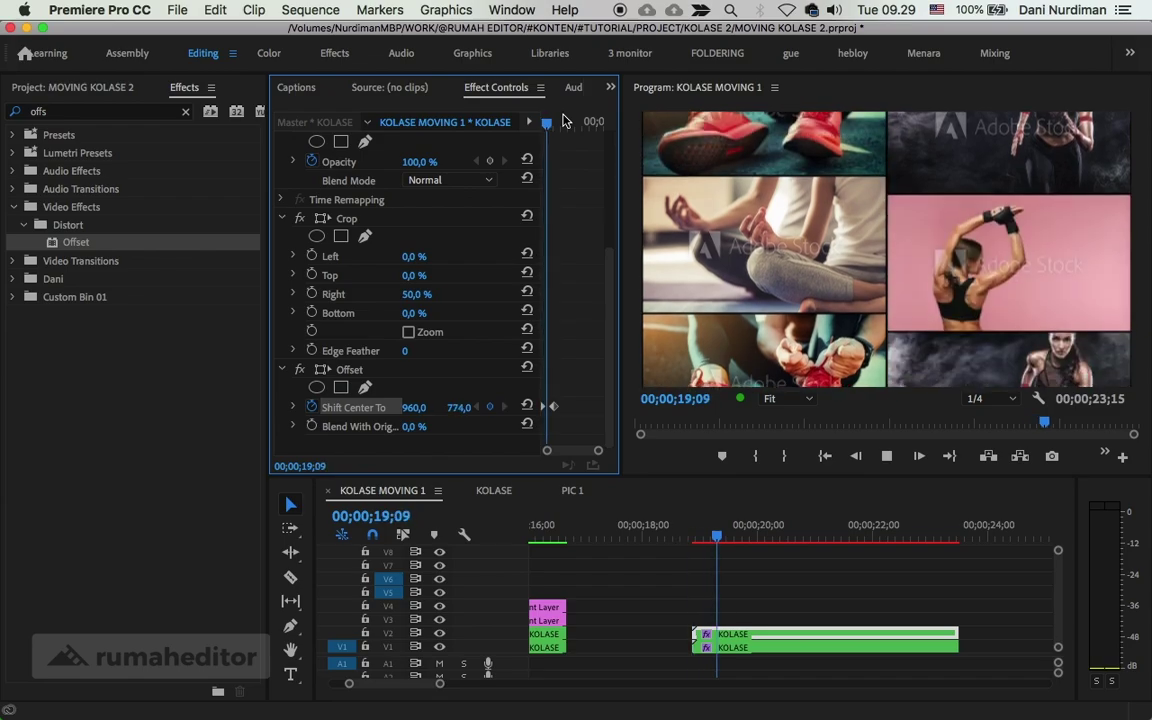
{"action": "key", "text": "space"}
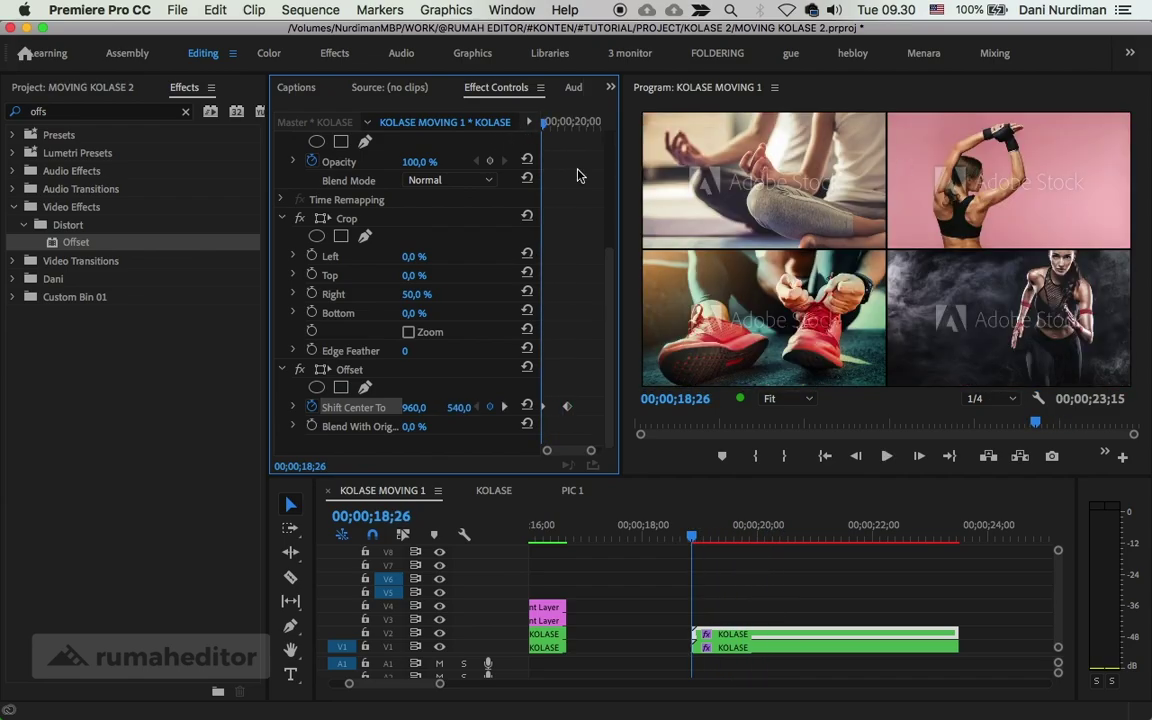
{"action": "key", "text": "space"}
{"action": "key", "text": "space"}
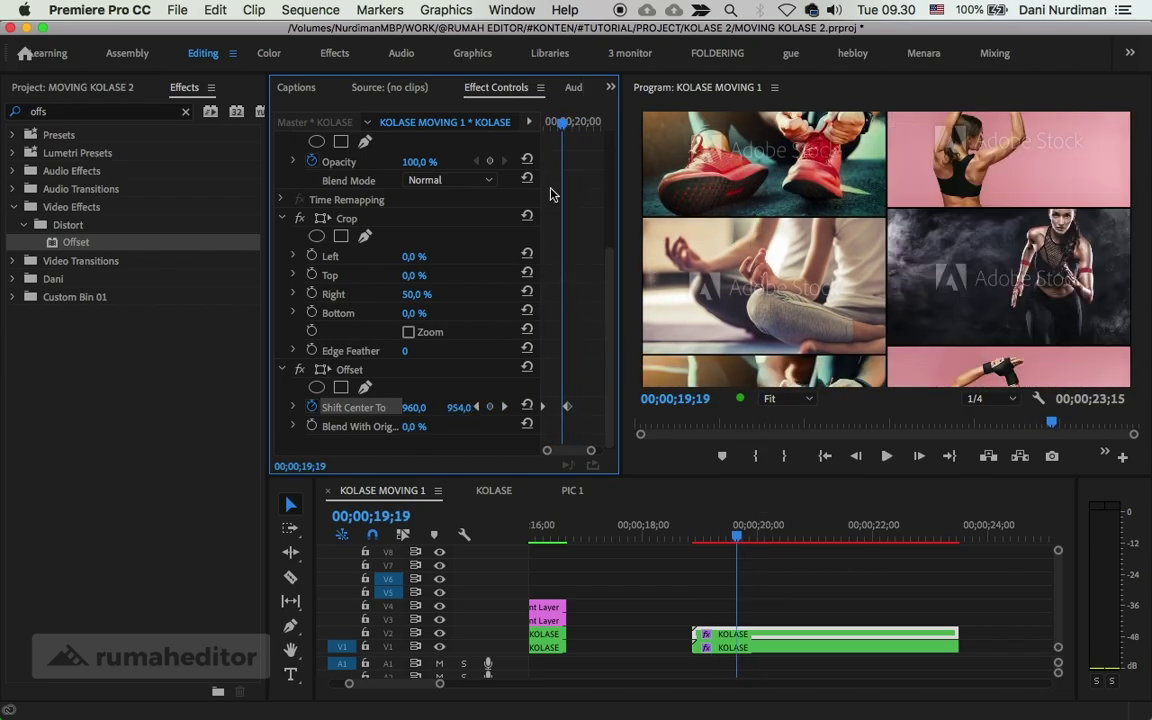
{"action": "left_click_drag", "start_coordinate": [563, 123], "coordinate": [567, 123]}
{"action": "left_click", "coordinate": [463, 407]}
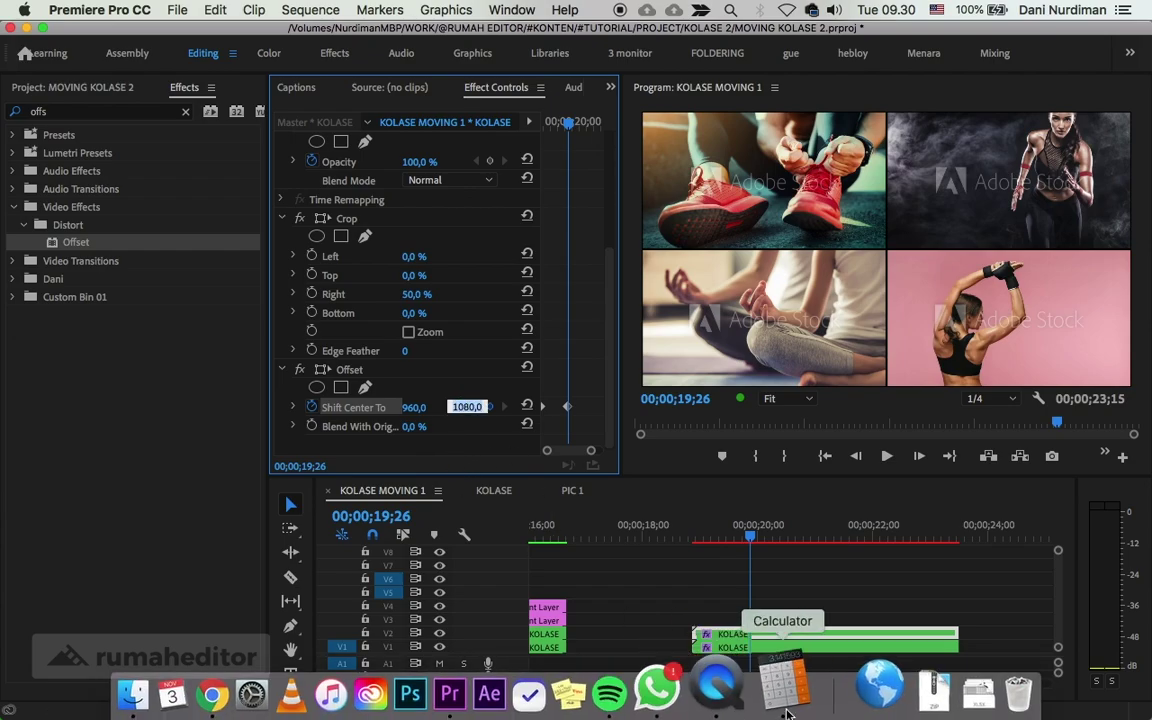
- Work out 540 × 3 = 1620 in Calculator
{"action": "left_click", "coordinate": [776, 684]}
{"action": "left_click_drag", "start_coordinate": [918, 487], "coordinate": [897, 380]}
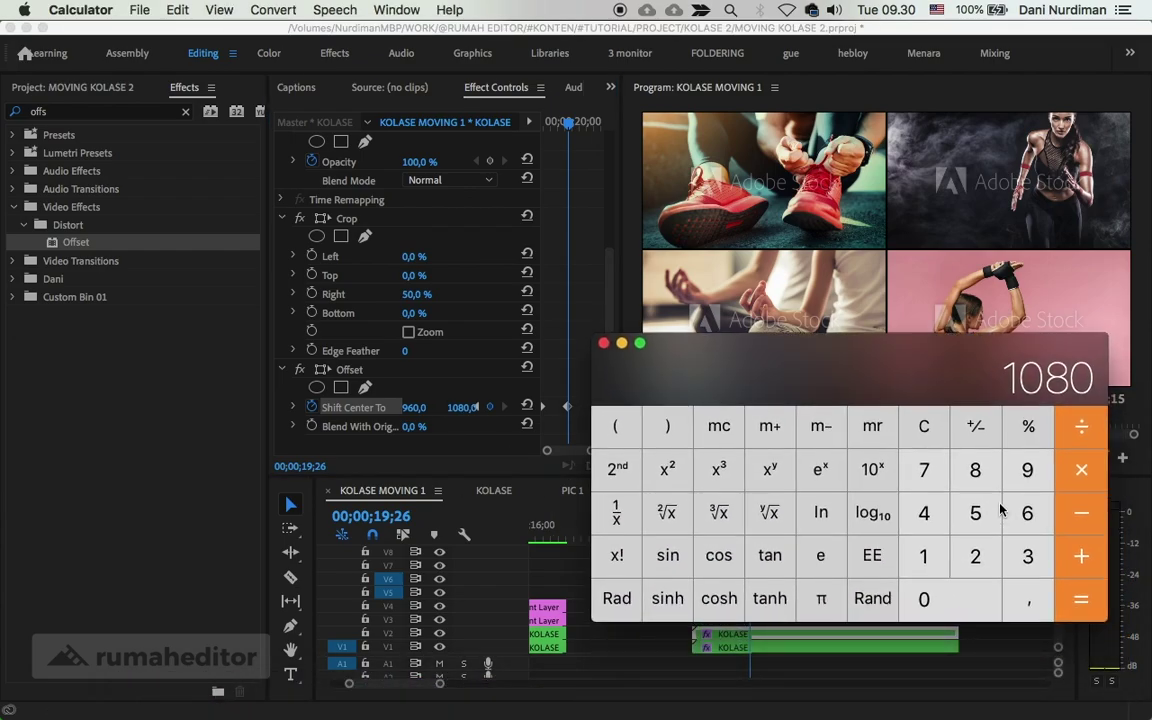
{"action": "left_click", "coordinate": [933, 440]}
{"action": "left_click", "coordinate": [975, 513]}
{"action": "left_click", "coordinate": [924, 513]}
{"action": "left_click", "coordinate": [930, 600]}
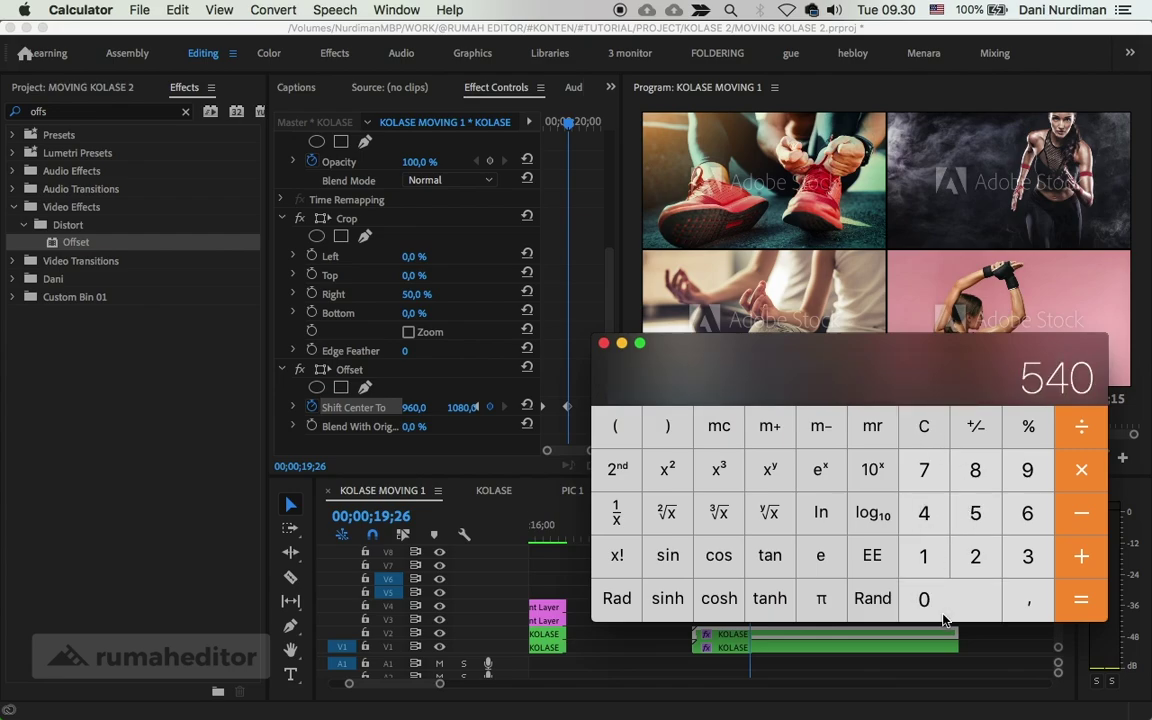
{"action": "left_click", "coordinate": [1081, 470]}
{"action": "left_click", "coordinate": [1027, 556]}
{"action": "left_click", "coordinate": [1081, 598]}
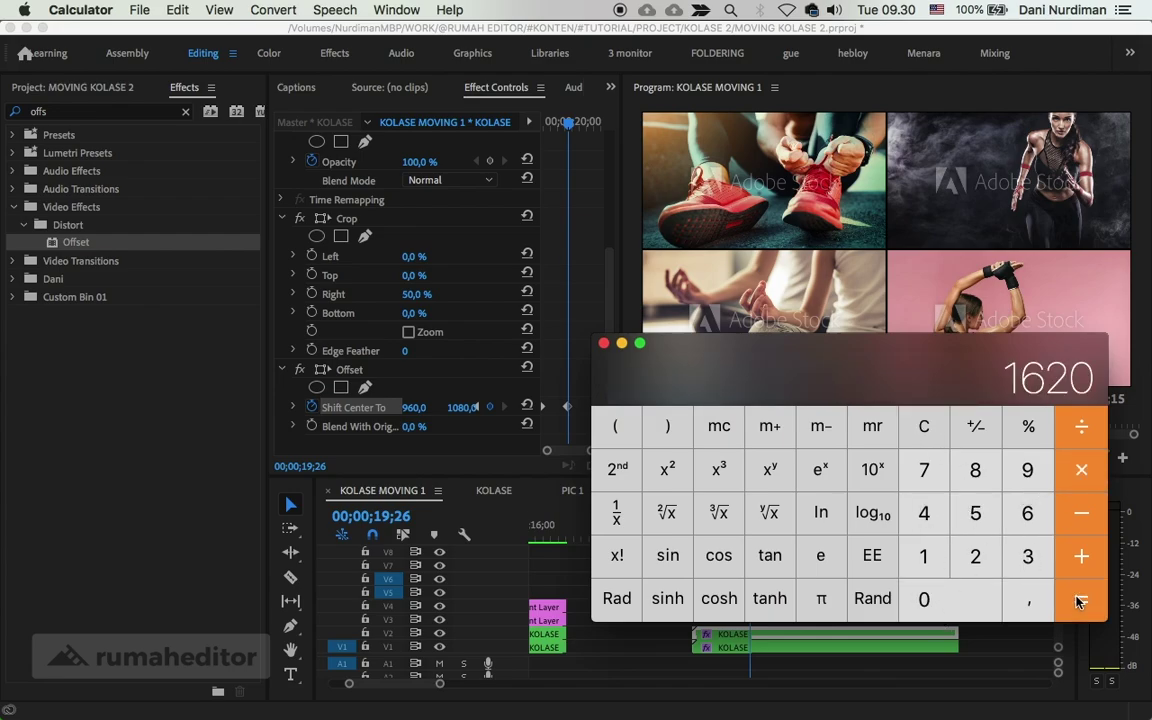
- Enter 1620 as the KOLASE clip's vertical offset and preview from the clip start
{"action": "left_click", "coordinate": [459, 408]}
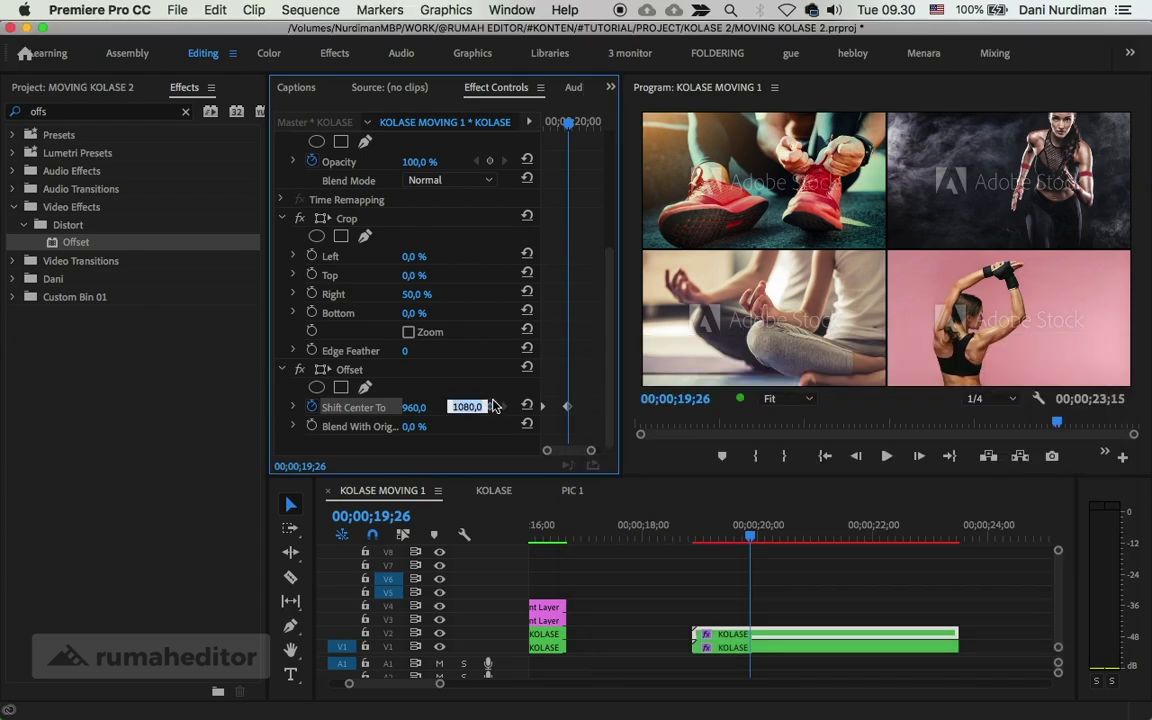
{"action": "type", "text": "1620"}
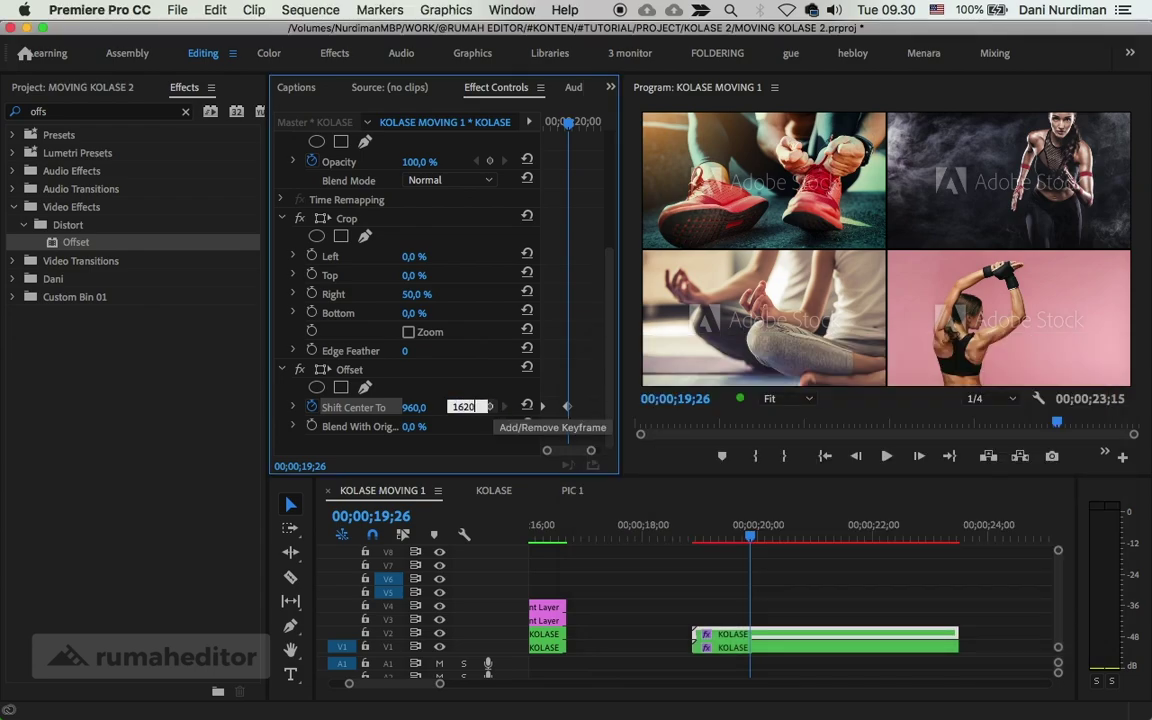
{"action": "key", "text": "Return"}
{"action": "mouse_move", "coordinate": [568, 121]}
{"action": "left_mouse_down"}
{"action": "mouse_move", "coordinate": [527, 125]}
{"action": "mouse_move", "coordinate": [578, 121]}
{"action": "mouse_move", "coordinate": [568, 121]}
{"action": "left_mouse_up"}
{"action": "key", "text": "super+Tab"}
- Compute 1080 × 2 = 2160 in Calculator
{"action": "left_click", "coordinate": [926, 560]}
{"action": "left_click", "coordinate": [946, 605]}
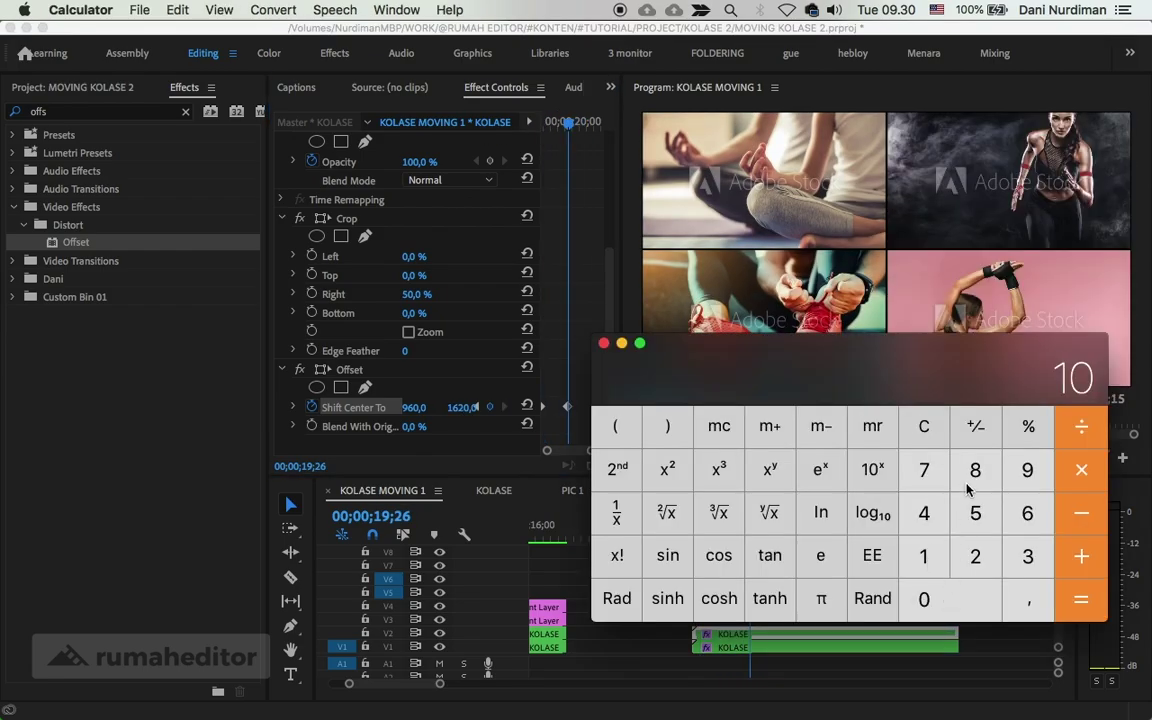
{"action": "left_click", "coordinate": [972, 470]}
{"action": "left_click", "coordinate": [946, 605]}
{"action": "left_click", "coordinate": [1071, 472]}
{"action": "left_click", "coordinate": [975, 556]}
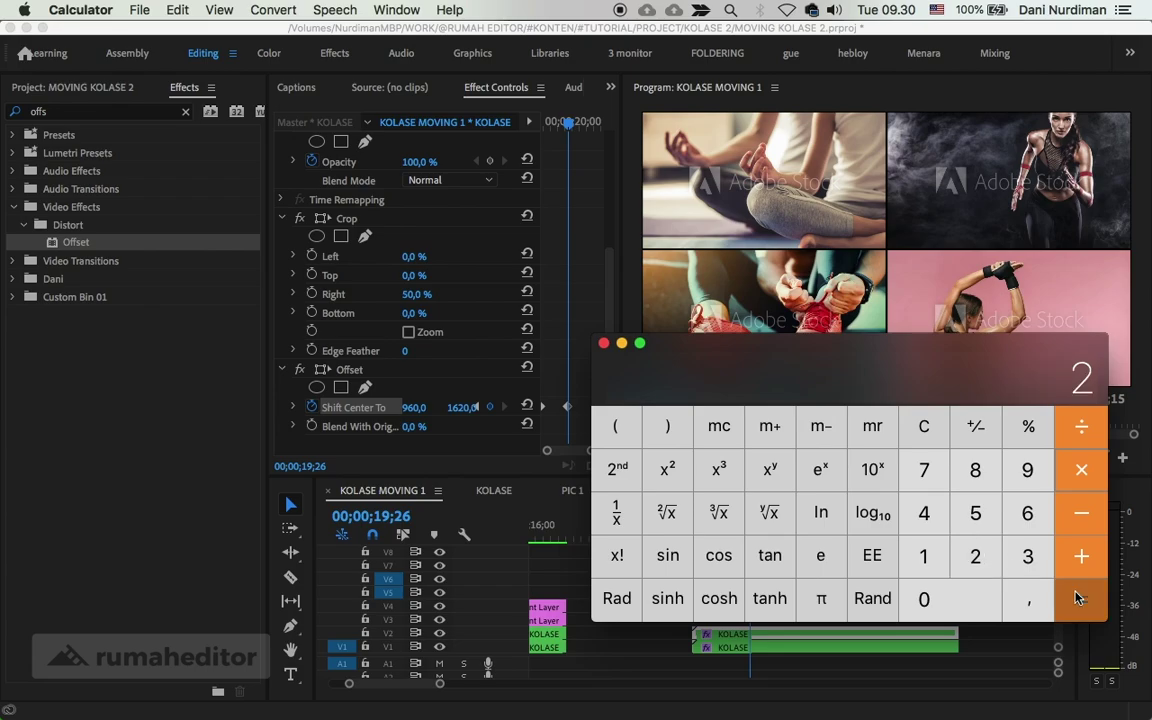
{"action": "left_click", "coordinate": [1078, 598]}
- Set Shift Center To Y to 2160 at 19;26 and play the animation back
{"action": "left_click", "coordinate": [464, 416]}
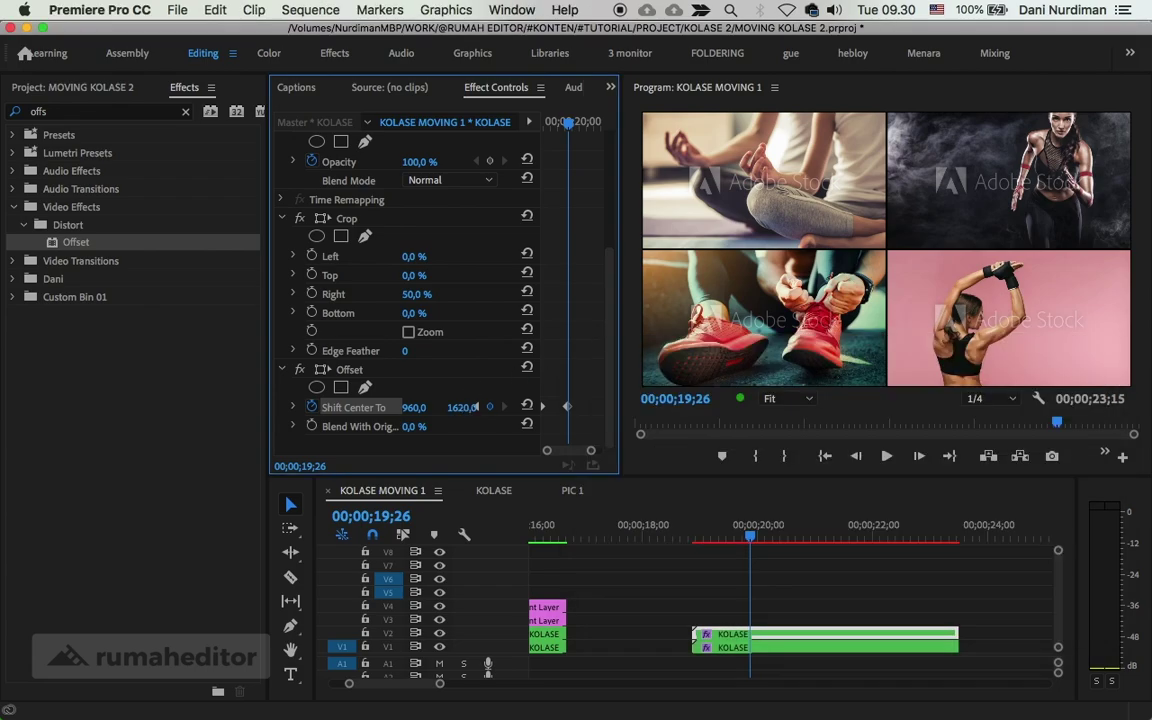
{"action": "left_click", "coordinate": [466, 407]}
{"action": "type", "text": "216"}
{"action": "key", "text": "Return"}
{"action": "key", "text": "space"}
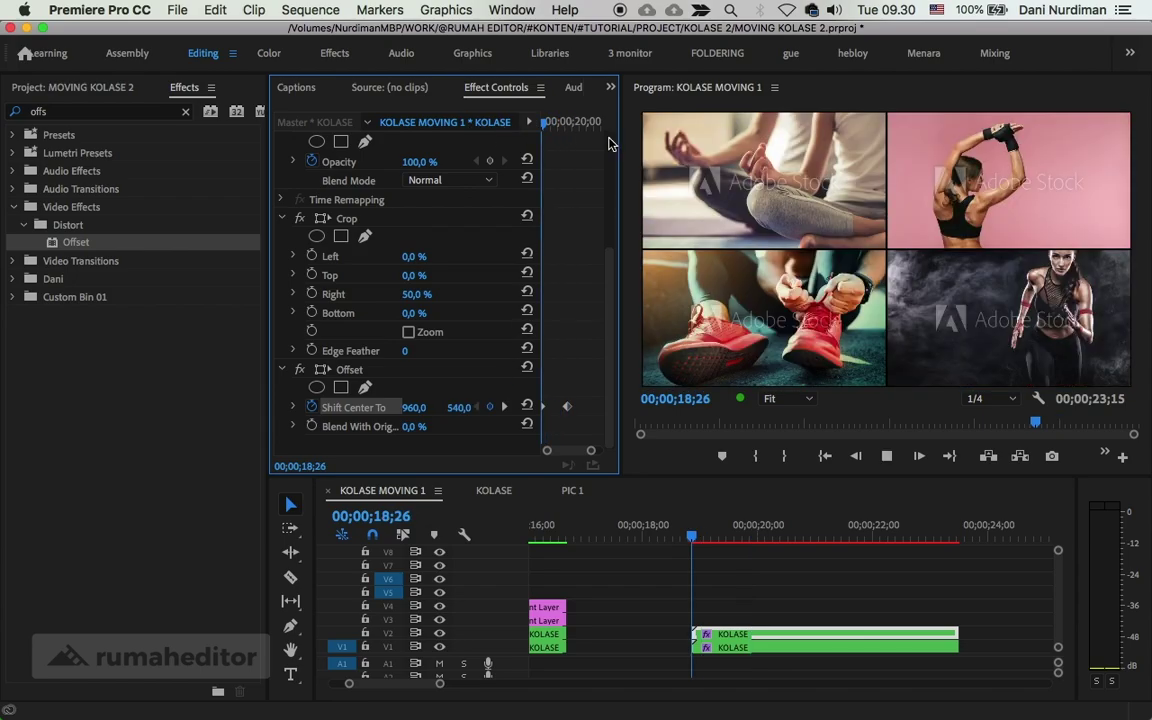
{"action": "key", "text": "space"}
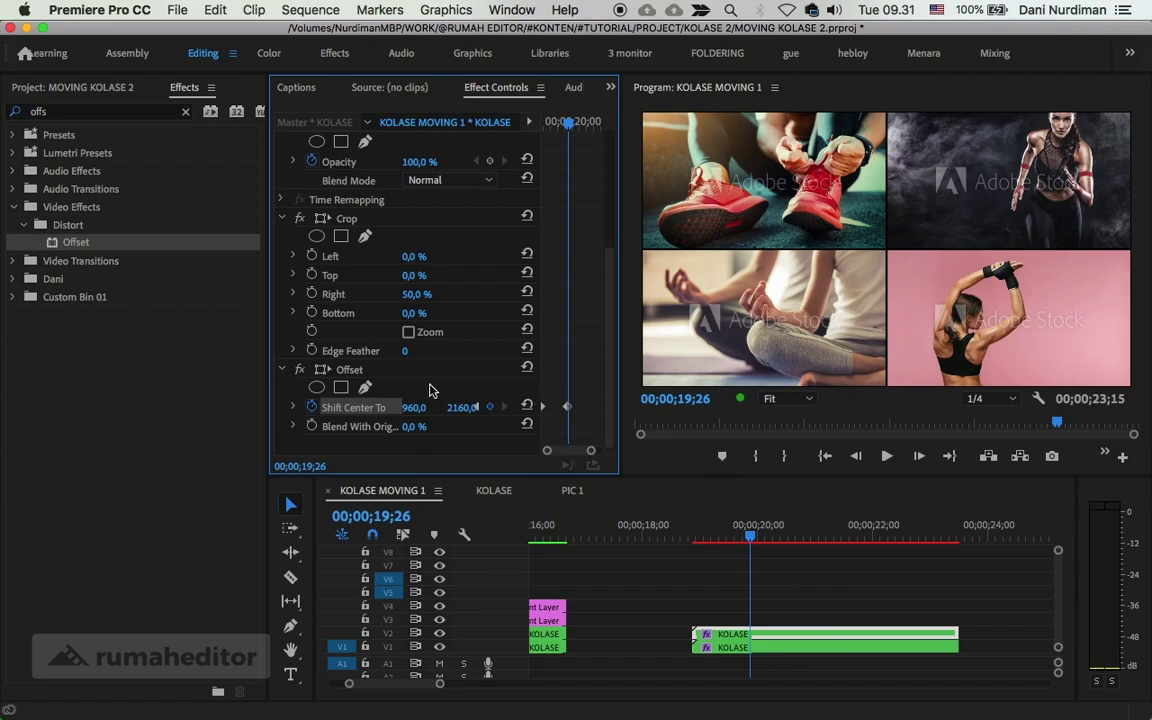
- Make the 19;26 Shift Center To keyframe Bezier and curve its velocity handle to ease in
{"action": "right_click", "coordinate": [566, 414]}
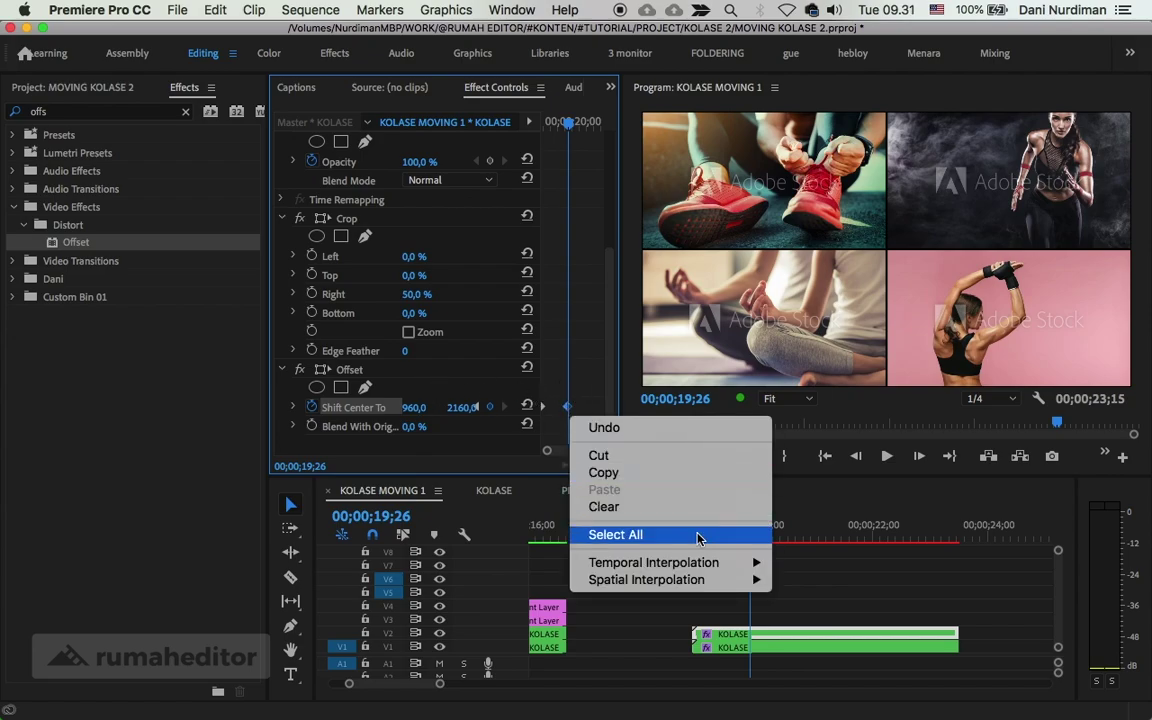
{"action": "mouse_move", "coordinate": [706, 566]}
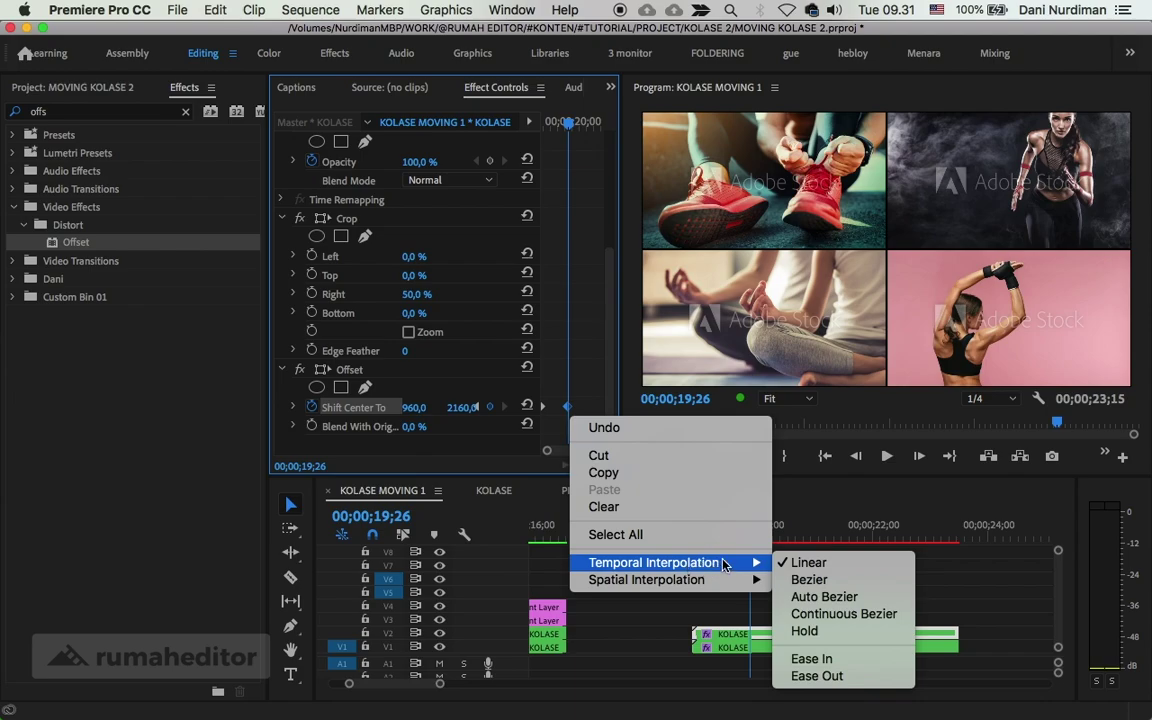
{"action": "left_click", "coordinate": [806, 580]}
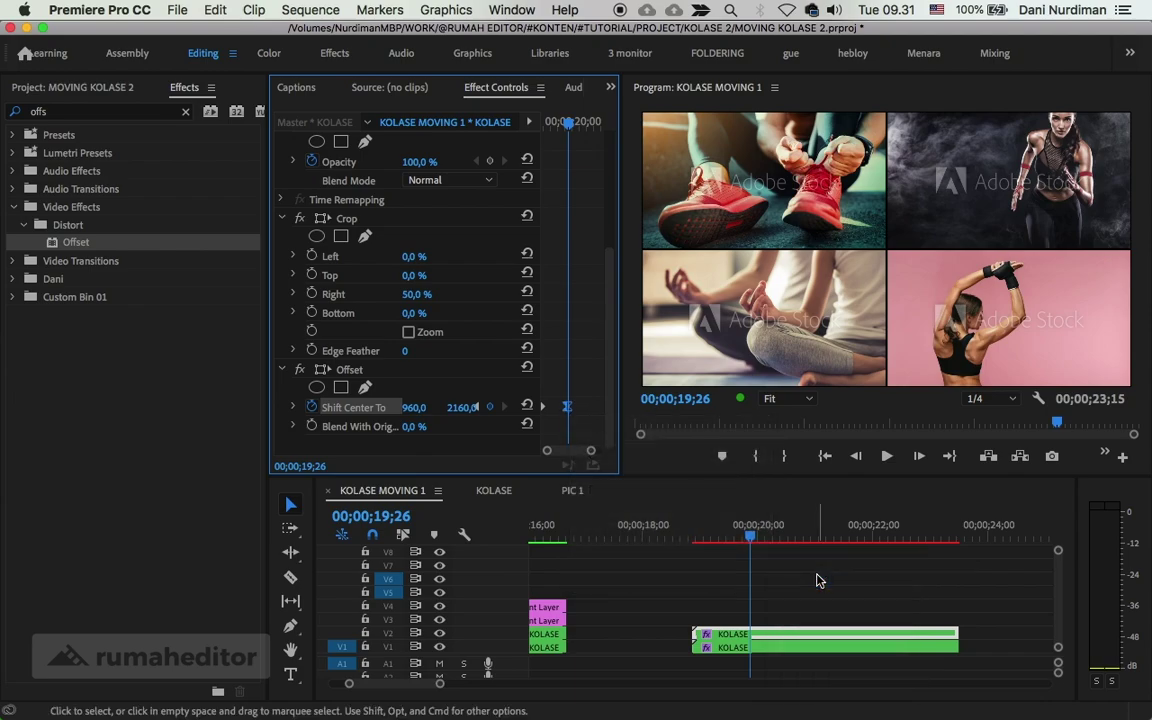
{"action": "left_click", "coordinate": [293, 408]}
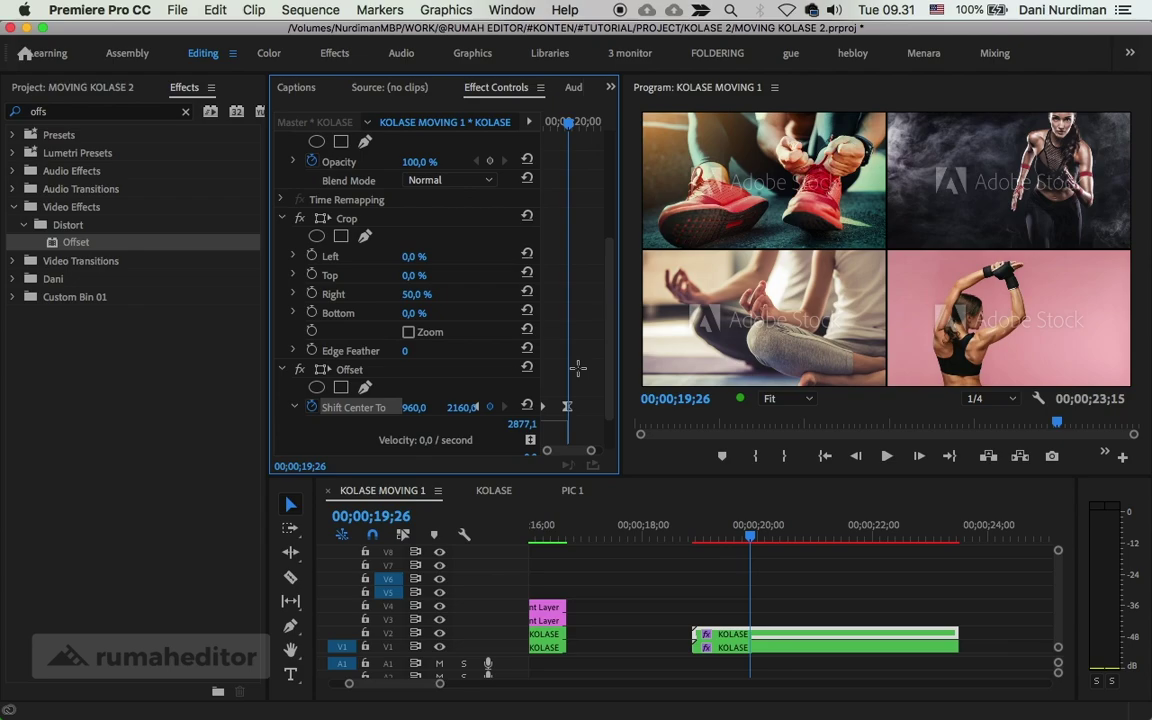
{"action": "key", "text": "grave"}
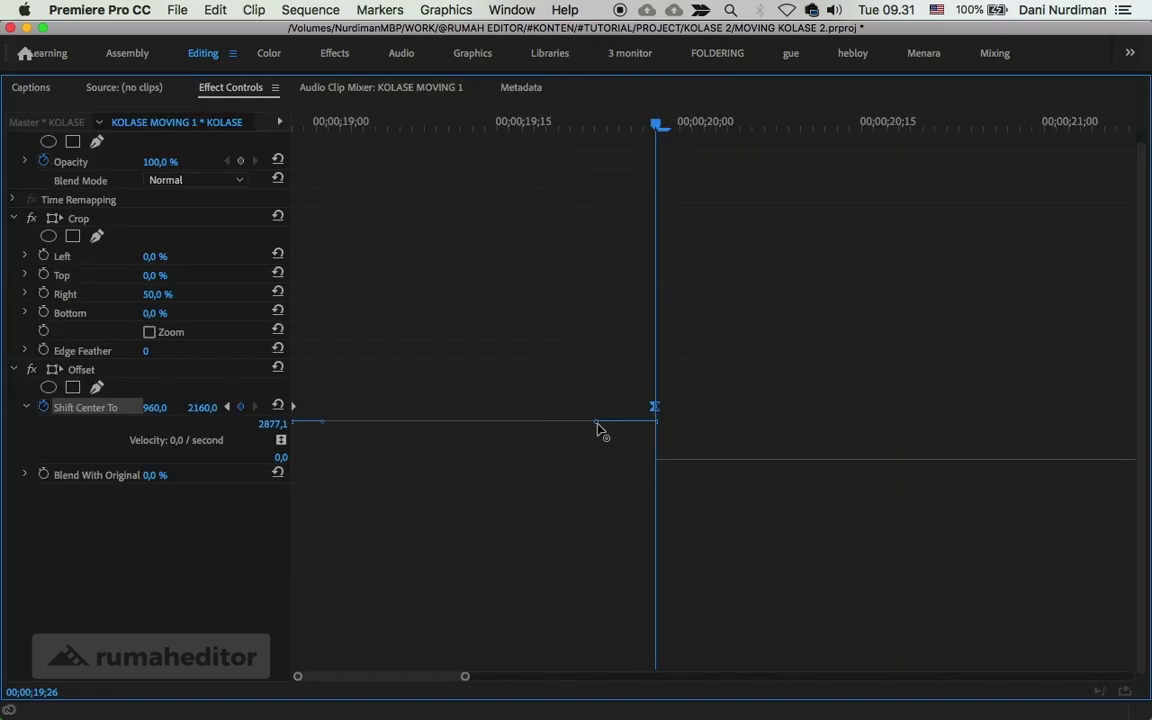
{"action": "left_click_drag", "start_coordinate": [597, 428], "coordinate": [476, 489]}
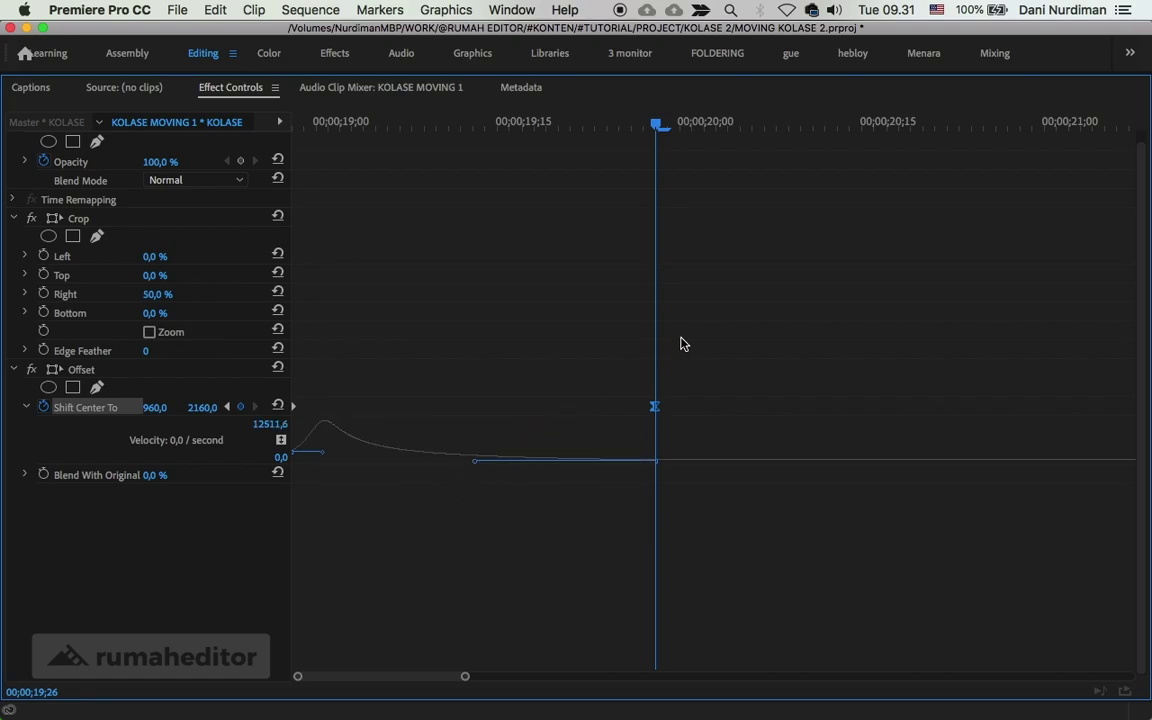
{"action": "key", "text": "grave"}
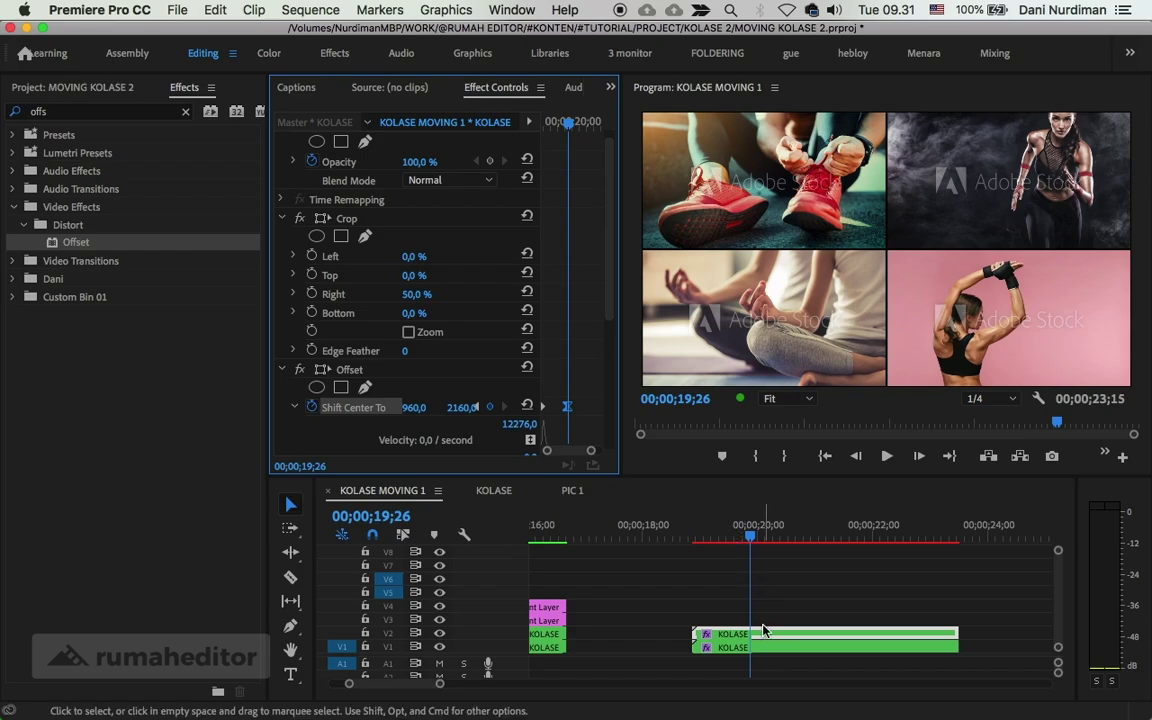
- Play the eased animation from 18;26 and return the playhead there
{"action": "left_click", "coordinate": [700, 560]}
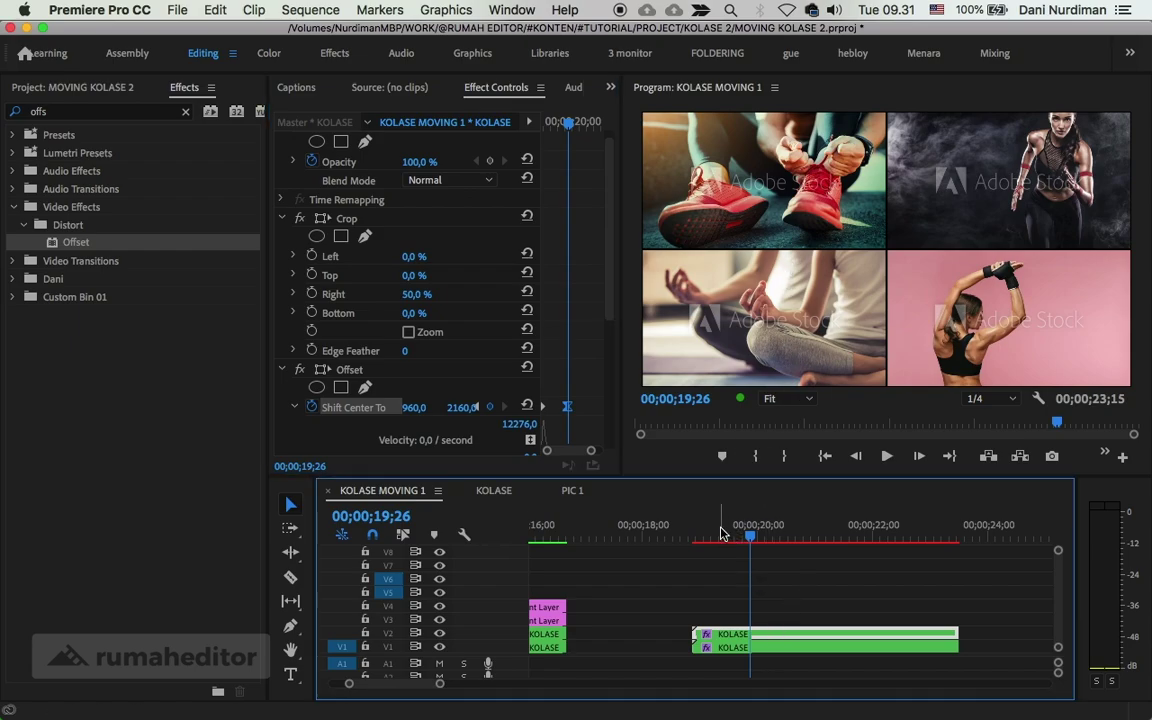
{"action": "left_click", "coordinate": [693, 535]}
{"action": "key", "text": "space"}
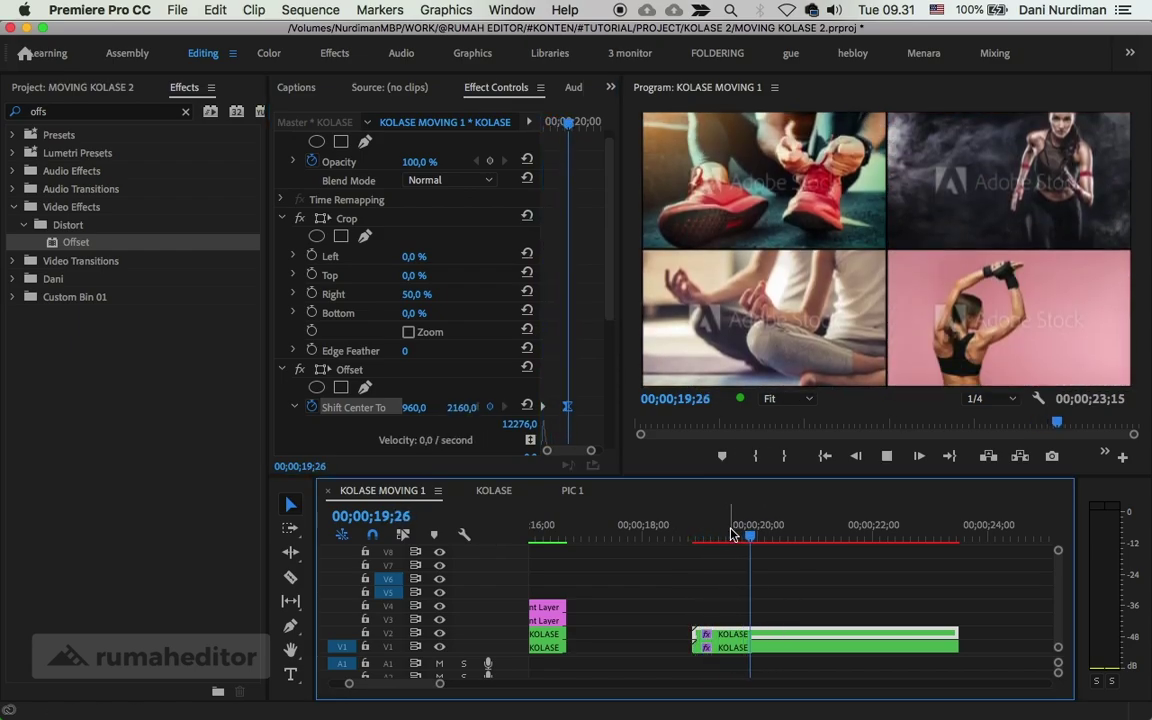
{"action": "key", "text": "space"}
{"action": "left_click", "coordinate": [692, 537]}
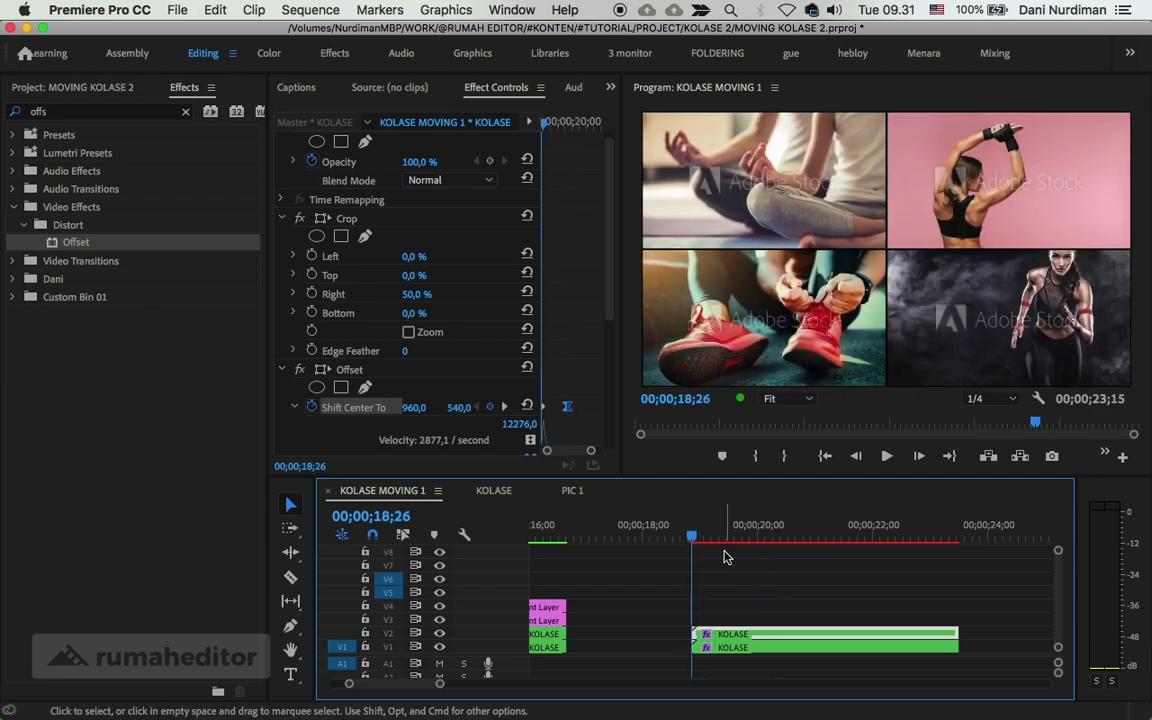
- Set the V1 KOLASE clip's Shift Center To end keyframe to Bezier interpolation
{"action": "left_click", "coordinate": [705, 647]}
{"action": "scroll", "coordinate": [590, 328], "scroll_direction": "down", "scroll_amount": 3}
{"action": "scroll", "coordinate": [590, 328], "scroll_direction": "down", "scroll_amount": 3}
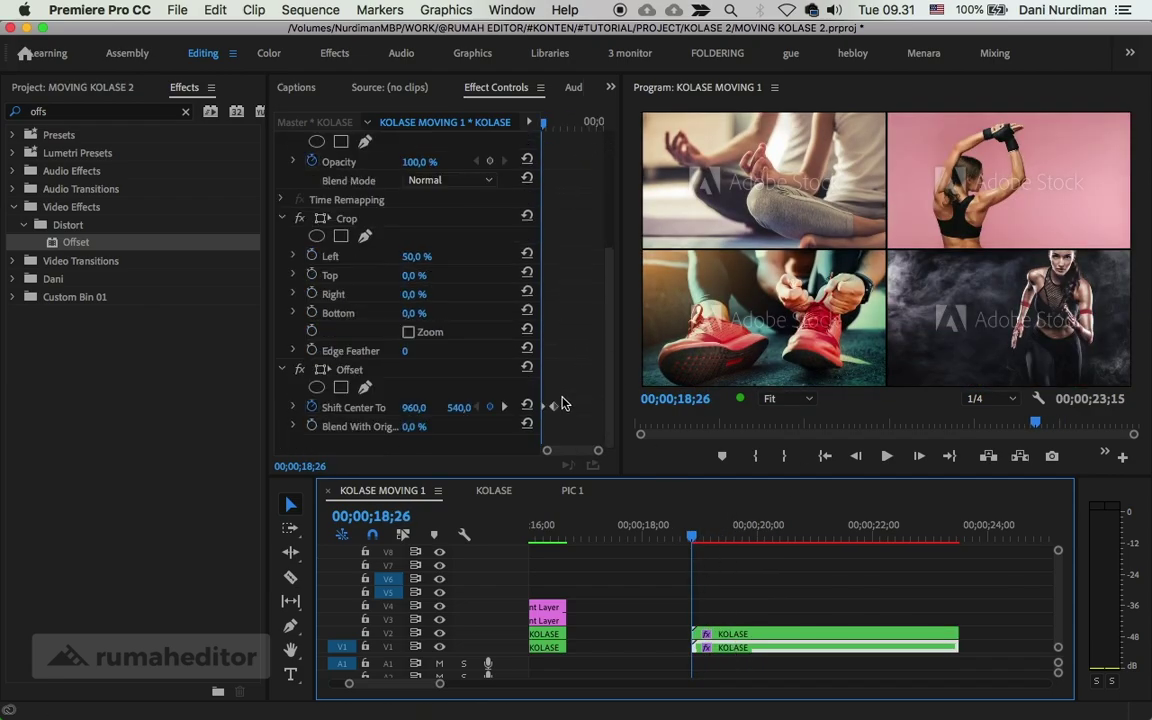
{"action": "left_click", "coordinate": [549, 407]}
{"action": "right_click", "coordinate": [553, 410]}
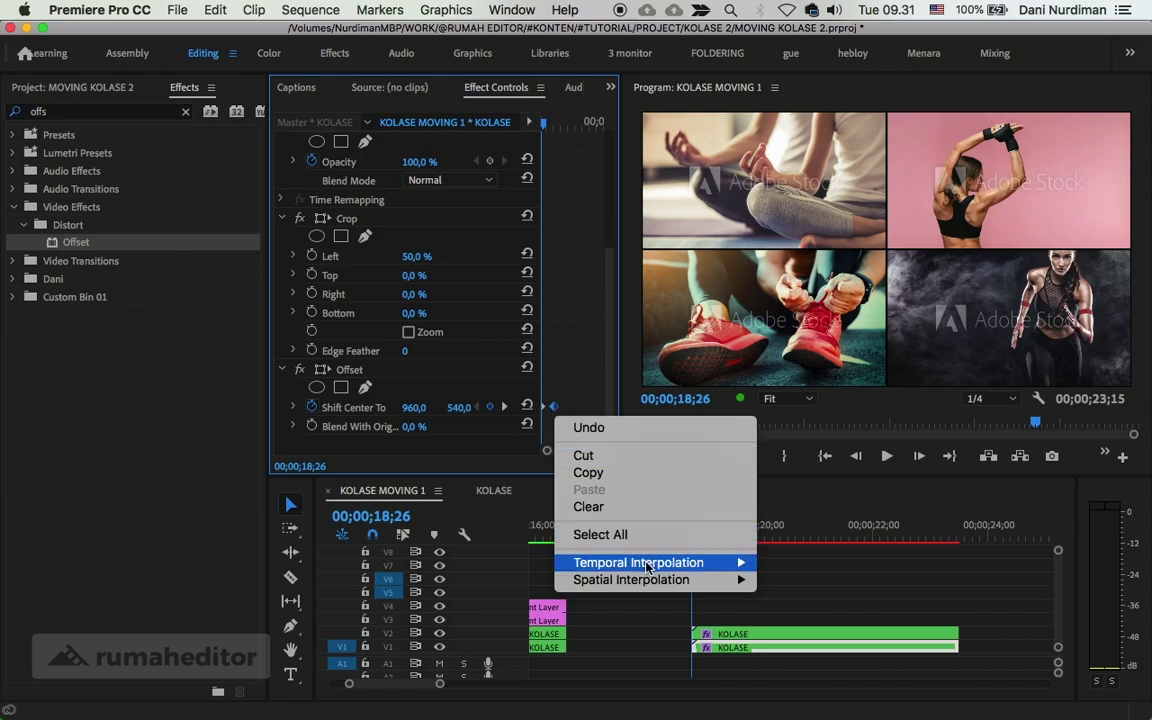
{"action": "mouse_move", "coordinate": [700, 562]}
{"action": "left_click", "coordinate": [790, 579]}
- In maximised Effect Controls, drag the velocity handle down so the speed eases to zero
{"action": "left_click", "coordinate": [551, 407]}
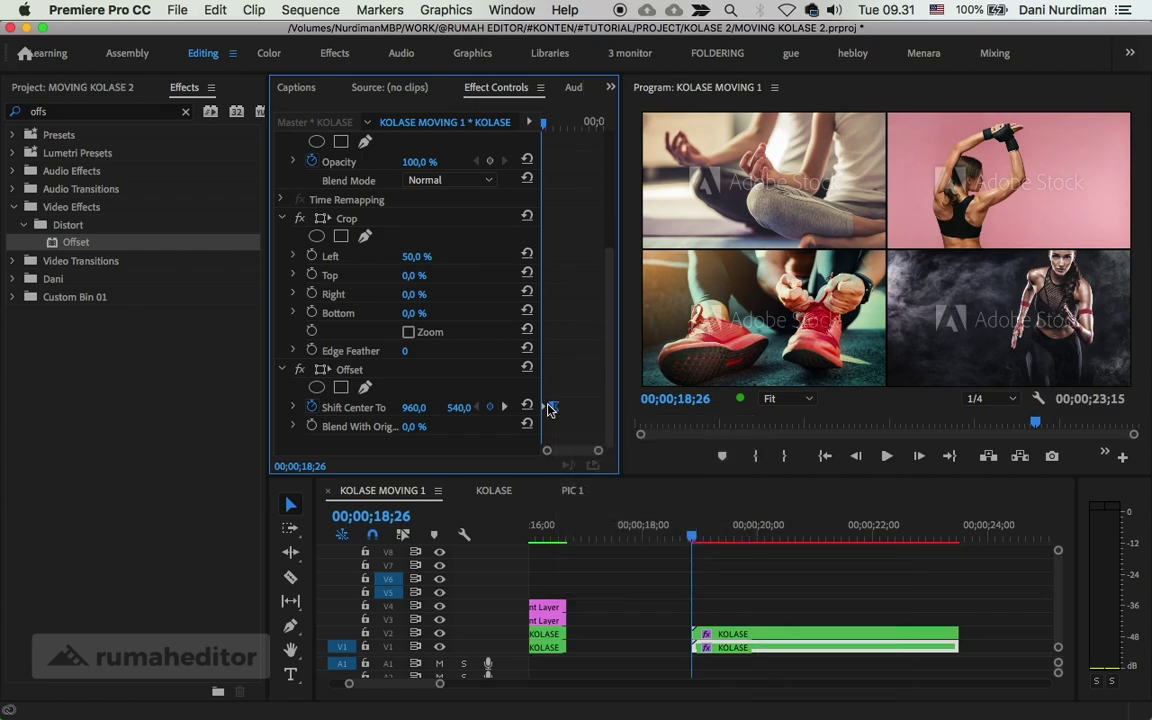
{"action": "key", "text": "grave"}
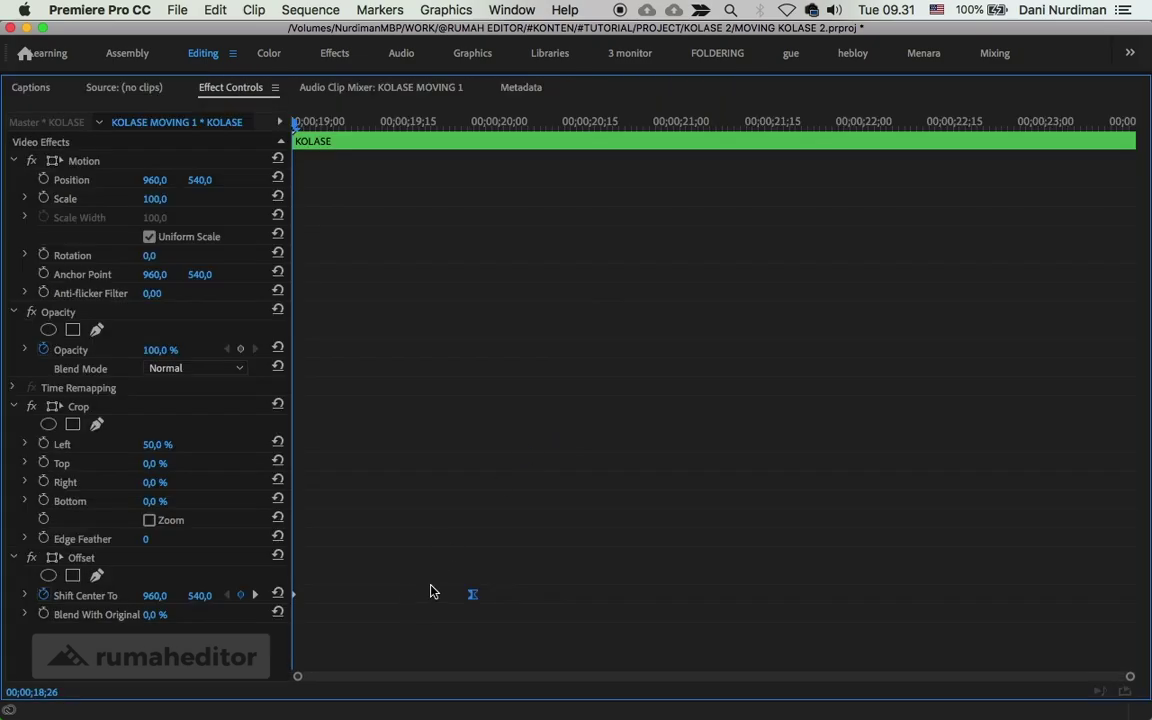
{"action": "left_click", "coordinate": [24, 595]}
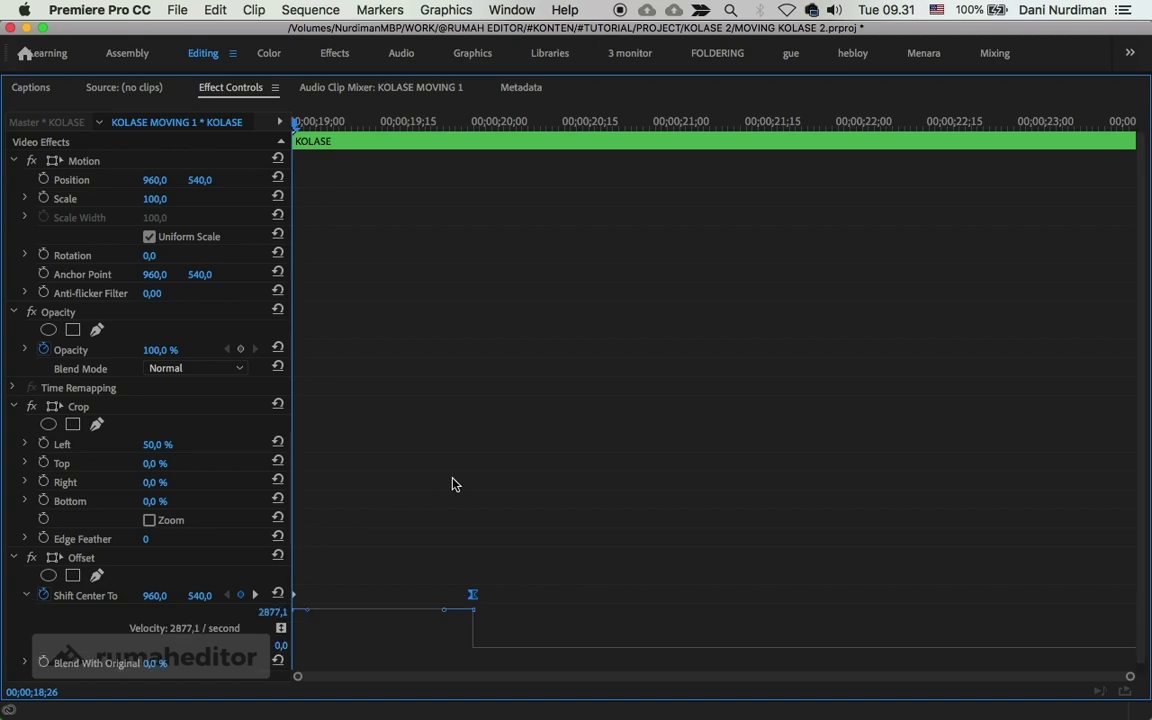
{"action": "left_click_drag", "start_coordinate": [441, 603], "coordinate": [357, 668]}
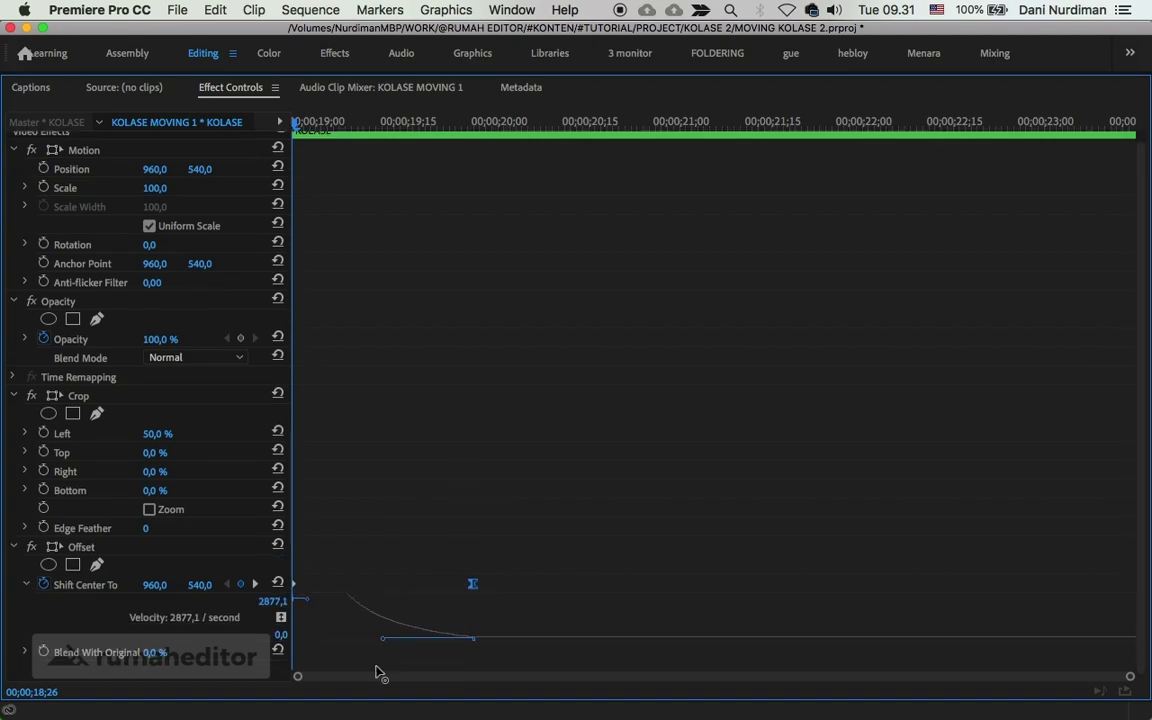
{"action": "key", "text": "grave"}
- Preview the scrolling collage several times from the clip start
{"action": "key", "text": "space"}
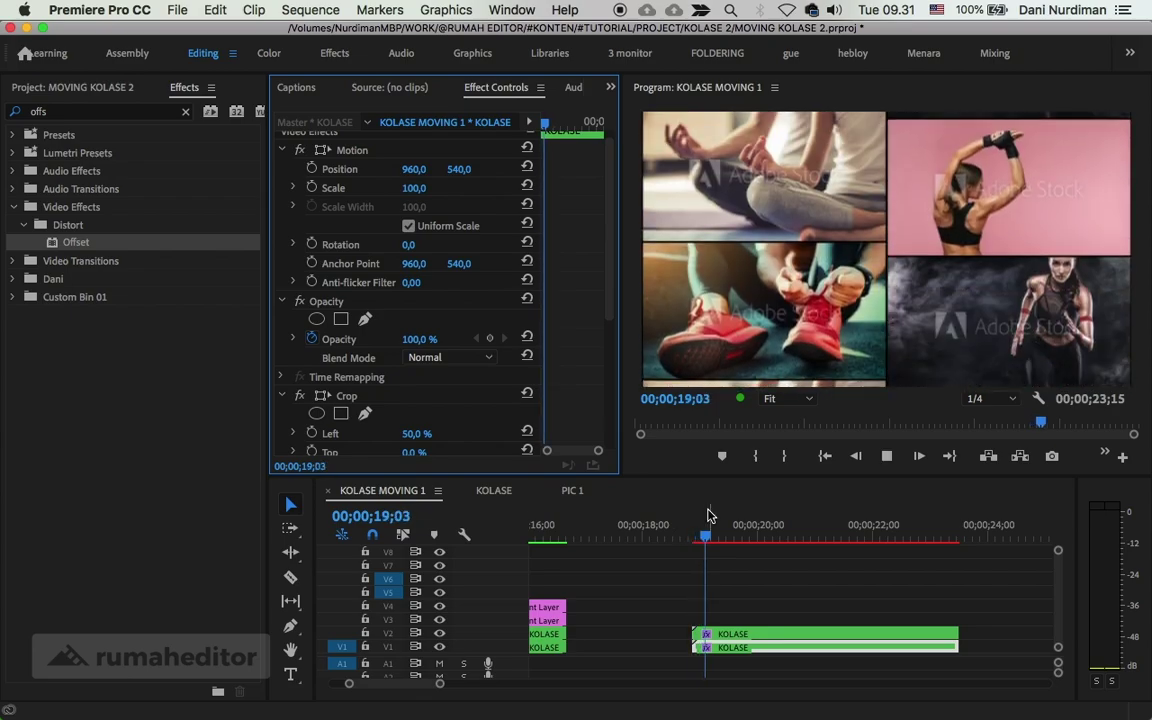
{"action": "left_click", "coordinate": [726, 535]}
{"action": "key", "text": "space"}
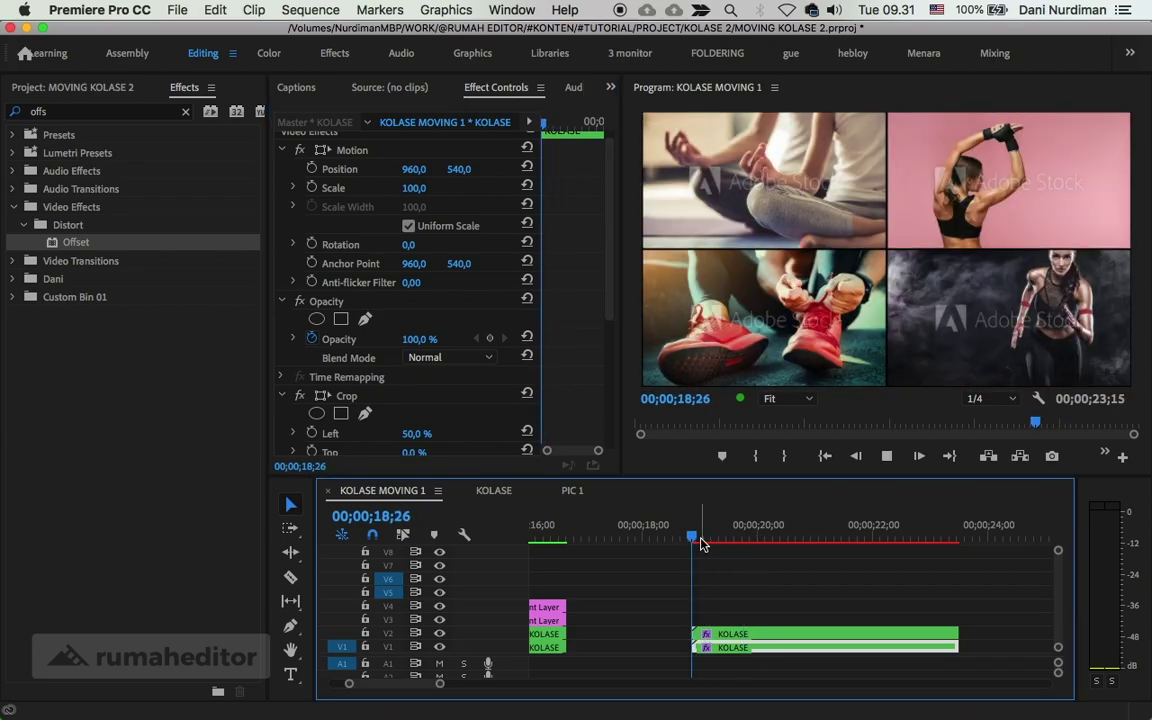
{"action": "key", "text": "Up"}
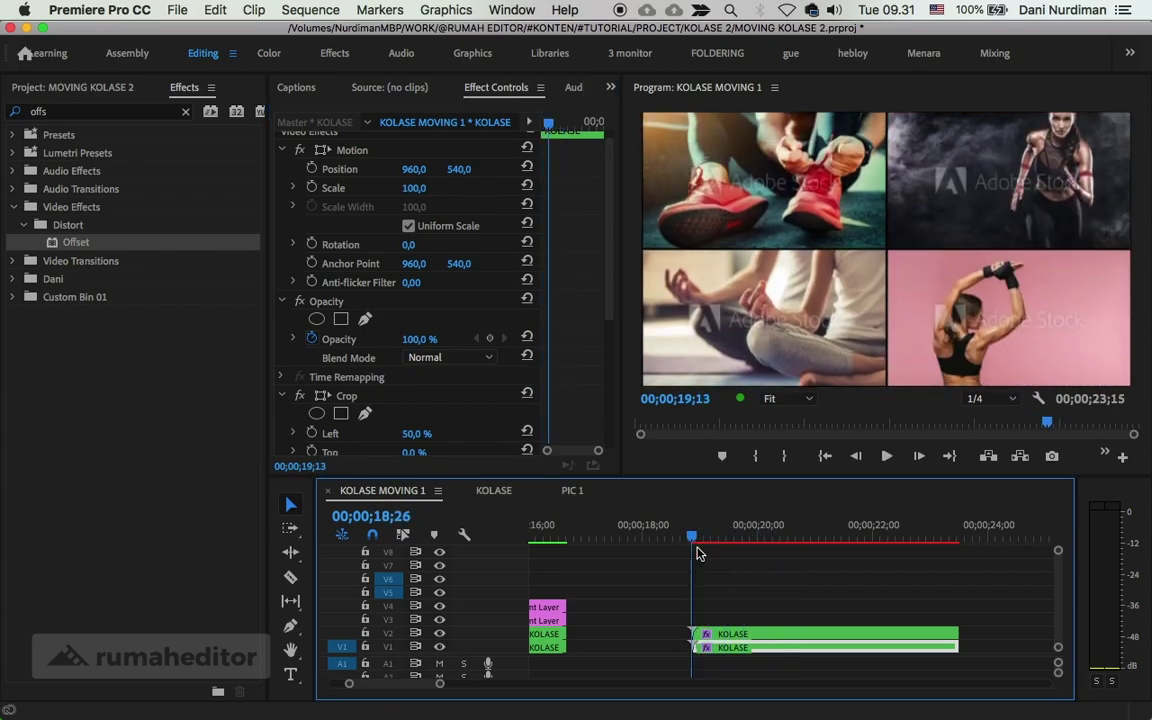
{"action": "key", "text": "space"}
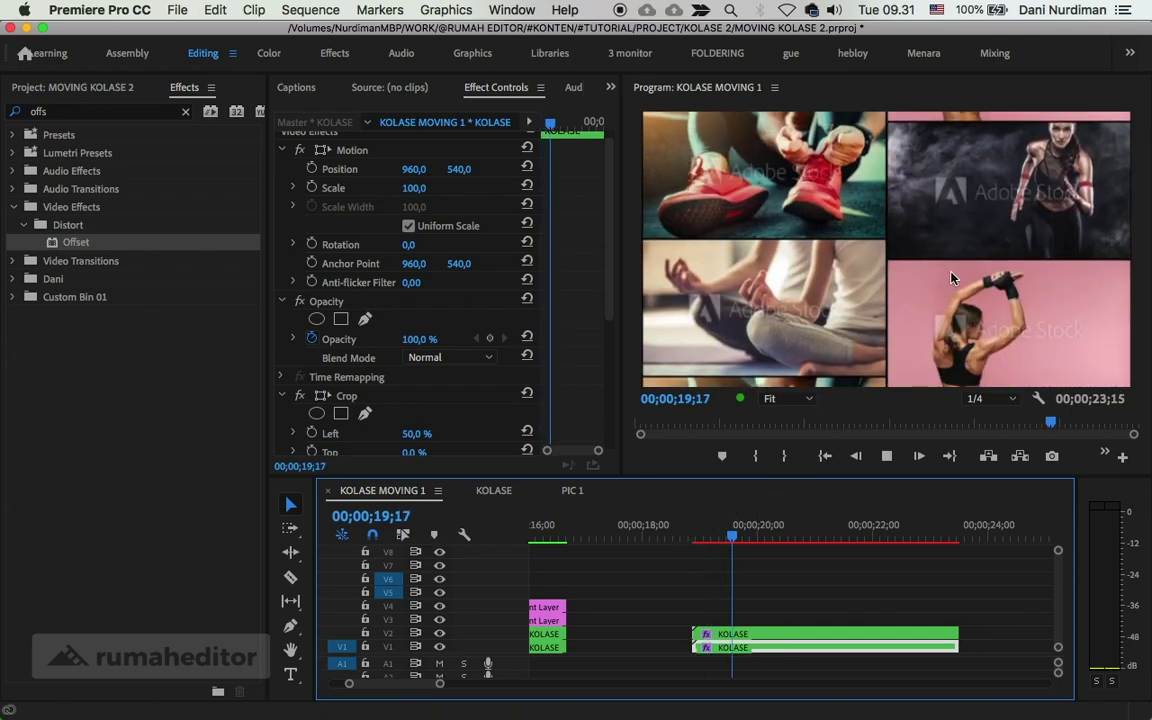
{"action": "key", "text": "Up"}
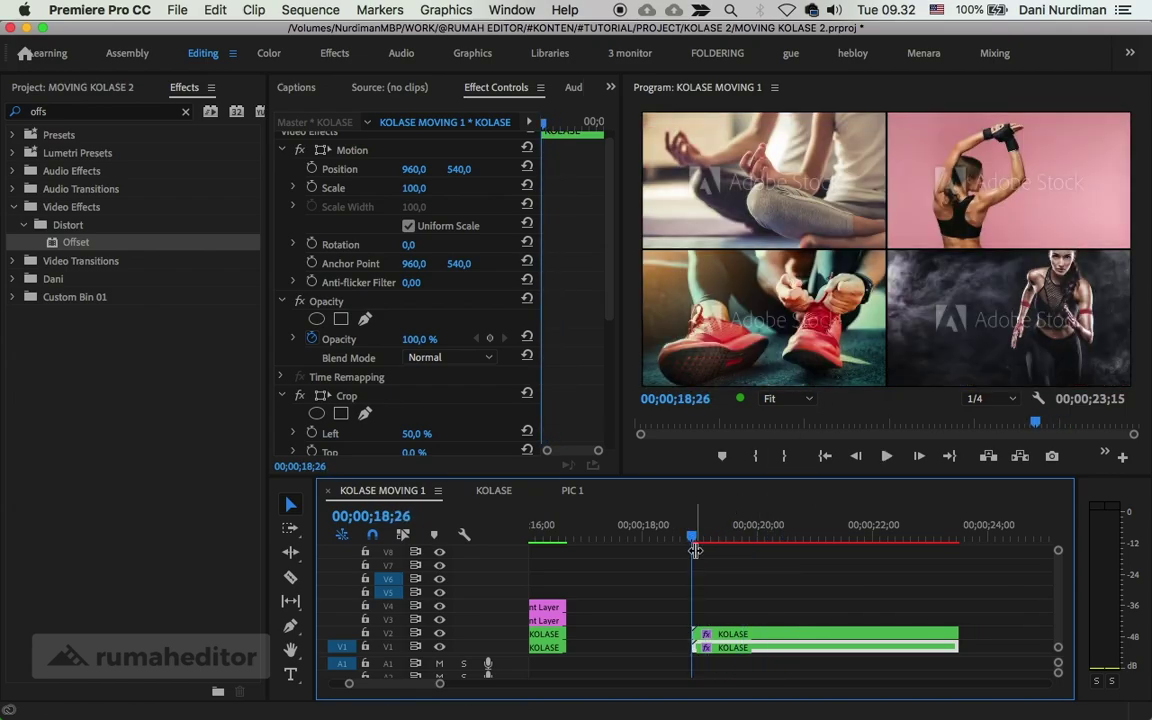
{"action": "key", "text": "space"}
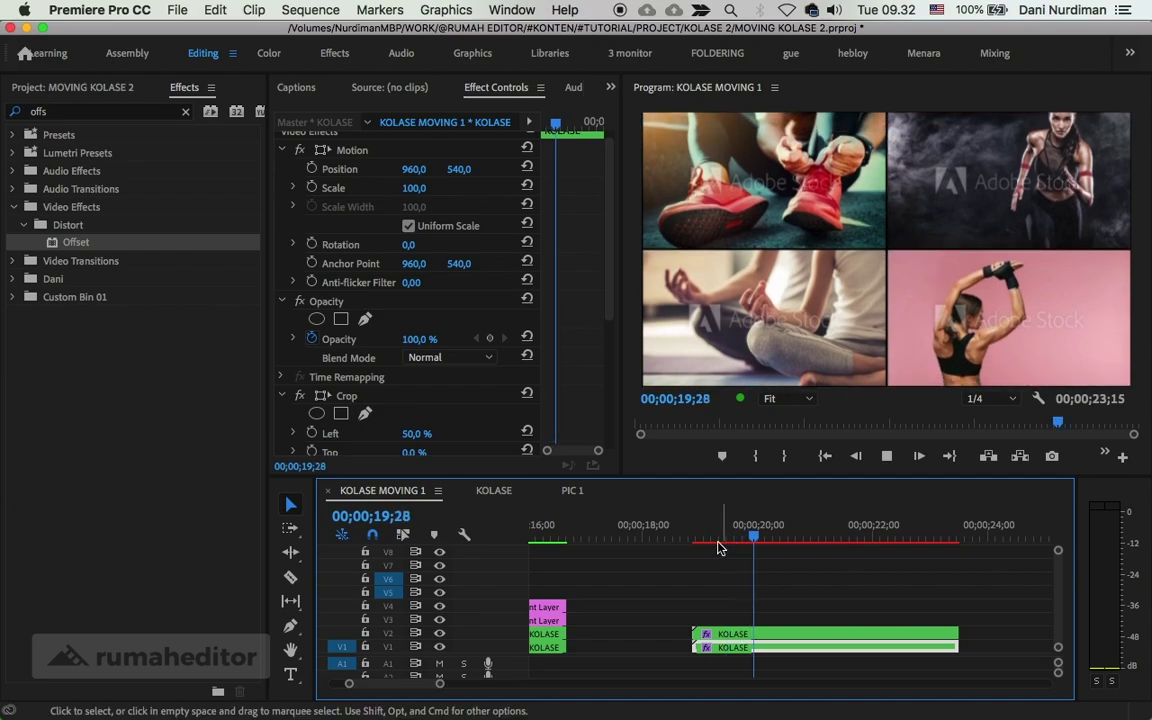
{"action": "key", "text": "Up"}
- Ease the V2 KOLASE clip's Offset speed curve, making its peak lower and broader
{"action": "left_click", "coordinate": [700, 634]}
{"action": "scroll", "coordinate": [572, 365], "scroll_direction": "down", "scroll_amount": 5}
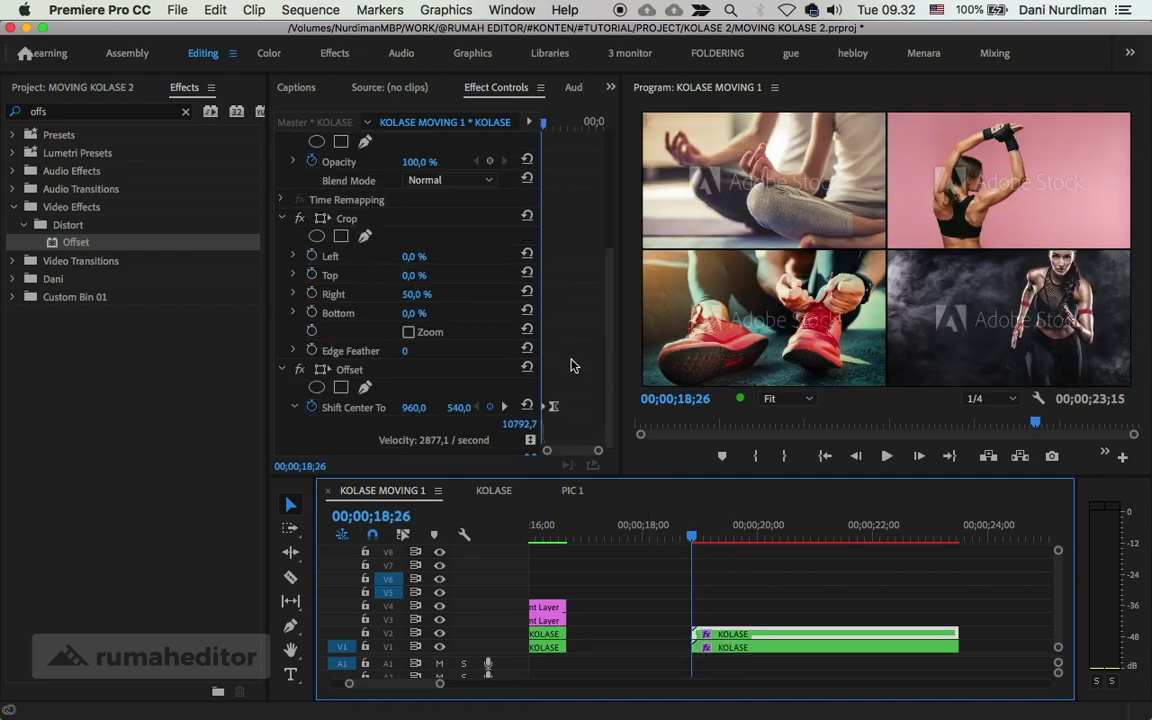
{"action": "key", "text": "grave"}
{"action": "left_click", "coordinate": [472, 407]}
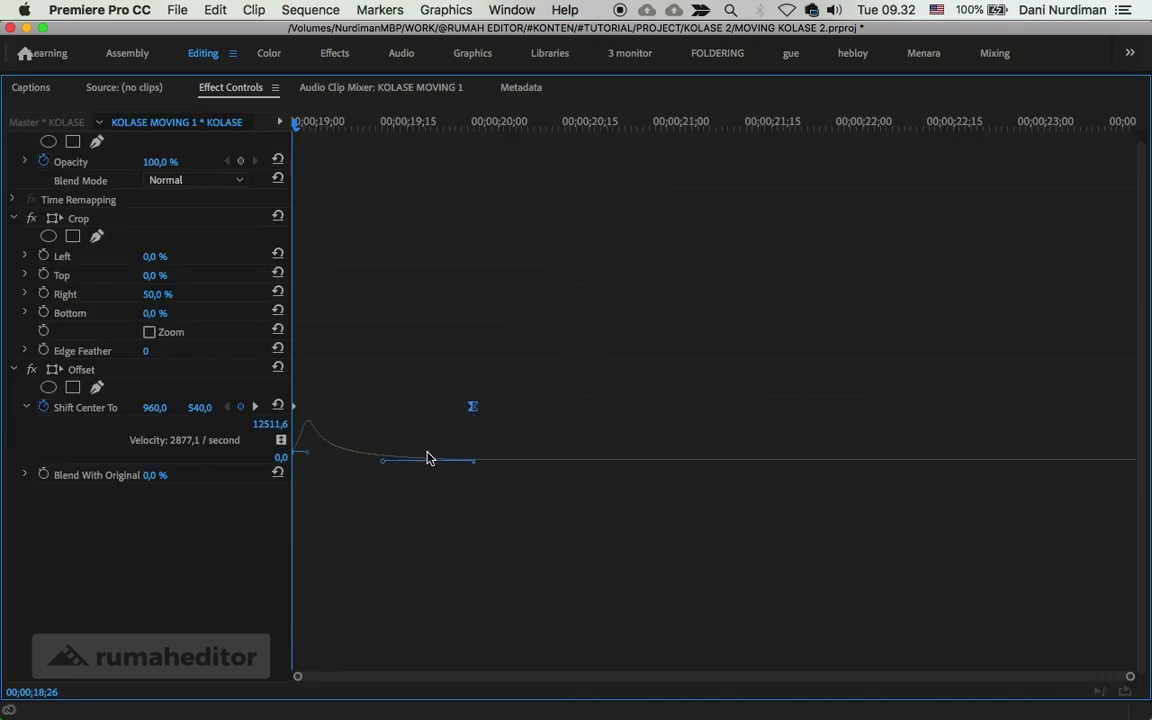
{"action": "left_click_drag", "start_coordinate": [429, 458], "coordinate": [388, 470]}
{"action": "left_click_drag", "start_coordinate": [384, 464], "coordinate": [403, 469]}
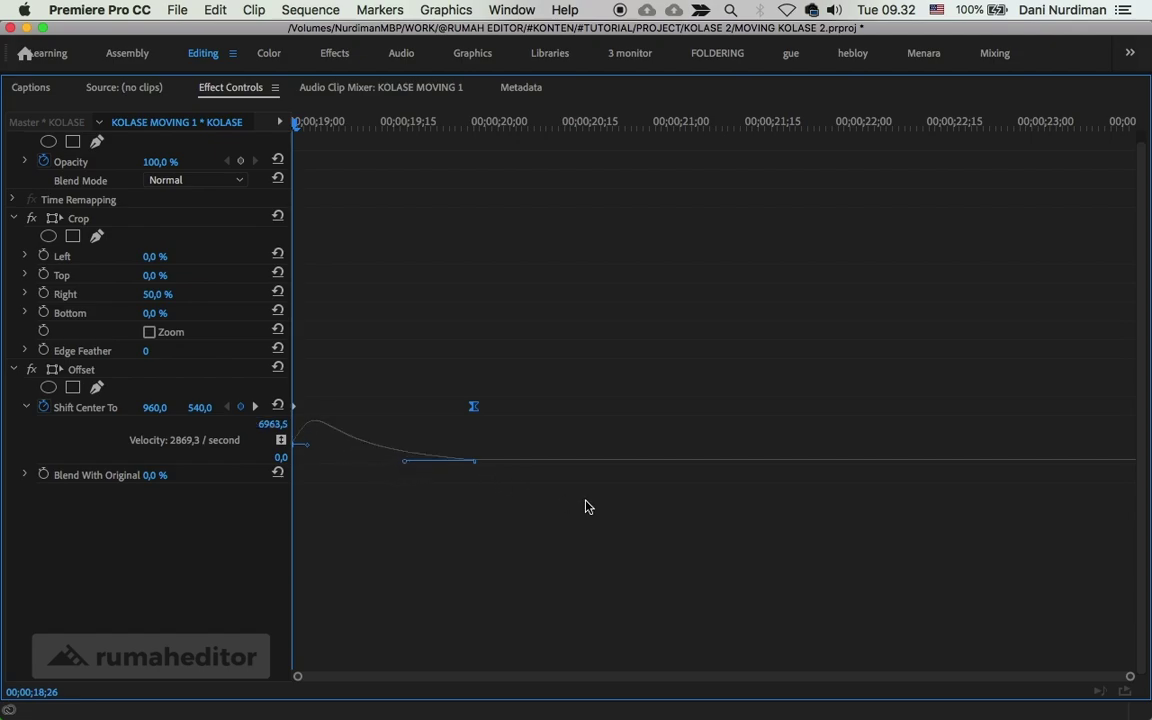
{"action": "key", "text": "grave"}
- Smooth the V1 KOLASE clip's Shift Center To speed curve to match
{"action": "left_click", "coordinate": [733, 648]}
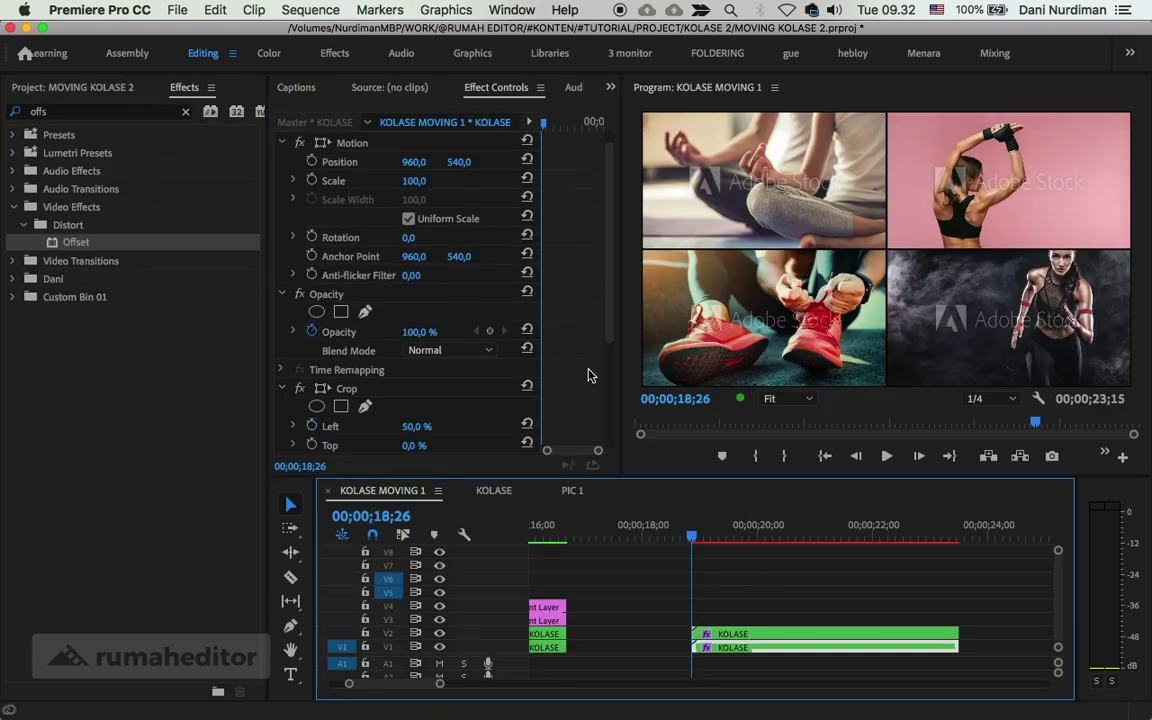
{"action": "scroll", "coordinate": [591, 378], "scroll_direction": "down", "scroll_amount": 5}
{"action": "key", "text": "grave"}
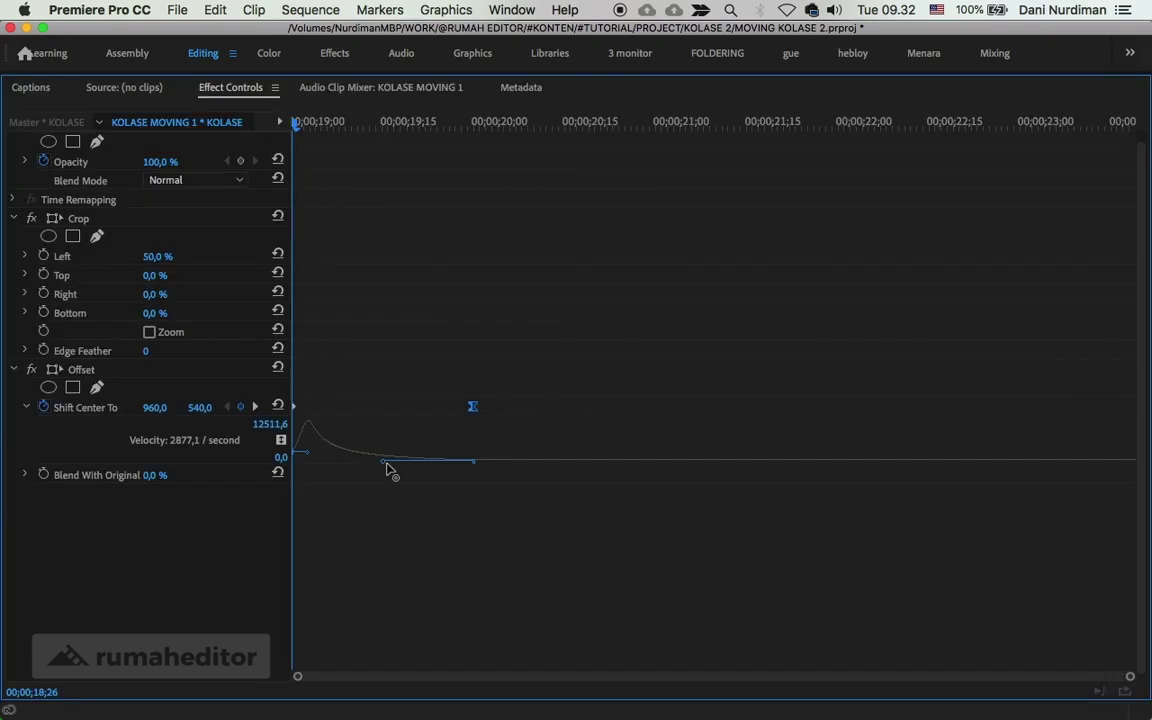
{"action": "left_click_drag", "start_coordinate": [384, 462], "coordinate": [407, 467]}
{"action": "key", "text": "grave"}
- Preview the collage scroll twice from the clip start
{"action": "key", "text": "space"}
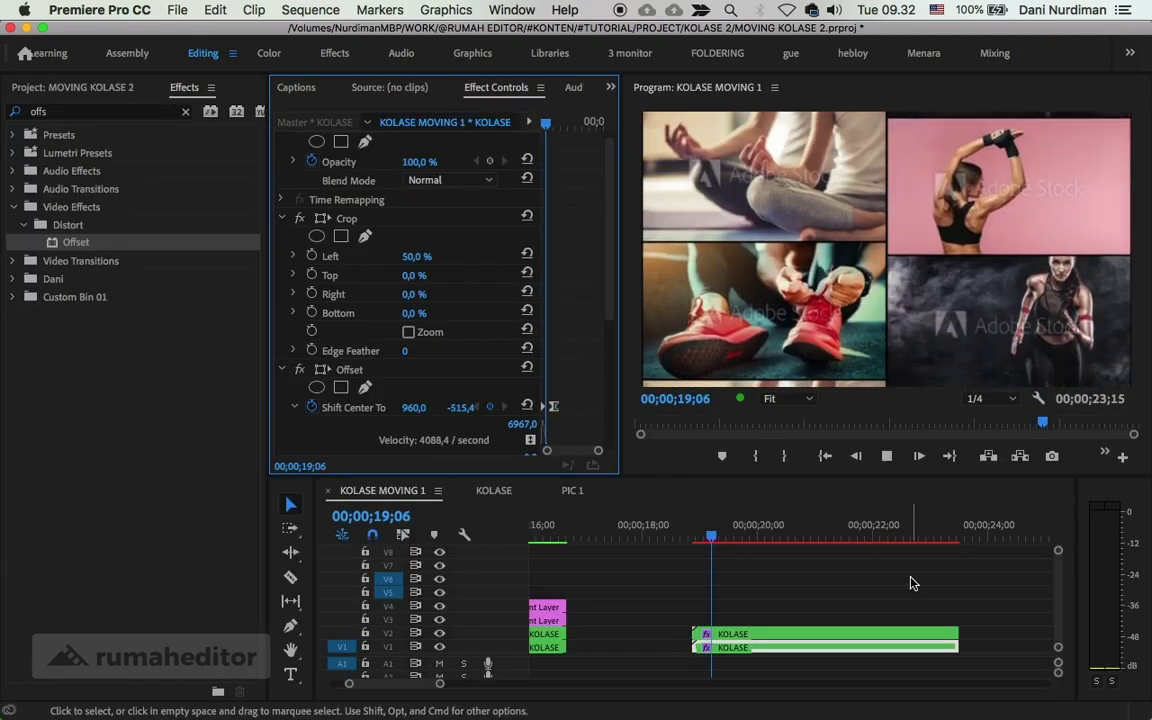
{"action": "left_click_drag", "start_coordinate": [708, 530], "coordinate": [698, 545]}
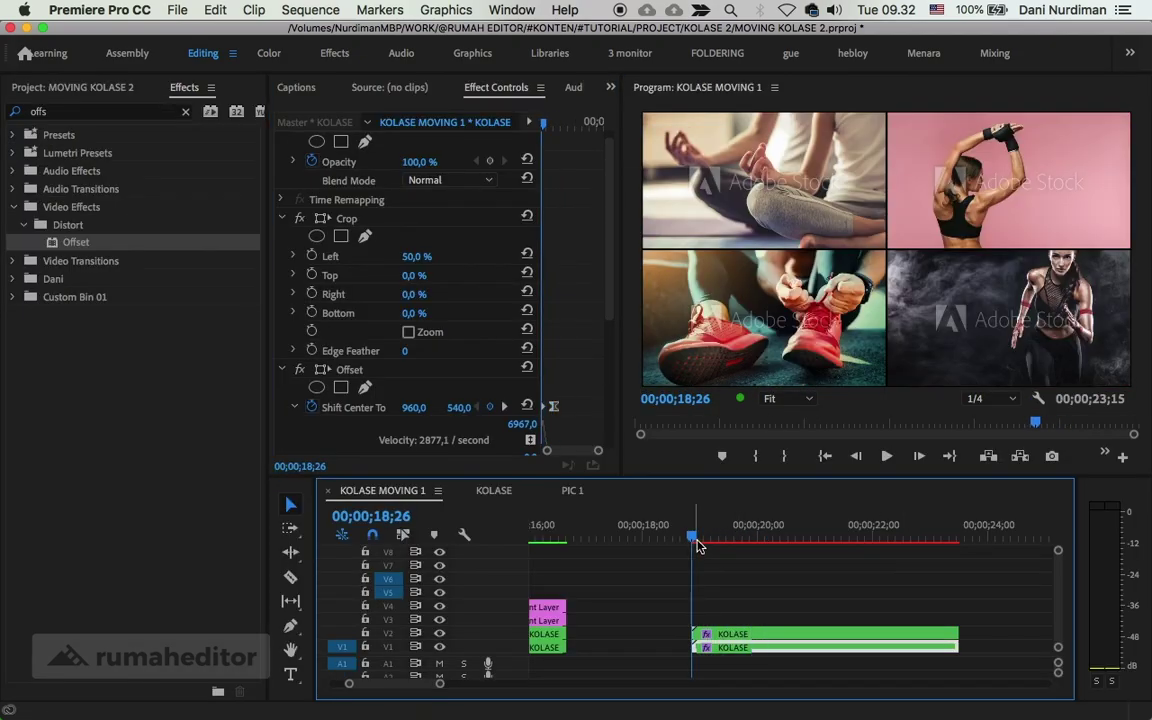
{"action": "key", "text": "space"}
{"action": "key", "text": "space"}
- Show the Project bin items and dismiss the new-item menu without creating anything
{"action": "left_click", "coordinate": [105, 86]}
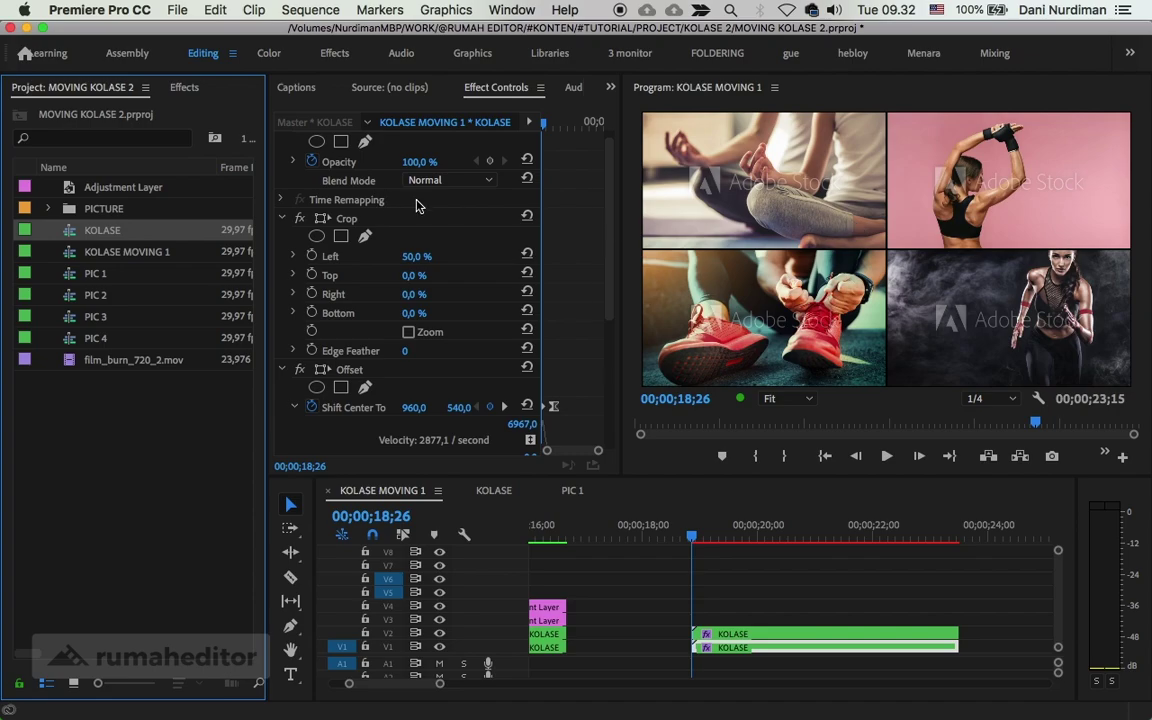
{"action": "left_click", "coordinate": [149, 438]}
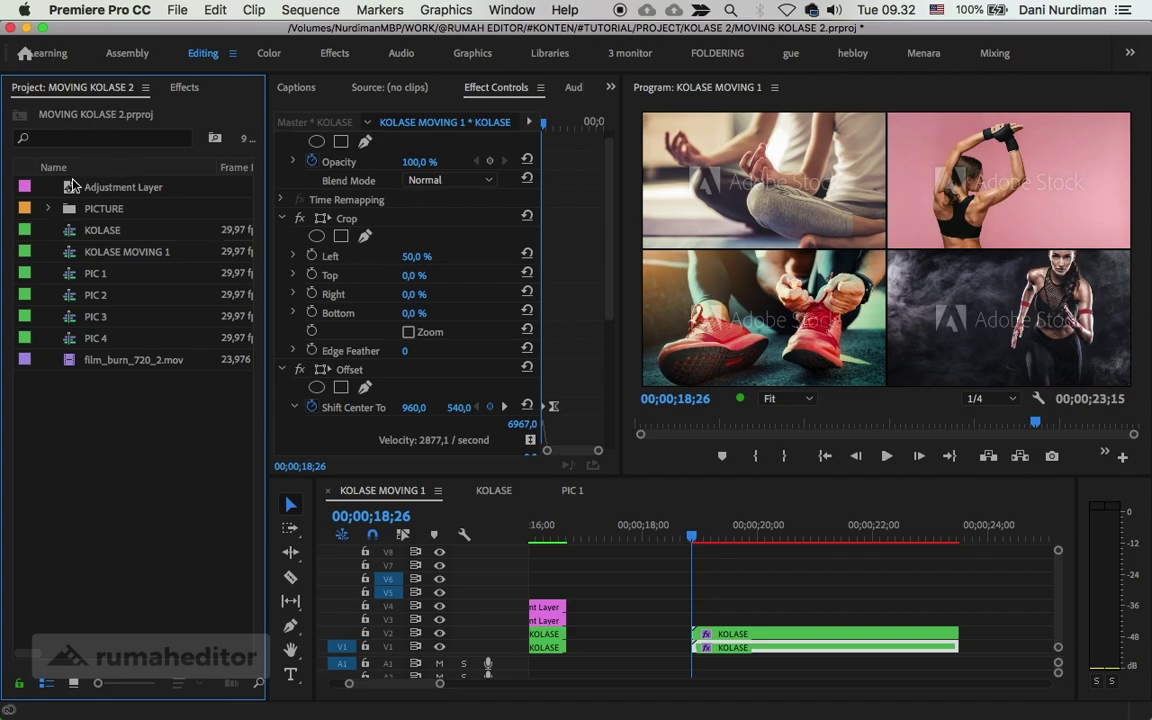
{"action": "right_click", "coordinate": [155, 403]}
{"action": "mouse_move", "coordinate": [239, 487]}
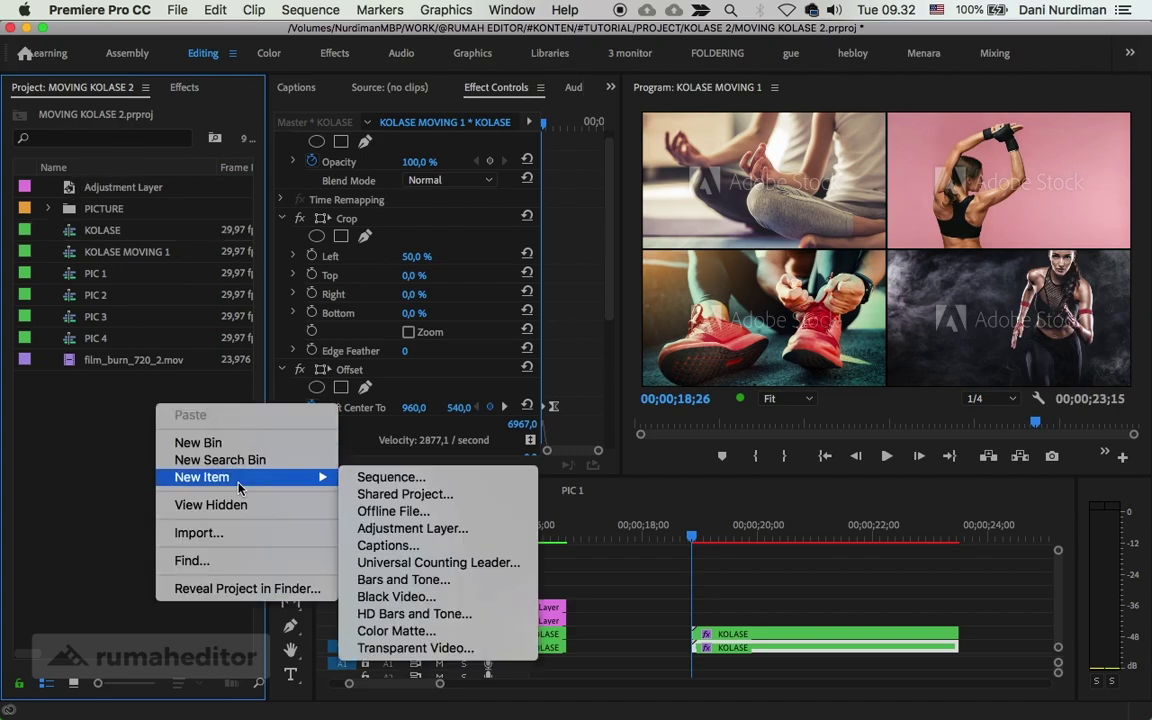
{"action": "left_click", "coordinate": [96, 416]}
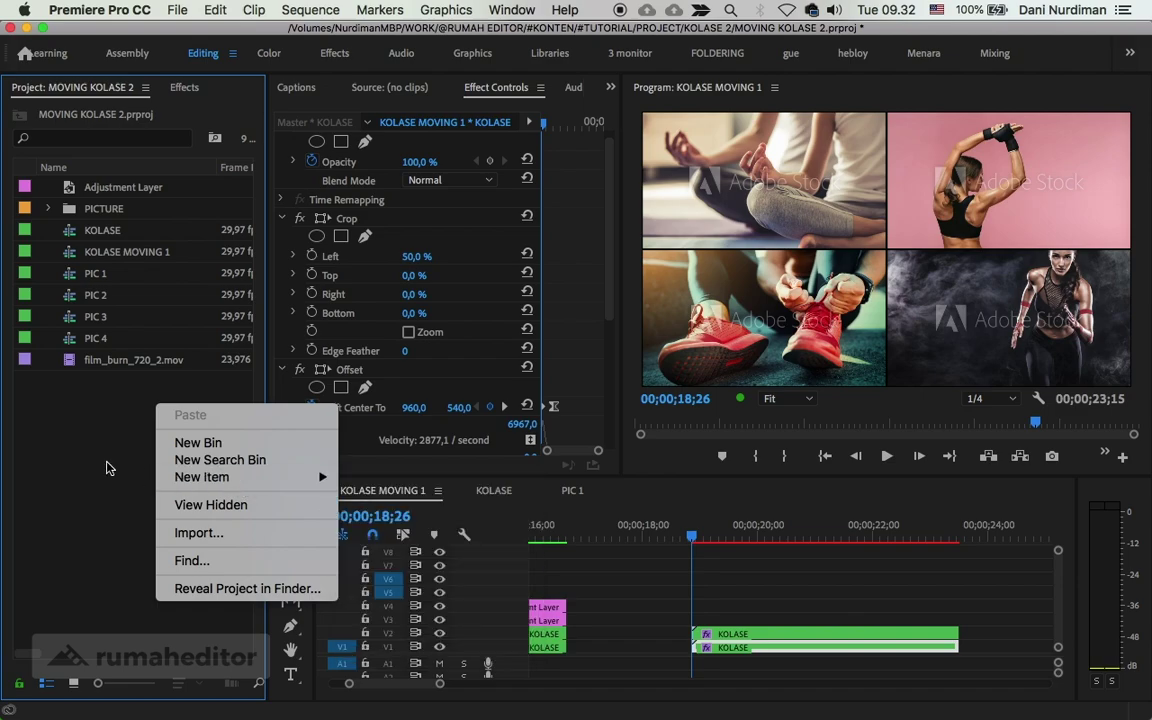
- Drag the Adjustment Layer onto V3 and trim it to end with the KOLASE clips
{"action": "left_click_drag", "start_coordinate": [68, 190], "coordinate": [703, 634]}
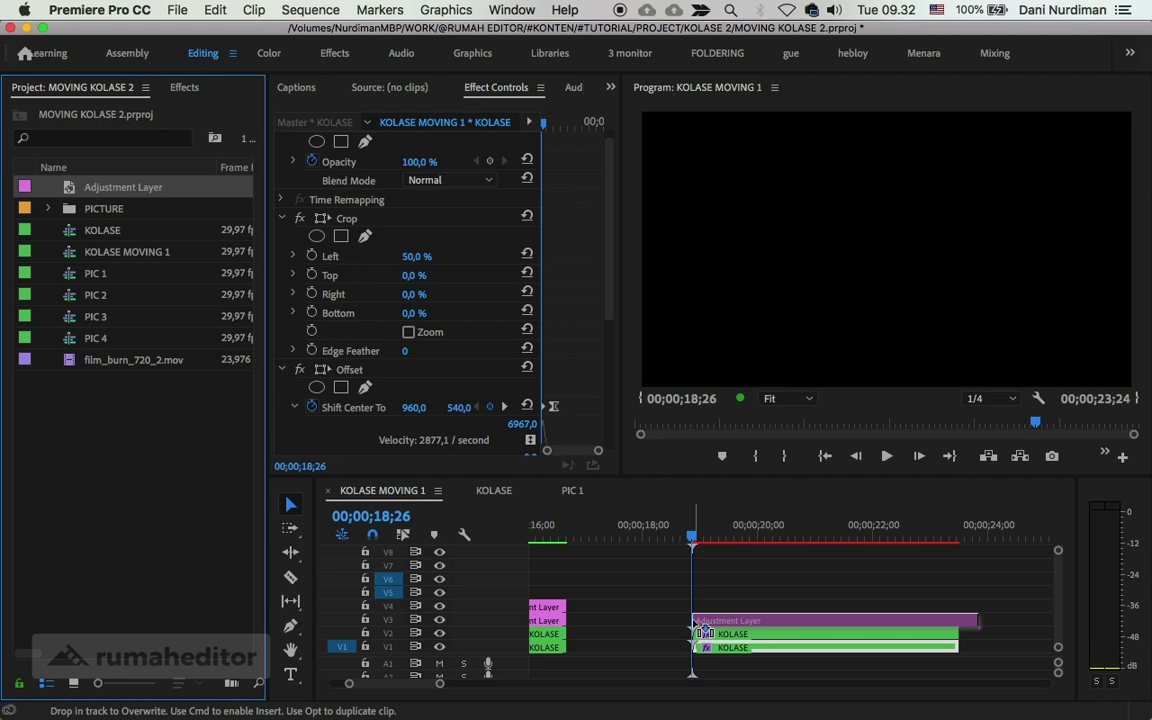
{"action": "left_click_drag", "start_coordinate": [977, 620], "coordinate": [958, 620]}
{"action": "left_click", "coordinate": [886, 619]}
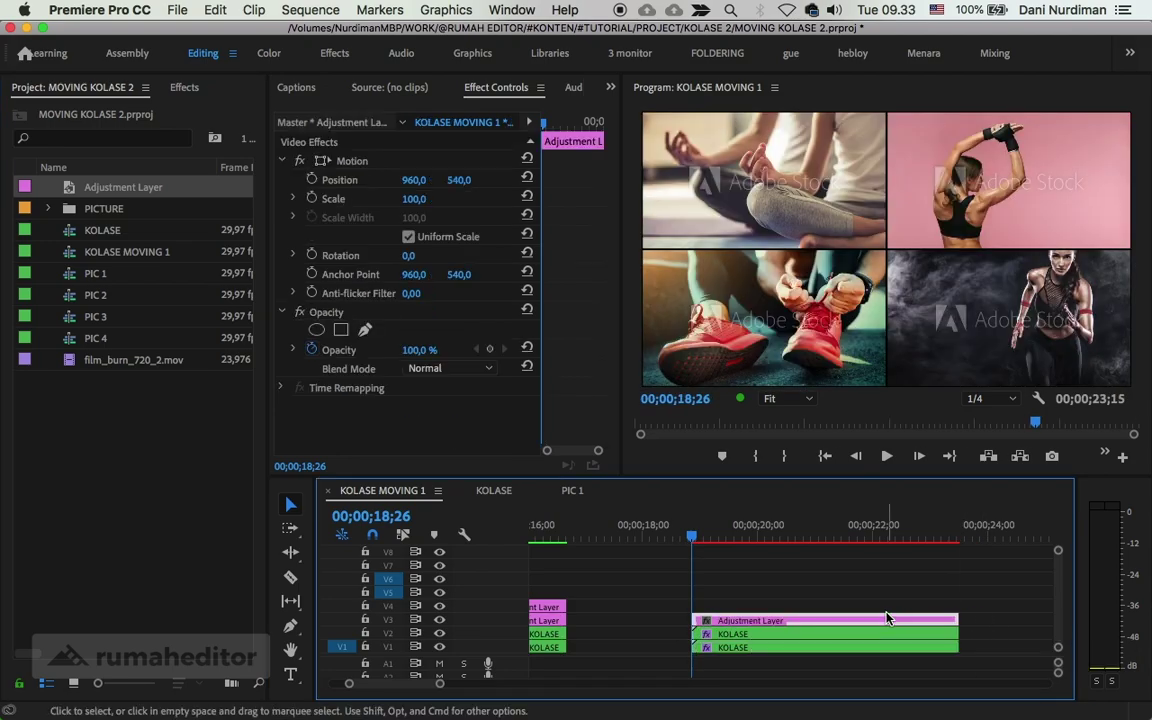
{"action": "left_click", "coordinate": [185, 90]}
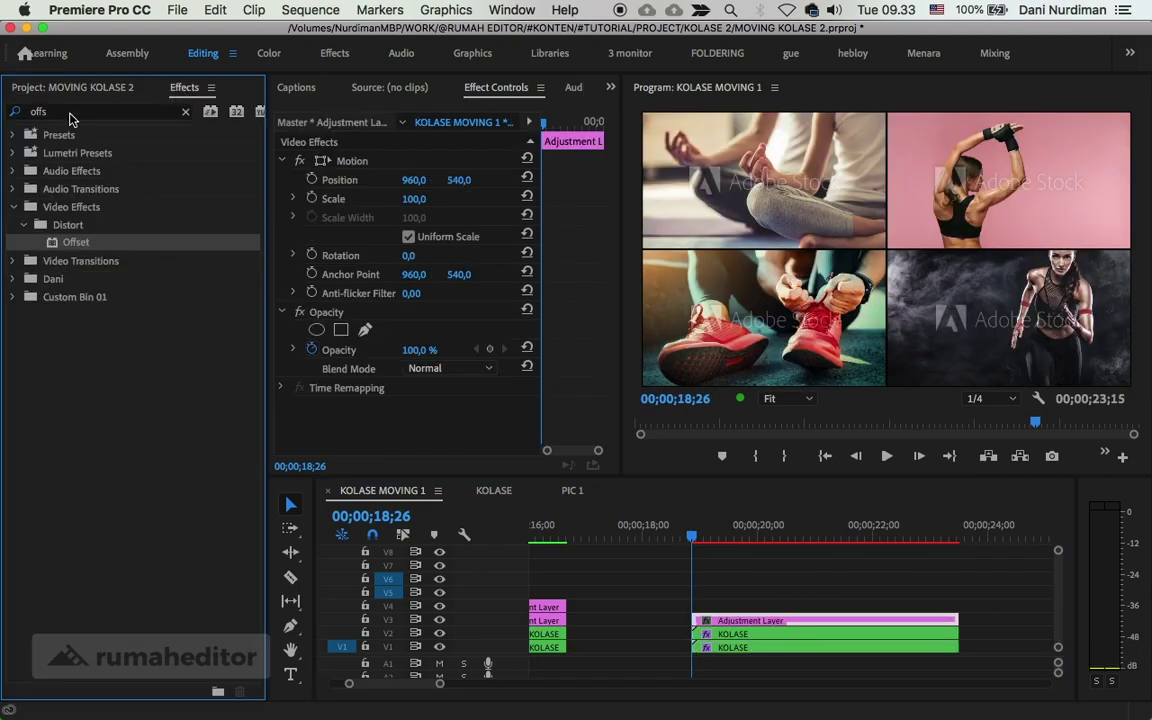
- Apply the Offset effect to the adjustment layer and scrub Shift Center To X to 519
{"action": "left_click_drag", "start_coordinate": [58, 245], "coordinate": [722, 621]}
{"action": "scroll", "coordinate": [515, 304], "scroll_direction": "down", "scroll_amount": 2}
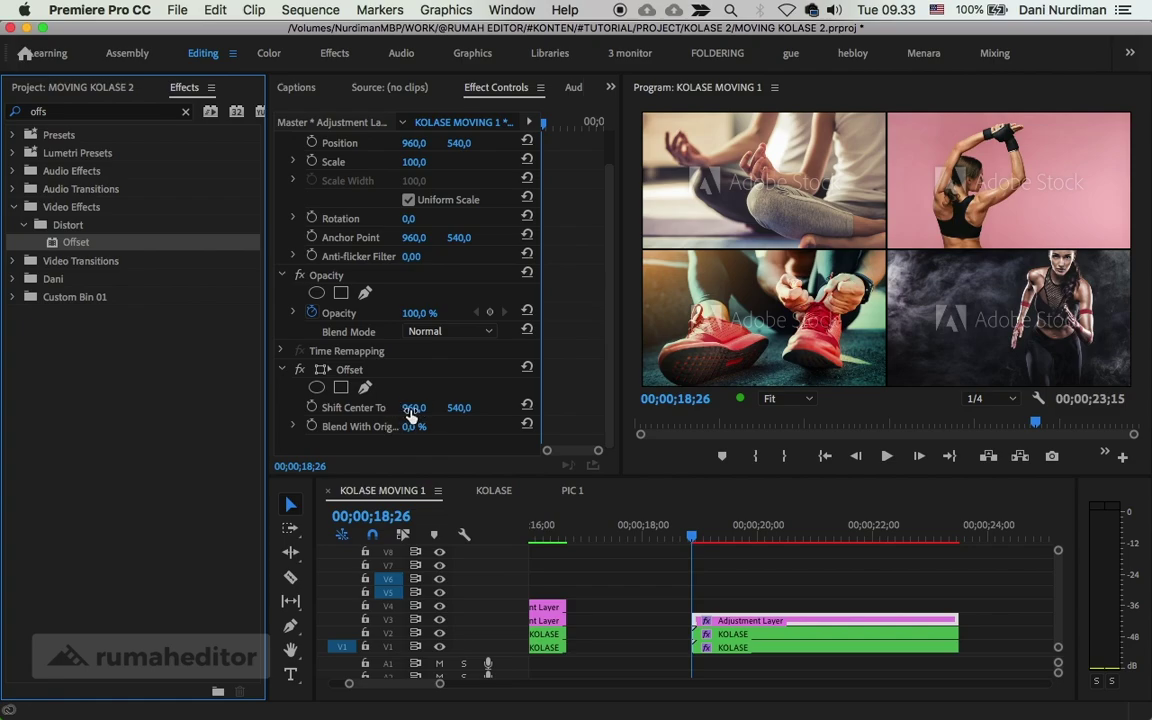
{"action": "left_click_drag", "start_coordinate": [413, 414], "coordinate": [300, 407]}
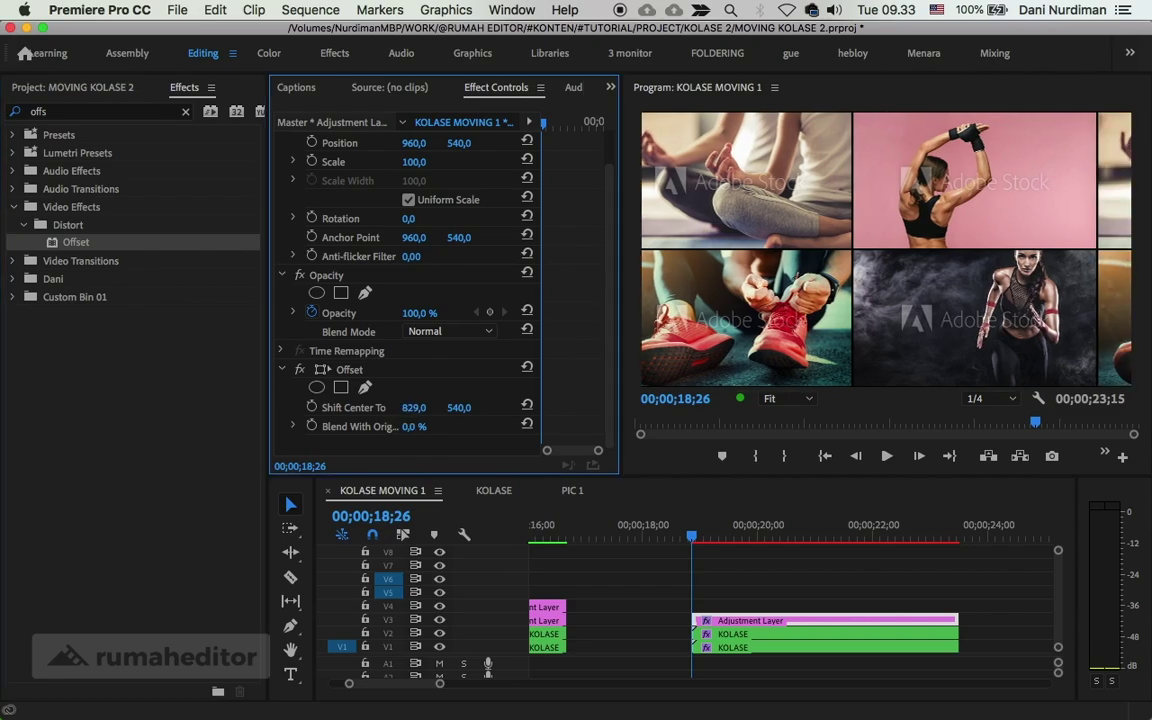
{"action": "left_click_drag", "start_coordinate": [413, 407], "coordinate": [312, 407]}
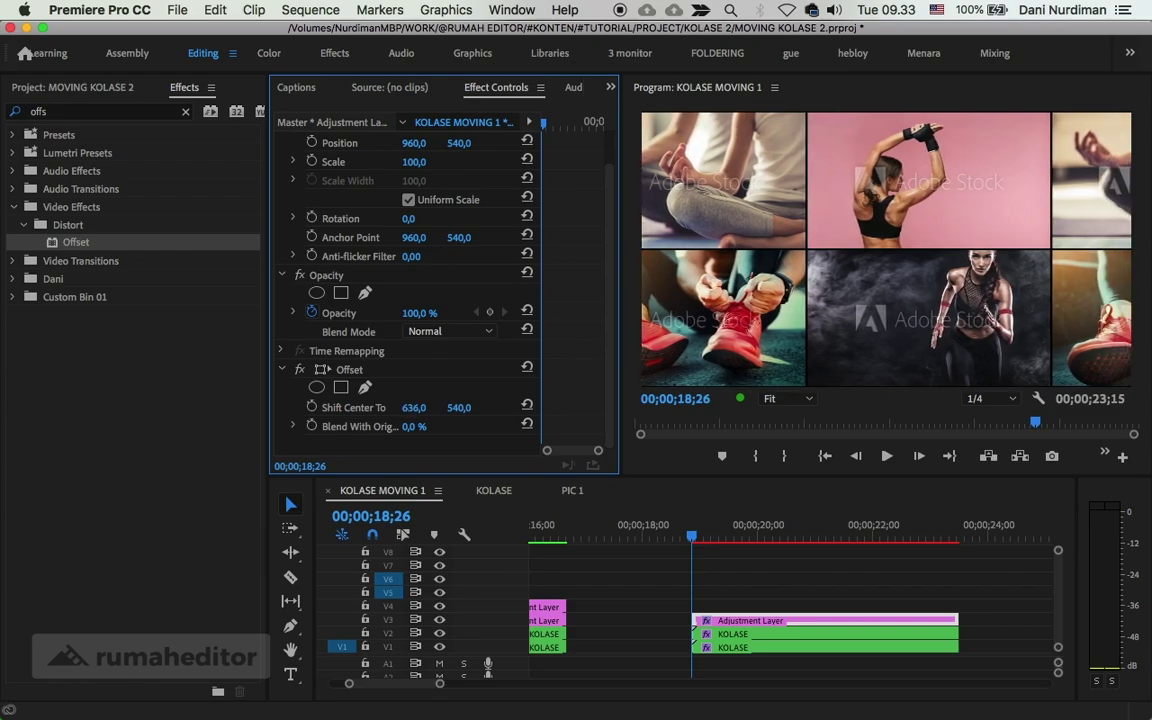
{"action": "left_click_drag", "start_coordinate": [413, 407], "coordinate": [370, 407]}
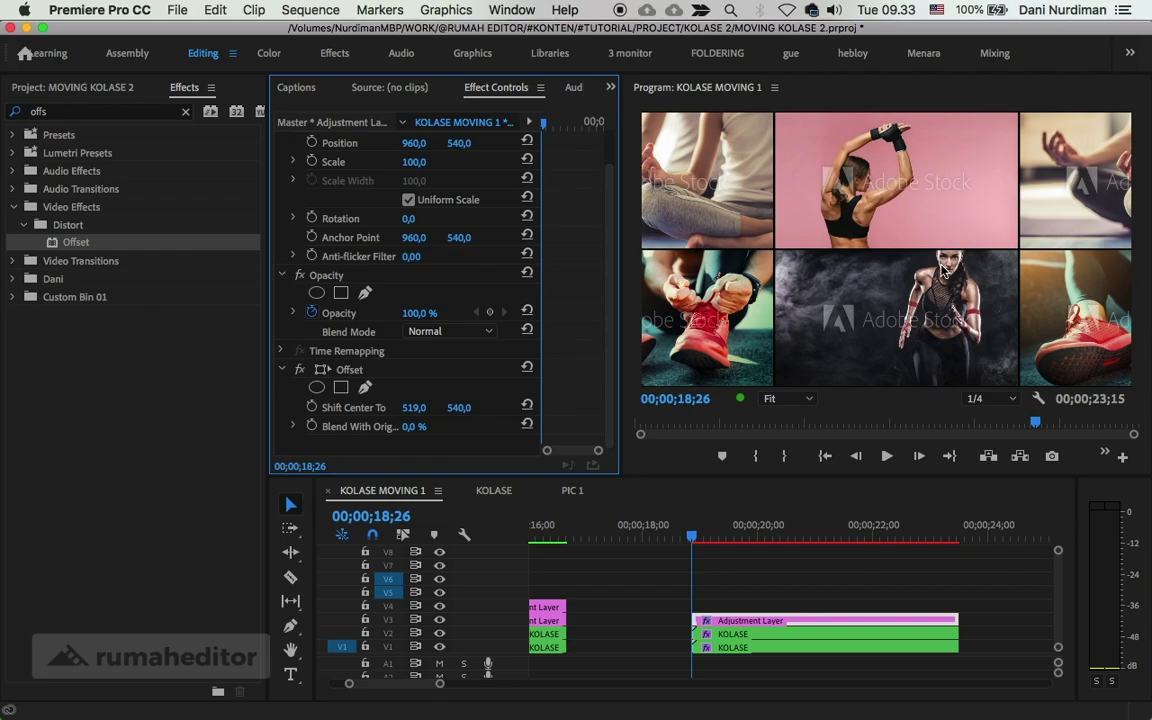
- Select the adjustment layer's Position property in Effect Controls
{"action": "scroll", "coordinate": [519, 265], "scroll_direction": "up", "scroll_amount": 3}
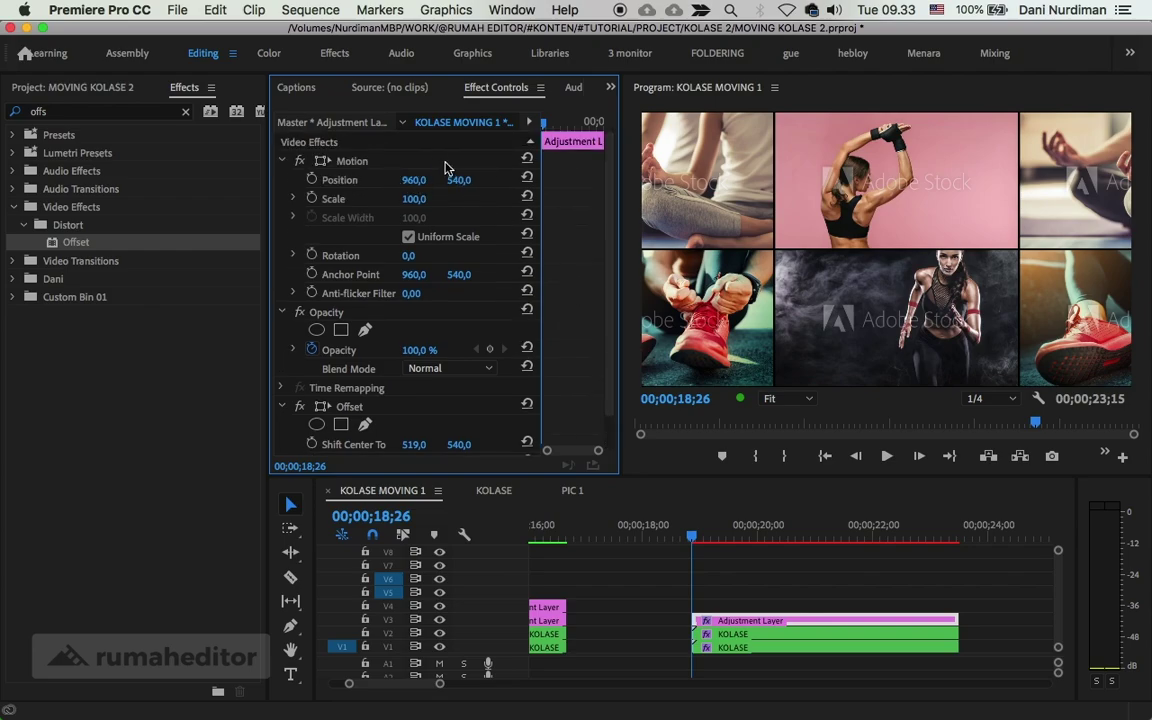
{"action": "left_click", "coordinate": [415, 178]}
{"action": "left_click", "coordinate": [338, 182]}
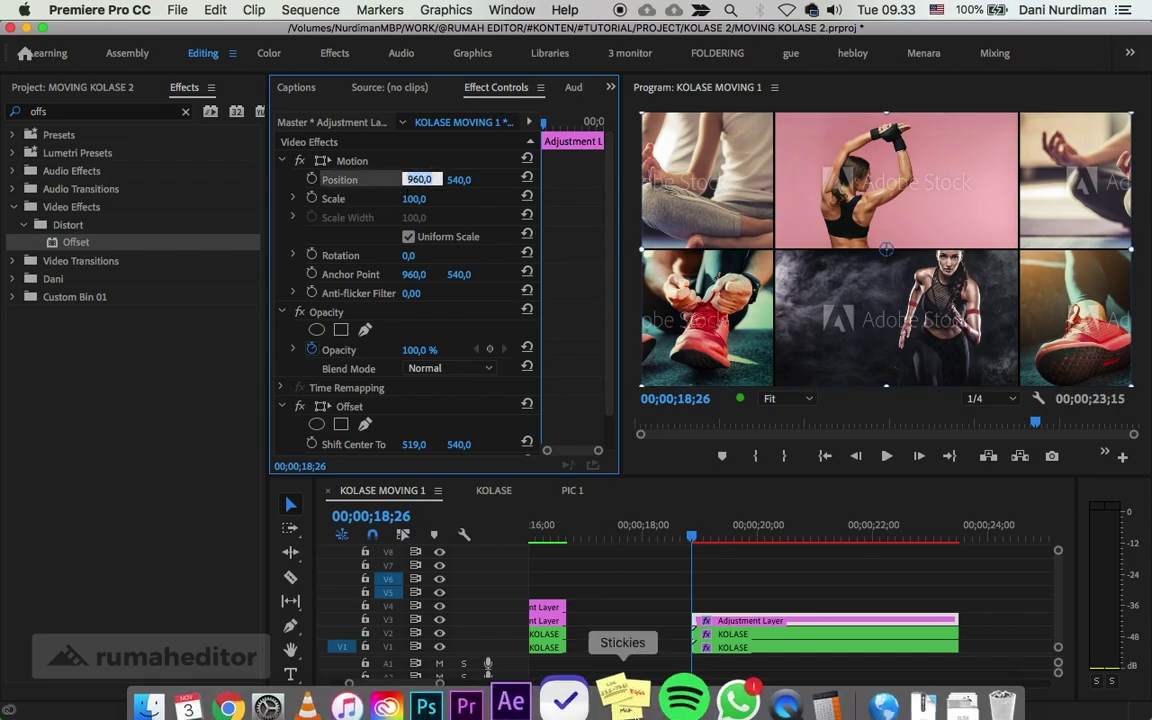
- Compute 960 ÷ 2 = 480 in Calculator
{"action": "left_click", "coordinate": [800, 688]}
{"action": "left_click", "coordinate": [902, 442]}
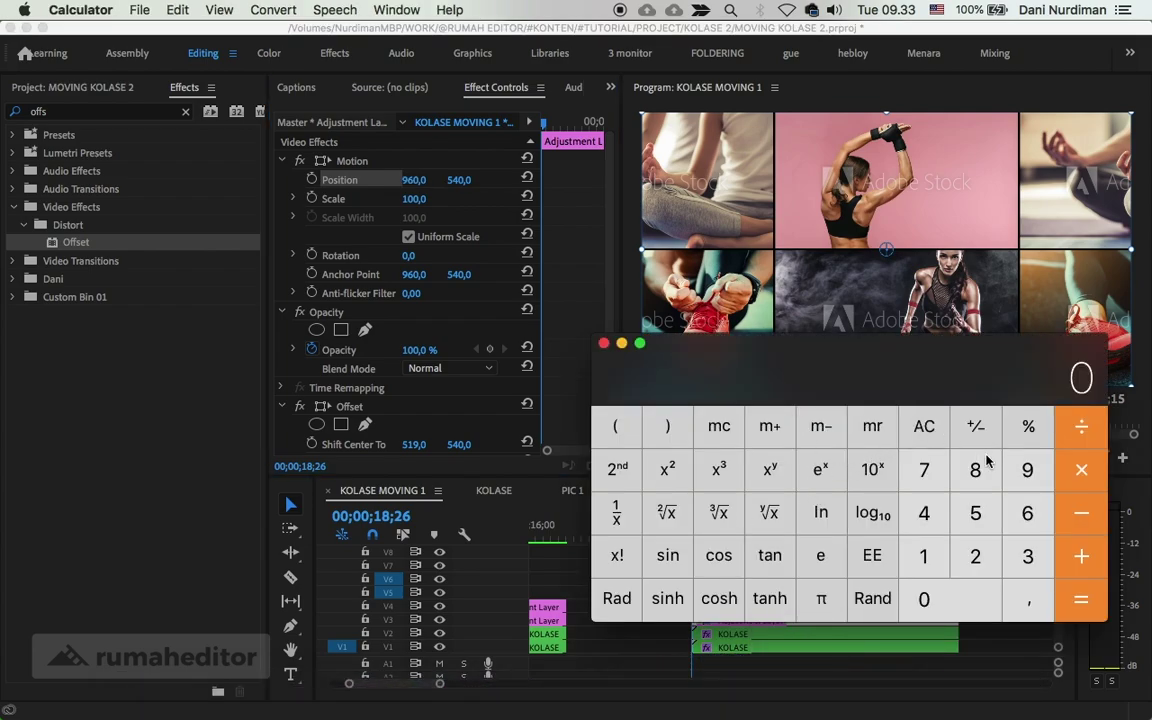
{"action": "left_click", "coordinate": [1027, 470]}
{"action": "left_click", "coordinate": [1027, 513]}
{"action": "left_click", "coordinate": [924, 598]}
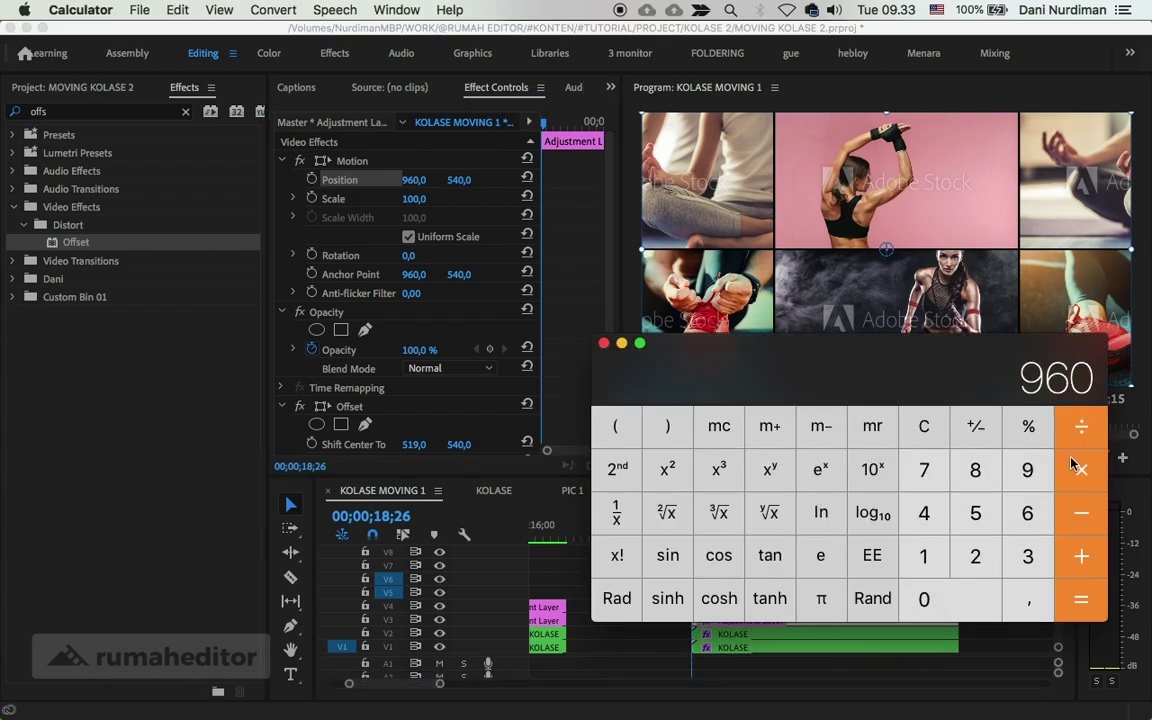
{"action": "left_click", "coordinate": [1081, 426]}
{"action": "left_click", "coordinate": [975, 556]}
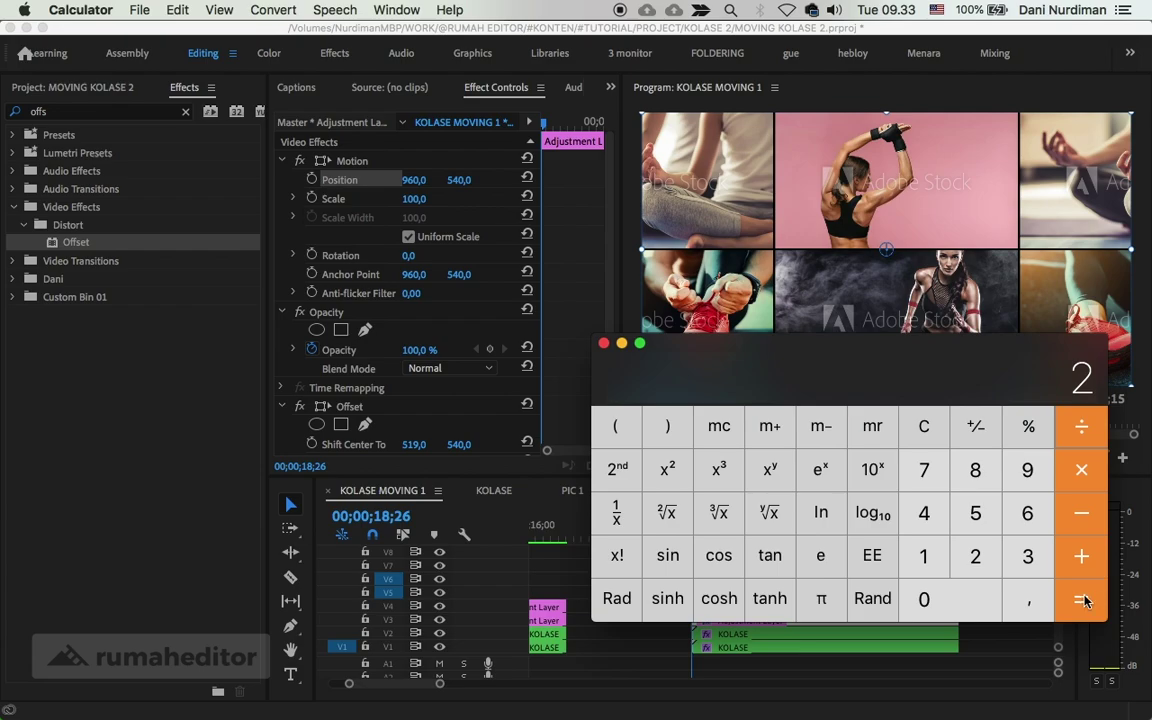
{"action": "left_click", "coordinate": [1084, 600]}
- Type 480 into the adjustment layer's Offset Shift Center To X field
{"action": "left_click", "coordinate": [505, 283]}
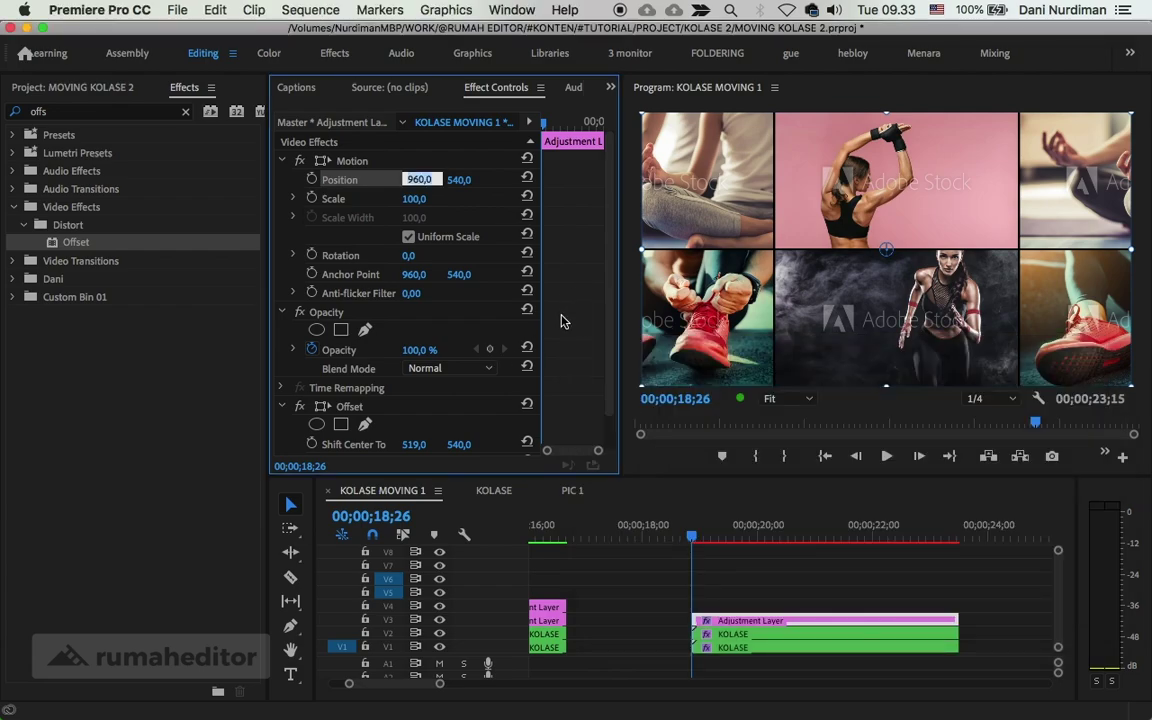
{"action": "left_click", "coordinate": [419, 444]}
{"action": "scroll", "coordinate": [531, 381], "scroll_direction": "down", "scroll_amount": 2}
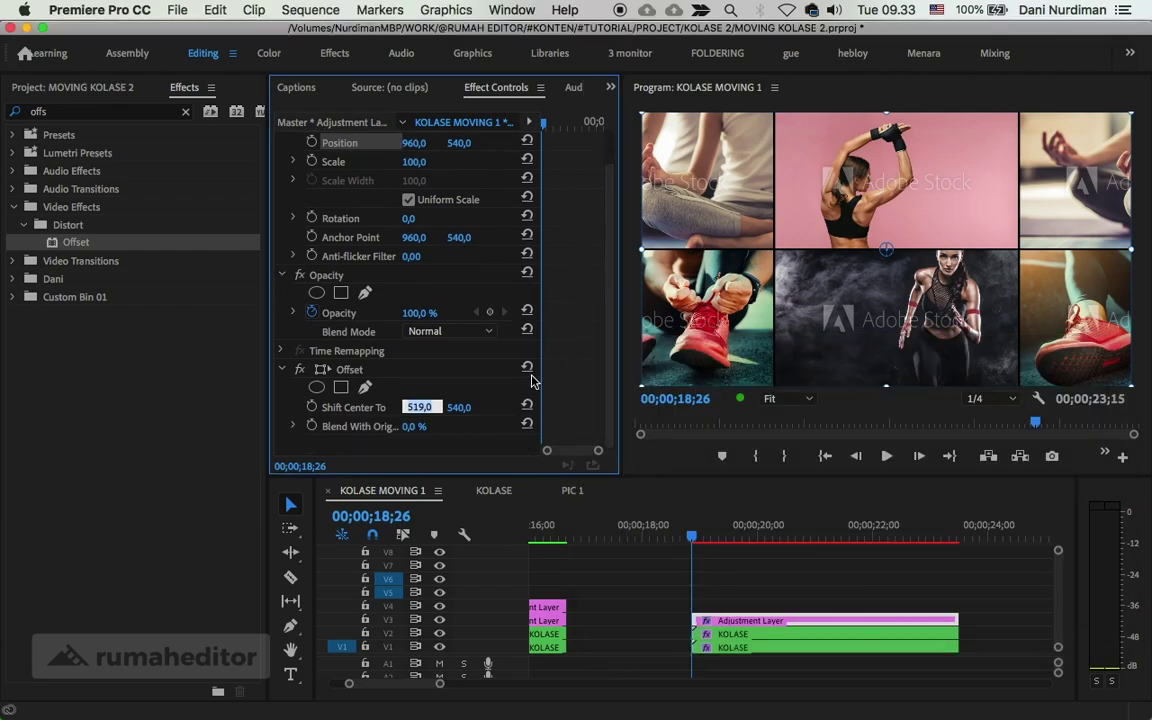
{"action": "type", "text": "480"}
{"action": "key", "text": "Return"}
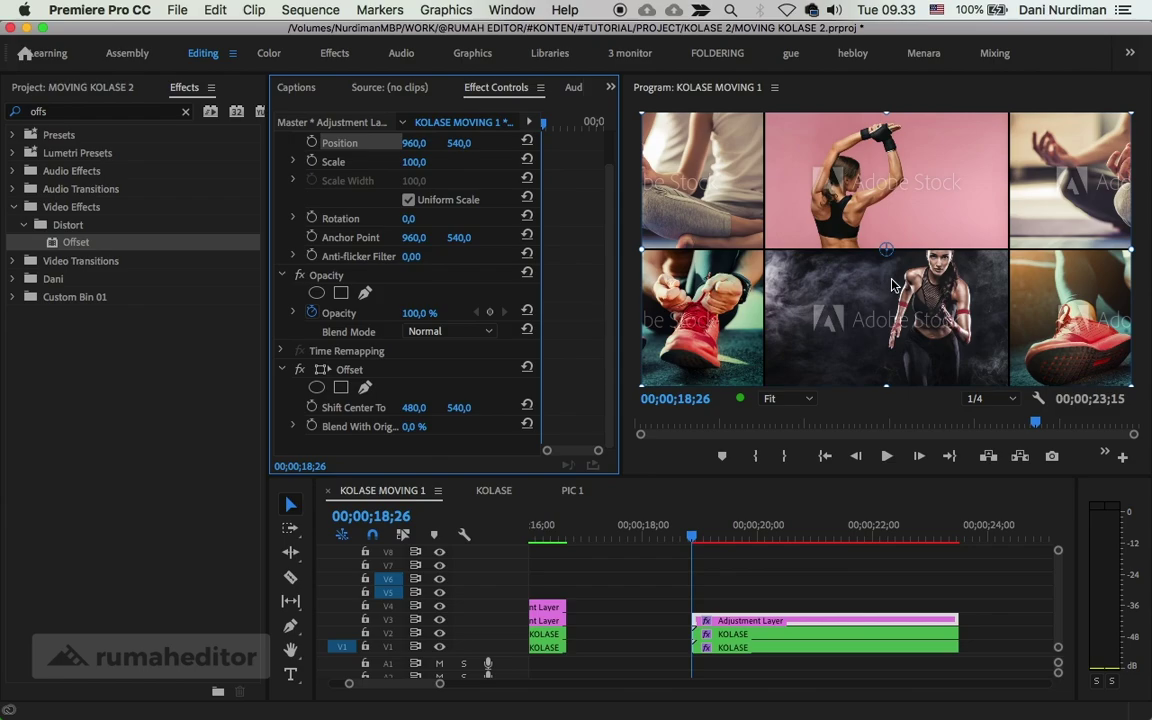
{"action": "left_click", "coordinate": [723, 557]}
- Play the sequence to preview the shift, then select the adjustment layer
{"action": "key", "text": "space"}
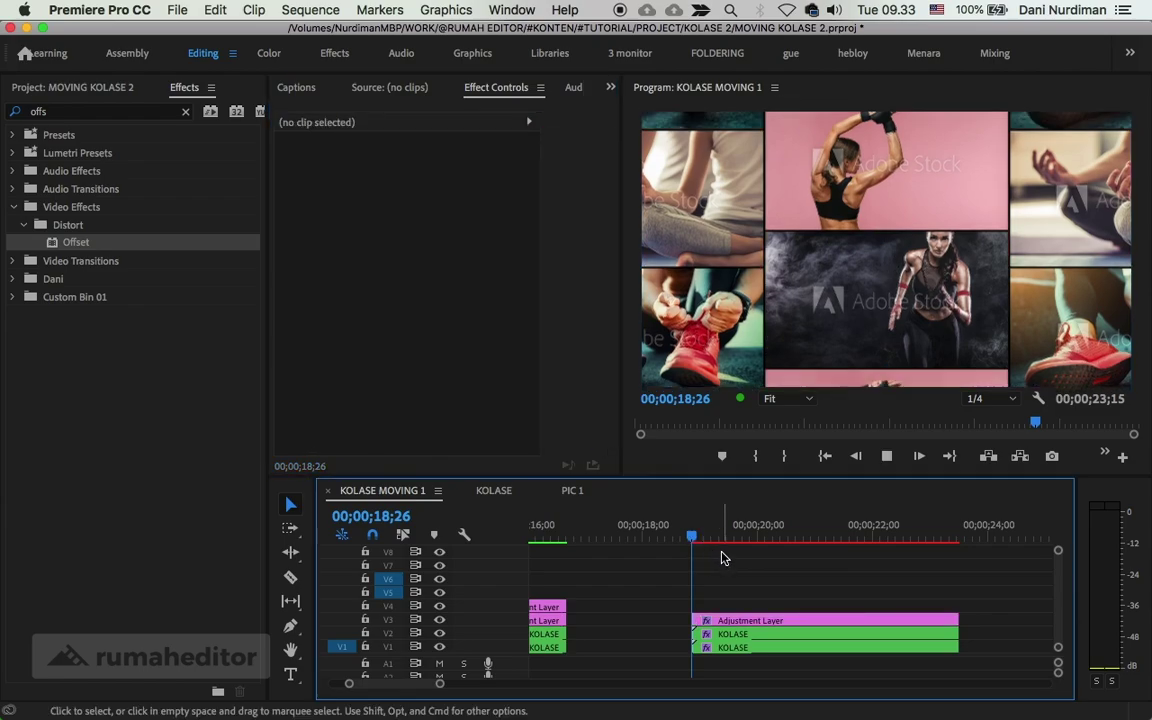
{"action": "key", "text": "space"}
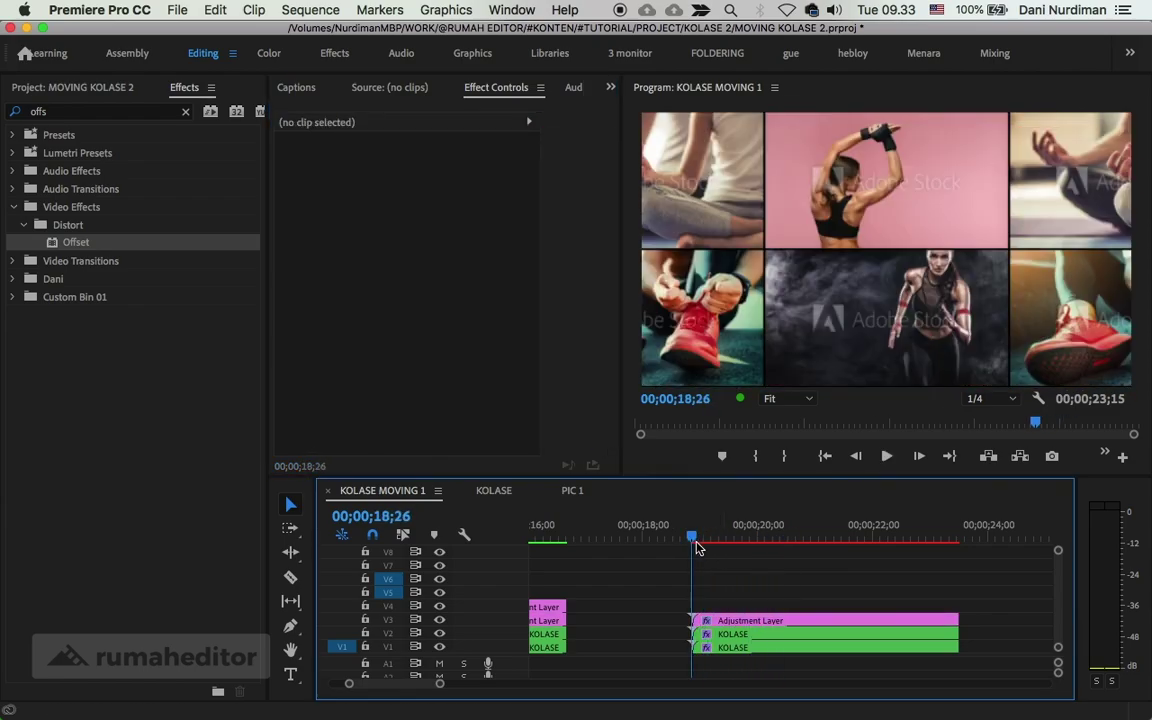
{"action": "left_click", "coordinate": [928, 284]}
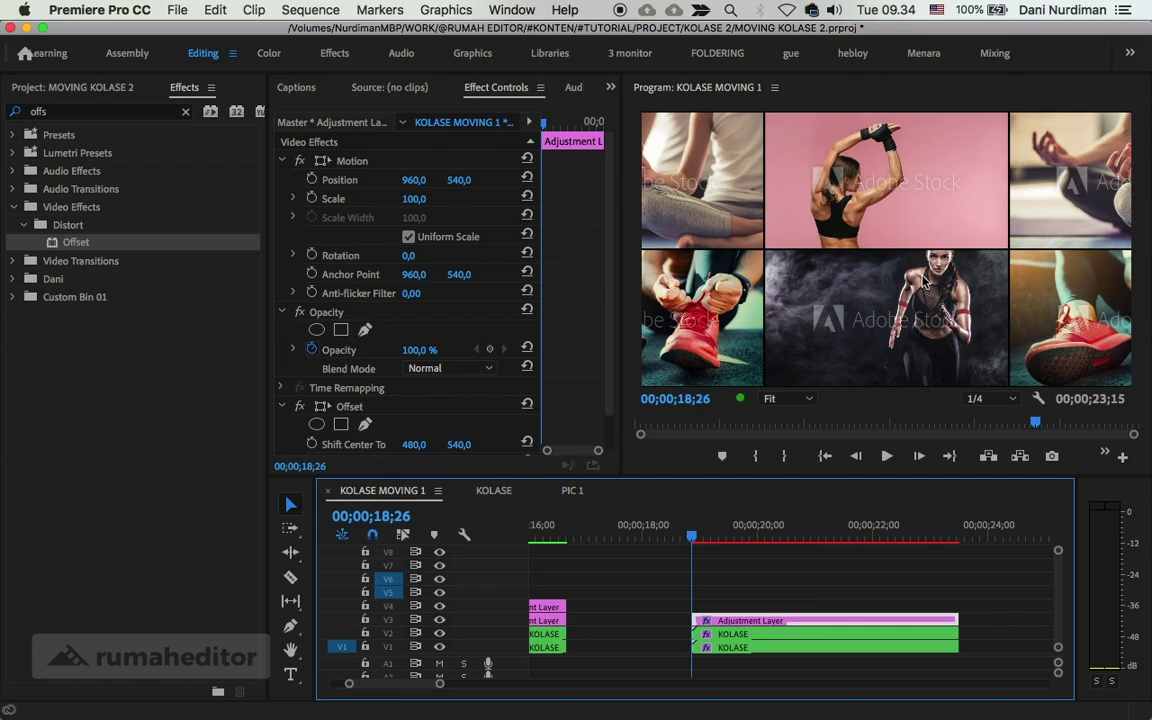
- Inspect the V2 KOLASE clip's Offset keyframes, then return to the adjustment layer's effects
{"action": "left_click", "coordinate": [720, 634]}
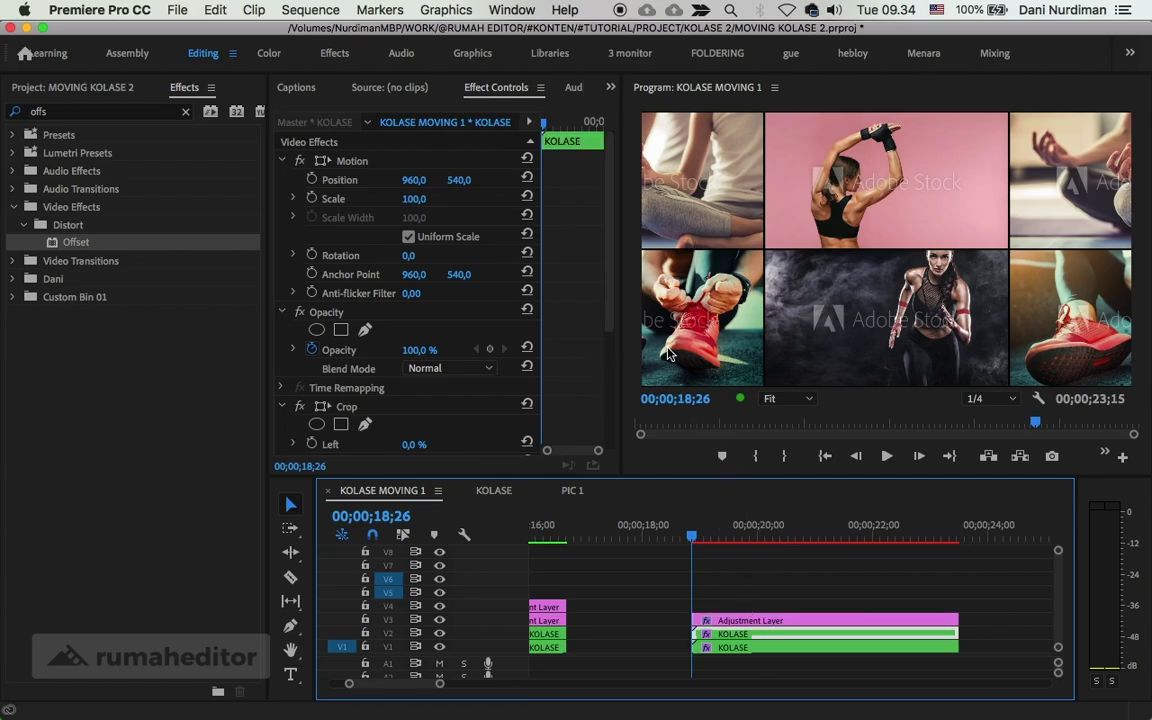
{"action": "left_click", "coordinate": [440, 636]}
{"action": "left_click", "coordinate": [440, 636]}
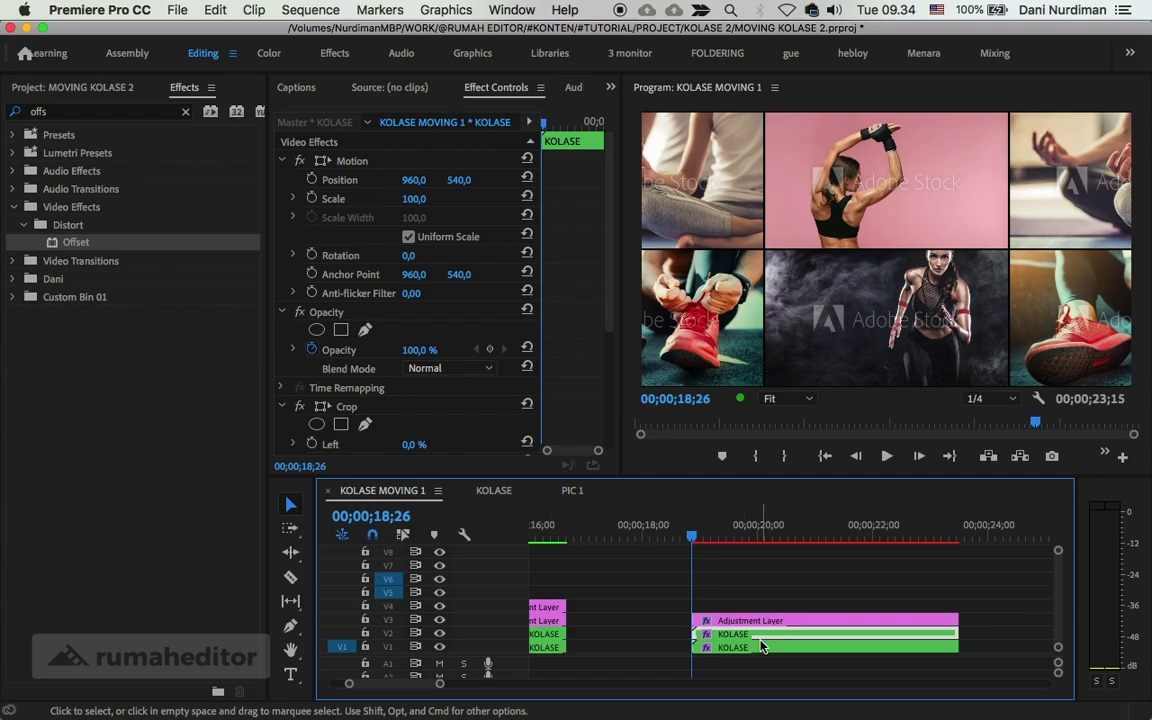
{"action": "scroll", "coordinate": [595, 287], "scroll_direction": "down", "scroll_amount": 5}
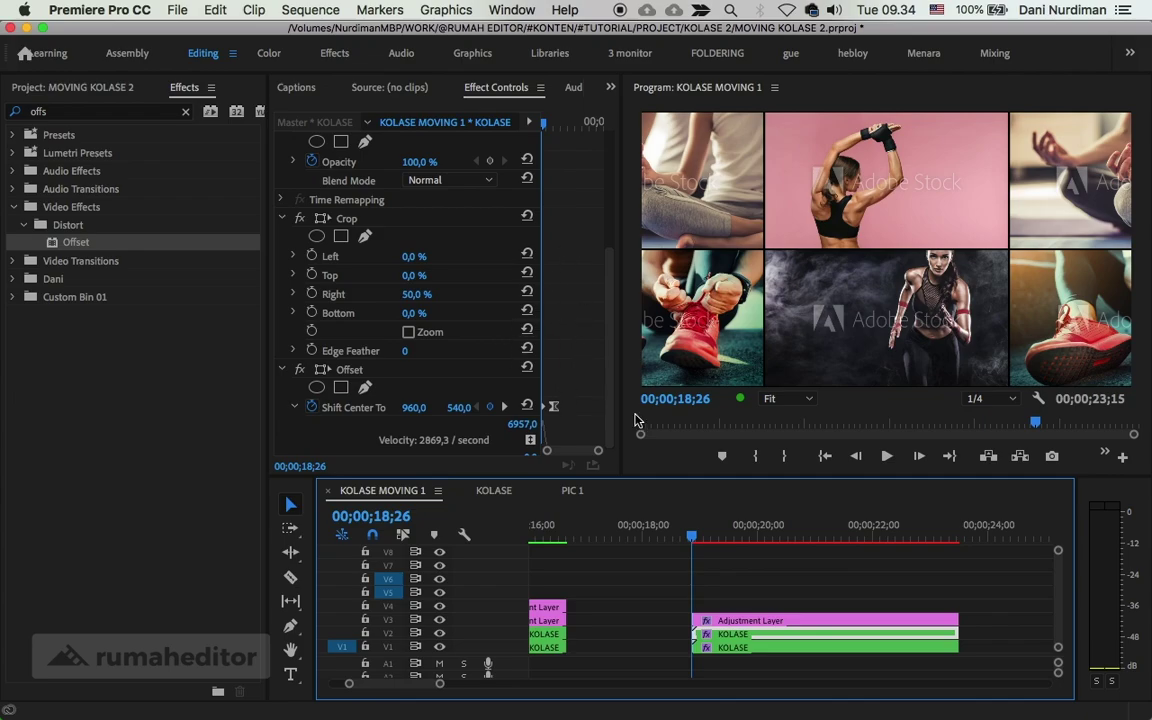
{"action": "left_click", "coordinate": [750, 621]}
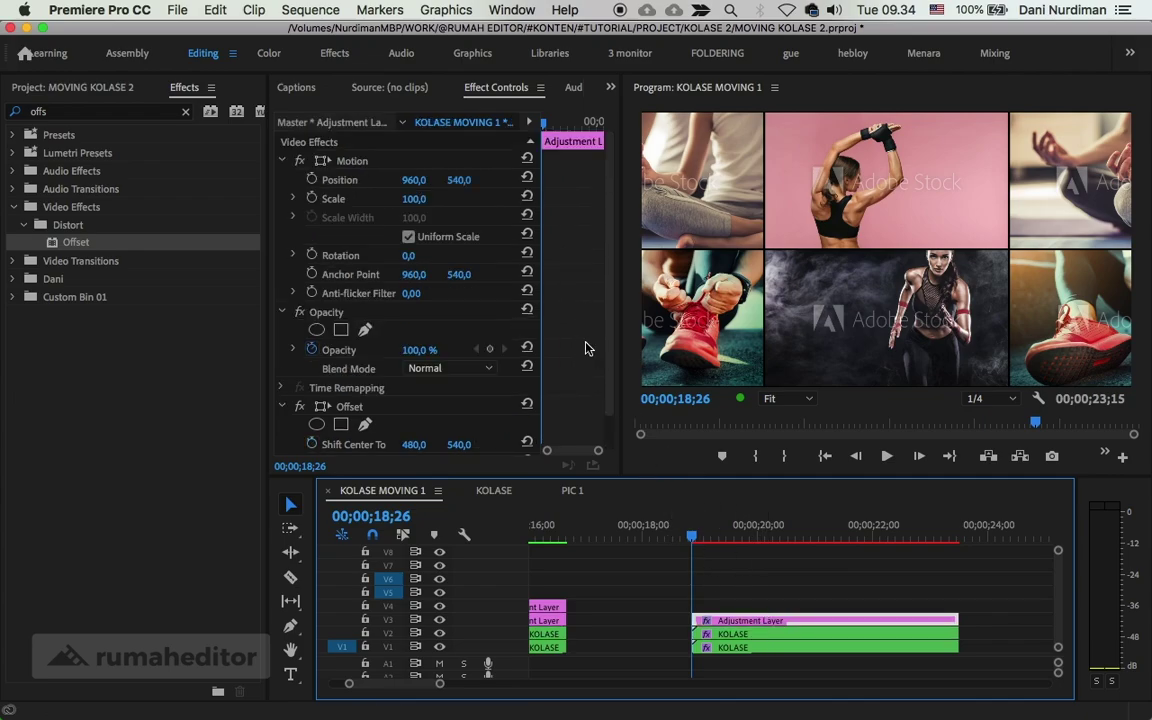
{"action": "scroll", "coordinate": [589, 347], "scroll_direction": "down", "scroll_amount": 2}
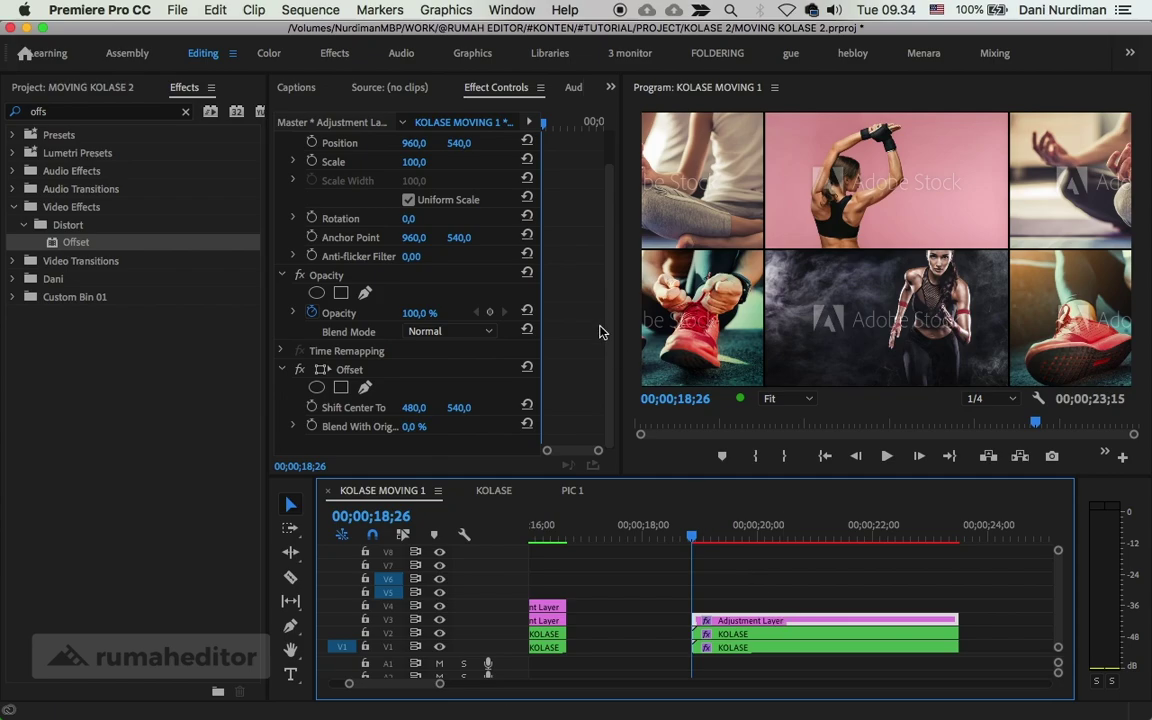
- Try vertical Offset shifts on the adjustment layer and V2 clip, undoing both
{"action": "left_click_drag", "start_coordinate": [462, 414], "coordinate": [423, 407]}
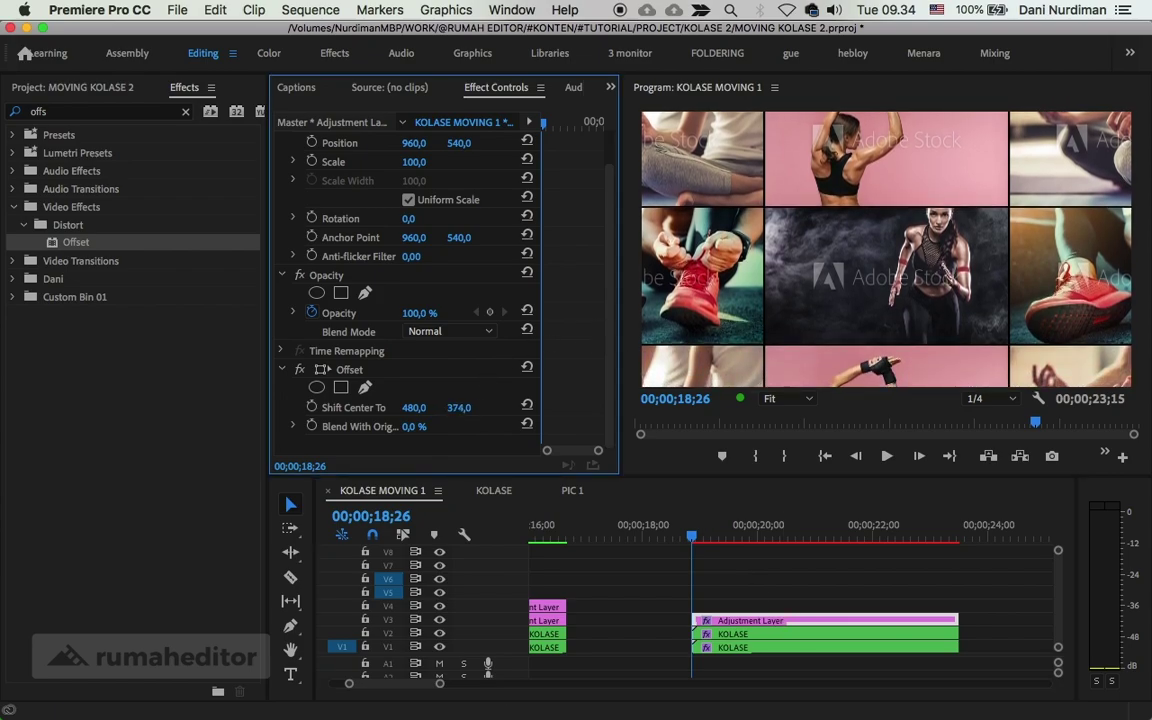
{"action": "key", "text": "super+z"}
{"action": "left_click", "coordinate": [790, 634]}
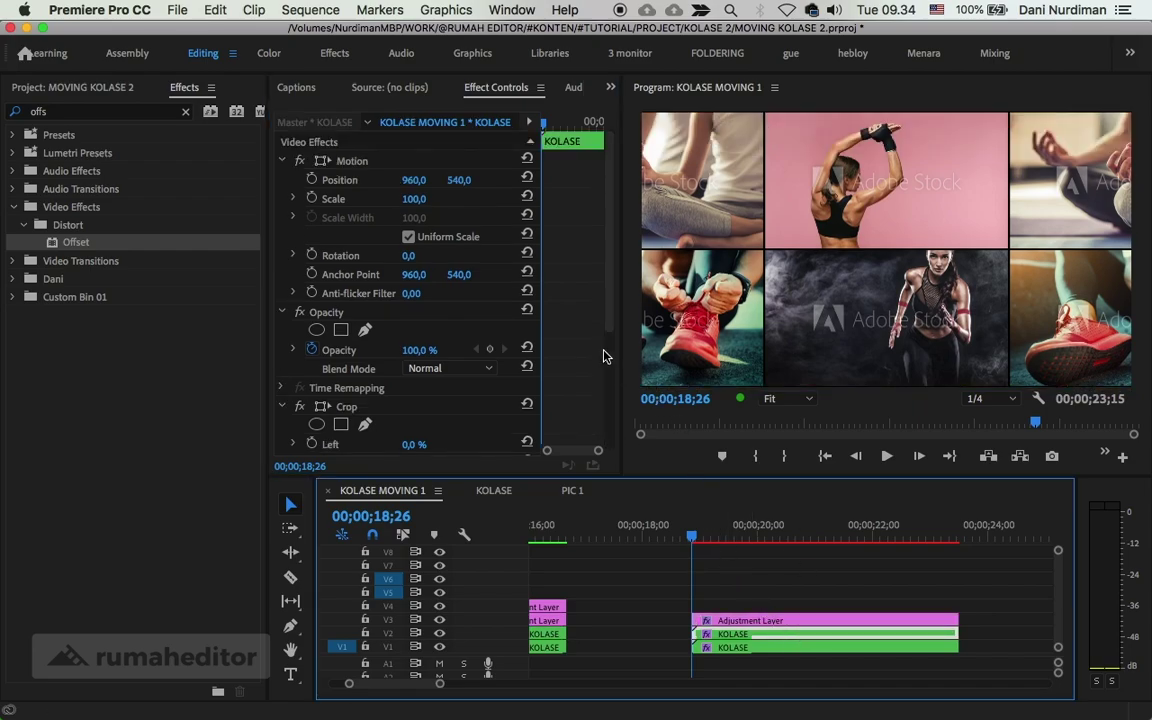
{"action": "scroll", "coordinate": [603, 356], "scroll_direction": "down", "scroll_amount": 5}
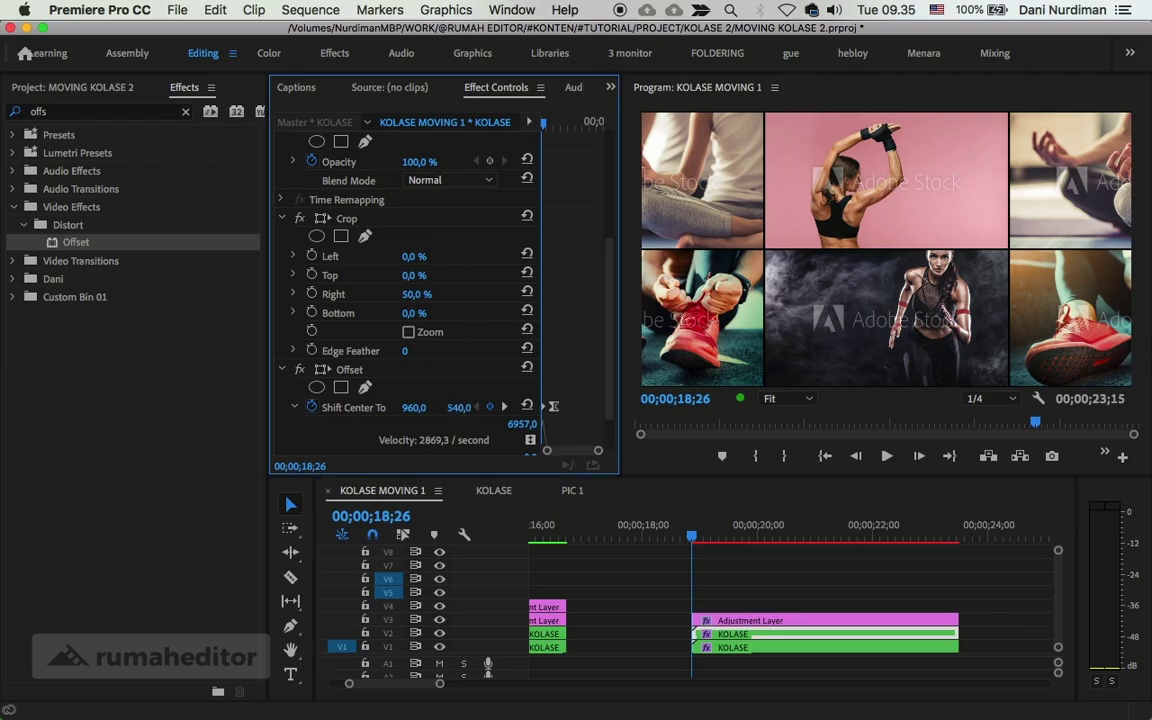
{"action": "left_click_drag", "start_coordinate": [456, 409], "coordinate": [398, 409]}
{"action": "key", "text": "super+z"}
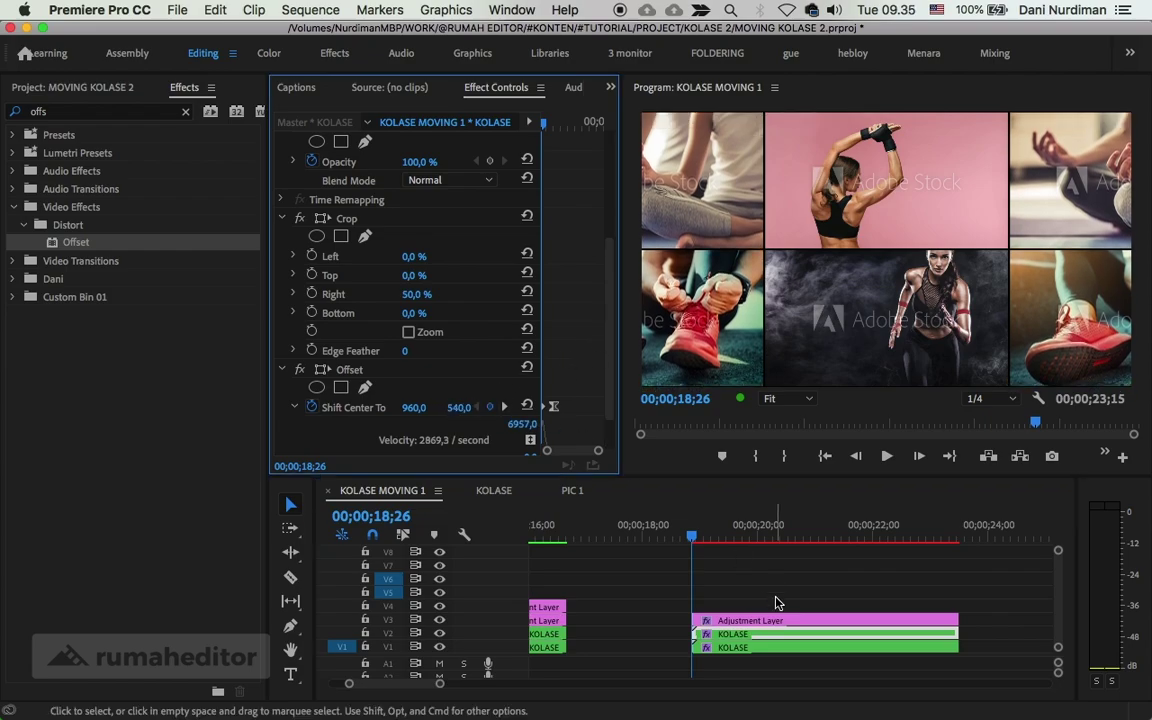
- Scrub the V1 KOLASE clip's Shift Center To Y down to about 328
{"action": "left_click", "coordinate": [757, 650]}
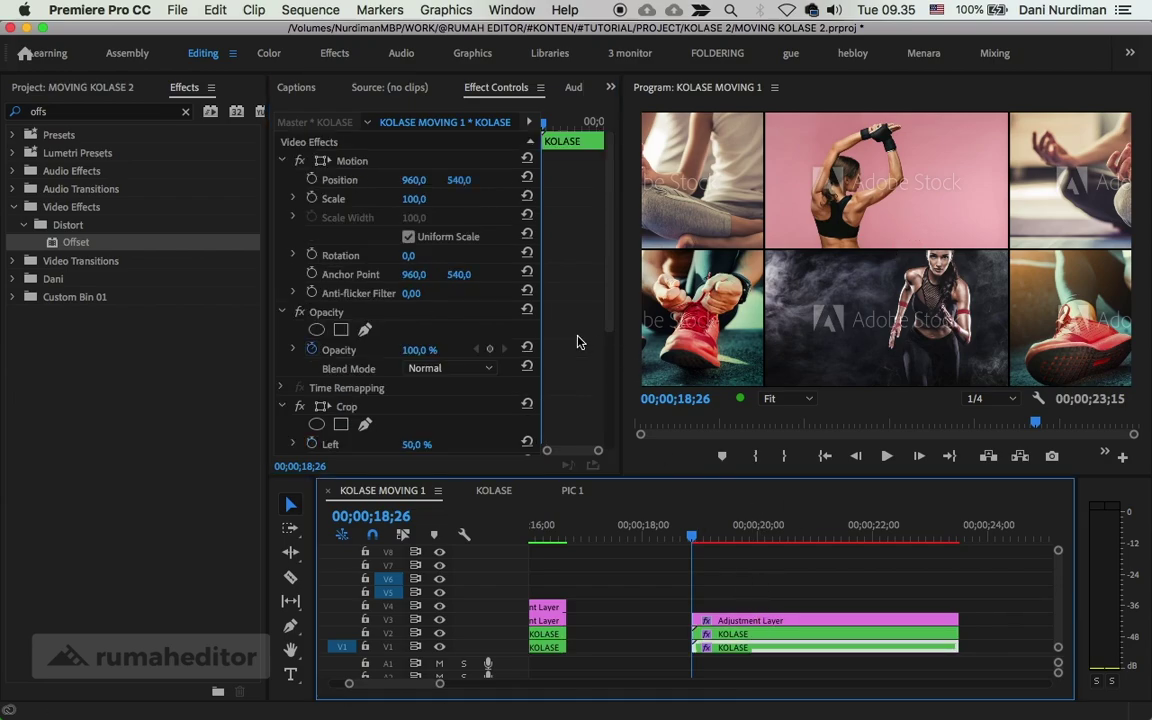
{"action": "scroll", "coordinate": [560, 330], "scroll_direction": "down", "scroll_amount": 5}
{"action": "mouse_move", "coordinate": [461, 407]}
{"action": "left_mouse_down"}
{"action": "mouse_move", "coordinate": [396, 407]}
{"action": "mouse_move", "coordinate": [444, 407]}
{"action": "left_mouse_up"}
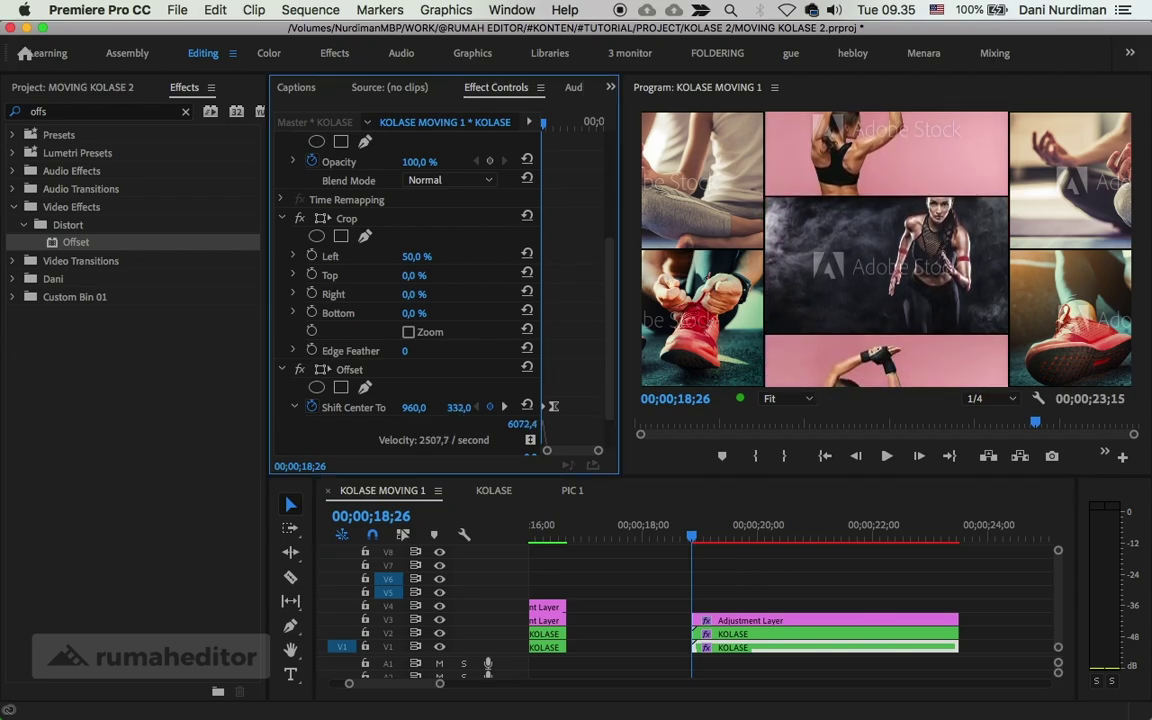
{"action": "scroll", "coordinate": [591, 291], "scroll_direction": "up", "scroll_amount": 1}
{"action": "scroll", "coordinate": [591, 291], "scroll_direction": "up", "scroll_amount": 5}
{"action": "left_click", "coordinate": [466, 179]}
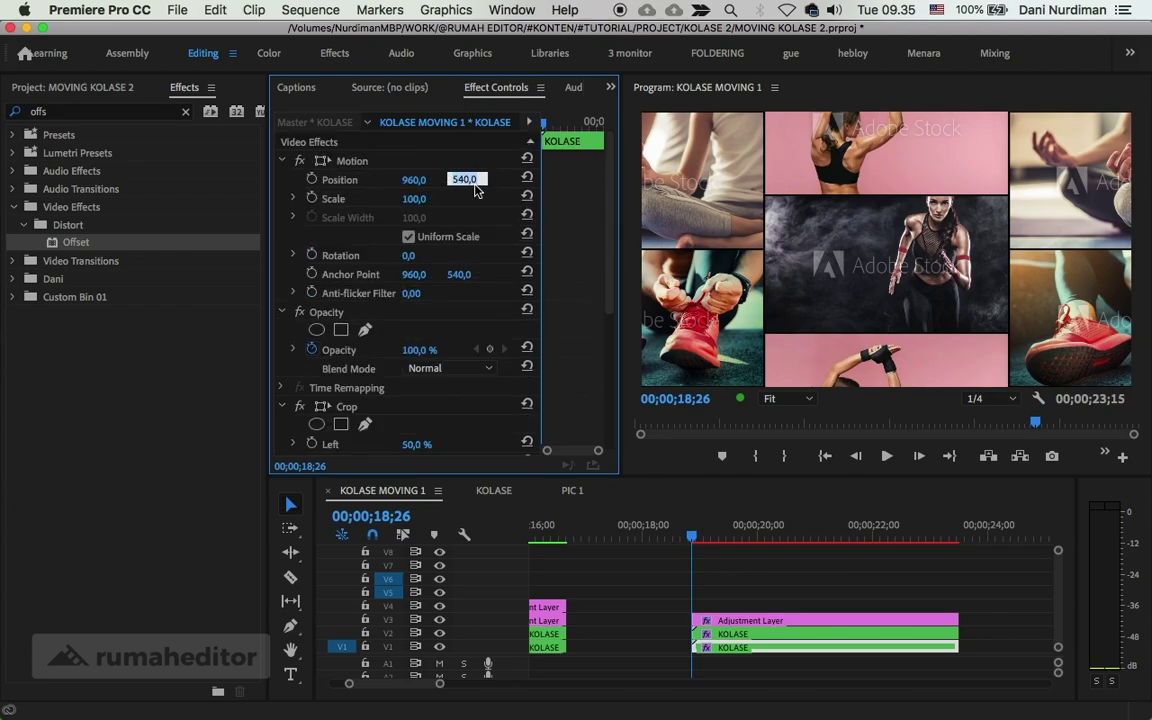
{"action": "key", "text": "Return"}
- In Calculator, divide the 540 frame height by 2 to get 270
{"action": "mouse_move", "coordinate": [876, 710]}
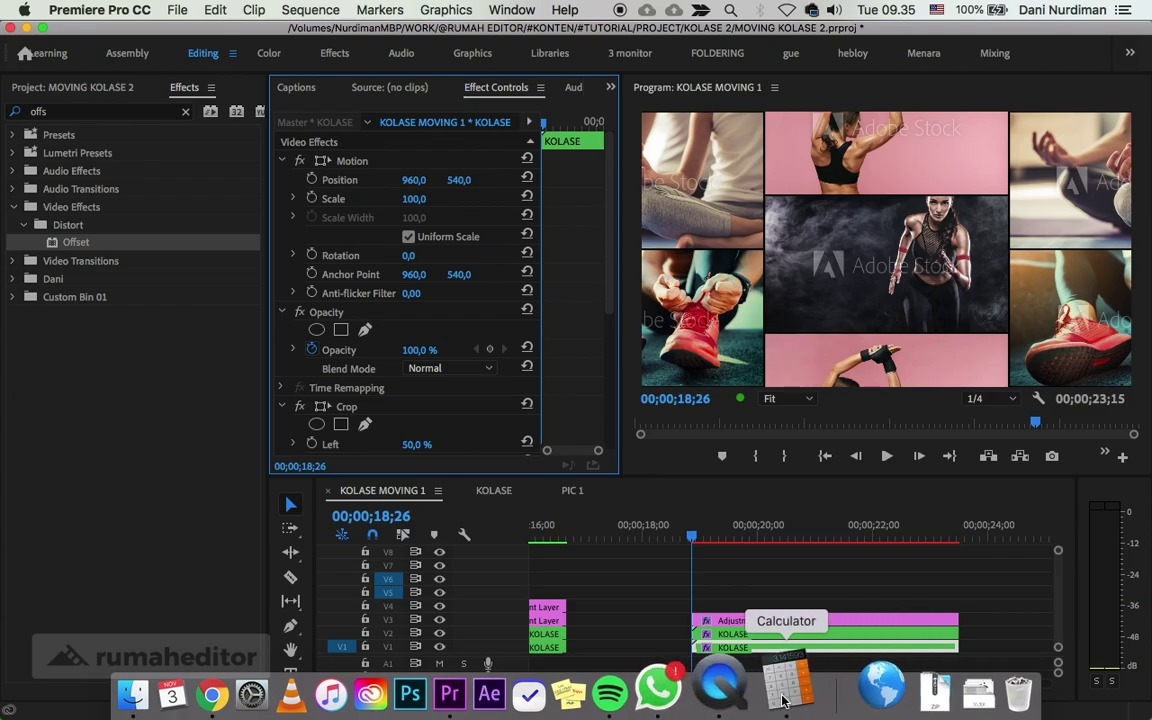
{"action": "left_click", "coordinate": [802, 695]}
{"action": "left_click", "coordinate": [924, 426]}
{"action": "left_click", "coordinate": [975, 513]}
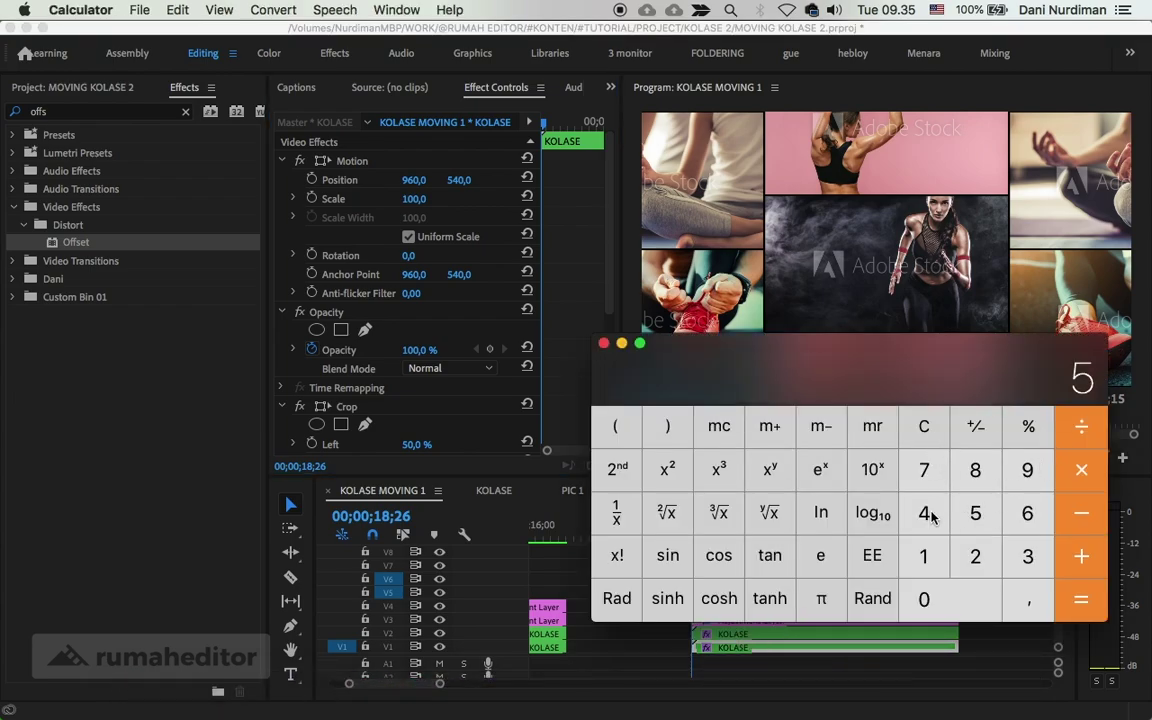
{"action": "left_click", "coordinate": [924, 513]}
{"action": "left_click", "coordinate": [924, 598]}
{"action": "left_click", "coordinate": [1067, 436]}
{"action": "left_click", "coordinate": [985, 560]}
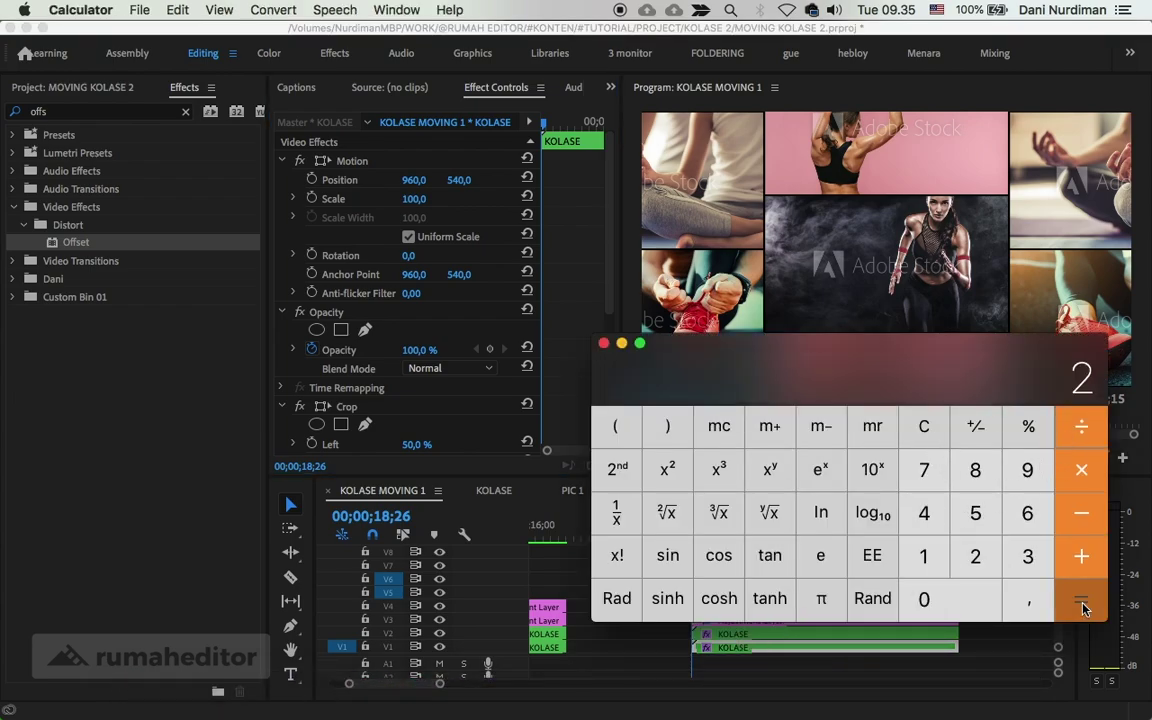
{"action": "left_click", "coordinate": [1080, 605]}
- Set the V1 clip's vertical Offset shift value to 270
{"action": "left_click", "coordinate": [563, 270]}
{"action": "scroll", "coordinate": [563, 270], "scroll_direction": "down", "scroll_amount": 5}
{"action": "scroll", "coordinate": [520, 300], "scroll_direction": "down", "scroll_amount": 1}
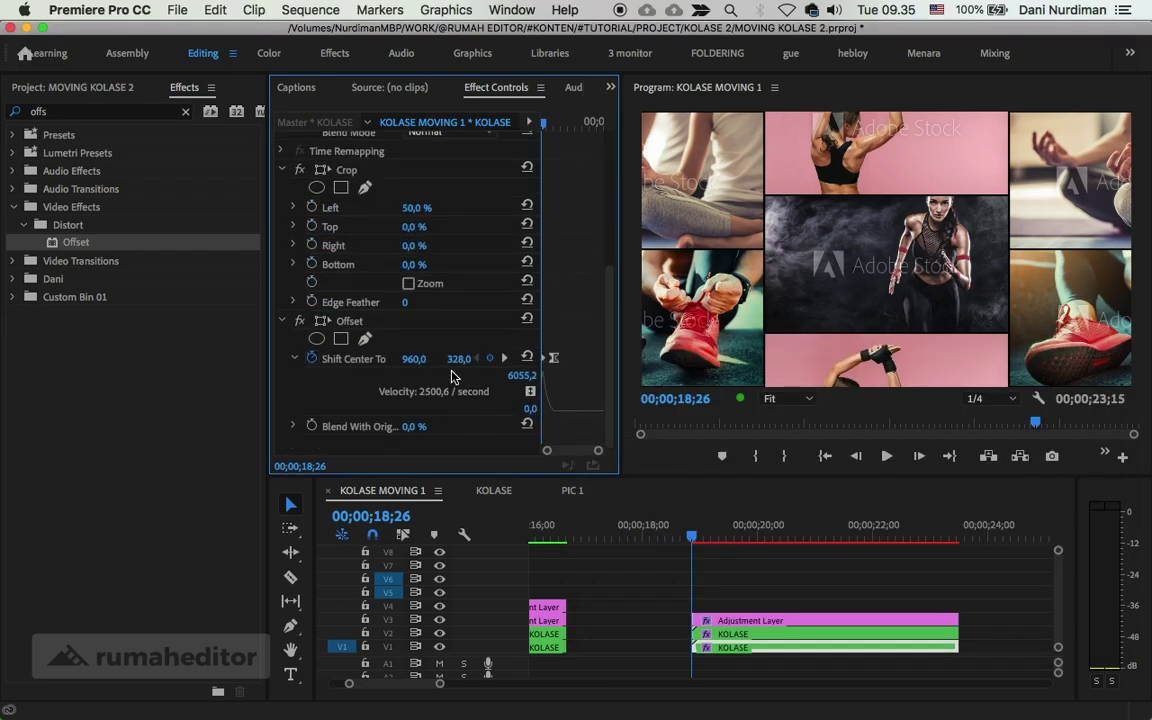
{"action": "left_click", "coordinate": [466, 358]}
{"action": "type", "text": "270"}
{"action": "key", "text": "Return"}
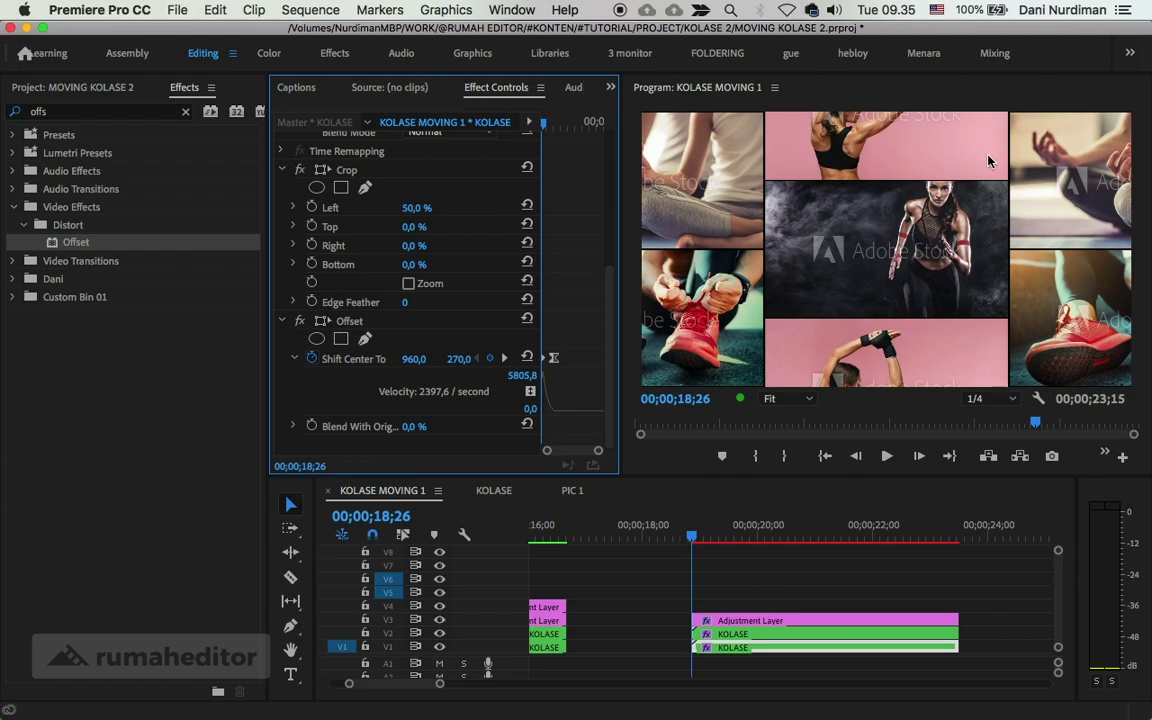
- Preview the collage scroll, then return to frame 19;26 to revise the vertical shift
{"action": "left_click", "coordinate": [697, 541]}
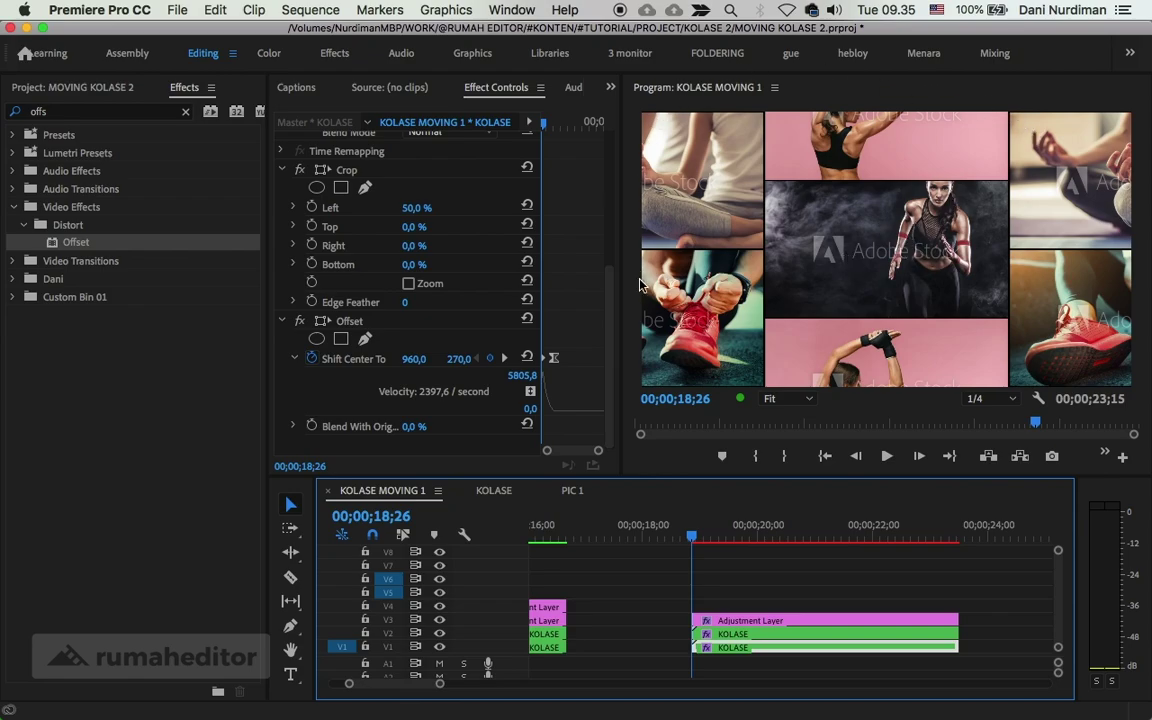
{"action": "key", "text": "space"}
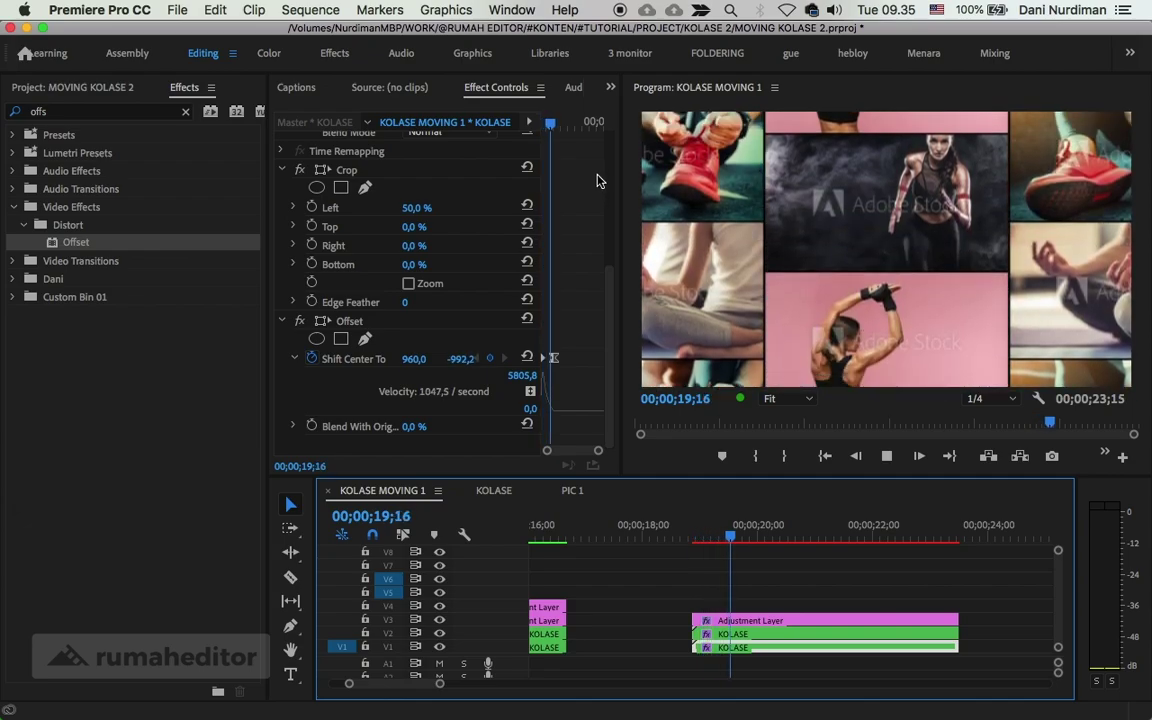
{"action": "key", "text": "space"}
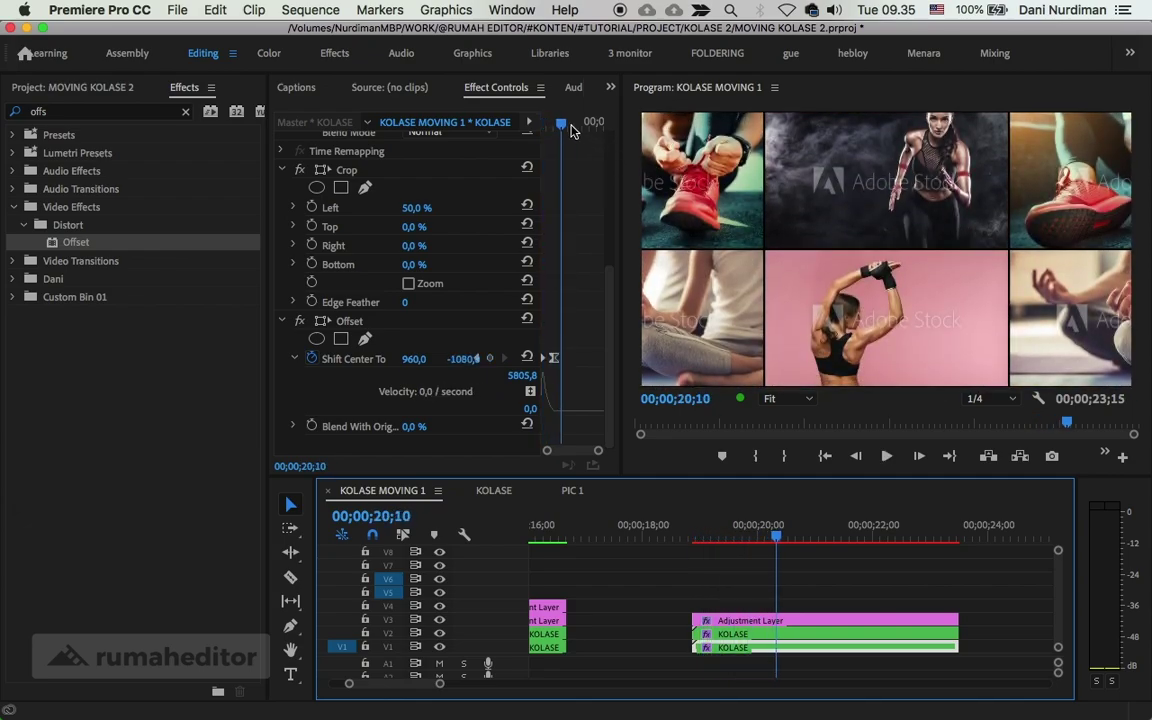
{"action": "left_click_drag", "start_coordinate": [562, 125], "coordinate": [555, 125]}
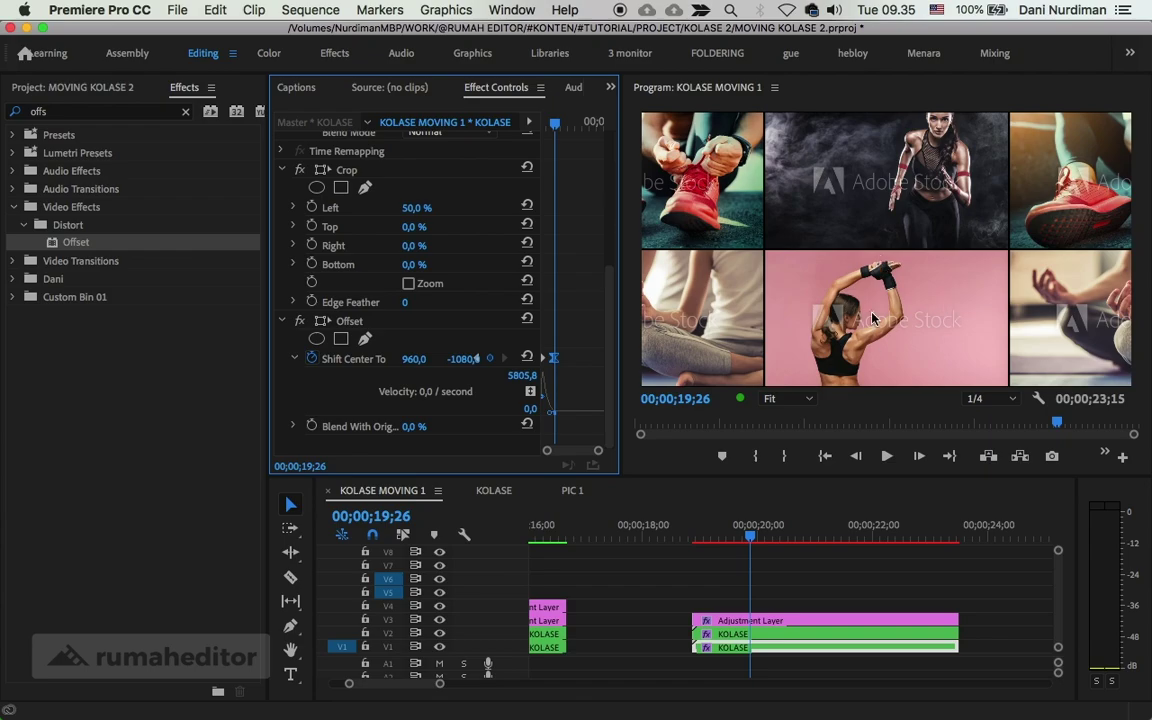
{"action": "mouse_move", "coordinate": [463, 362]}
{"action": "left_mouse_down"}
{"action": "mouse_move", "coordinate": [430, 362]}
{"action": "mouse_move", "coordinate": [472, 366]}
{"action": "left_mouse_up"}
{"action": "left_click", "coordinate": [470, 360]}
- In Calculator, add 1080 to 270 for a total of 1350
{"action": "mouse_move", "coordinate": [752, 714]}
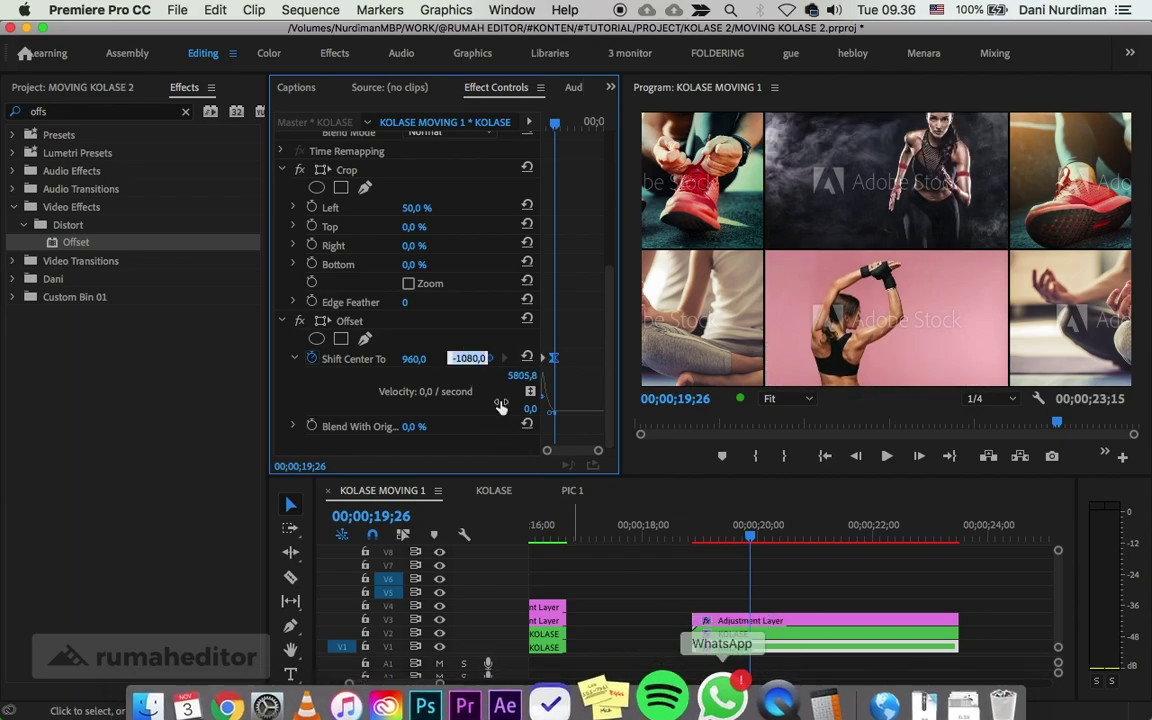
{"action": "left_click", "coordinate": [793, 698]}
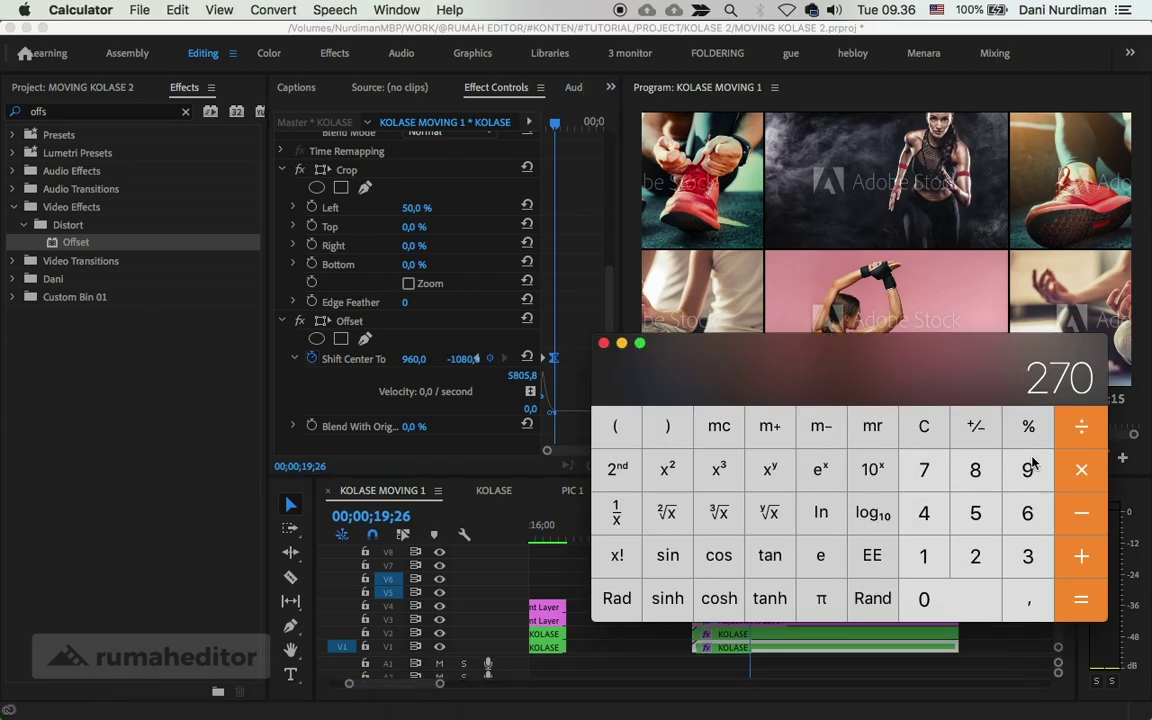
{"action": "left_click", "coordinate": [1080, 558]}
{"action": "left_click", "coordinate": [940, 560]}
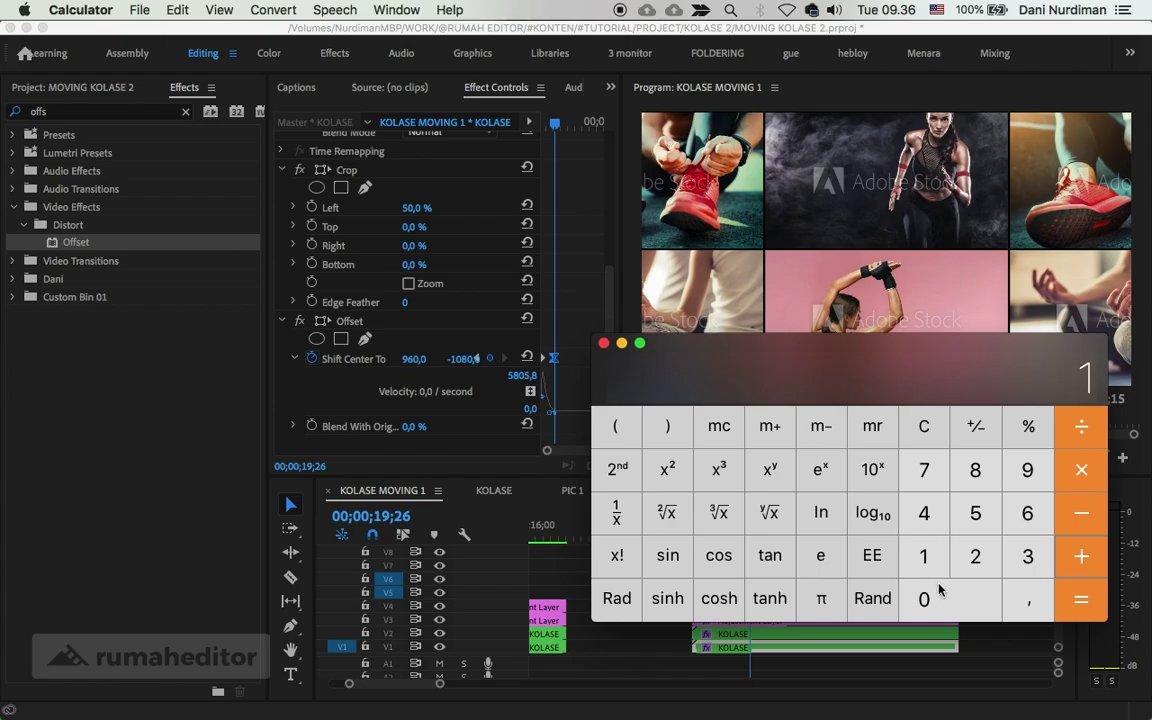
{"action": "left_click", "coordinate": [935, 598]}
{"action": "left_click", "coordinate": [968, 476]}
{"action": "left_click", "coordinate": [930, 590]}
{"action": "left_click", "coordinate": [1080, 600]}
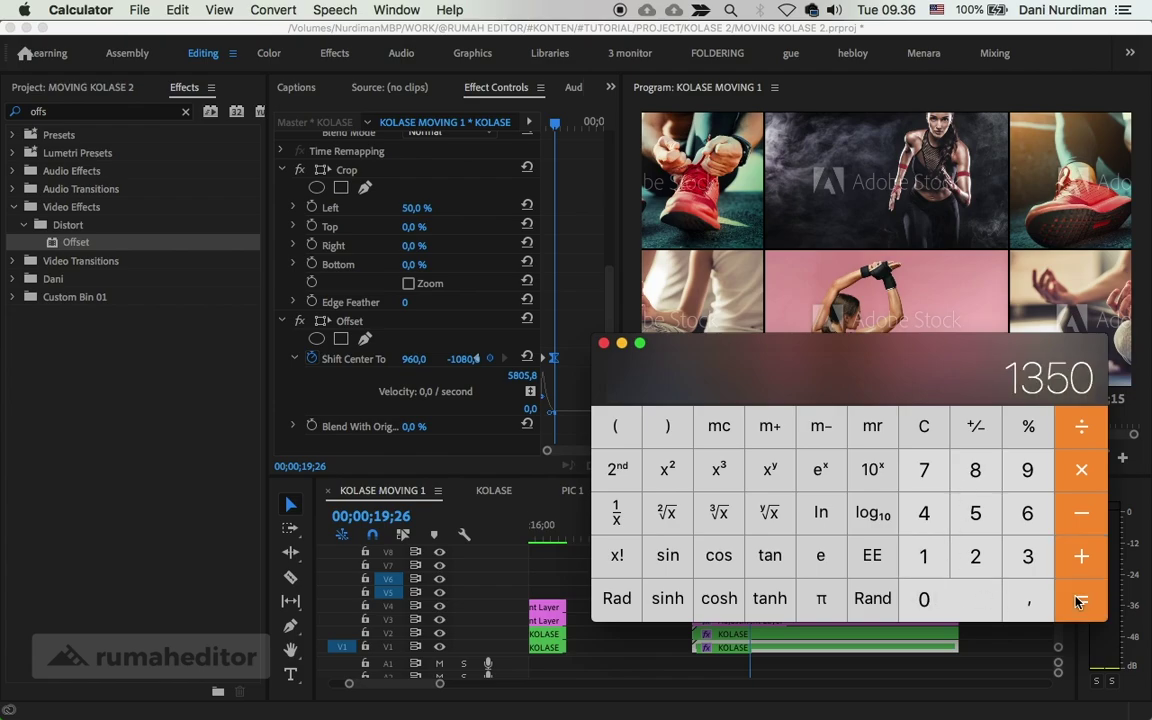
- Replace the Shift Center To vertical value with -1350
{"action": "left_click", "coordinate": [463, 359]}
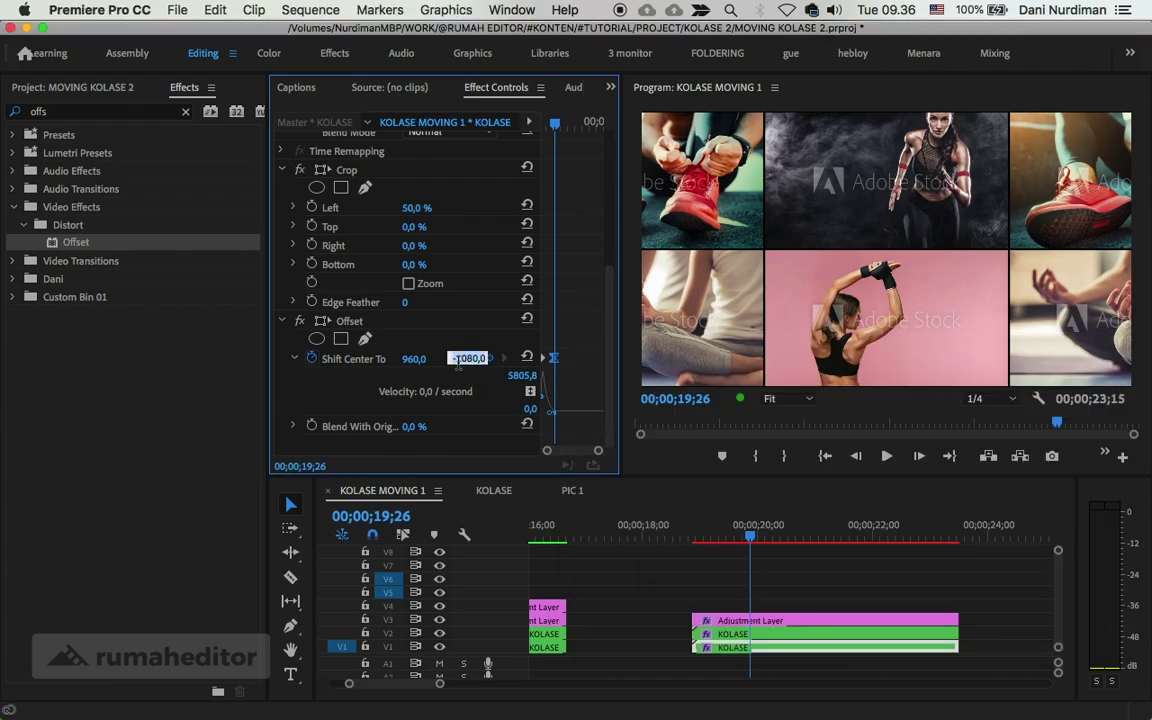
{"action": "left_click_drag", "start_coordinate": [456, 358], "coordinate": [490, 357]}
{"action": "type", "text": "-135"}
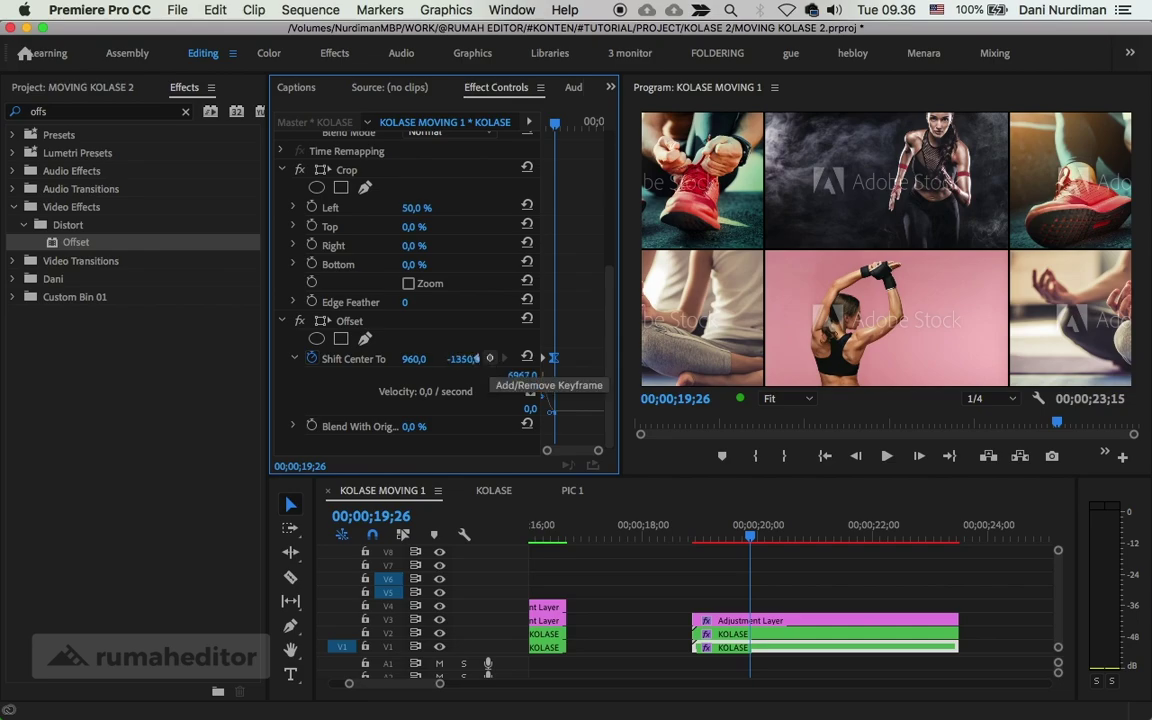
{"action": "key", "text": "Return"}
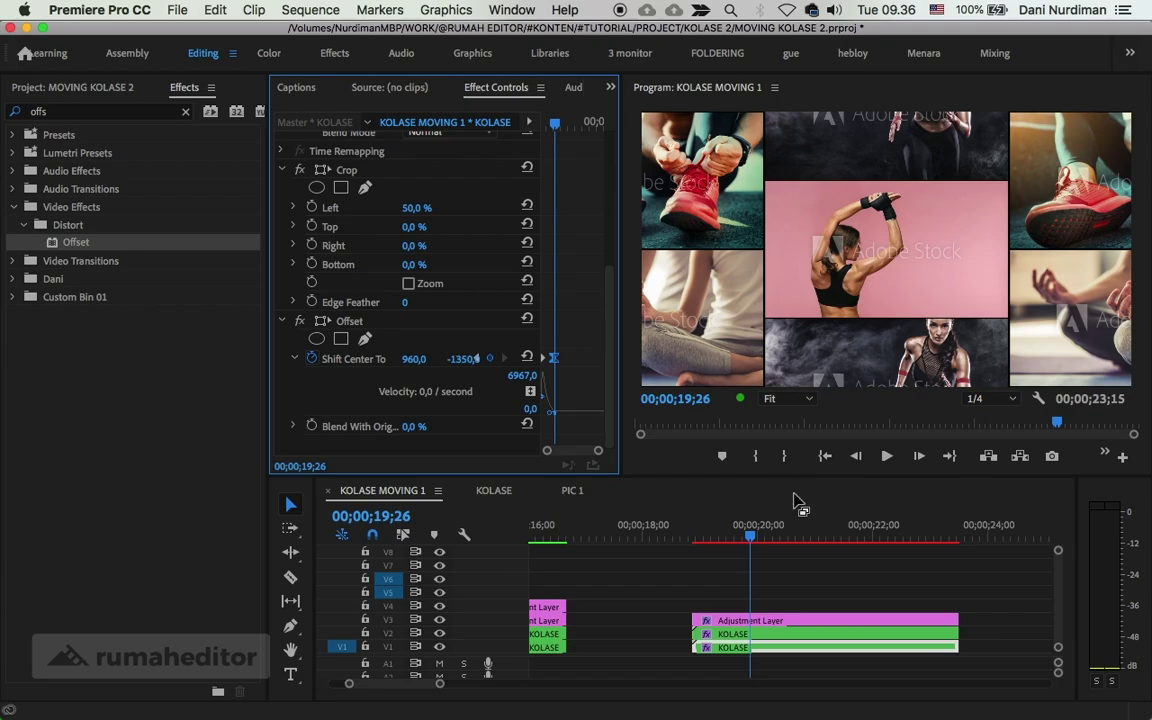
- Play back from 18;26 to check the scrolling, leaving the playhead at 18;26
{"action": "left_click", "coordinate": [692, 537]}
{"action": "key", "text": "space"}
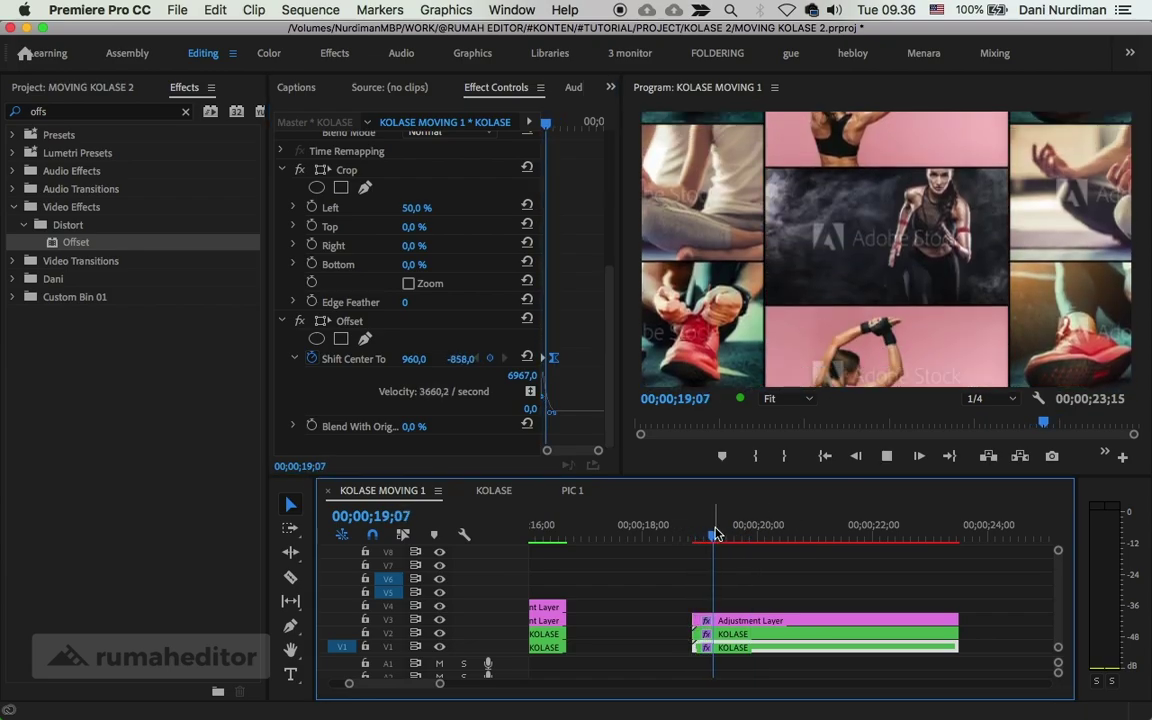
{"action": "key", "text": "space"}
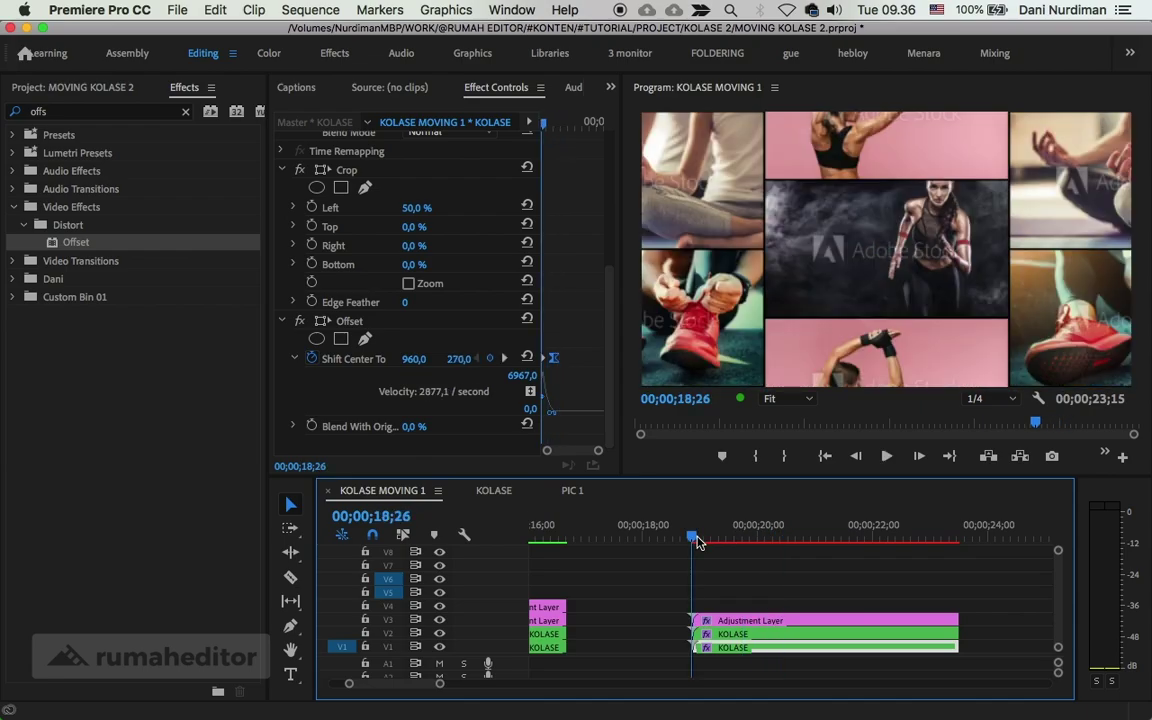
{"action": "left_click", "coordinate": [760, 583]}
{"action": "left_click", "coordinate": [691, 537]}
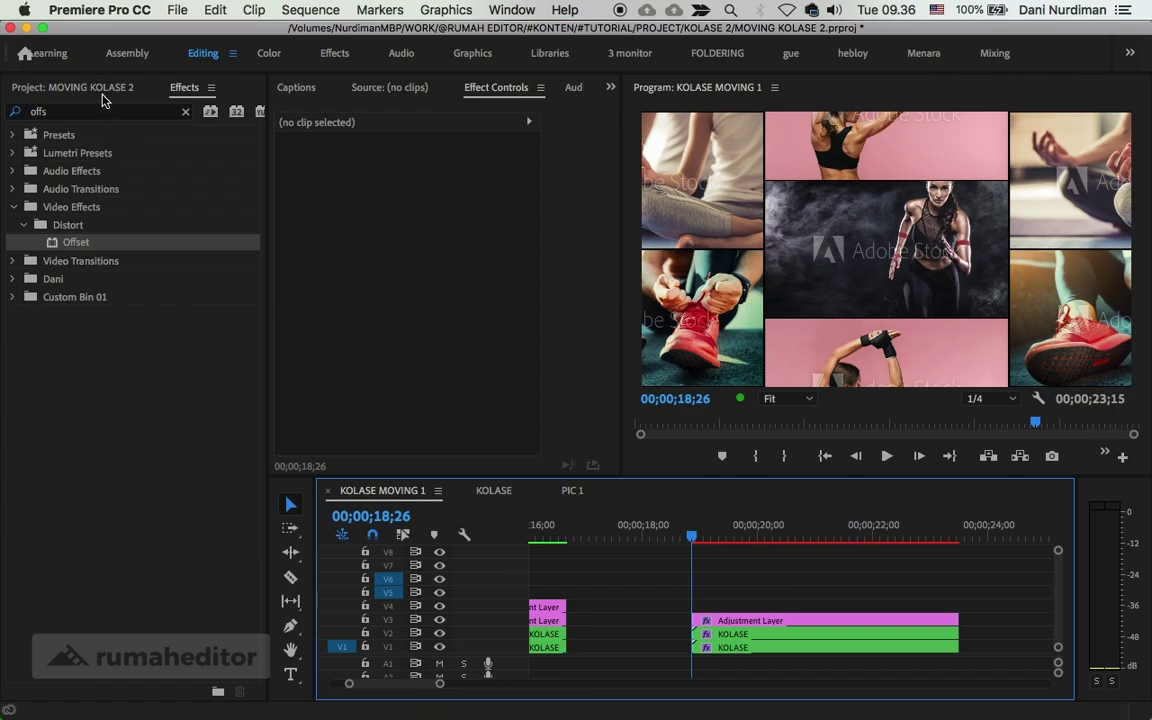
- Place an Adjustment Layer on V4 at 18;26, trimmed to end with the collage
{"action": "left_click", "coordinate": [98, 88]}
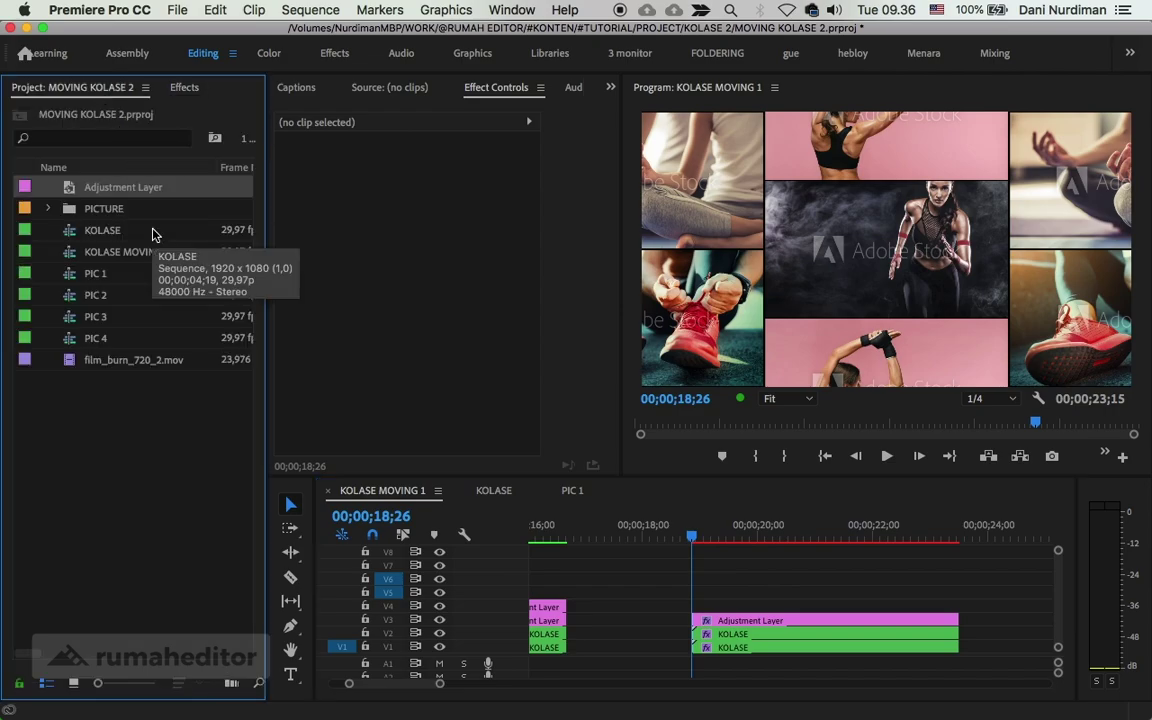
{"action": "left_click", "coordinate": [146, 425]}
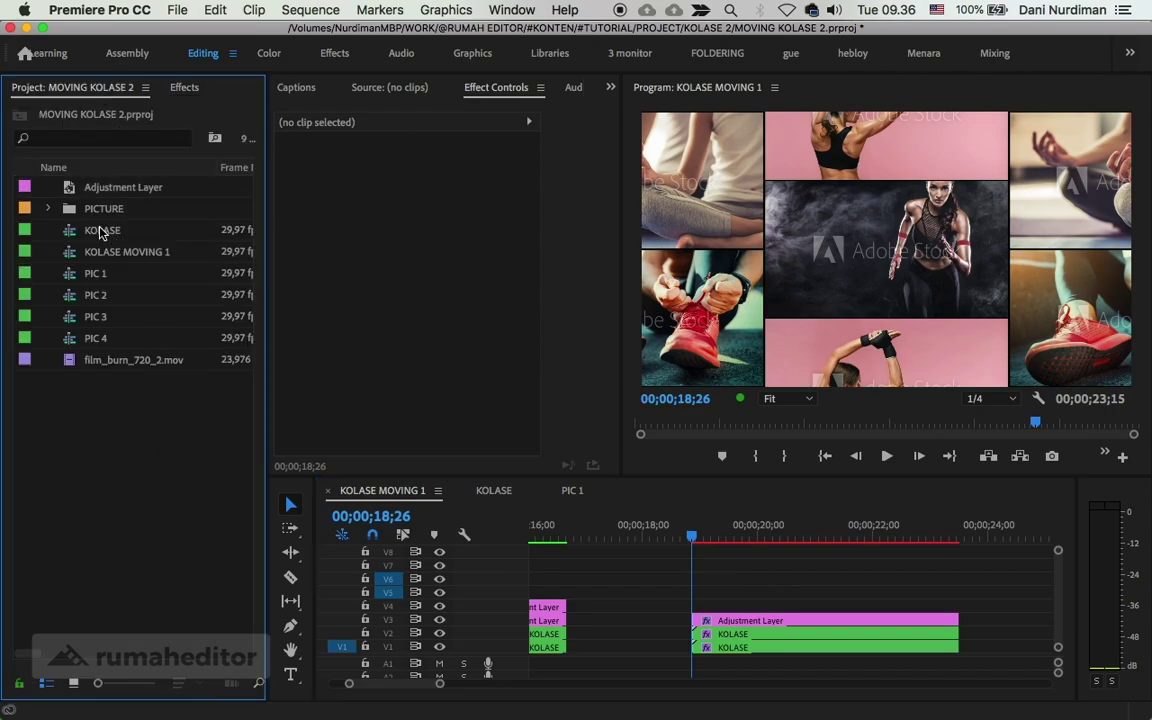
{"action": "left_click_drag", "start_coordinate": [66, 184], "coordinate": [700, 610]}
{"action": "left_click_drag", "start_coordinate": [977, 607], "coordinate": [957, 612]}
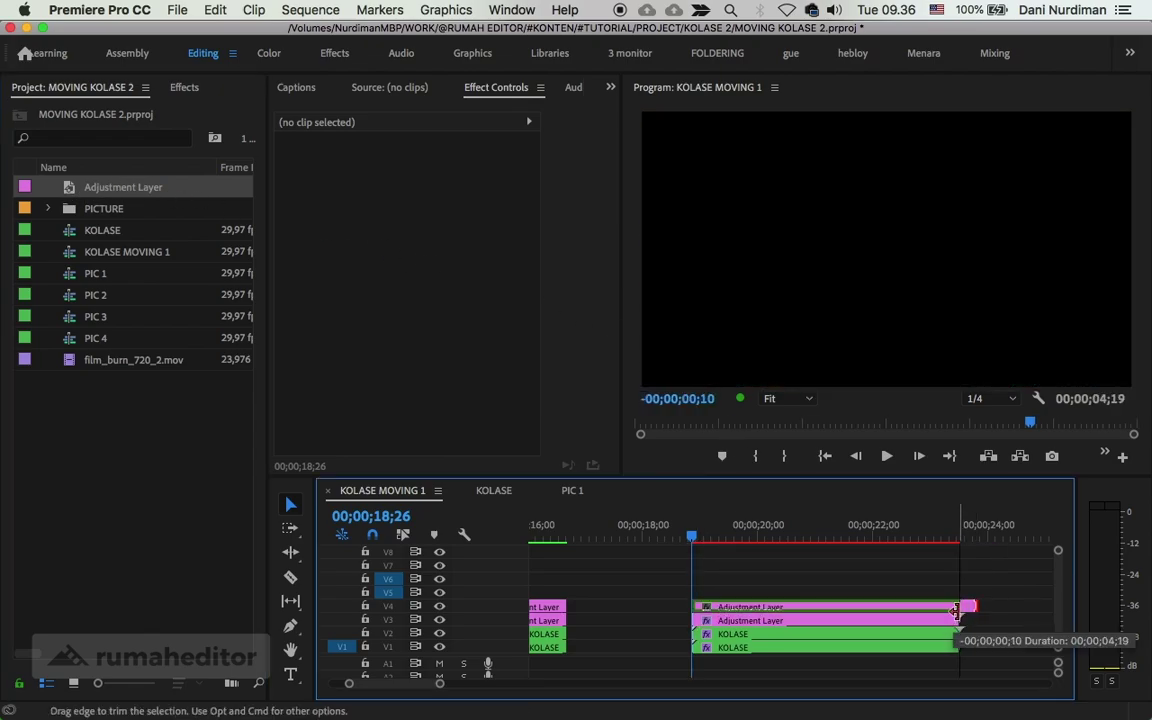
{"action": "left_click", "coordinate": [887, 612]}
- Search Effects for 'transform' and apply Transform to the new adjustment layer
{"action": "left_click", "coordinate": [184, 87]}
{"action": "left_click", "coordinate": [12, 112]}
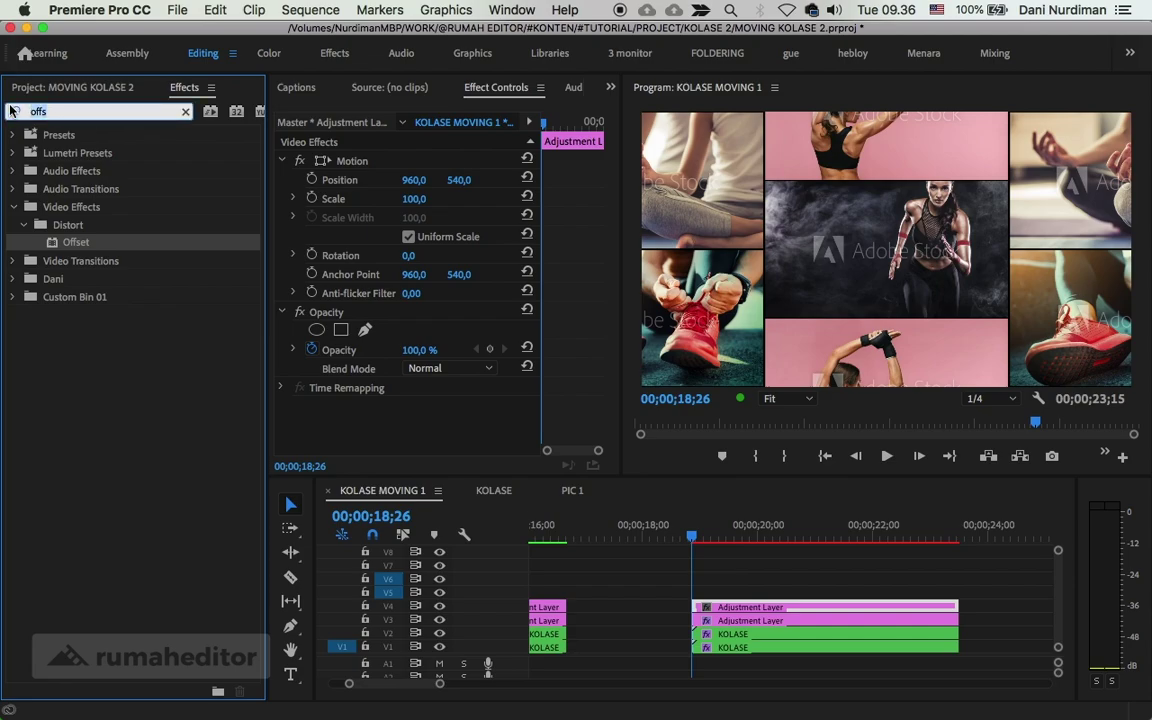
{"action": "key", "text": "BackSpace"}
{"action": "key", "text": "BackSpace"}
{"action": "key", "text": "BackSpace"}
{"action": "type", "text": "tranfo"}
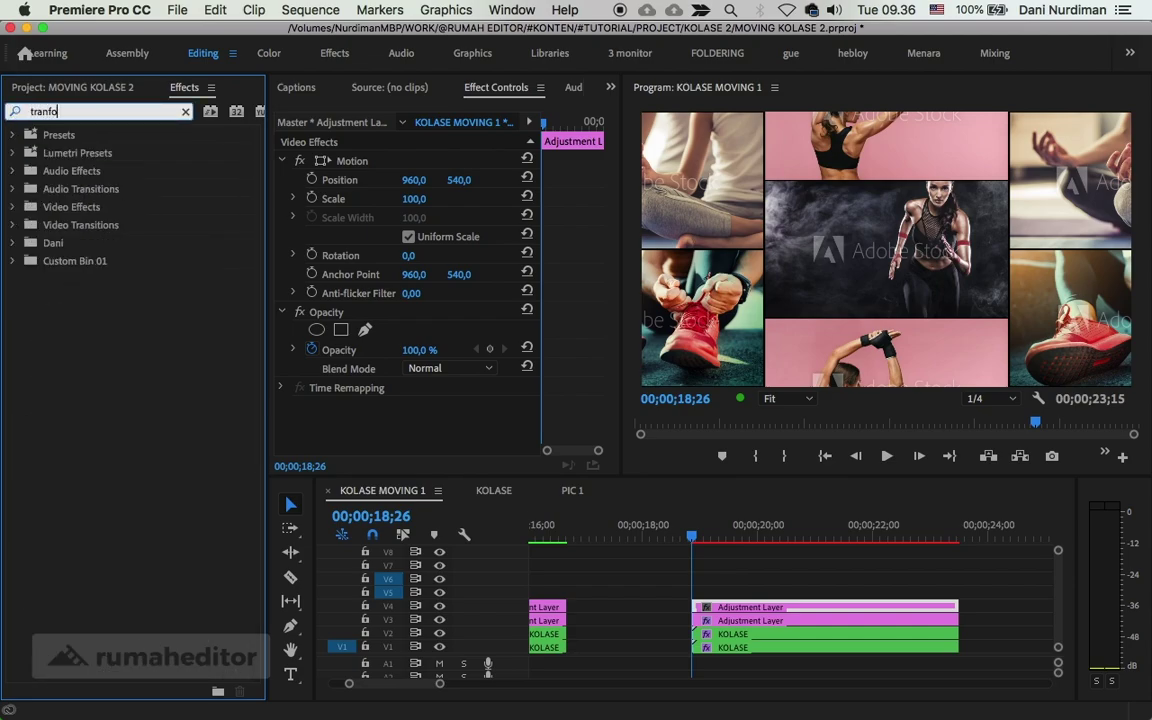
{"action": "key", "text": "BackSpace"}
{"action": "key", "text": "BackSpace"}
{"action": "type", "text": "sform"}
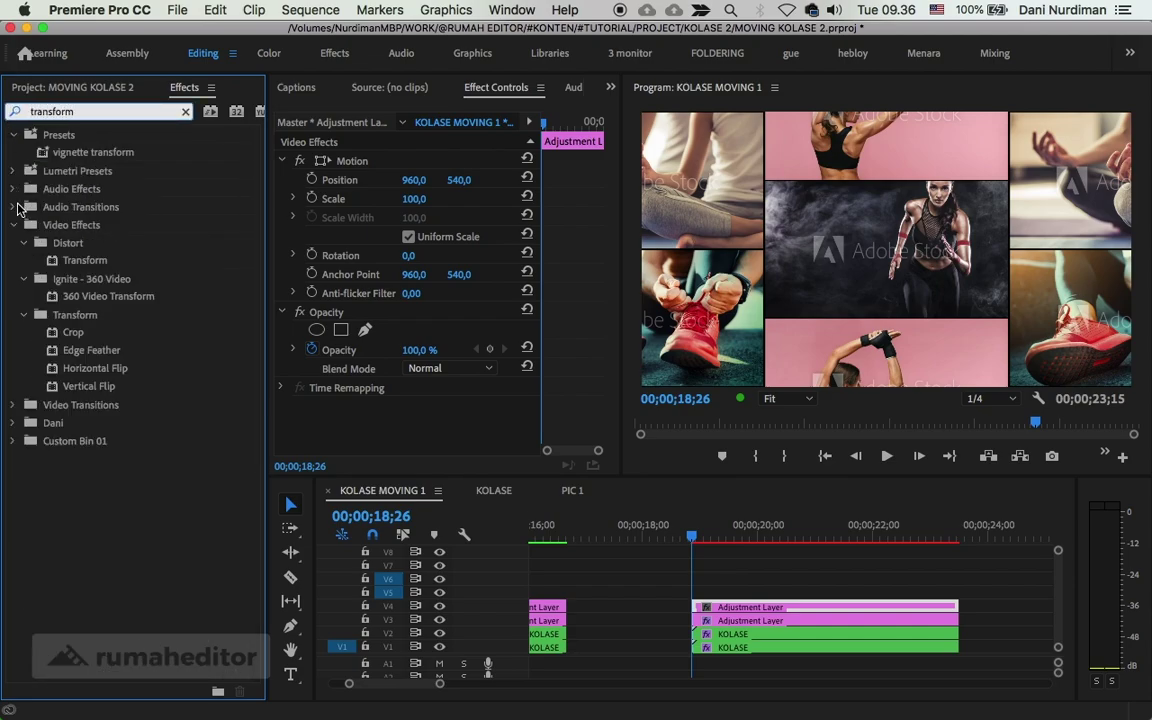
{"action": "left_click_drag", "start_coordinate": [85, 260], "coordinate": [757, 608]}
{"action": "scroll", "coordinate": [555, 326], "scroll_direction": "down", "scroll_amount": 5}
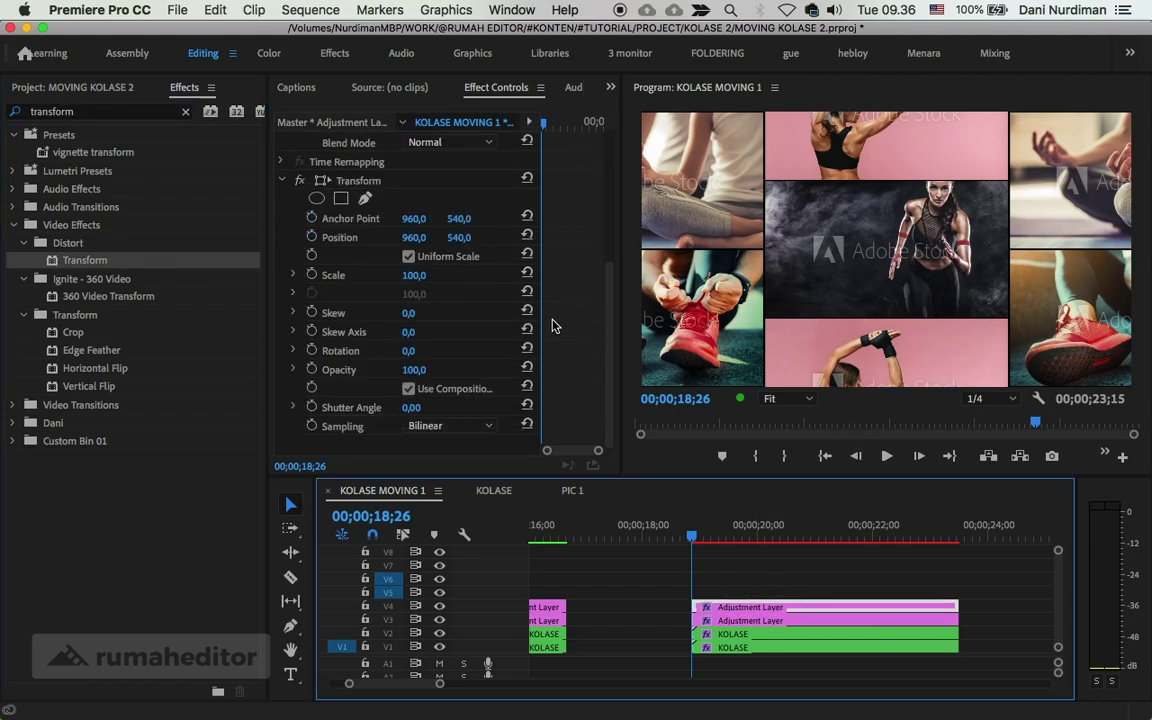
- Set Transform Scale to 200, save the project, and start a Scale keyframe at 18;26
{"action": "left_click", "coordinate": [414, 277]}
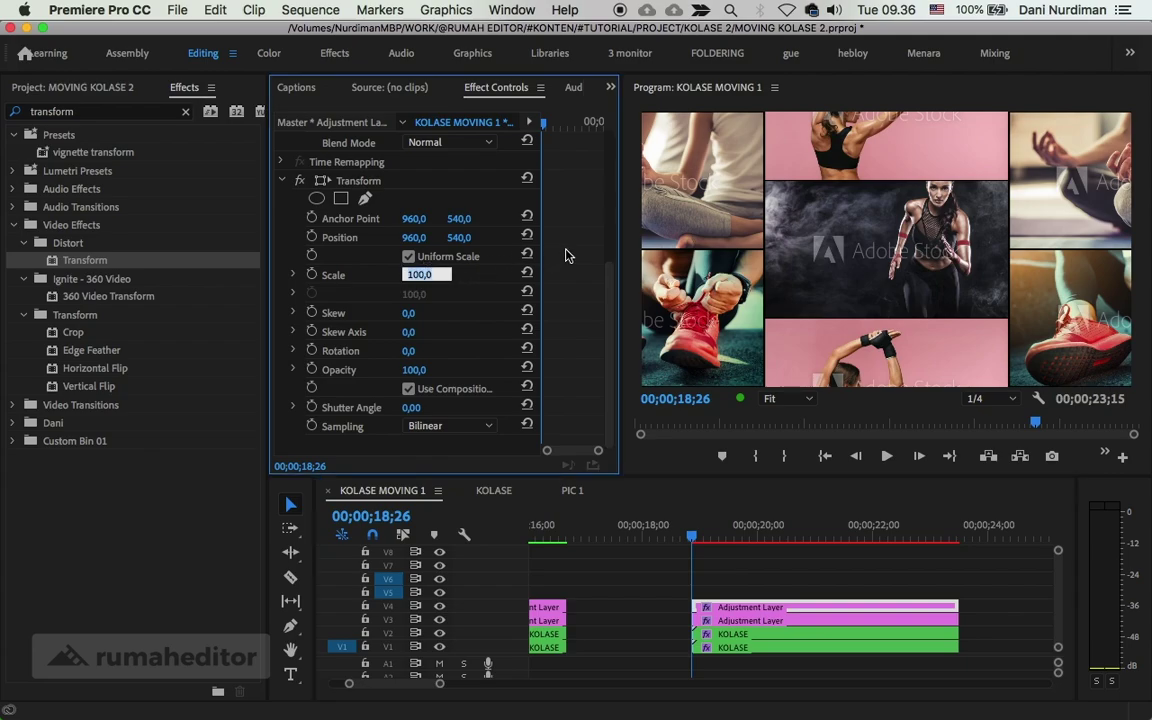
{"action": "type", "text": "200"}
{"action": "key", "text": "Return"}
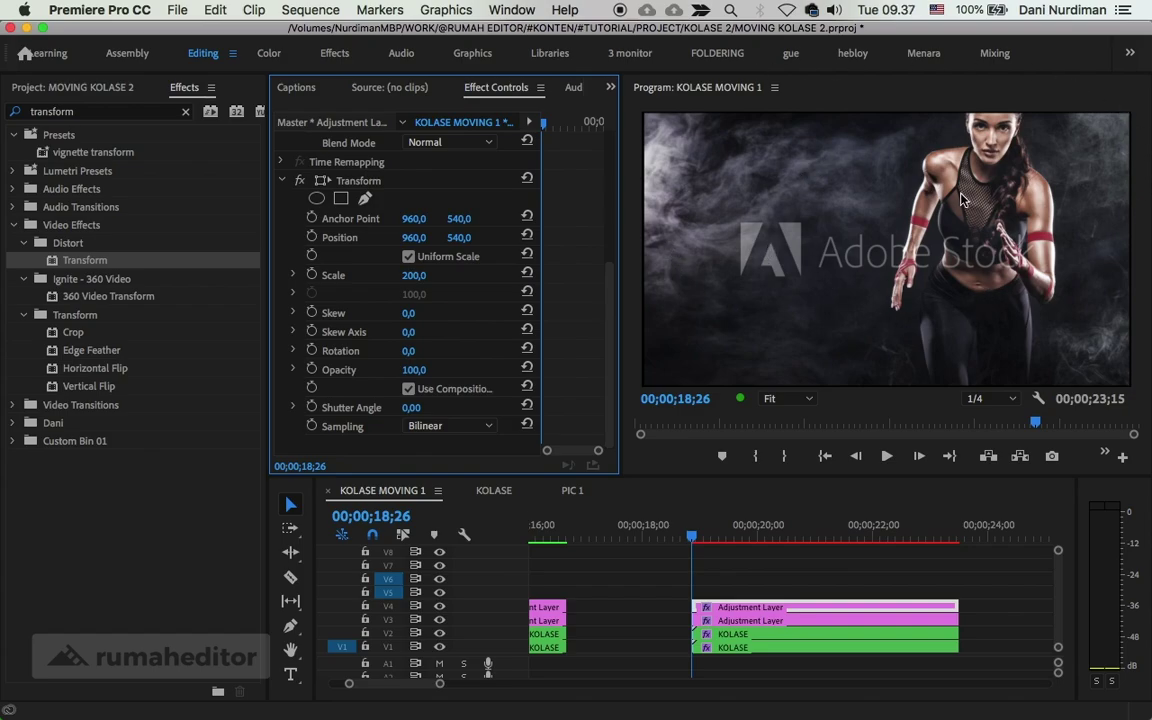
{"action": "key", "text": "super+s"}
{"action": "left_click", "coordinate": [312, 276]}
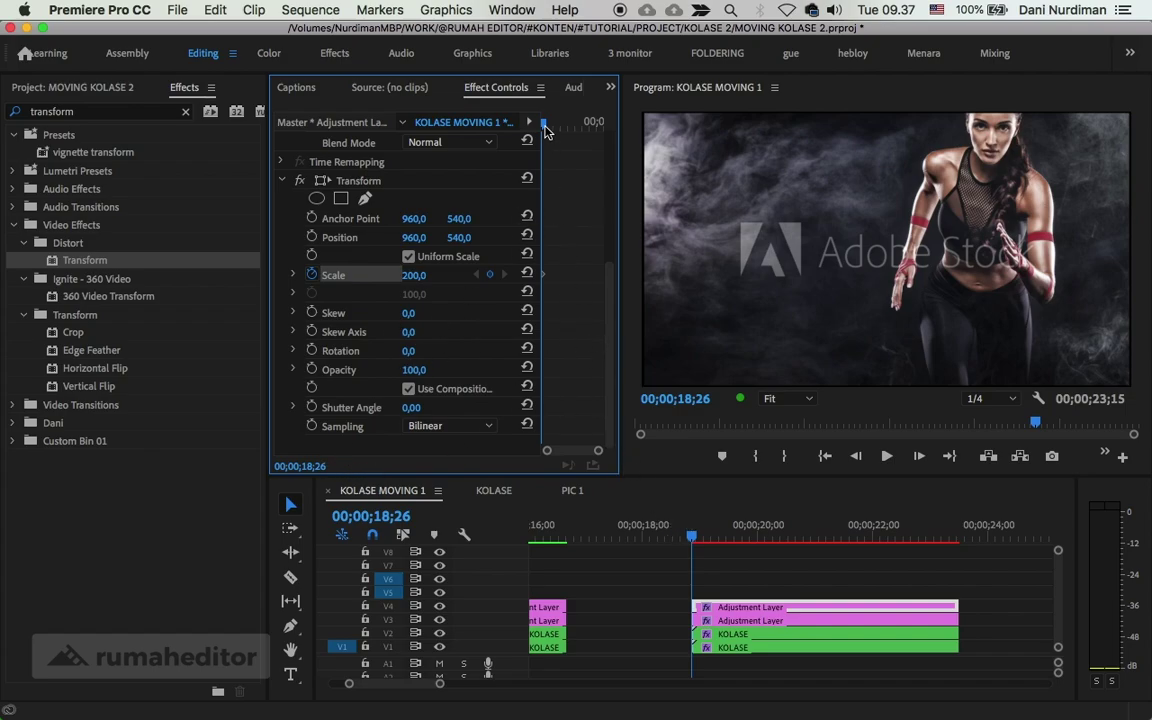
- Move one second ahead to 19;26 and keyframe Scale at 100
{"action": "left_click_drag", "start_coordinate": [543, 122], "coordinate": [550, 122]}
{"action": "left_click", "coordinate": [310, 465]}
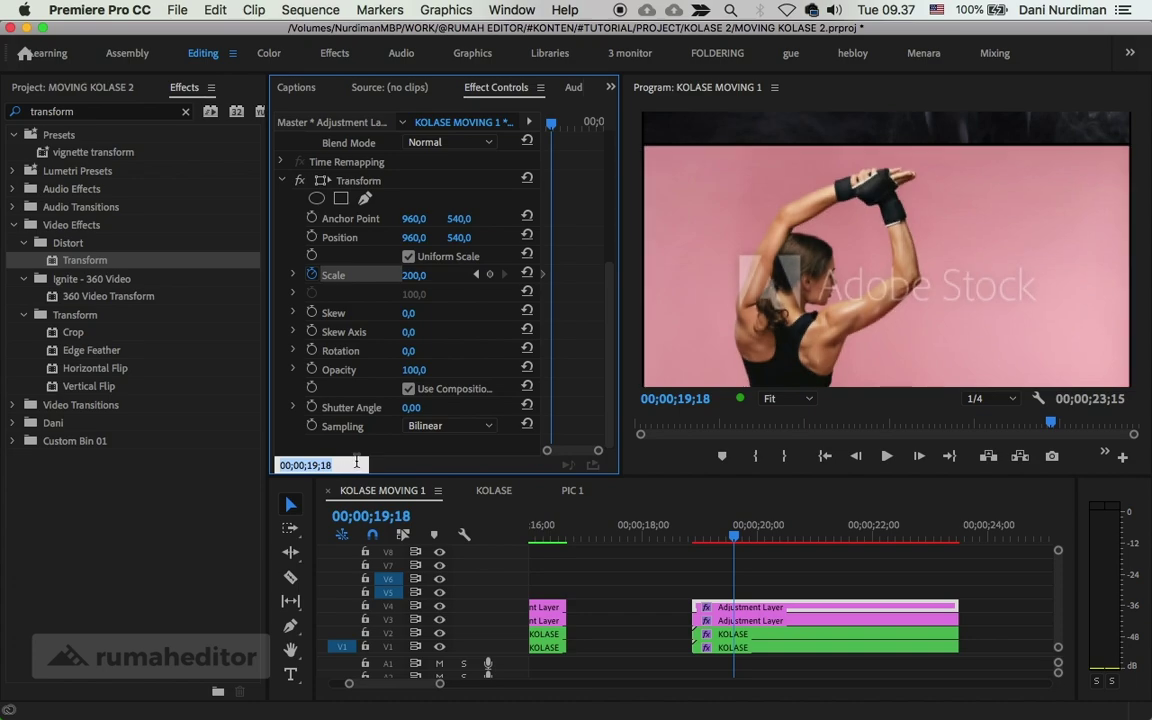
{"action": "type", "text": "+100"}
{"action": "key", "text": "Return"}
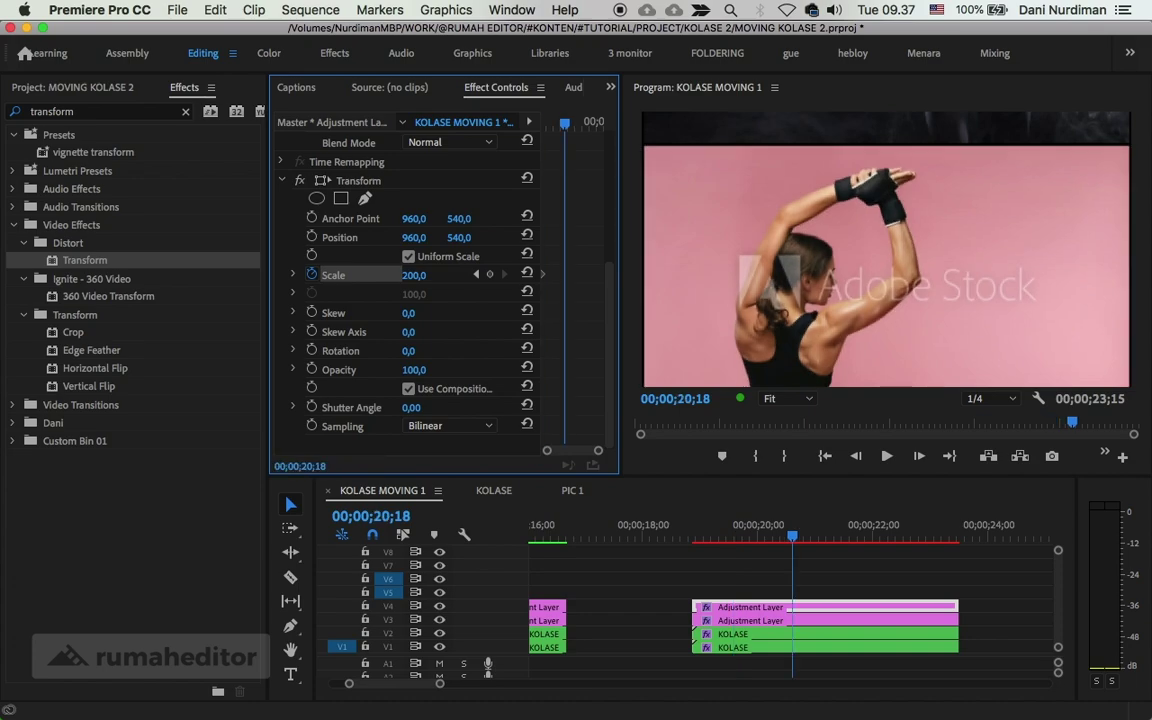
{"action": "left_click_drag", "start_coordinate": [310, 466], "coordinate": [297, 468]}
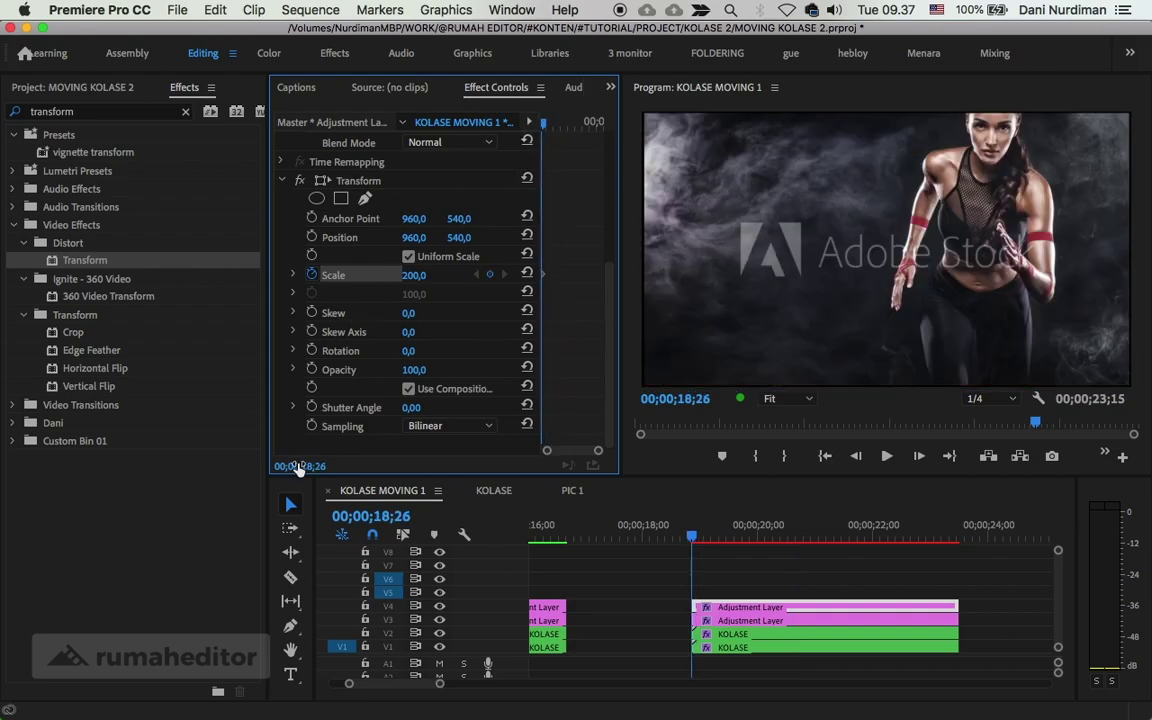
{"action": "left_click", "coordinate": [297, 466]}
{"action": "type", "text": "+100"}
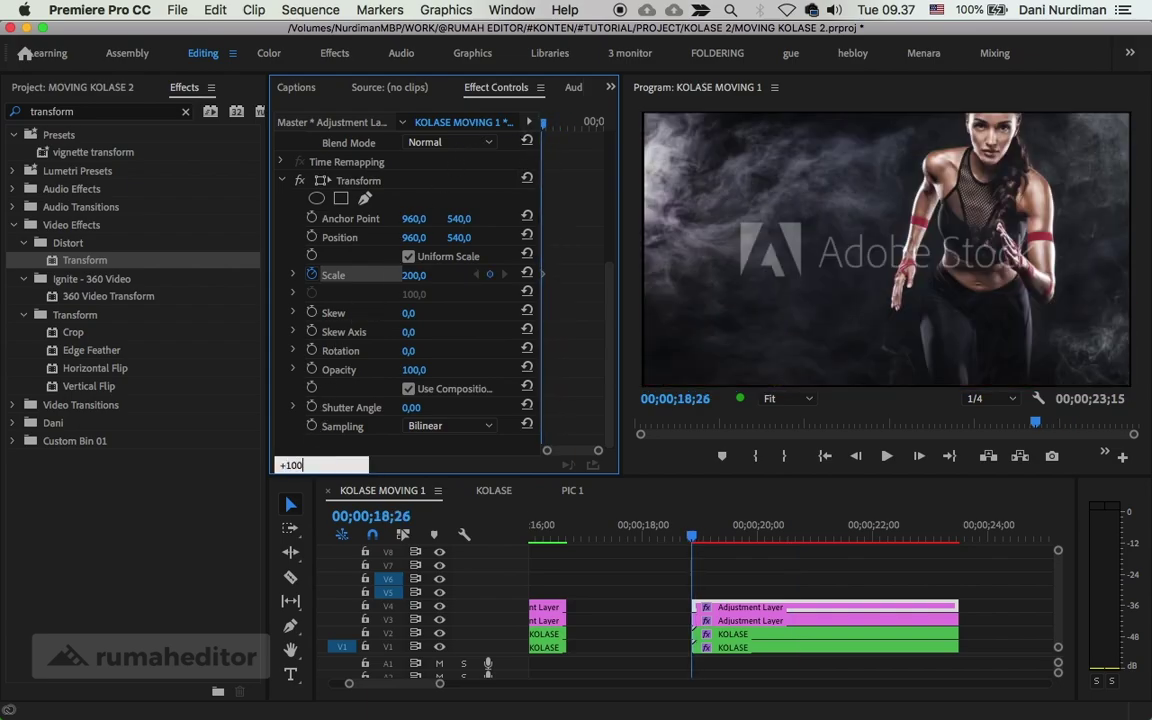
{"action": "key", "text": "Return"}
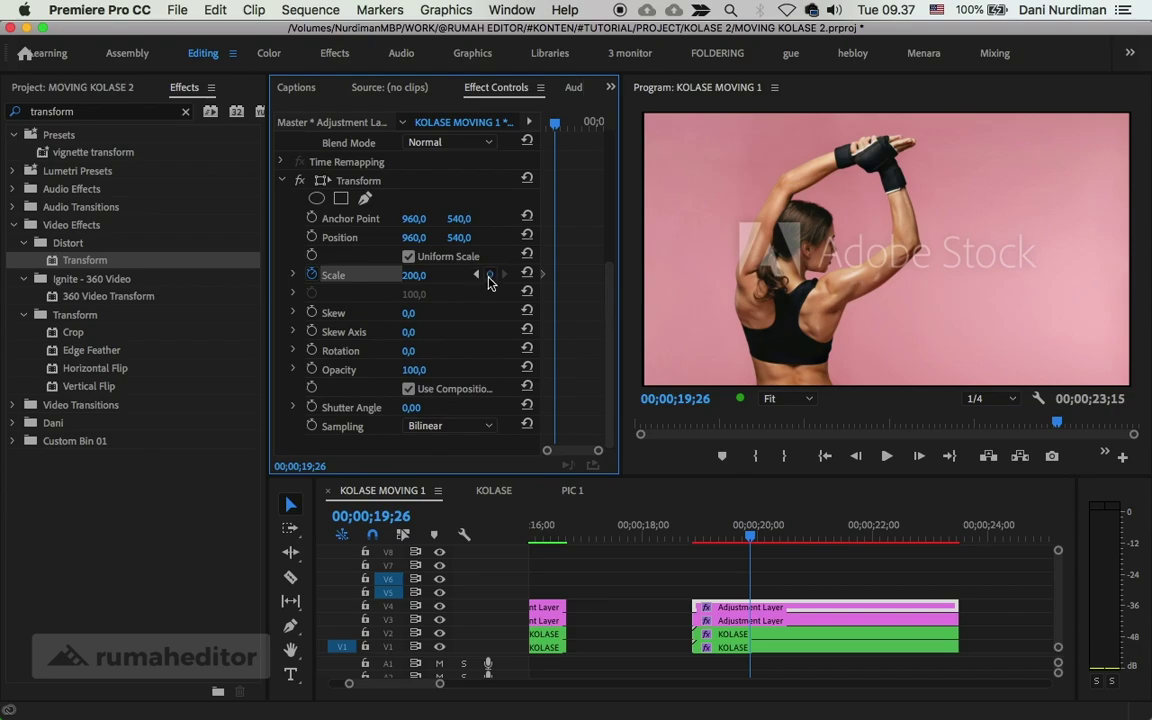
{"action": "left_click", "coordinate": [489, 274]}
{"action": "left_click", "coordinate": [425, 274]}
{"action": "type", "text": "100"}
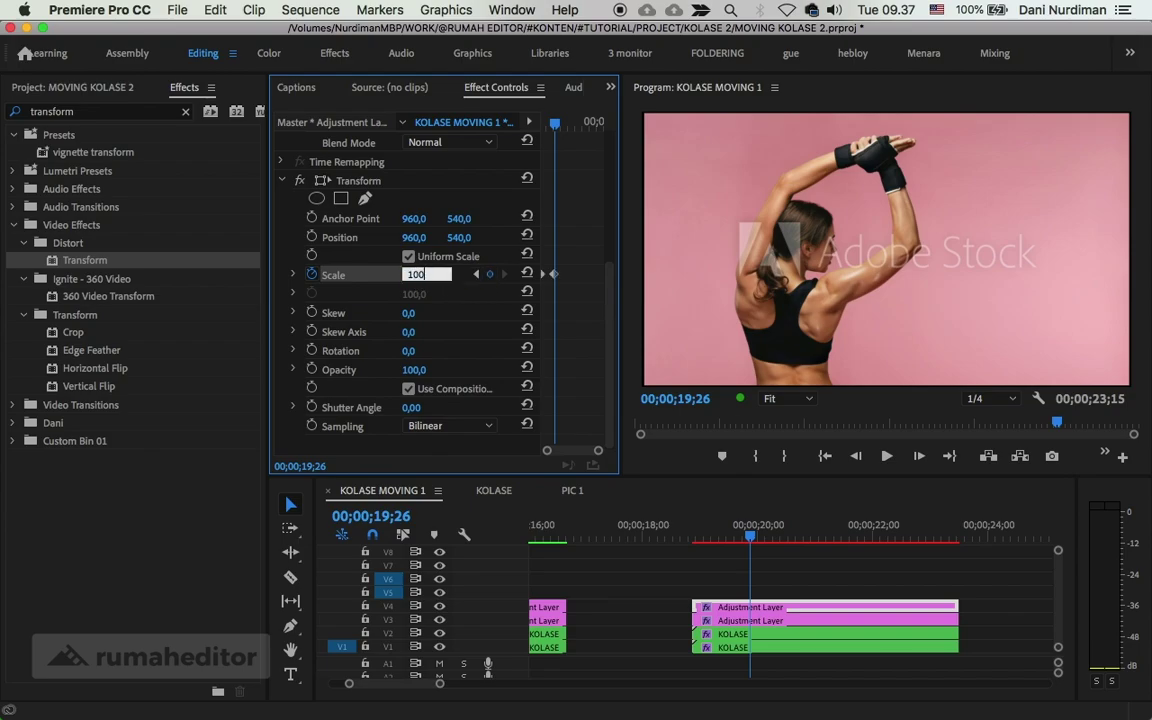
{"action": "key", "text": "Return"}
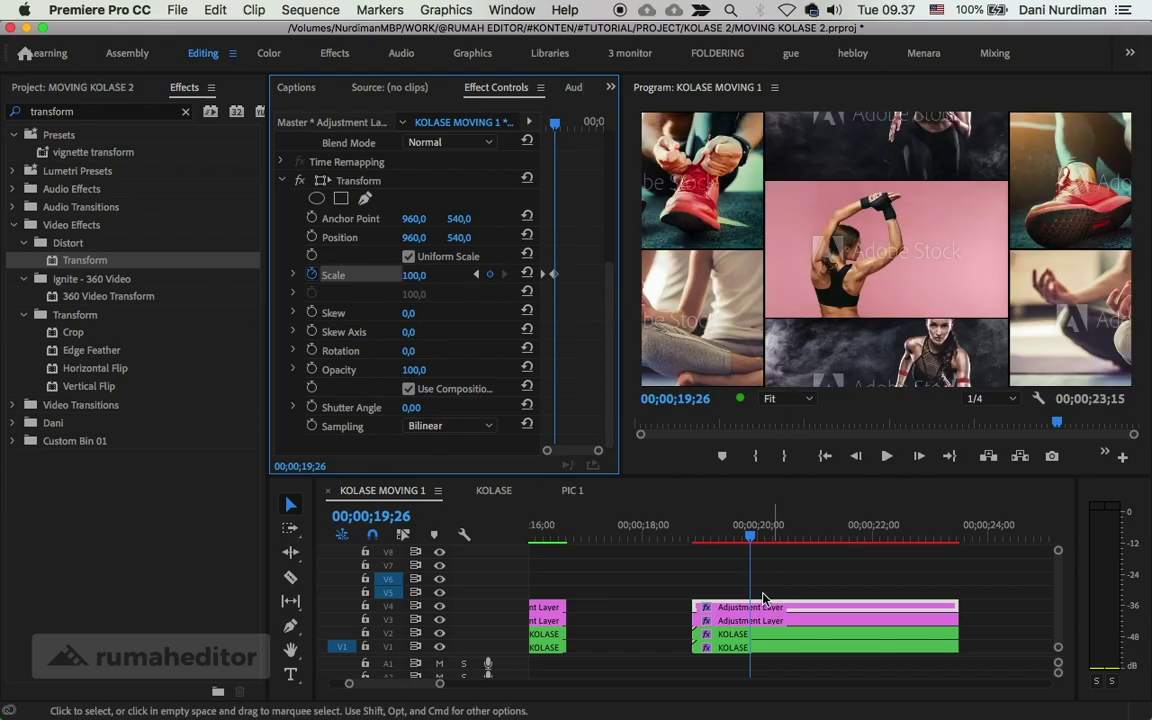
- Preview the 200-to-100 zoom and park the playhead on the ending Scale keyframe
{"action": "left_click_drag", "start_coordinate": [555, 123], "coordinate": [536, 123]}
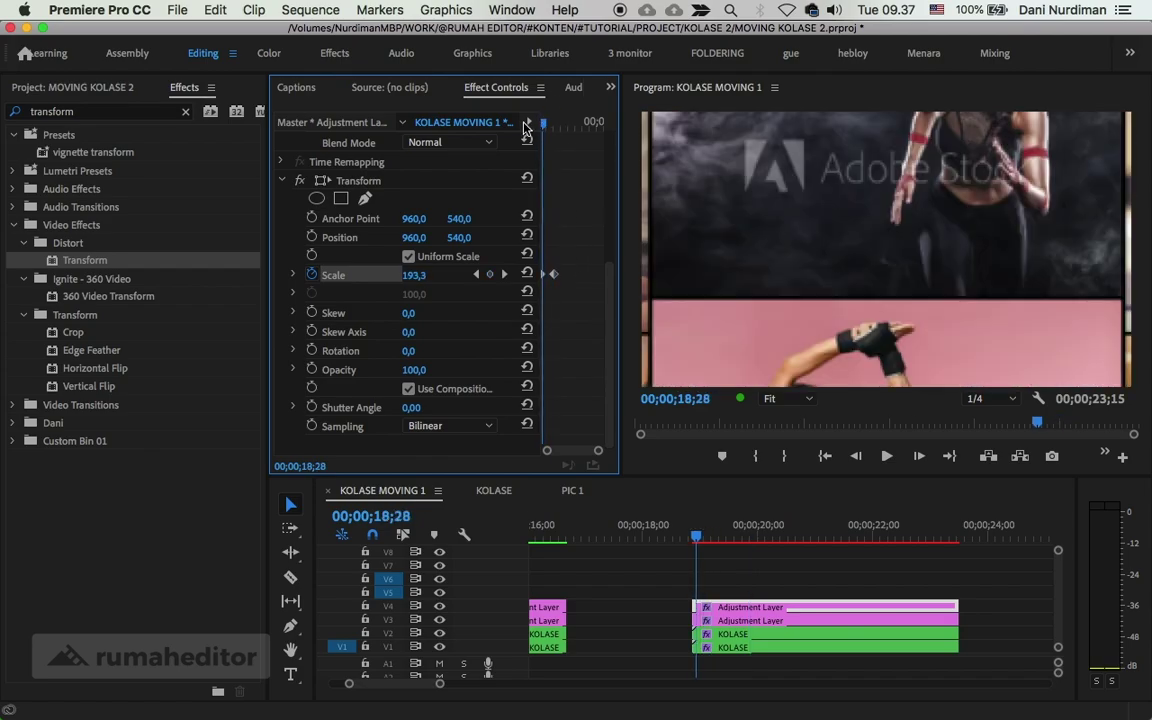
{"action": "key", "text": "space"}
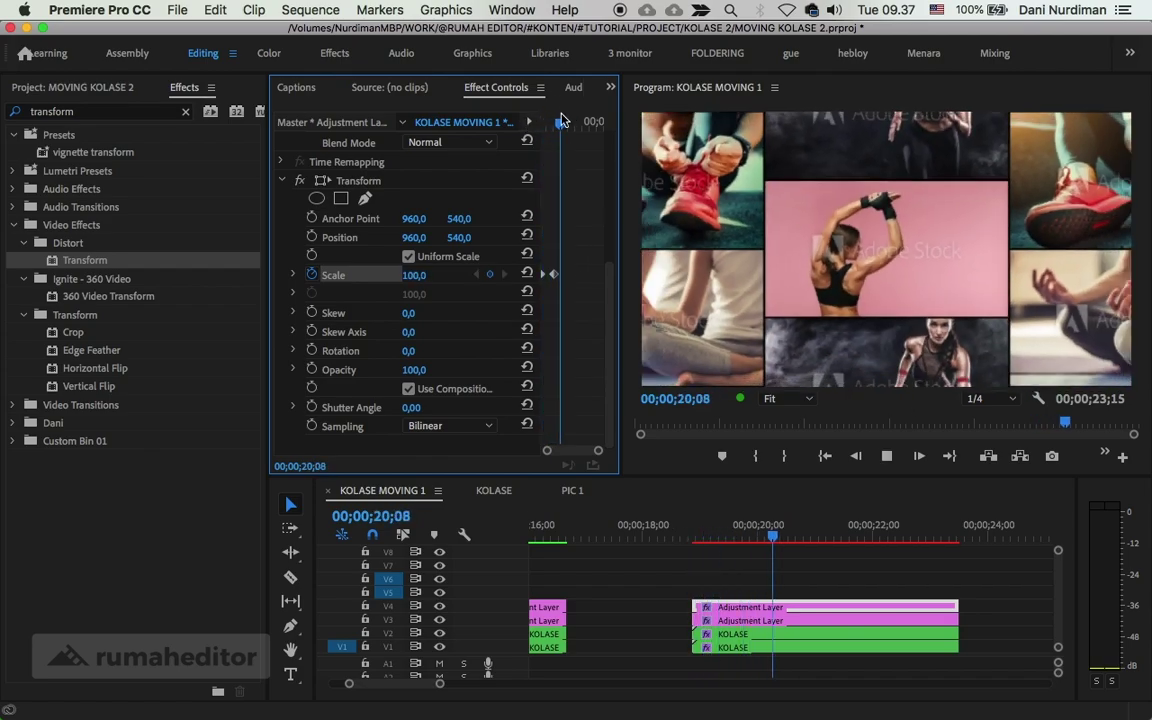
{"action": "key", "text": "space"}
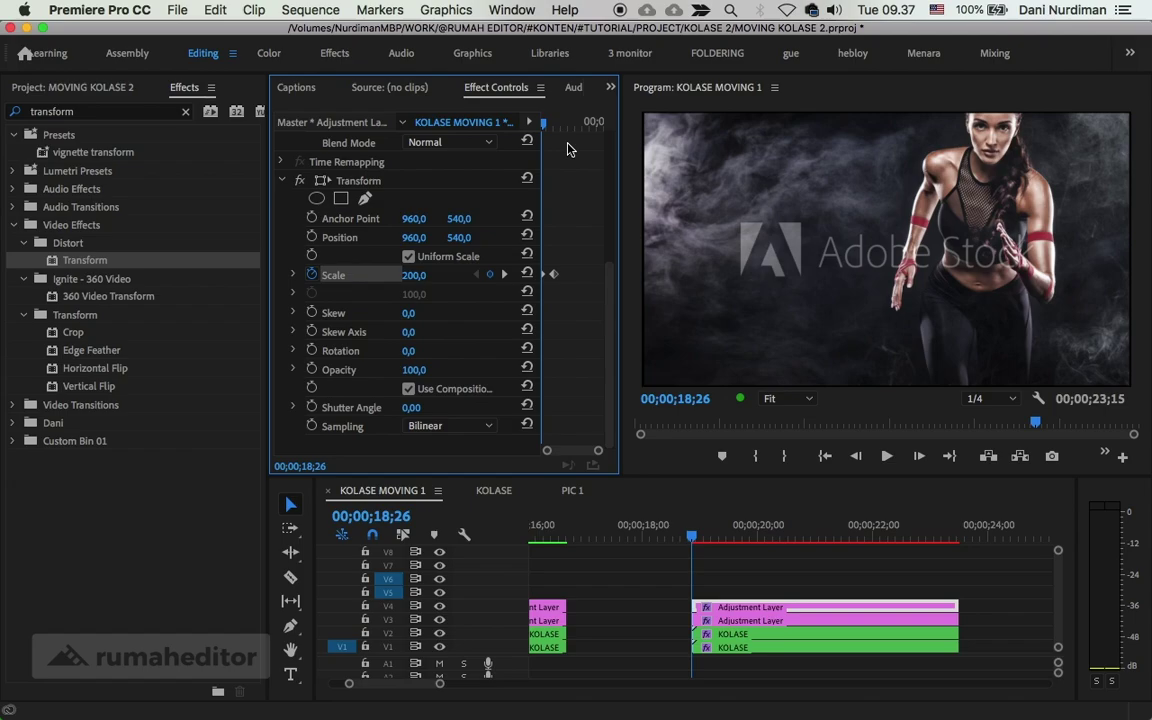
{"action": "key", "text": "space"}
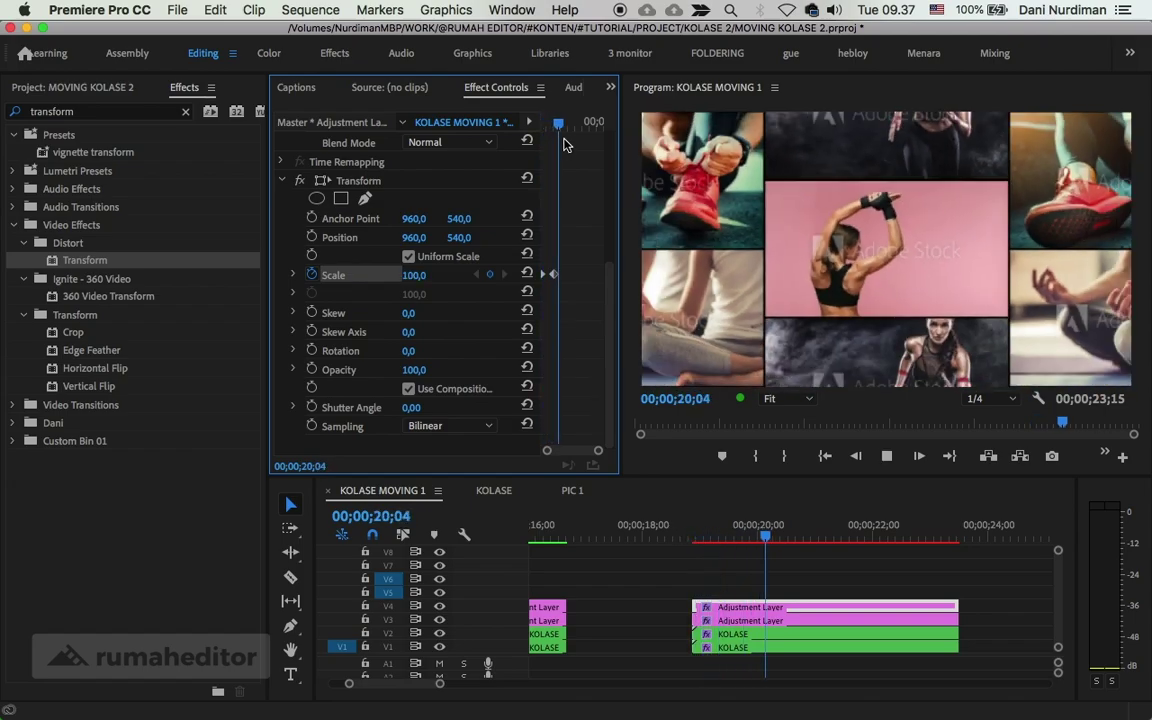
{"action": "key", "text": "space"}
{"action": "left_click_drag", "start_coordinate": [560, 128], "coordinate": [557, 211]}
- Make the end Scale keyframe Bezier and show its value and velocity graphs full-screen
{"action": "right_click", "coordinate": [553, 274]}
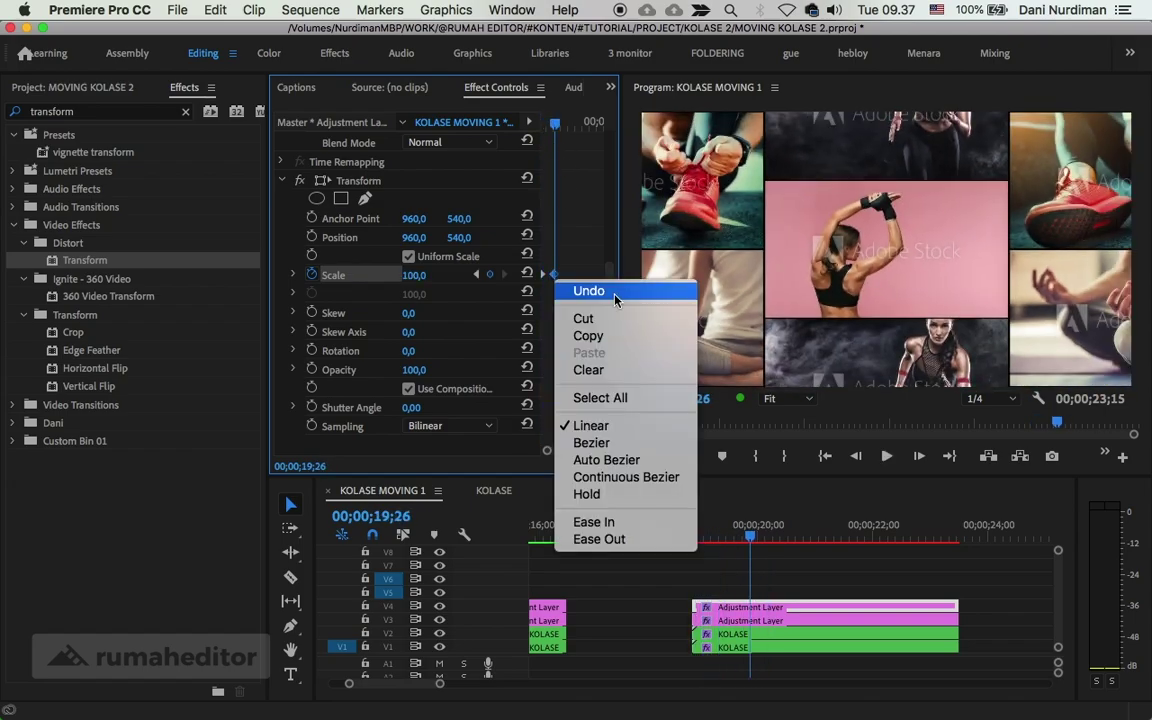
{"action": "left_click", "coordinate": [627, 445]}
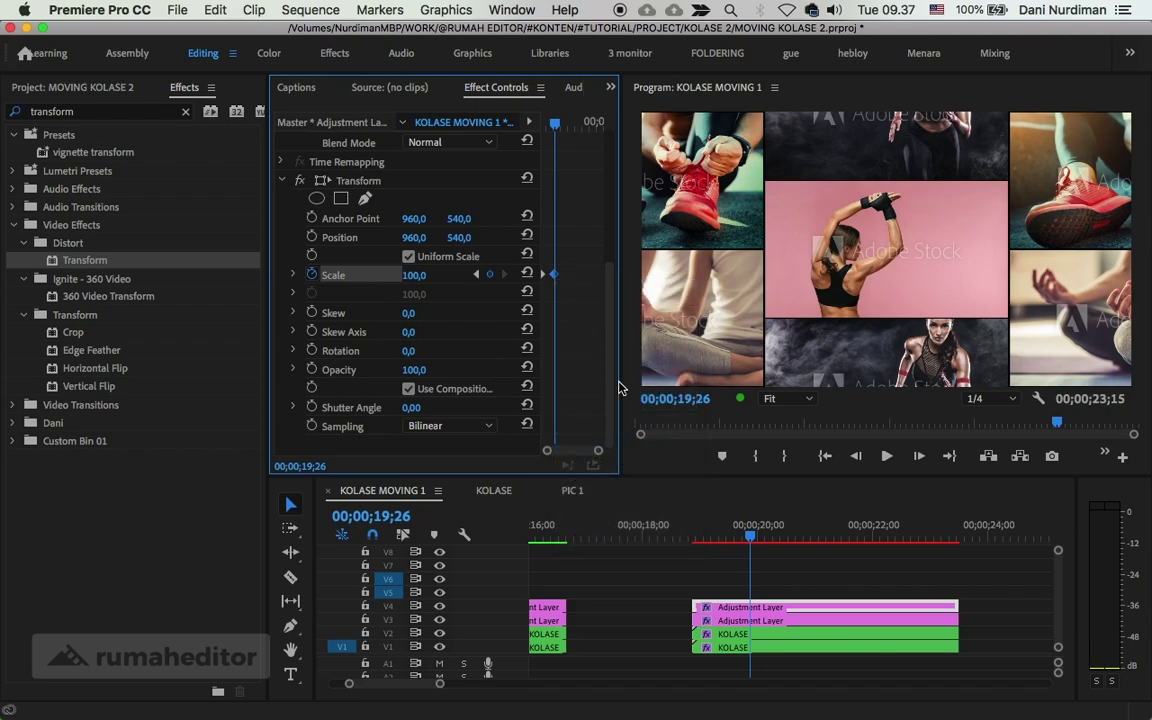
{"action": "left_click", "coordinate": [294, 276]}
{"action": "key", "text": "grave"}
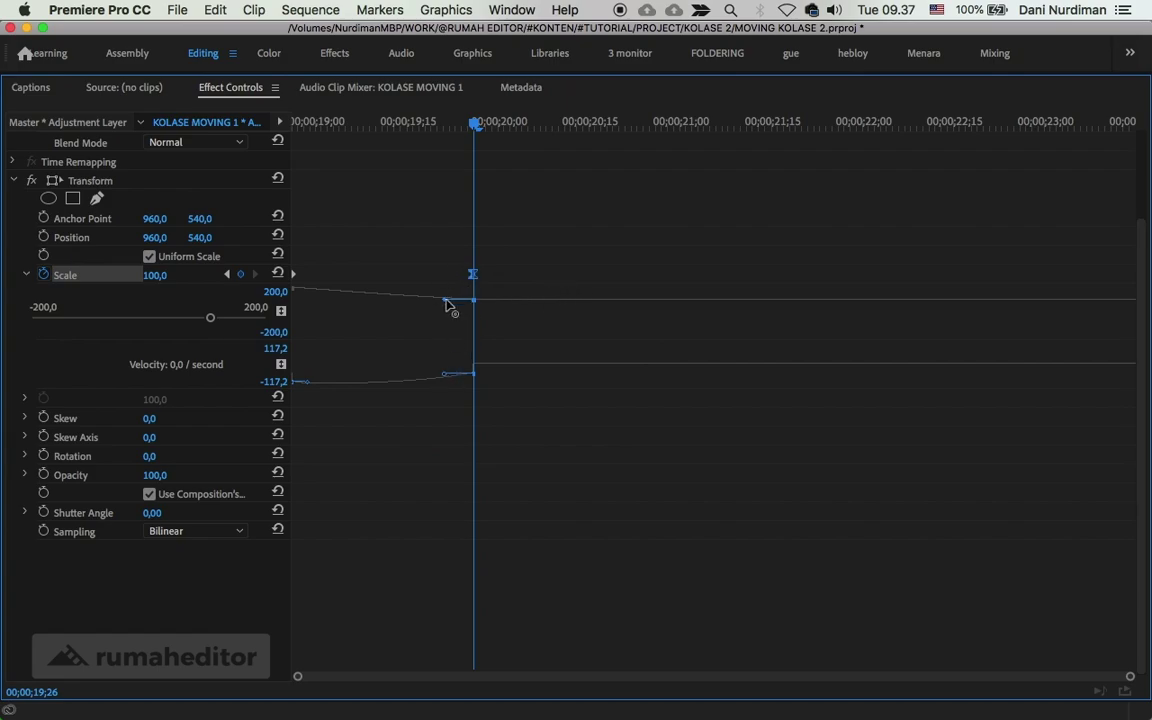
- Drag the Scale velocity handles so the zoom eases gradually into 100, then restore the layout
{"action": "left_click_drag", "start_coordinate": [444, 300], "coordinate": [390, 307]}
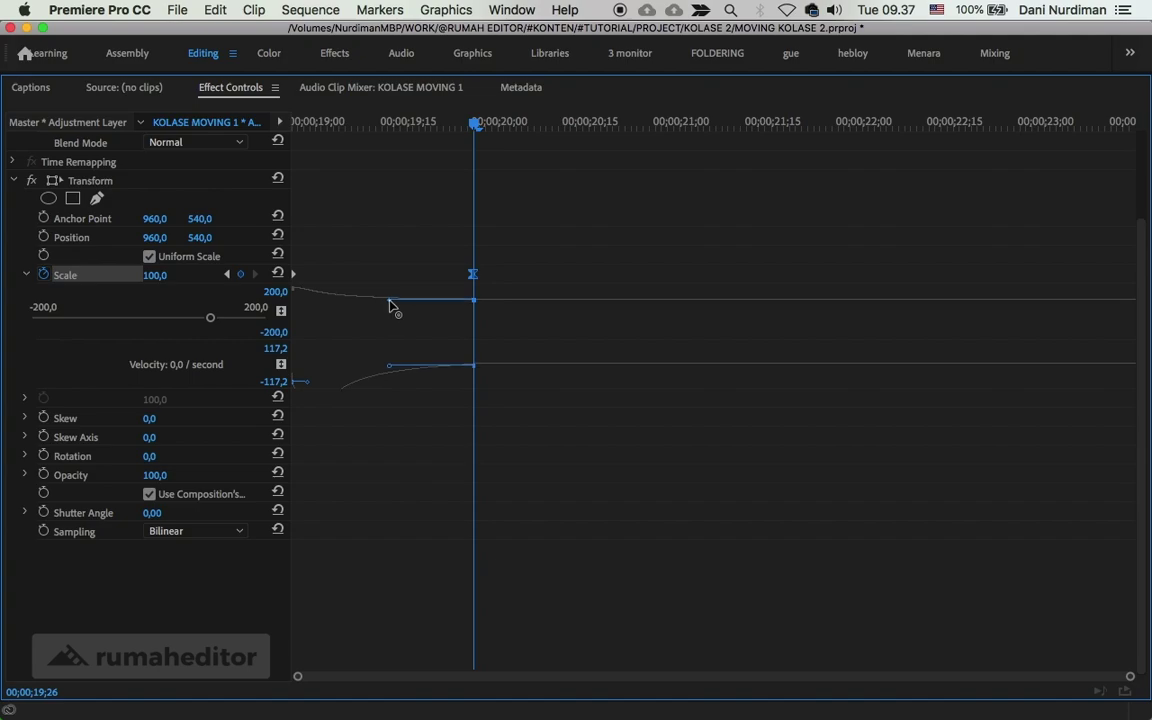
{"action": "left_click_drag", "start_coordinate": [390, 307], "coordinate": [389, 306]}
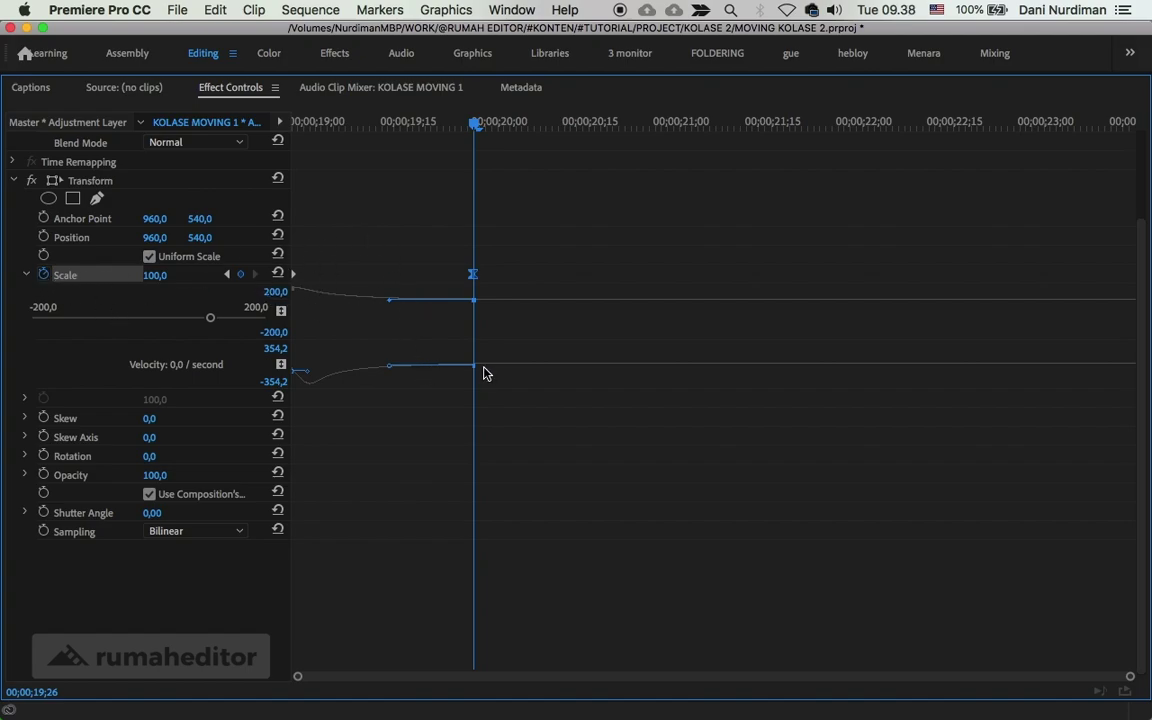
{"action": "left_click_drag", "start_coordinate": [363, 389], "coordinate": [360, 447]}
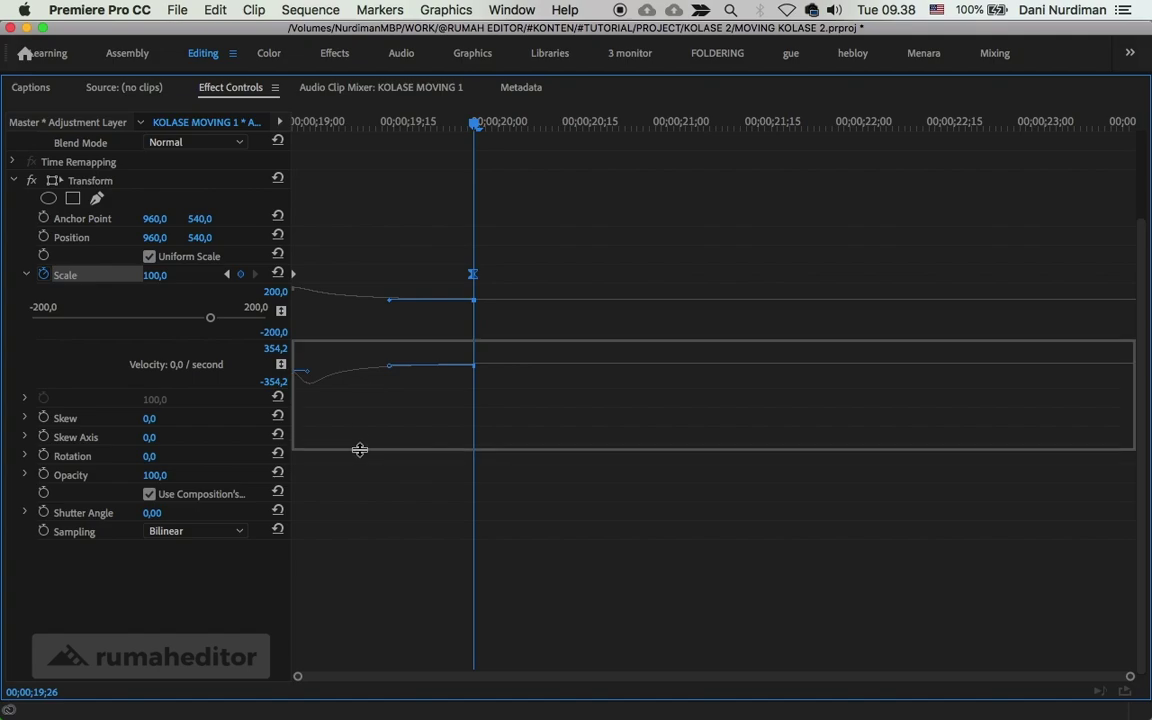
{"action": "scroll", "coordinate": [489, 423], "scroll_direction": "up", "scroll_amount": 3}
{"action": "scroll", "coordinate": [366, 393], "scroll_direction": "down", "scroll_amount": 2}
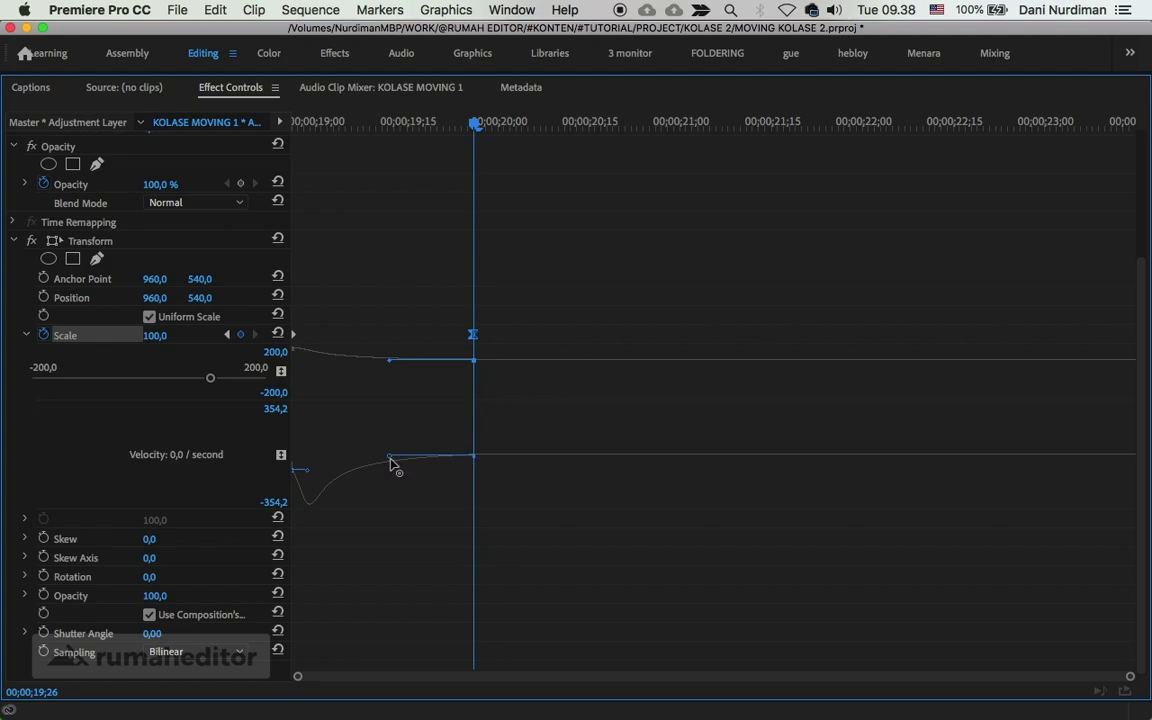
{"action": "left_click_drag", "start_coordinate": [390, 462], "coordinate": [397, 461]}
{"action": "left_click_drag", "start_coordinate": [391, 459], "coordinate": [393, 461]}
{"action": "left_click_drag", "start_coordinate": [393, 459], "coordinate": [396, 461]}
{"action": "left_click", "coordinate": [532, 241]}
{"action": "key", "text": "grave"}
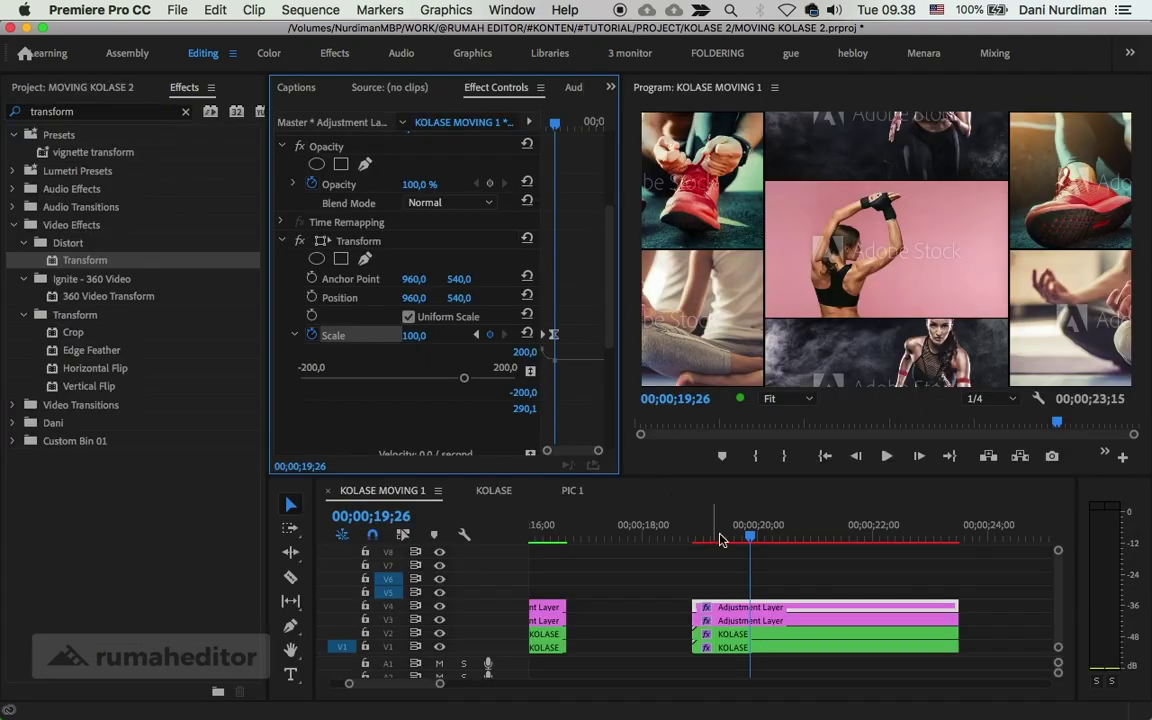
- Play and scrub the sequence to check the eased zoom
{"action": "left_click", "coordinate": [697, 541]}
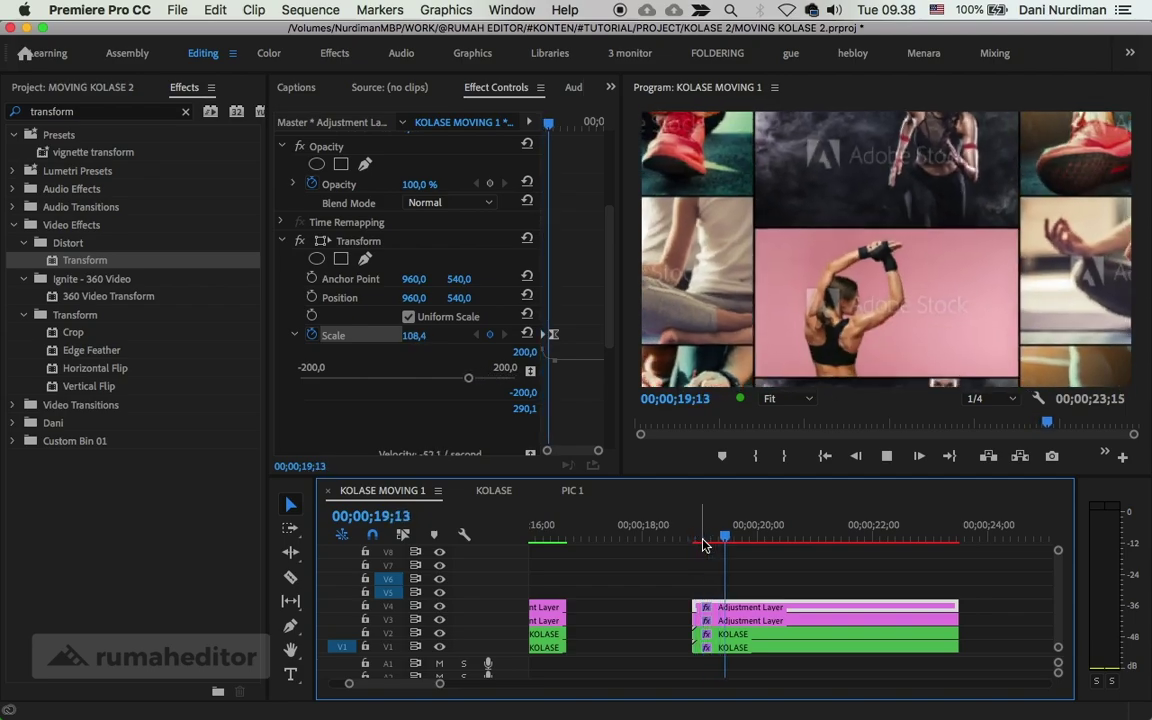
{"action": "key", "text": "space"}
{"action": "key", "text": "space"}
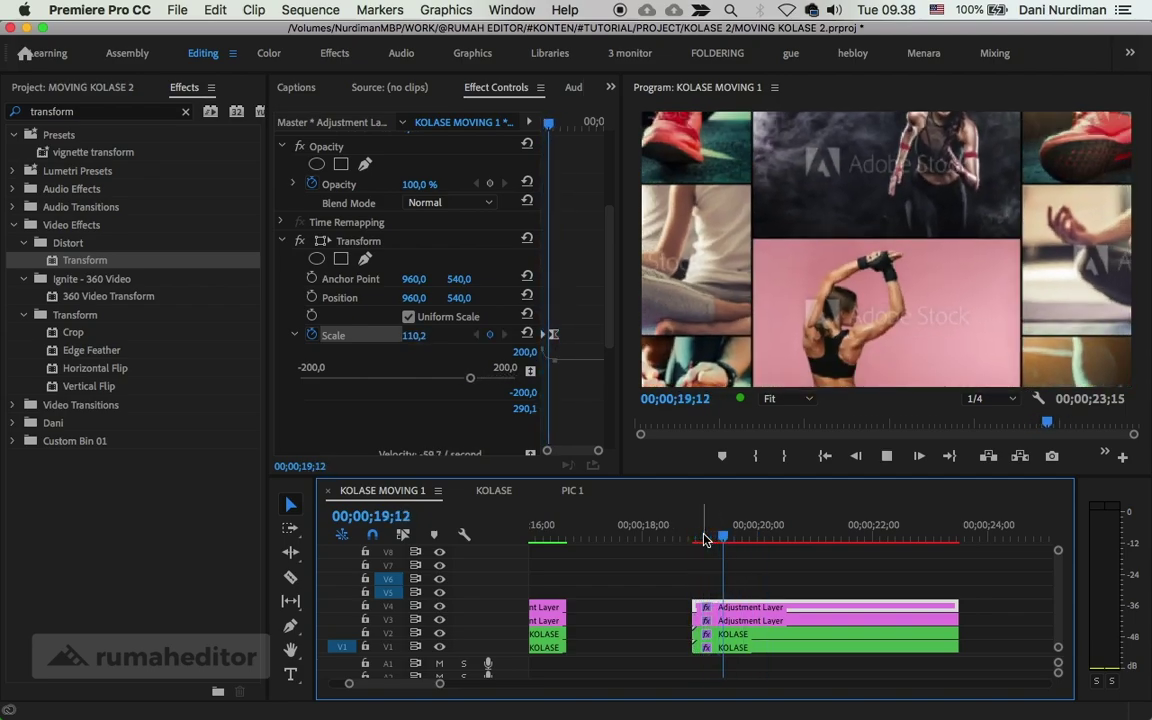
{"action": "key", "text": "space"}
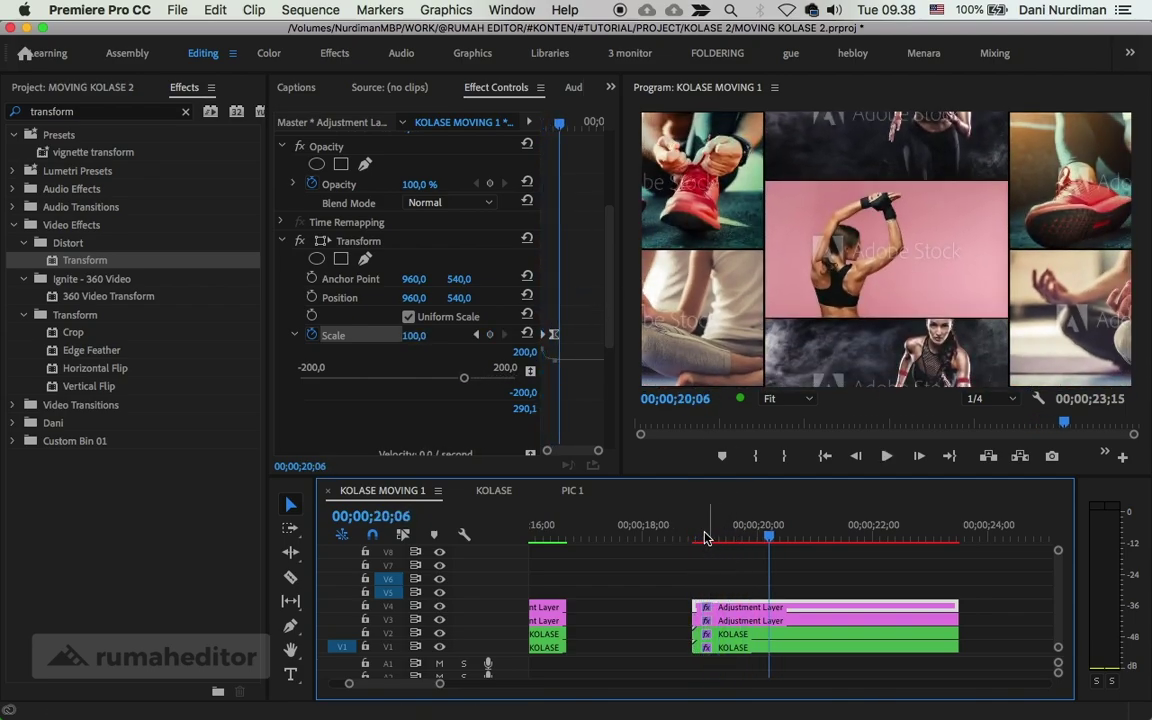
{"action": "left_click_drag", "start_coordinate": [708, 537], "coordinate": [738, 541]}
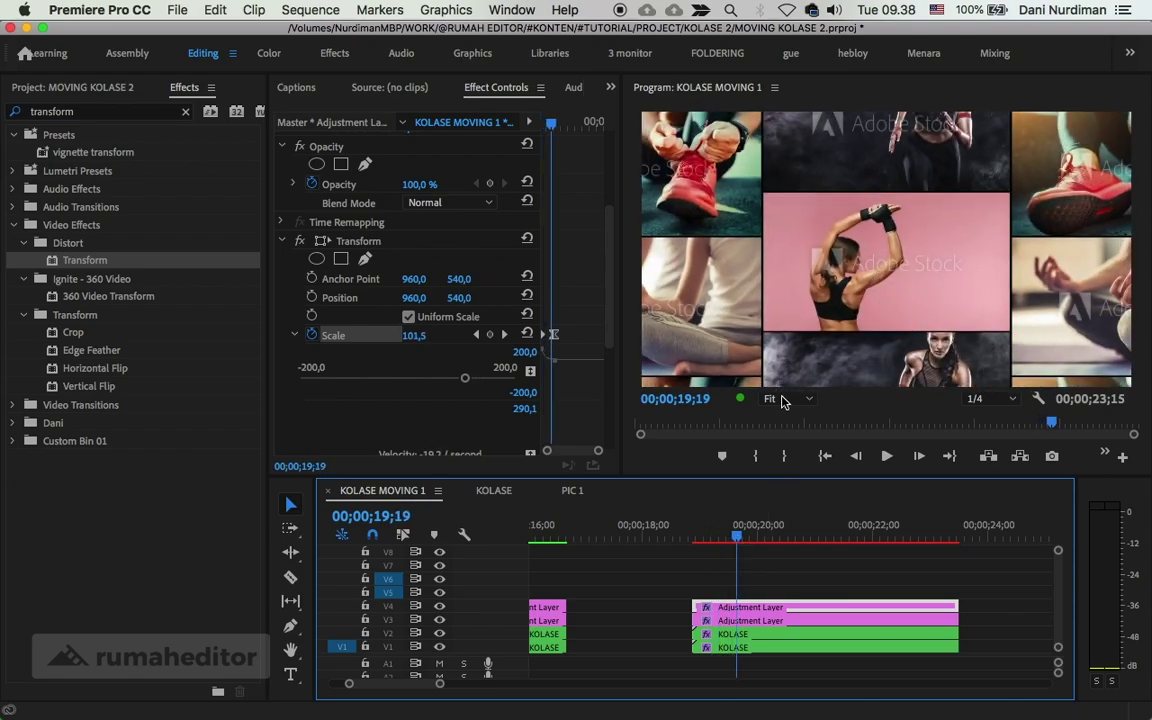
{"action": "key", "text": "shift+Right"}
{"action": "key", "text": "shift+Right"}
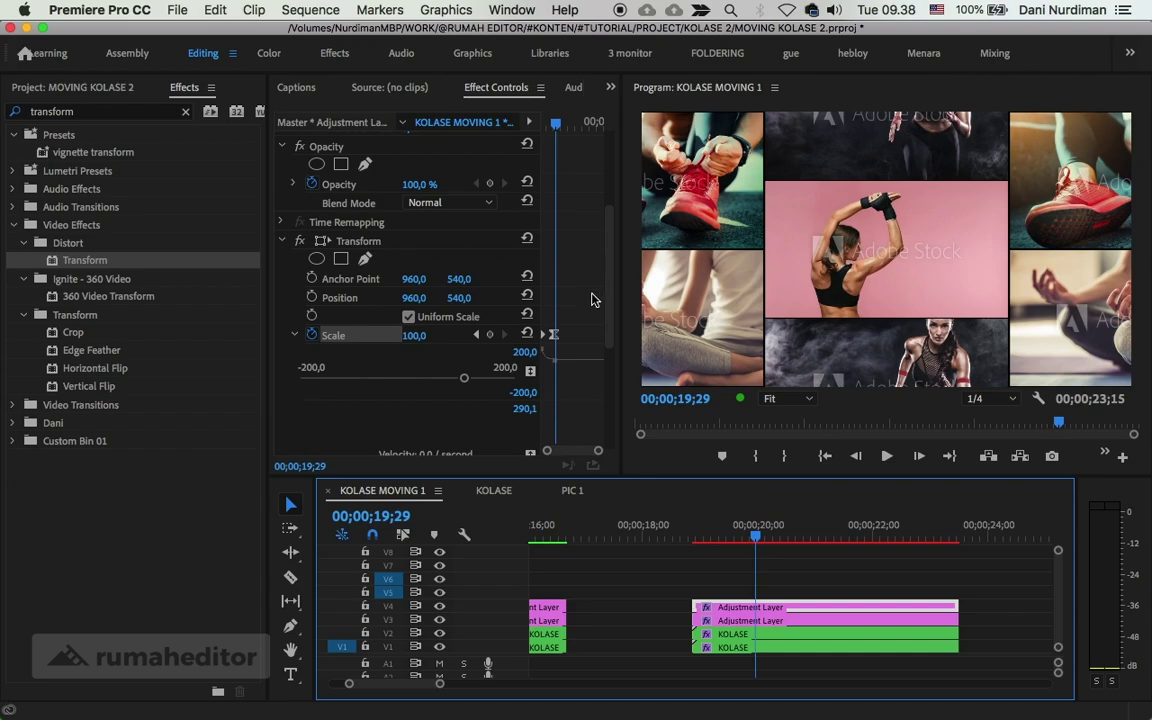
{"action": "scroll", "coordinate": [591, 300], "scroll_direction": "down", "scroll_amount": 3}
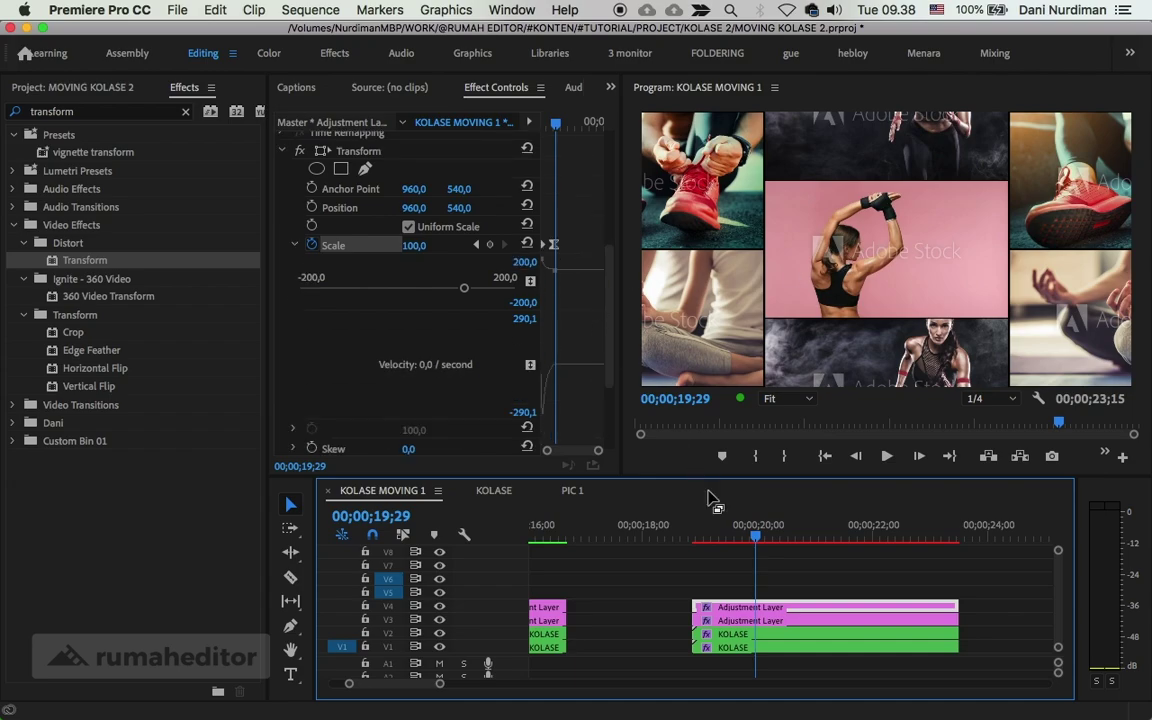
- Move the V2 KOLASE clip's Shift Center end keyframe to 20;26
{"action": "left_click", "coordinate": [770, 621]}
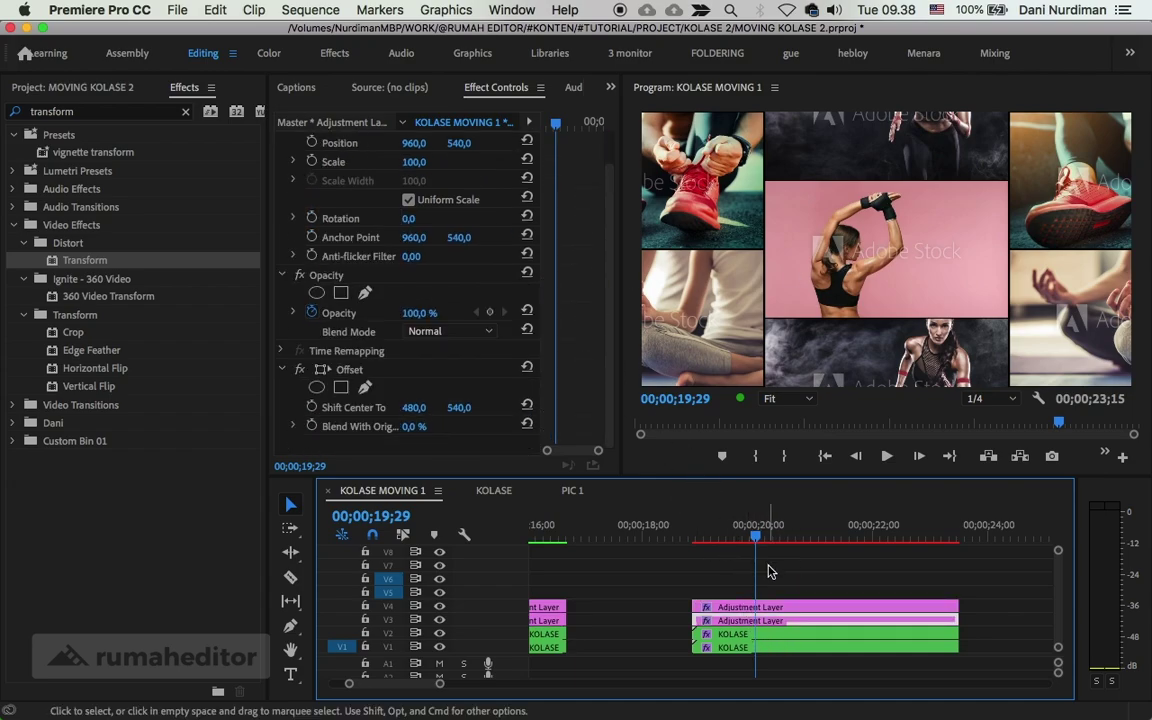
{"action": "left_click", "coordinate": [795, 634]}
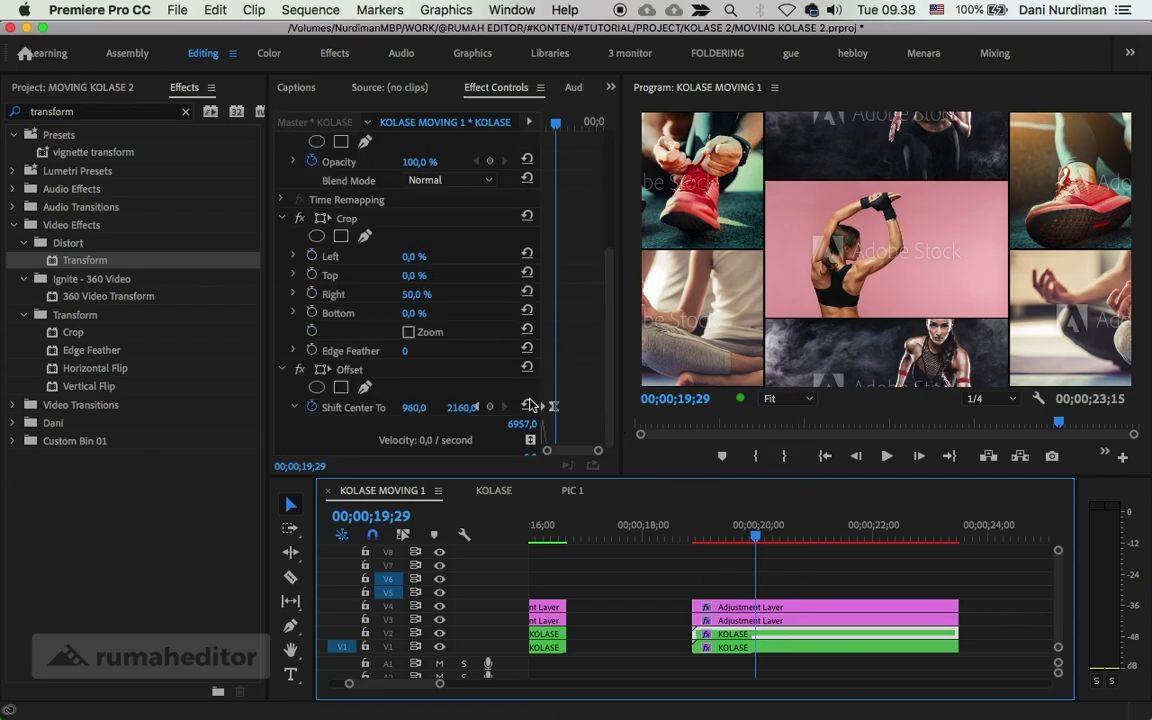
{"action": "left_click", "coordinate": [555, 122]}
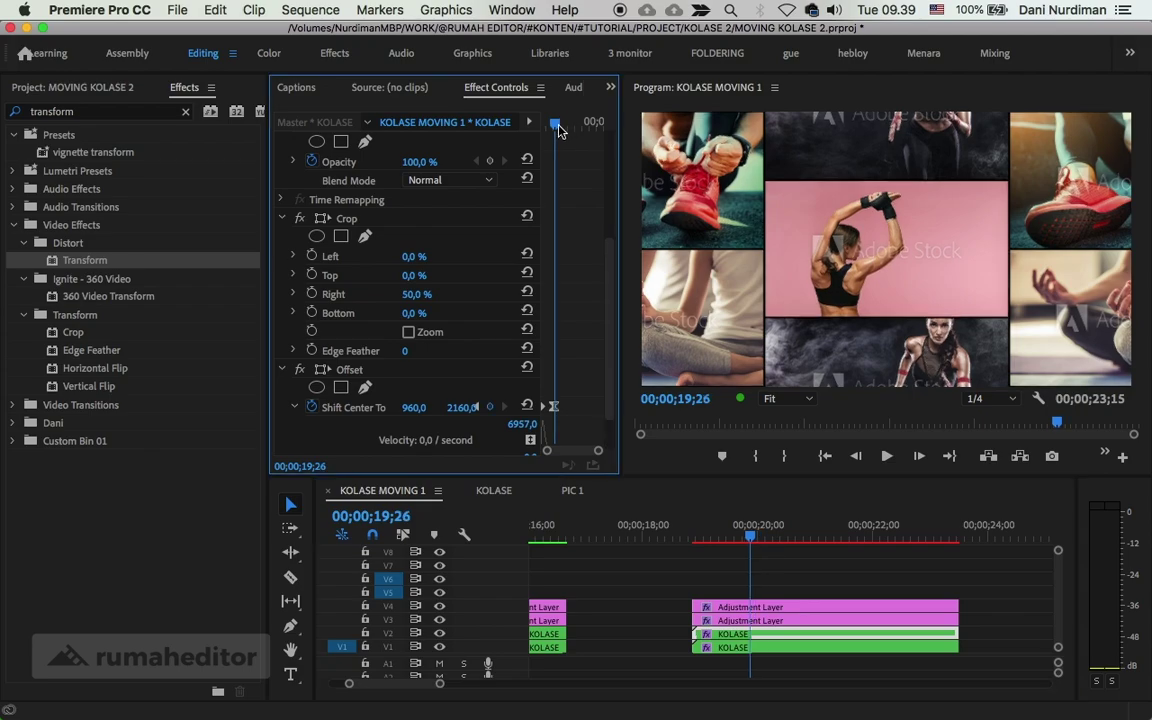
{"action": "scroll", "coordinate": [562, 322], "scroll_direction": "down", "scroll_amount": 2}
{"action": "left_click", "coordinate": [543, 122]}
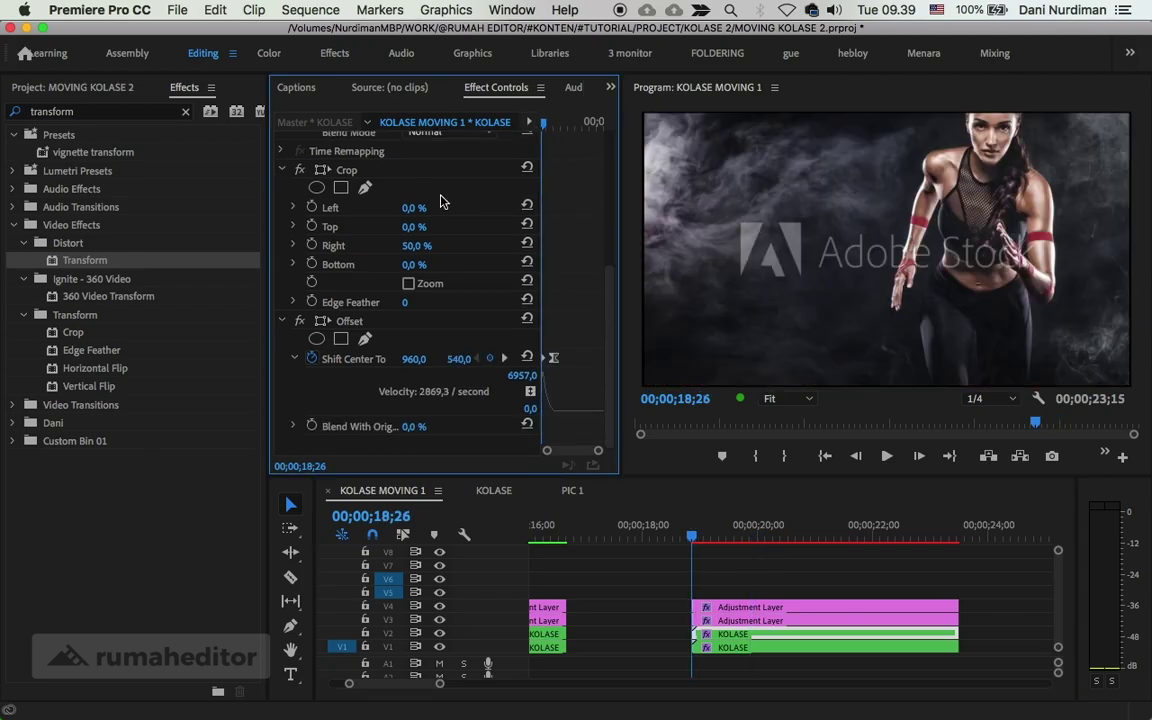
{"action": "left_click", "coordinate": [320, 465]}
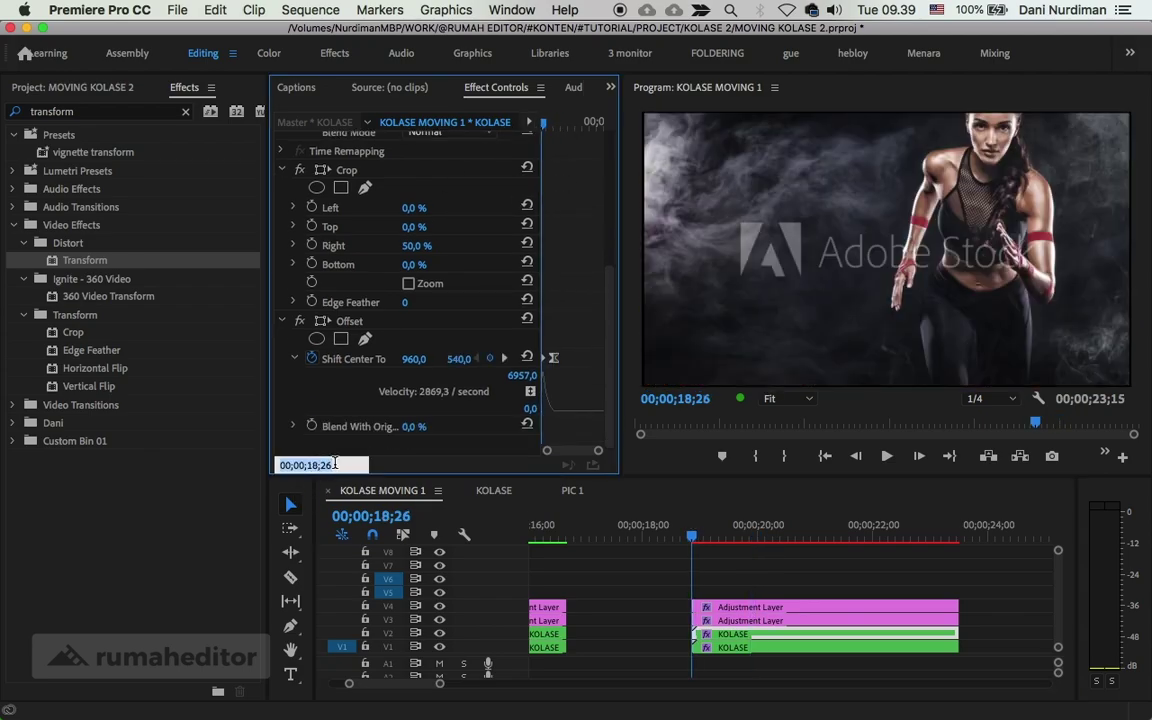
{"action": "type", "text": "+200"}
{"action": "key", "text": "Return"}
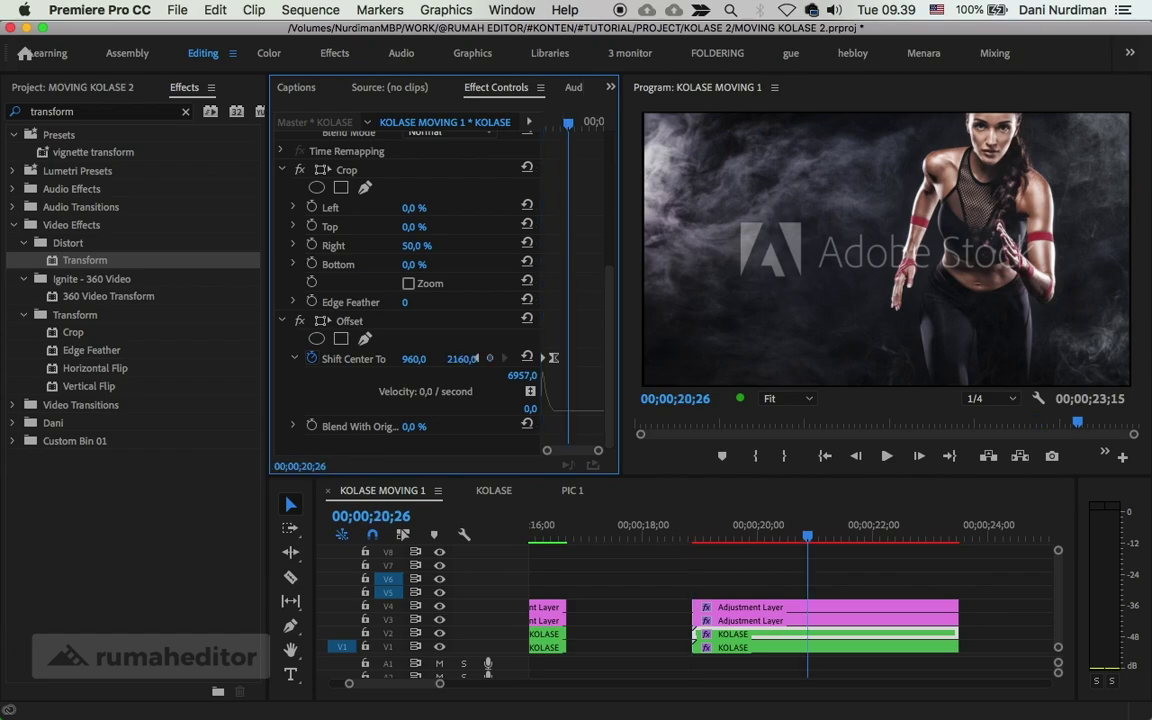
{"action": "left_click_drag", "start_coordinate": [554, 359], "coordinate": [567, 359]}
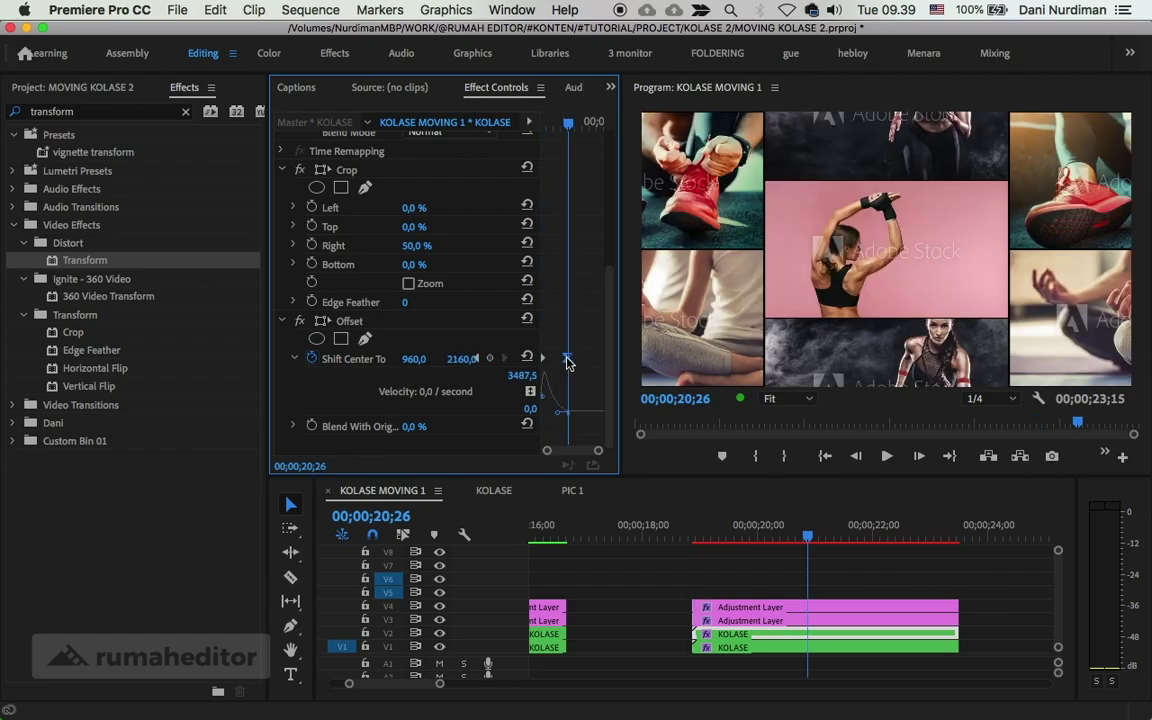
- Scrub and play the V1 KOLASE scroll animation, then select the V4 adjustment layer
{"action": "left_click", "coordinate": [760, 647]}
{"action": "scroll", "coordinate": [527, 310], "scroll_direction": "down", "scroll_amount": 5}
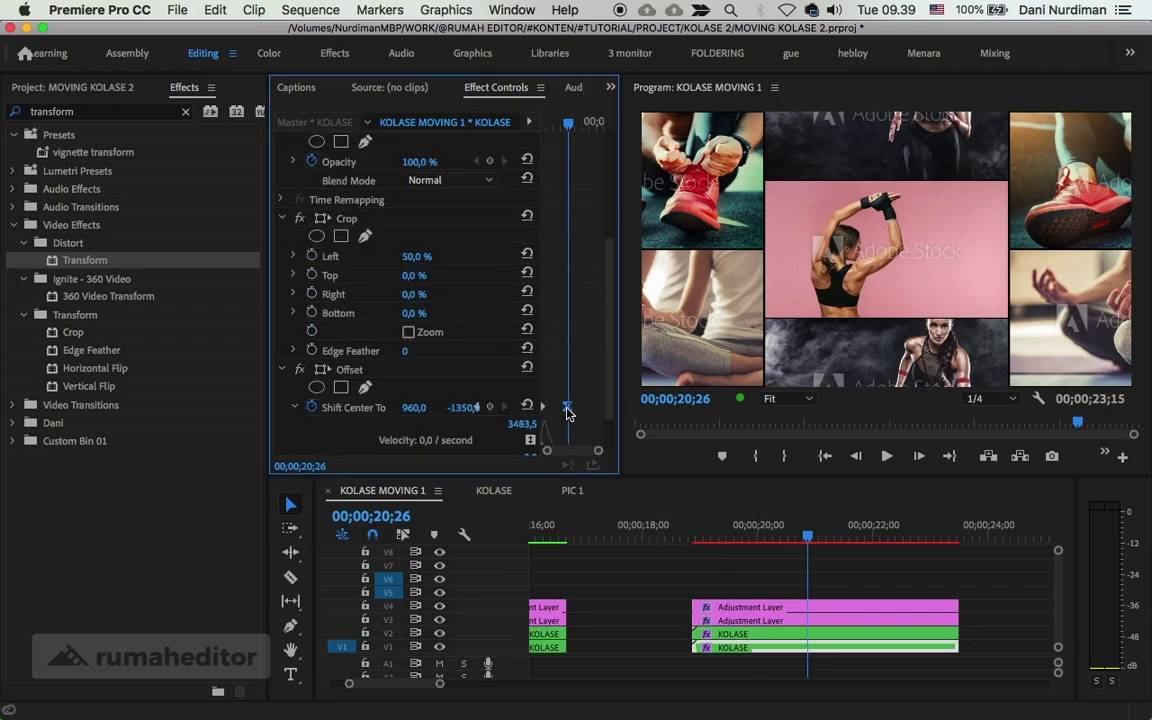
{"action": "left_click", "coordinate": [699, 537]}
{"action": "left_click_drag", "start_coordinate": [700, 539], "coordinate": [771, 537]}
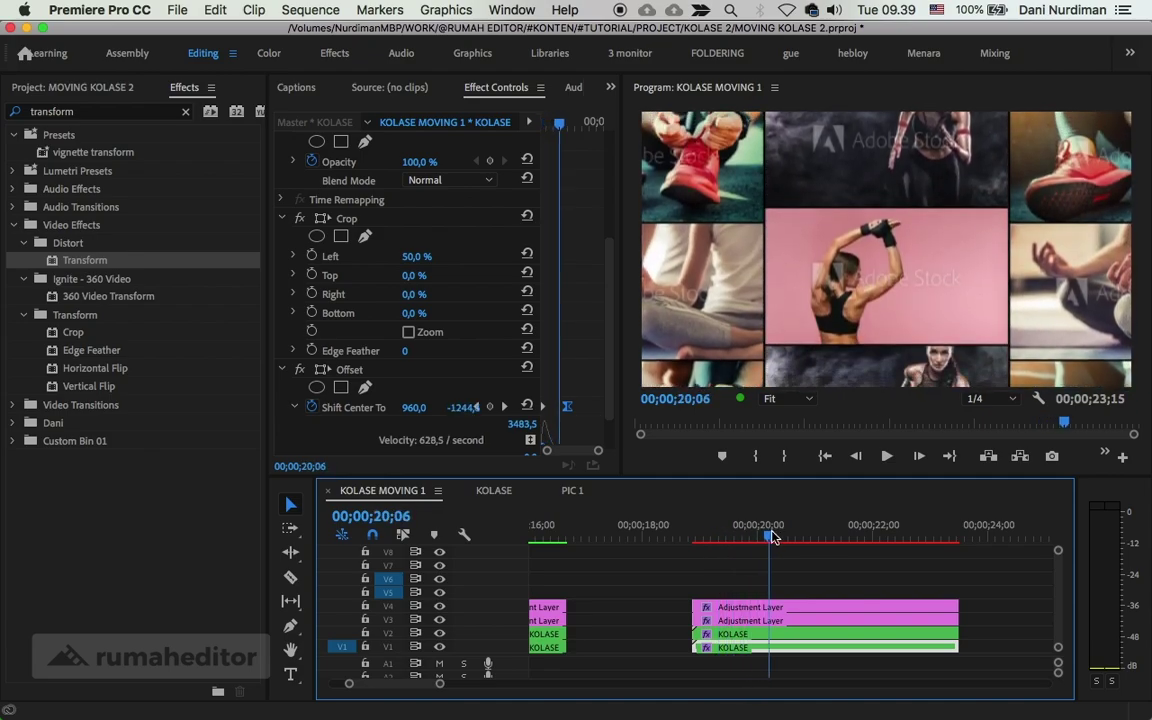
{"action": "left_click_drag", "start_coordinate": [771, 537], "coordinate": [772, 537]}
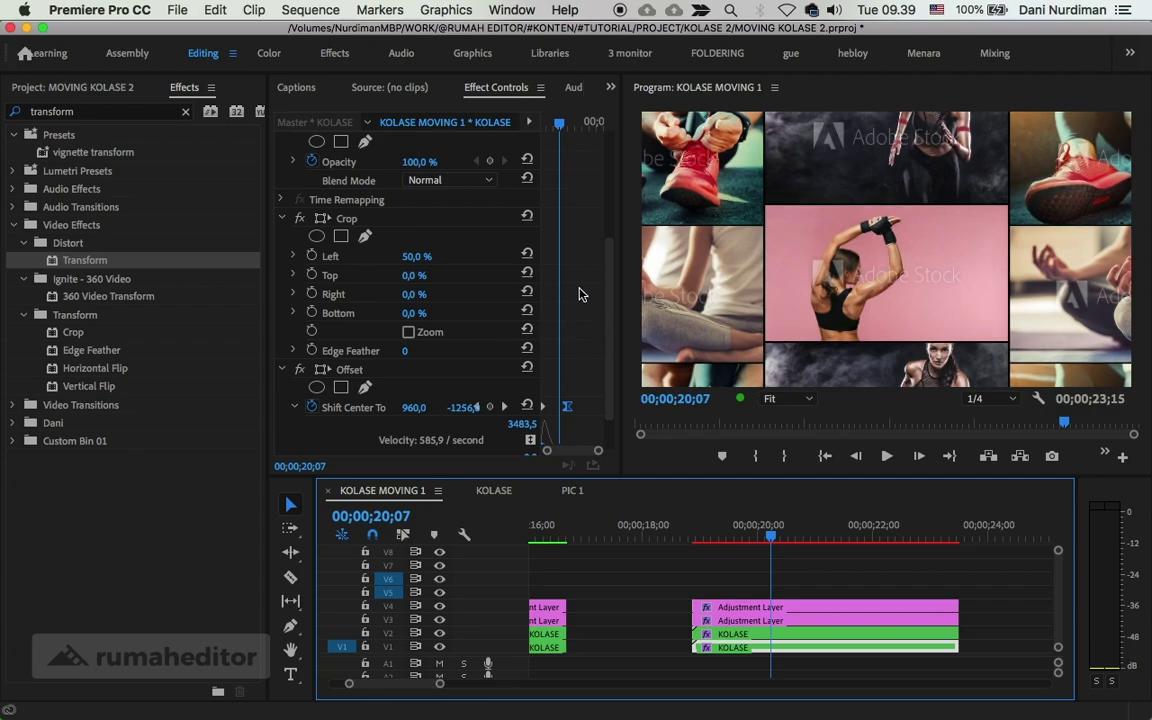
{"action": "left_click_drag", "start_coordinate": [559, 128], "coordinate": [507, 140]}
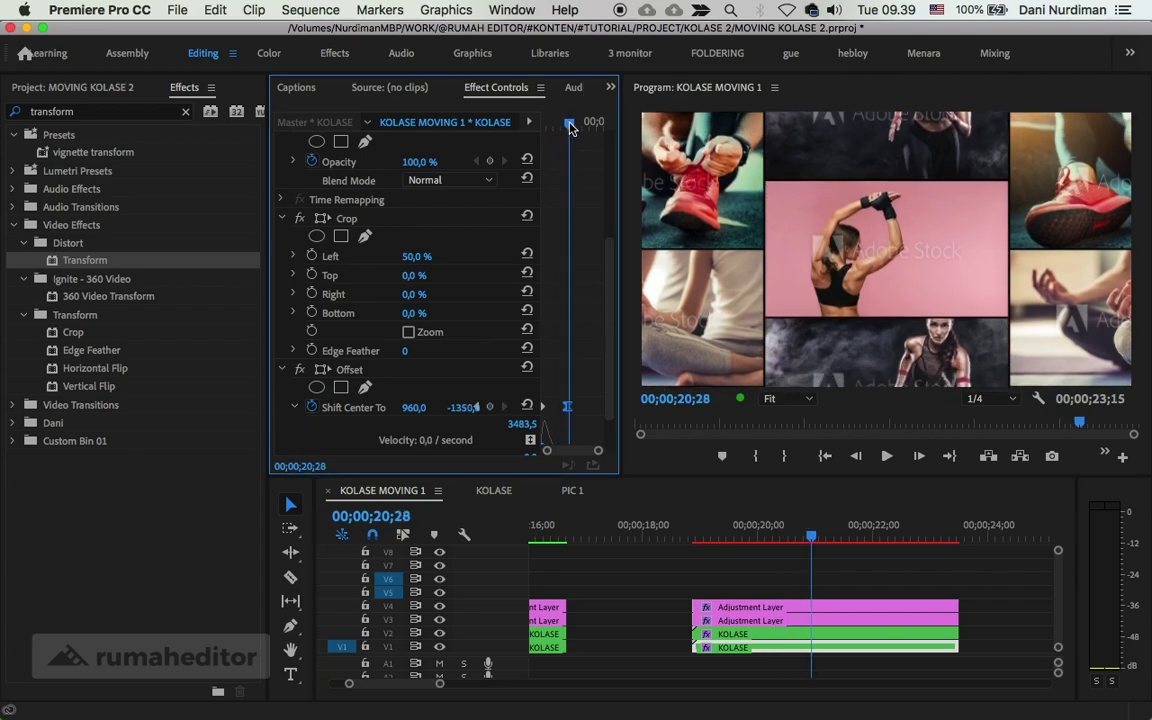
{"action": "key", "text": "space"}
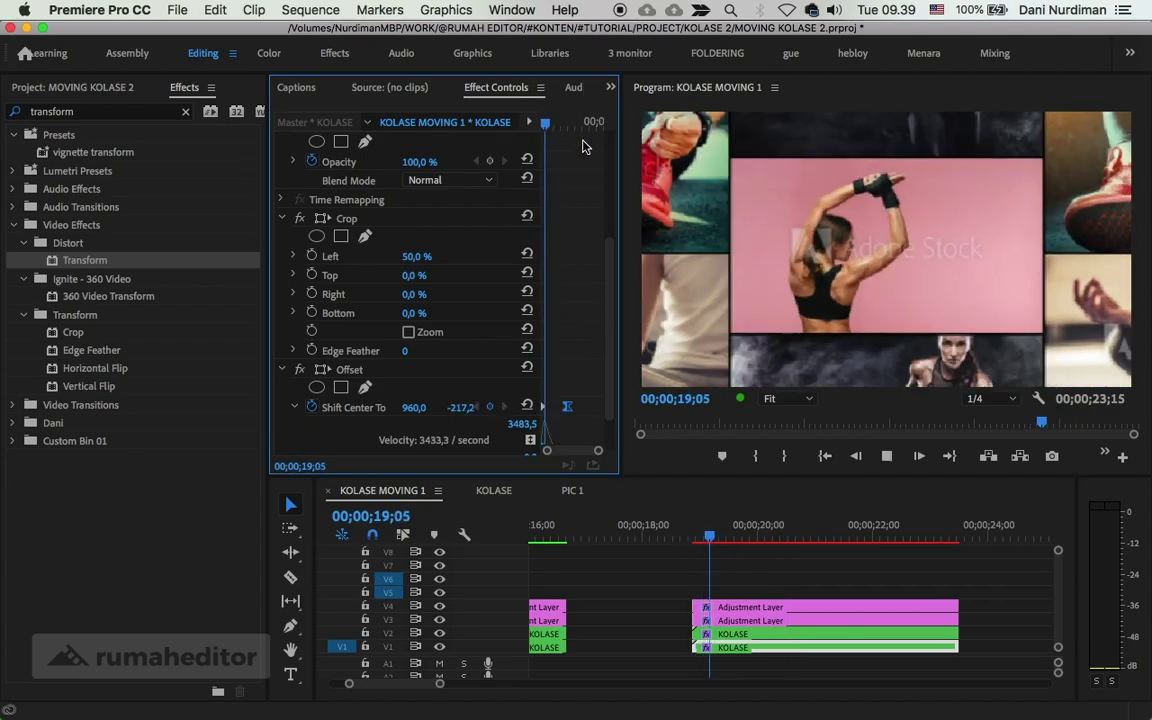
{"action": "key", "text": "space"}
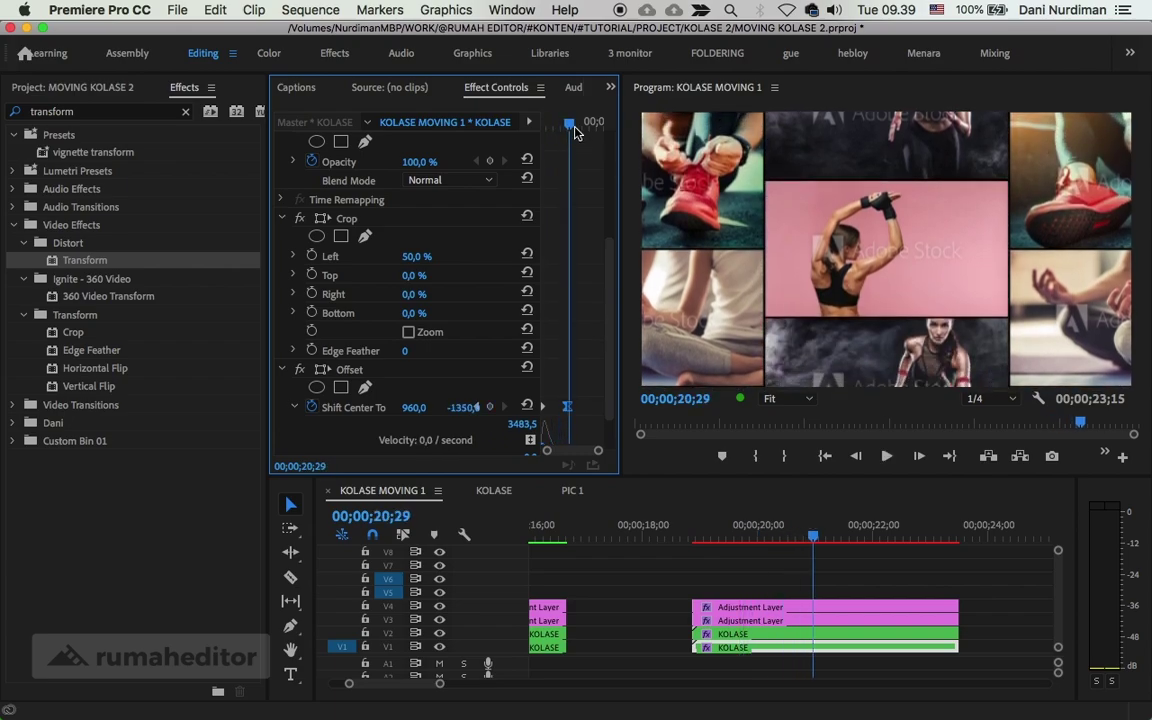
{"action": "left_click", "coordinate": [760, 607]}
- Add an adjustment-layer Scale keyframe of 200 at 20;26
{"action": "scroll", "coordinate": [547, 290], "scroll_direction": "down", "scroll_amount": 5}
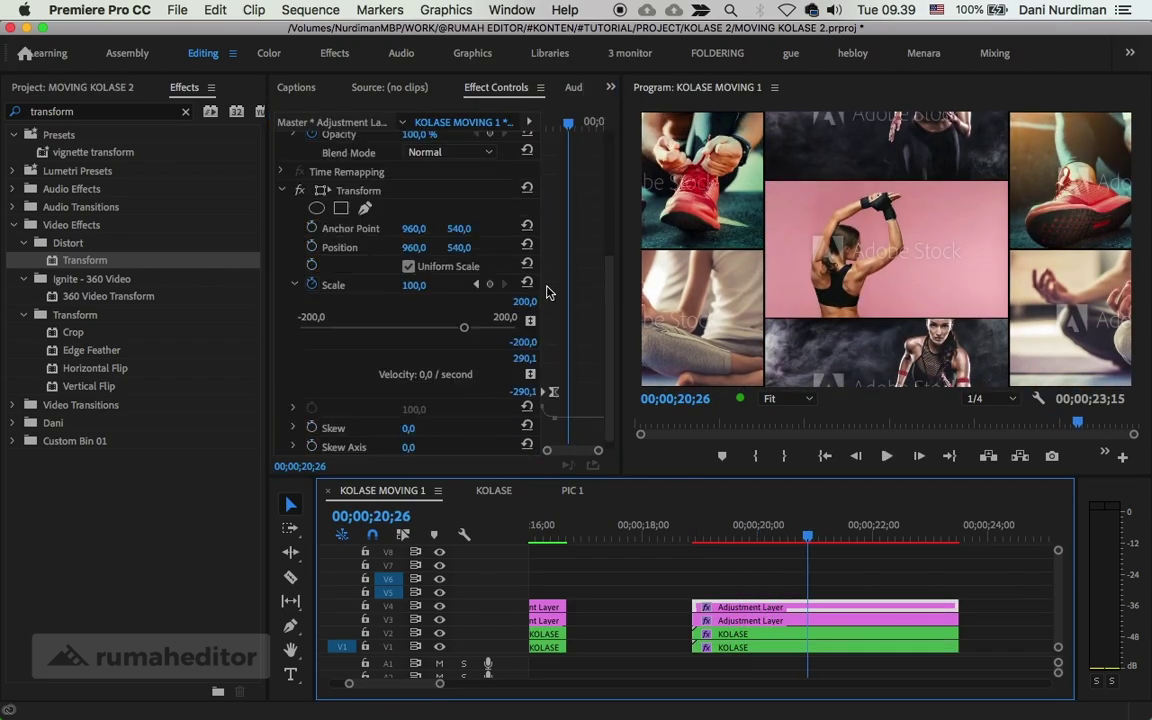
{"action": "scroll", "coordinate": [547, 290], "scroll_direction": "down", "scroll_amount": 1}
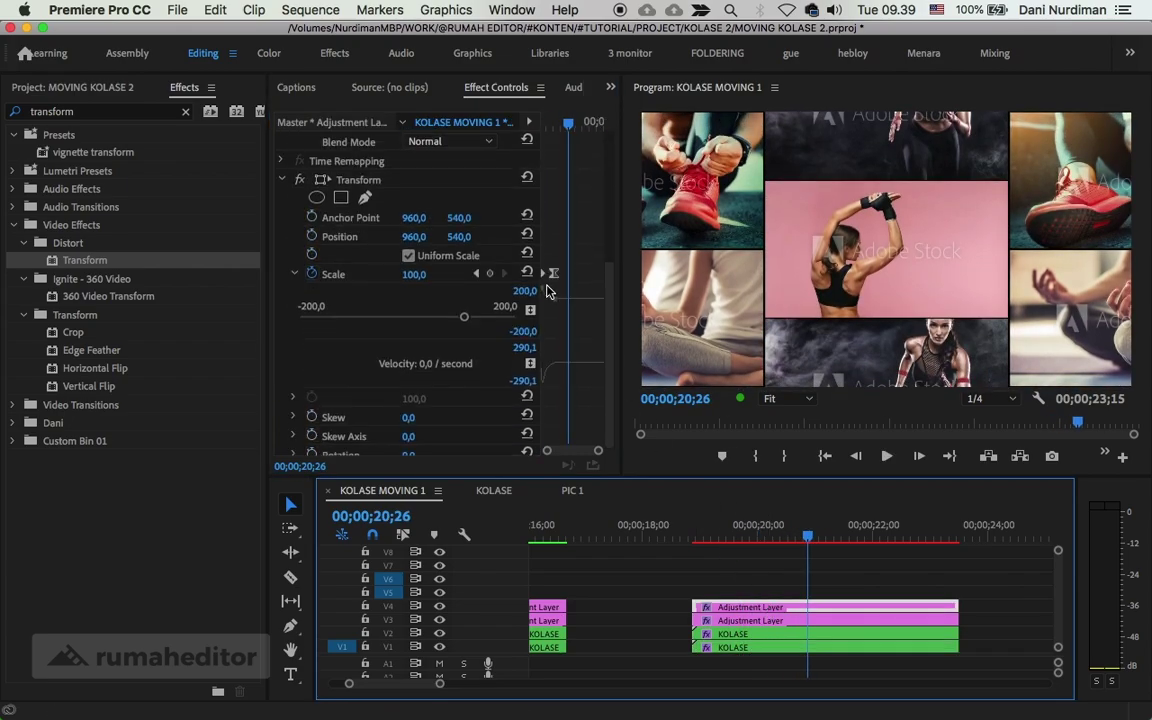
{"action": "left_click", "coordinate": [558, 134]}
{"action": "scroll", "coordinate": [558, 134], "scroll_direction": "up", "scroll_amount": 1}
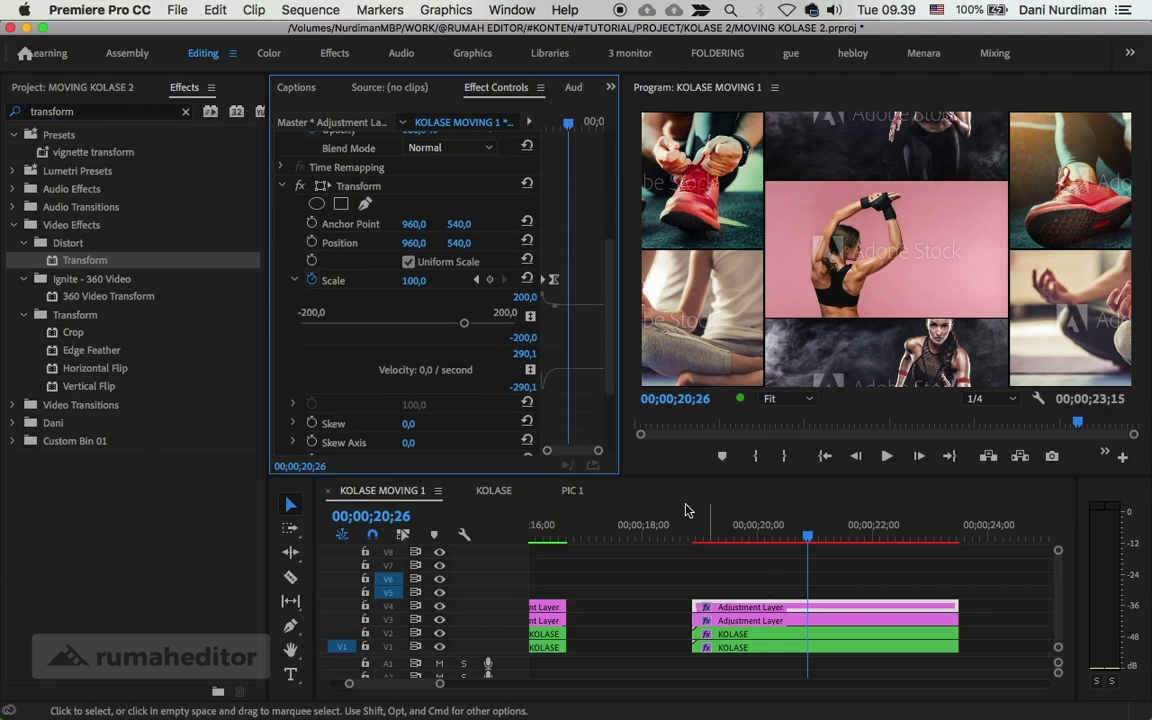
{"action": "left_click_drag", "start_coordinate": [704, 525], "coordinate": [692, 525]}
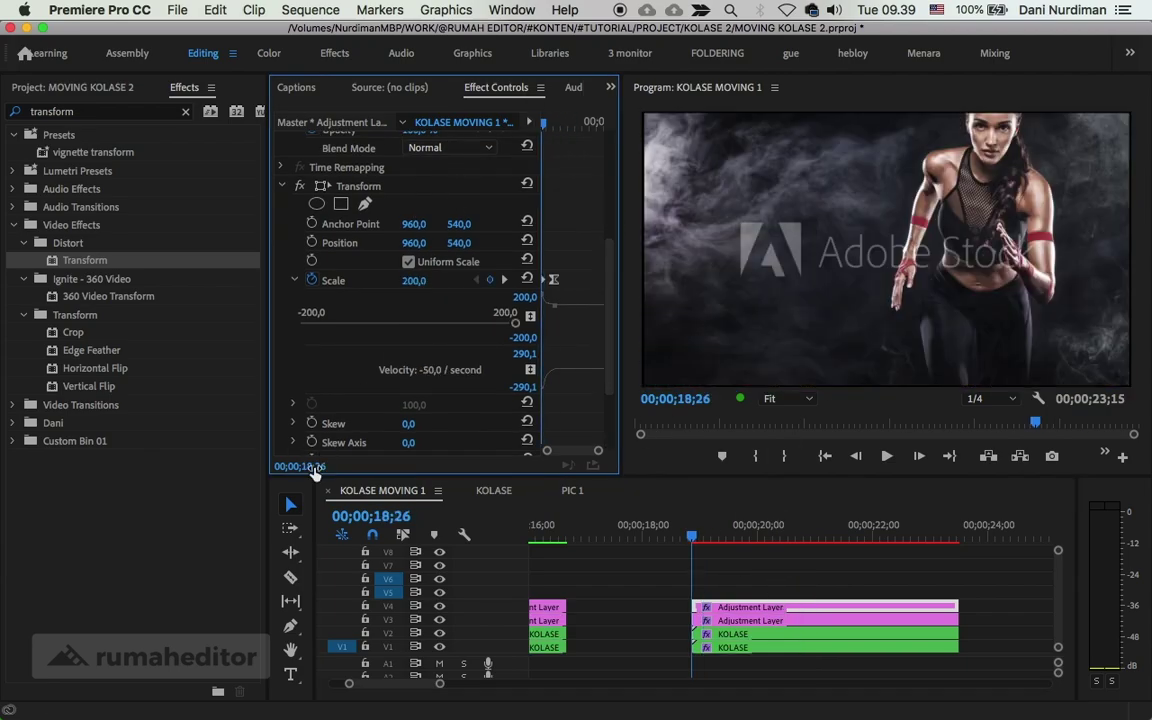
{"action": "left_click", "coordinate": [312, 467]}
{"action": "type", "text": "+200"}
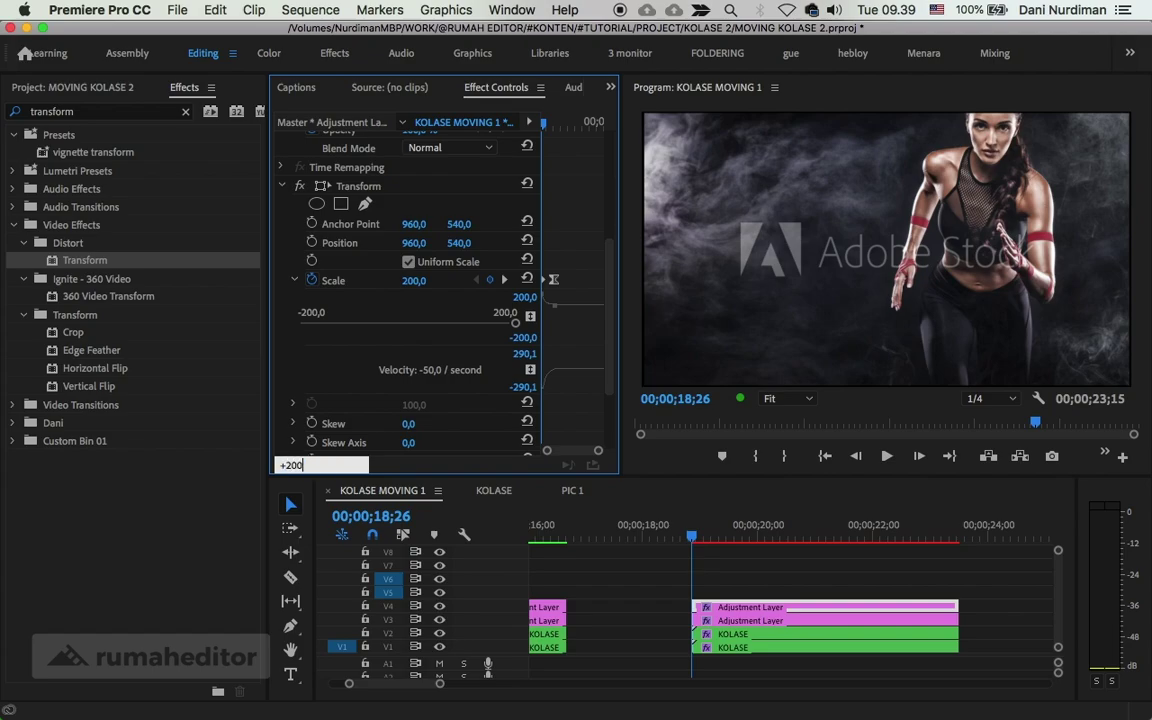
{"action": "key", "text": "Return"}
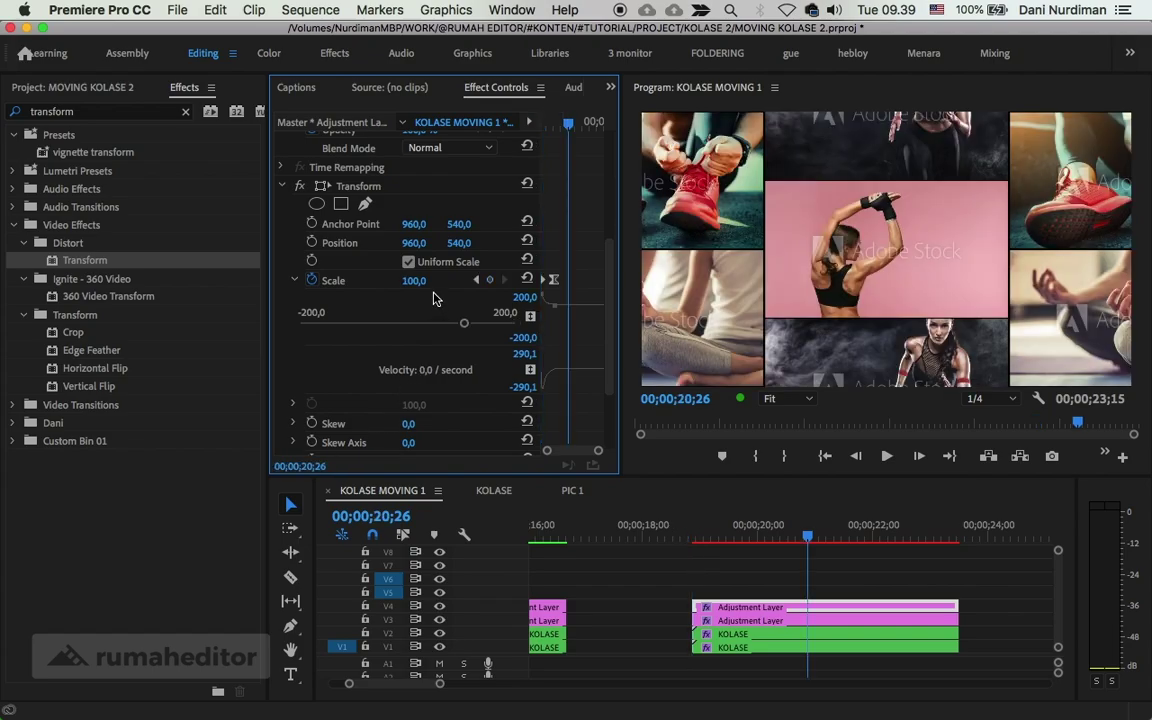
{"action": "left_click", "coordinate": [414, 281]}
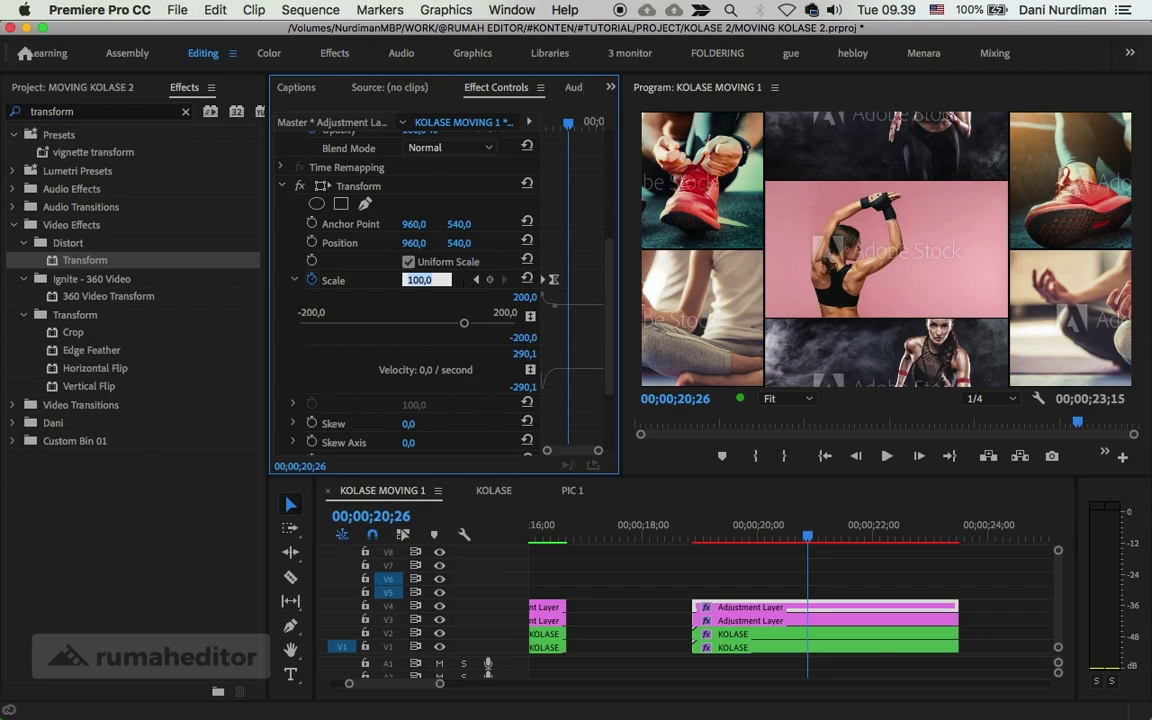
{"action": "type", "text": "200"}
{"action": "key", "text": "Return"}
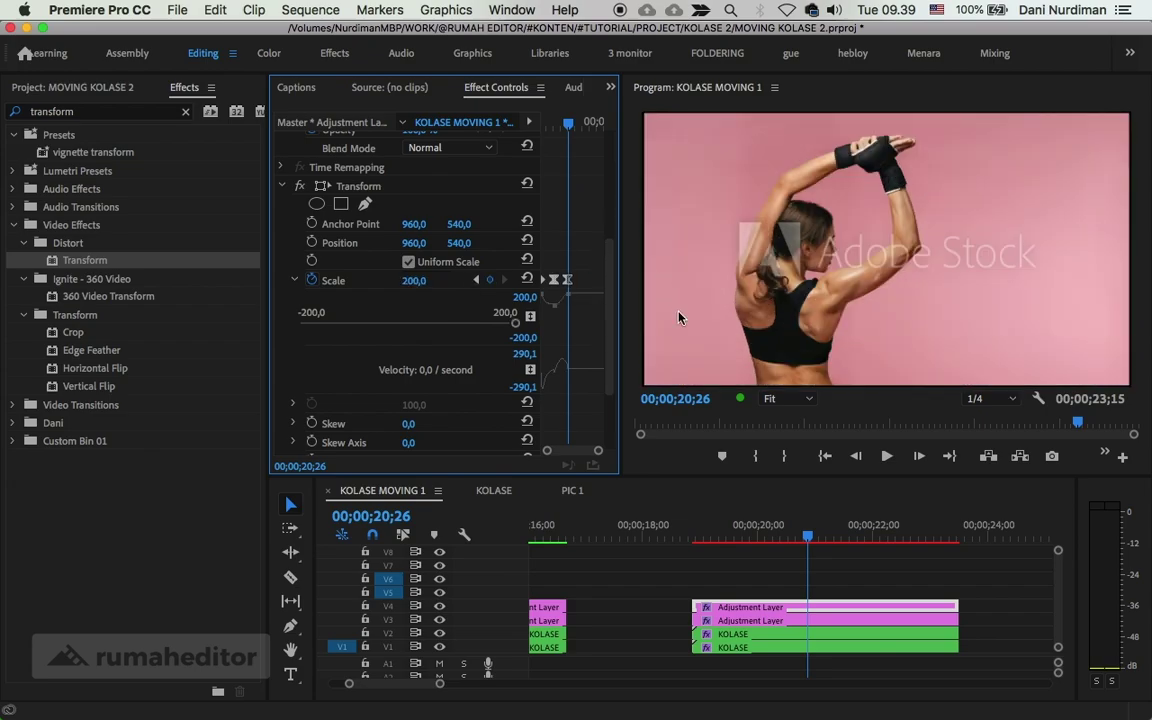
- Replay the zoom from 18;26 and maximize the Effect Controls panel
{"action": "left_click", "coordinate": [695, 539]}
{"action": "left_click_drag", "start_coordinate": [697, 541], "coordinate": [695, 549]}
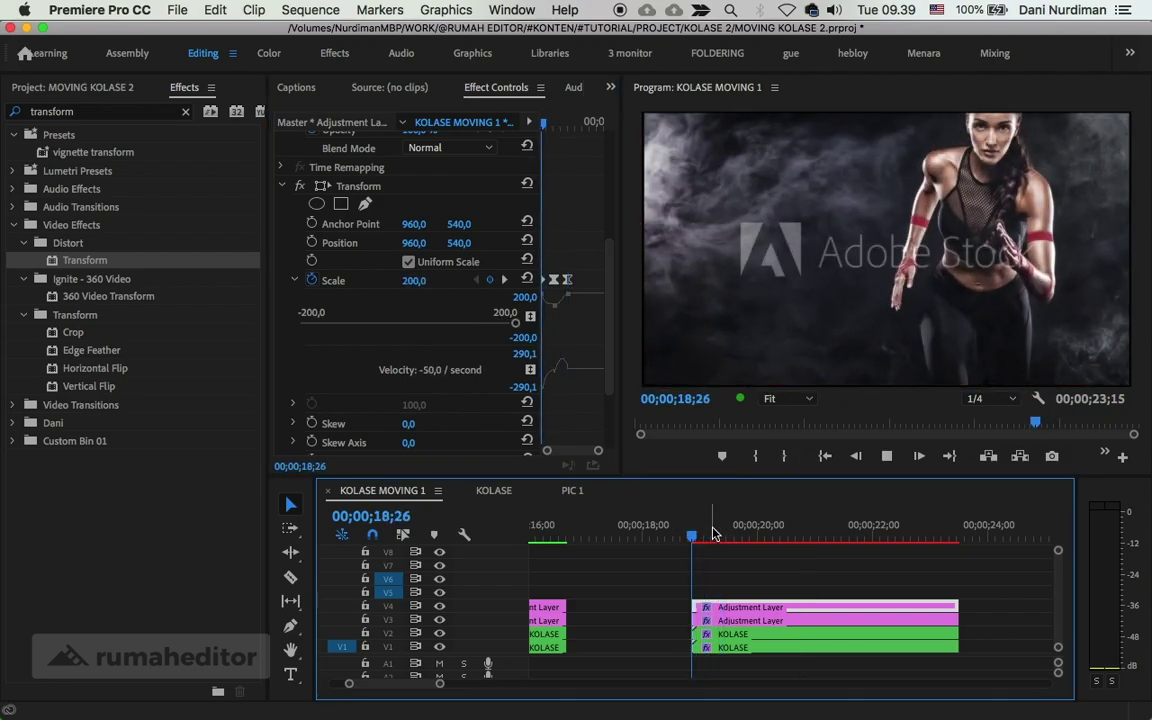
{"action": "key", "text": "space"}
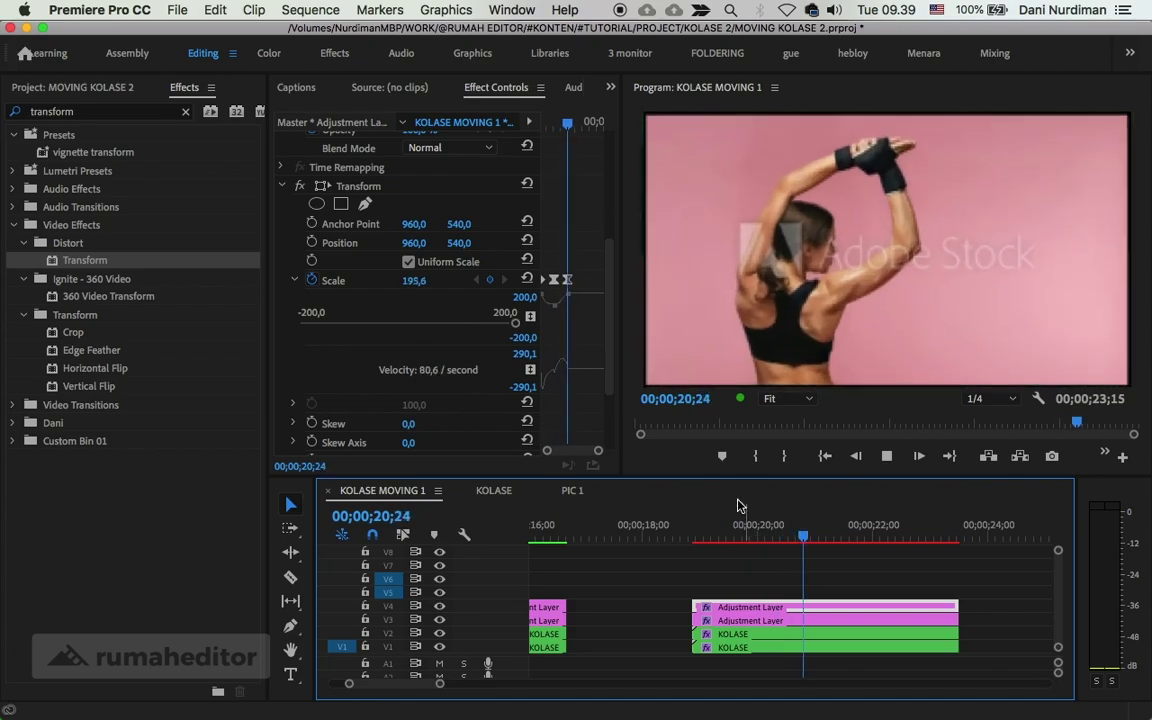
{"action": "key", "text": "space"}
{"action": "left_click_drag", "start_coordinate": [569, 125], "coordinate": [543, 125]}
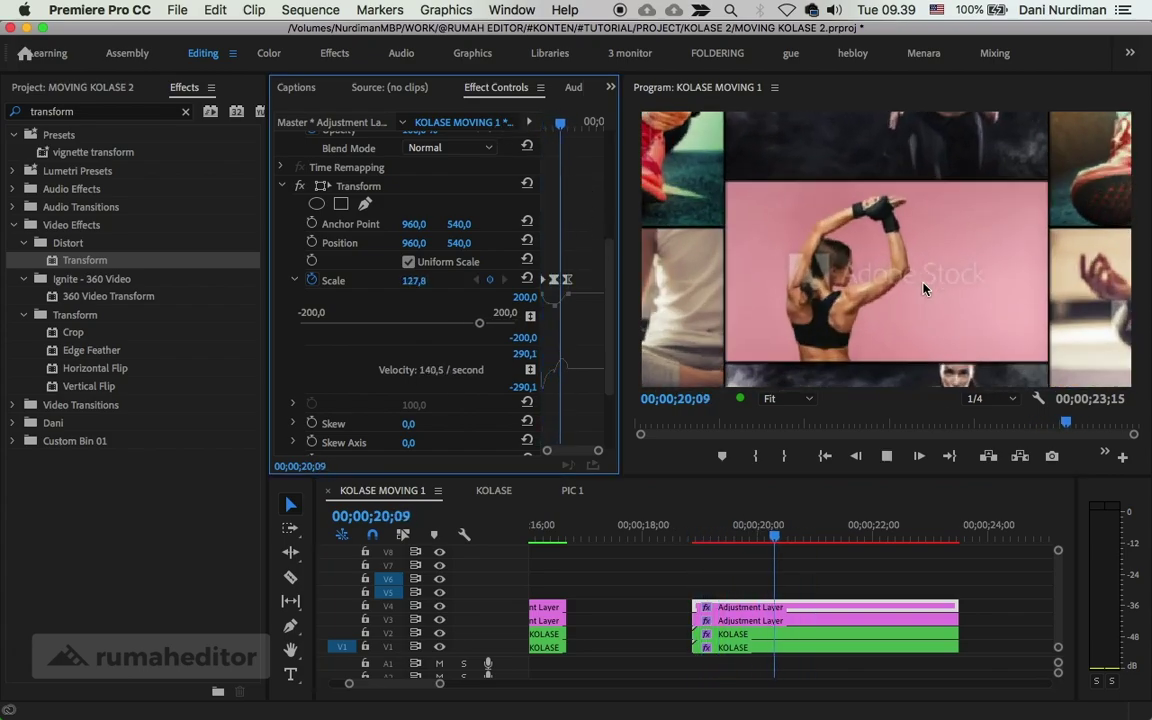
{"action": "key", "text": "space"}
{"action": "key", "text": "space"}
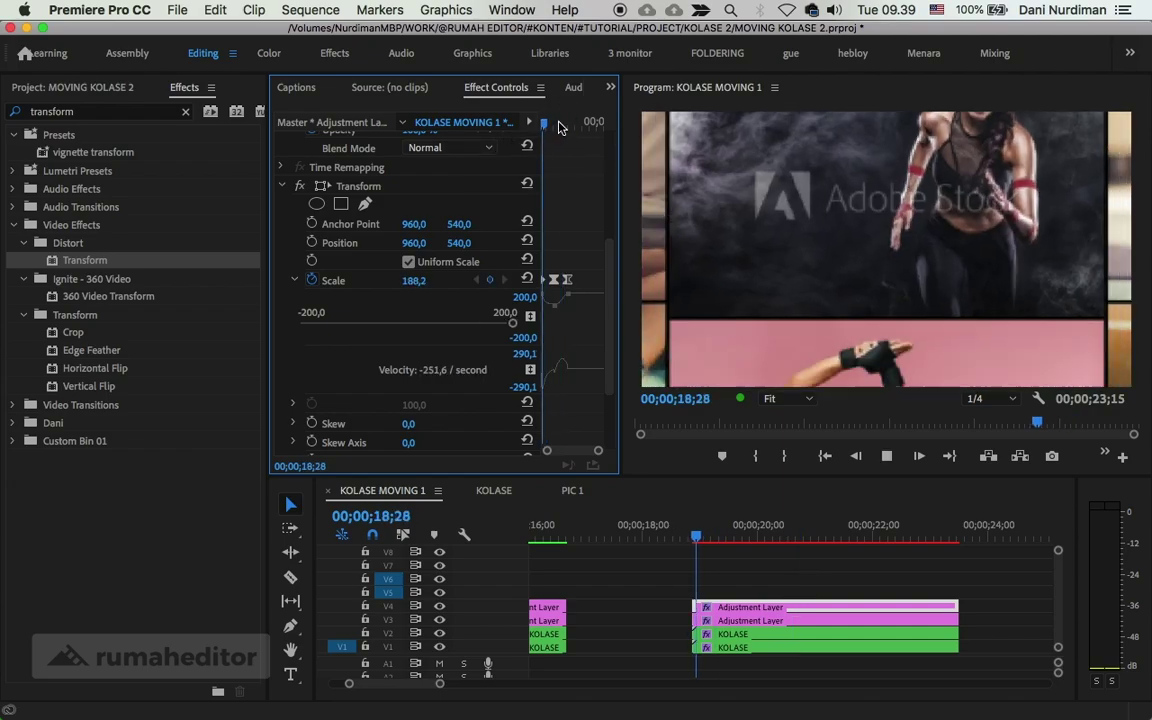
{"action": "key", "text": "space"}
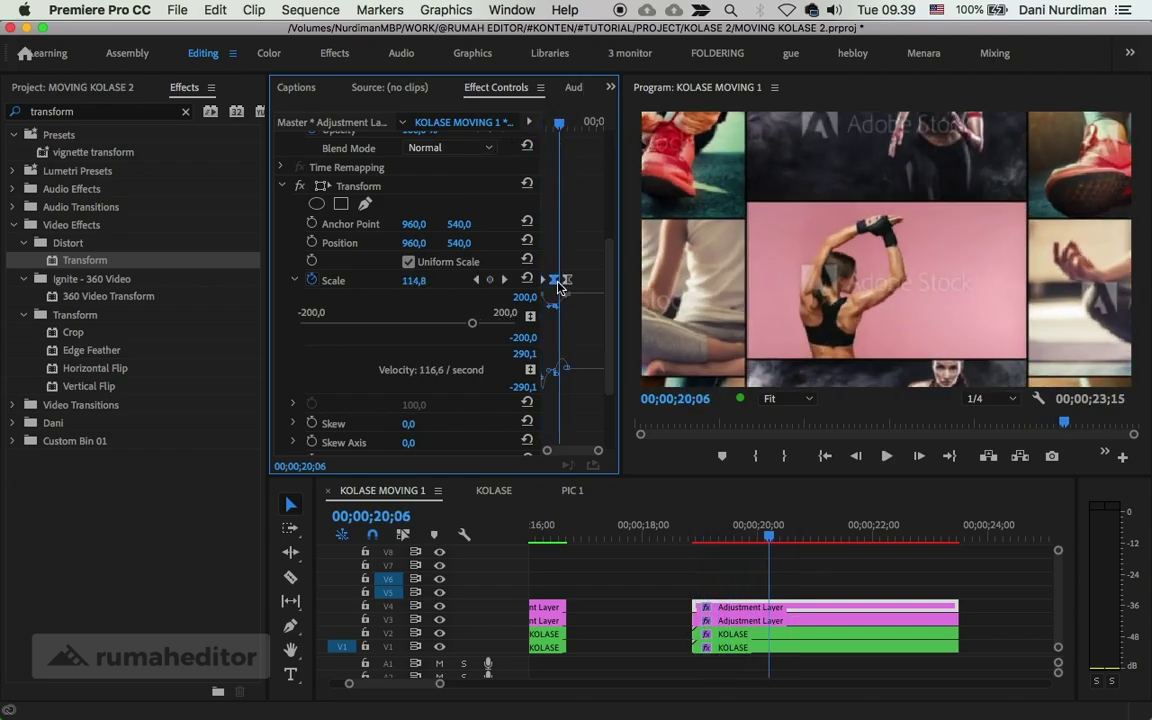
{"action": "key", "text": "grave"}
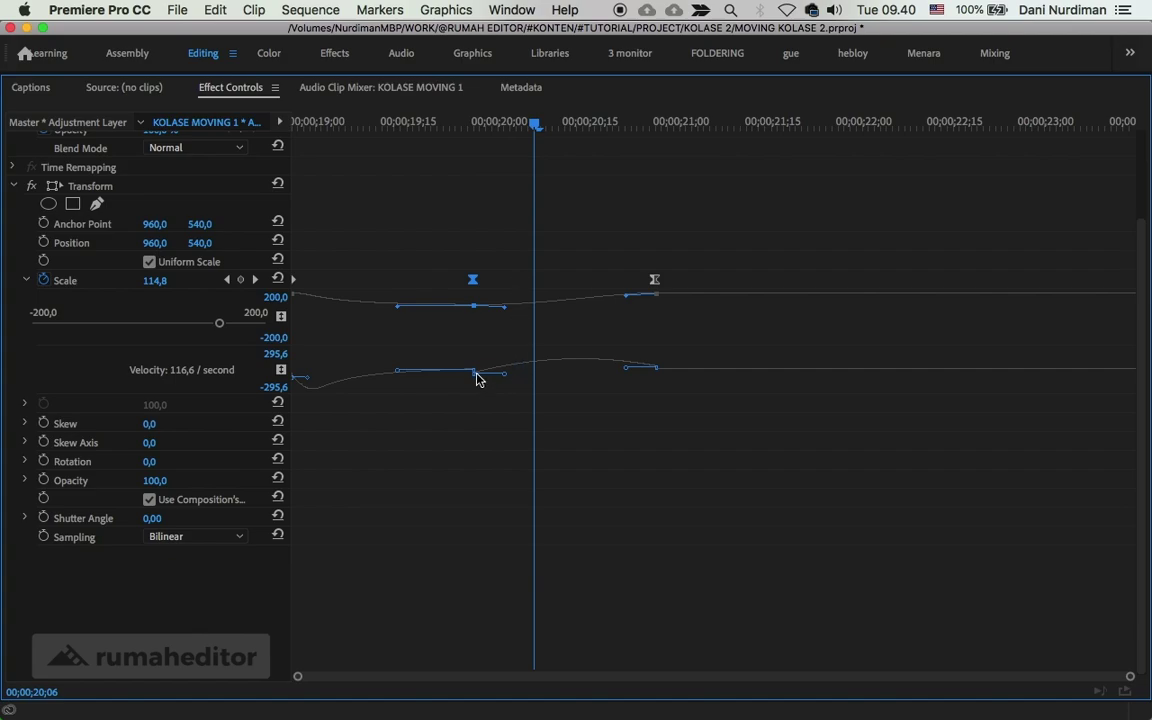
- Deselect the Scale keyframes, restore the normal layout, and replay the zoom from 18;29
{"action": "left_click", "coordinate": [491, 409]}
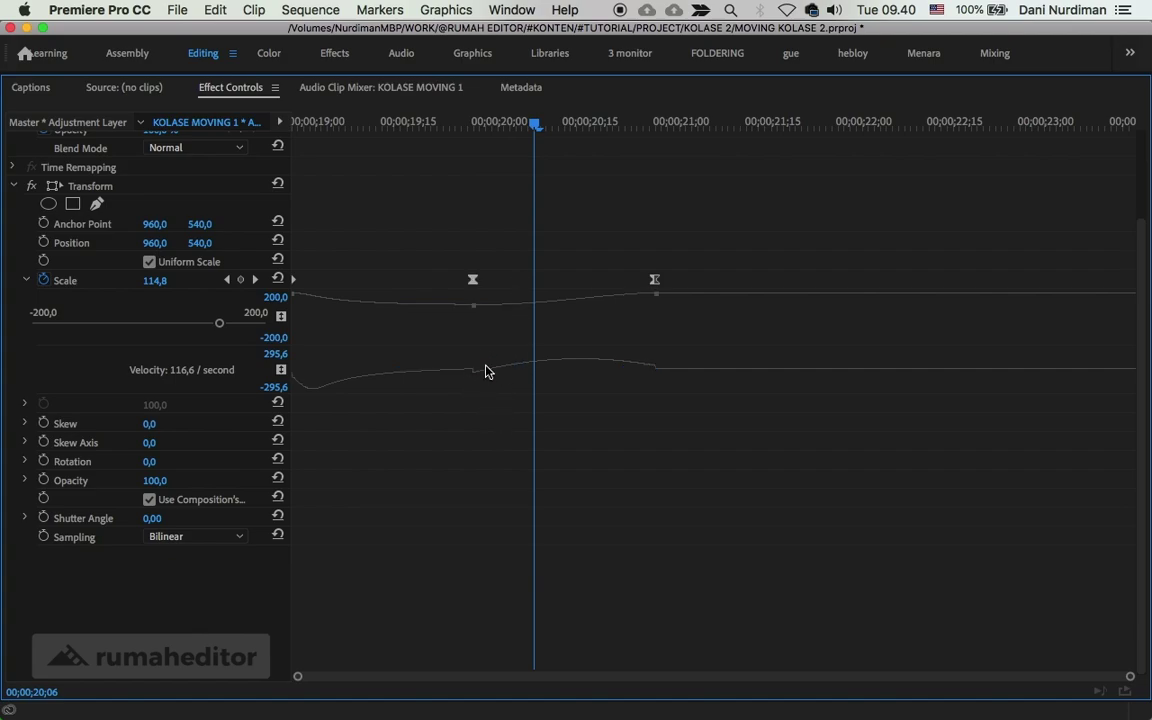
{"action": "key", "text": "grave"}
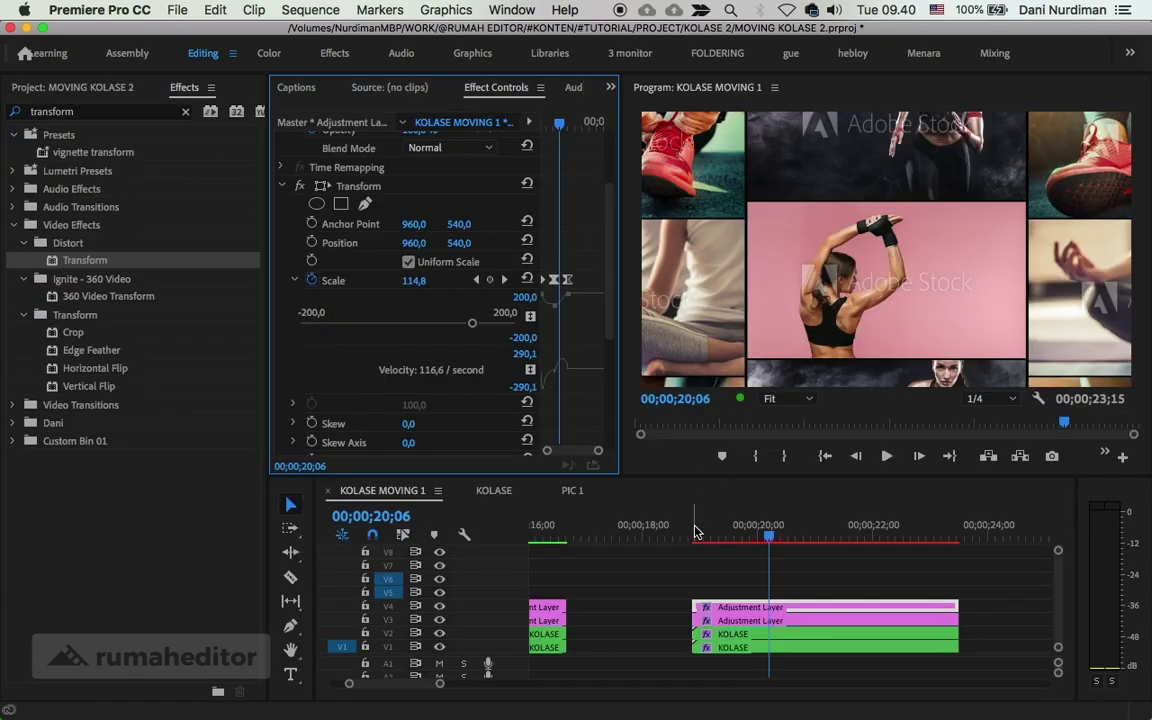
{"action": "left_click", "coordinate": [700, 533]}
{"action": "key", "text": "space"}
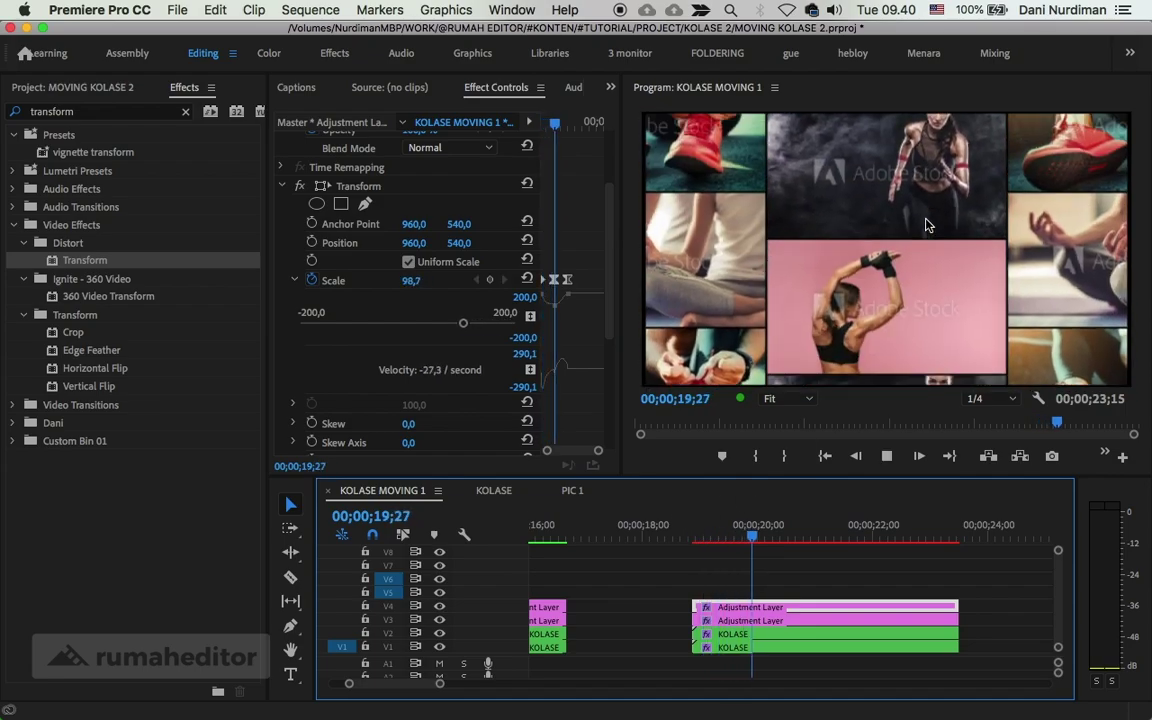
{"action": "left_click_drag", "start_coordinate": [715, 540], "coordinate": [753, 540]}
- Set the middle Scale keyframe at 19;26 to Continuous Bezier interpolation and recheck it
{"action": "left_click", "coordinate": [554, 280]}
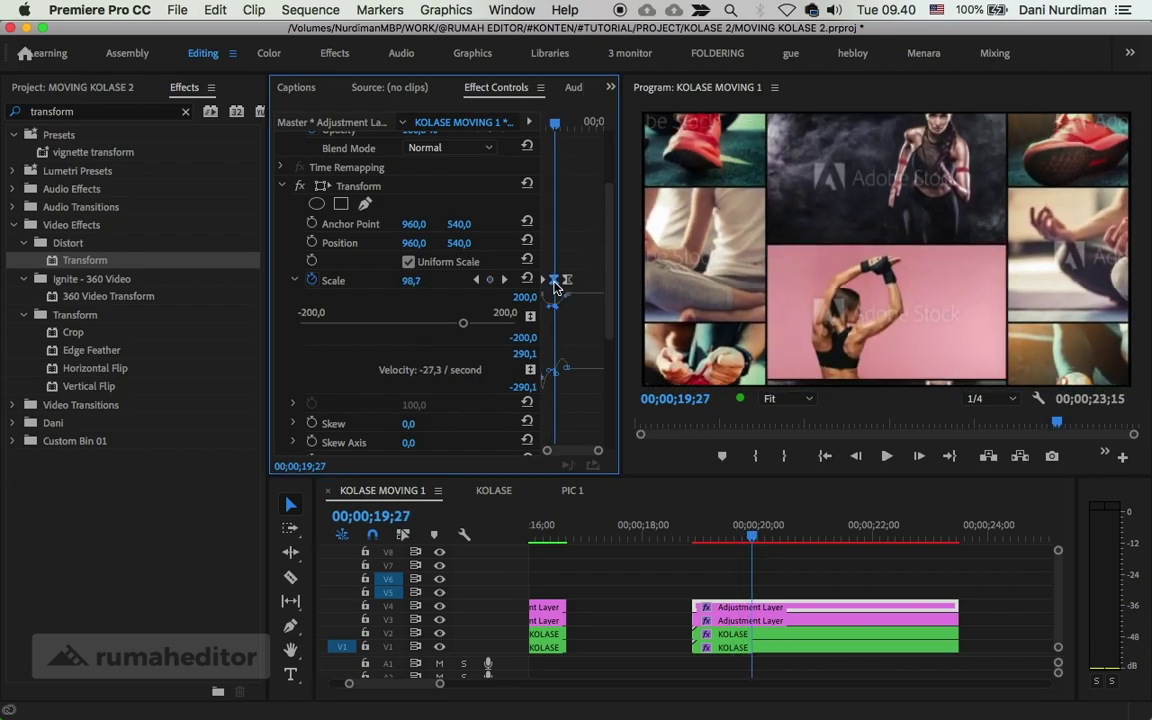
{"action": "key", "text": "grave"}
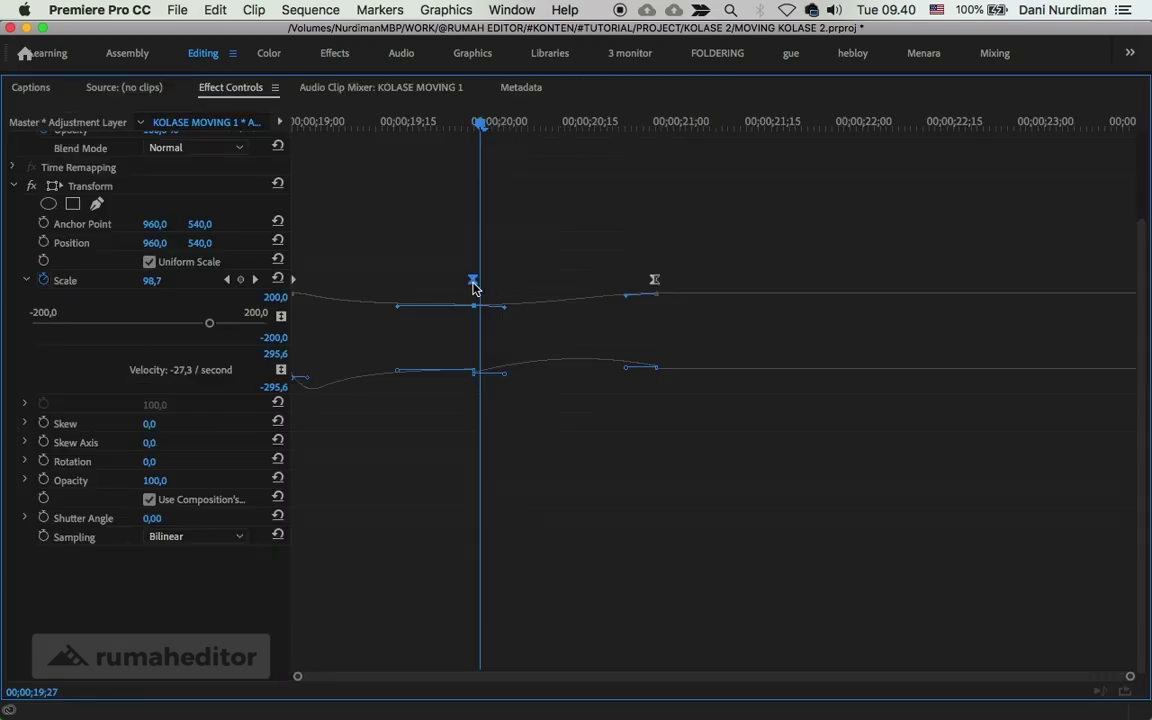
{"action": "right_click", "coordinate": [475, 287]}
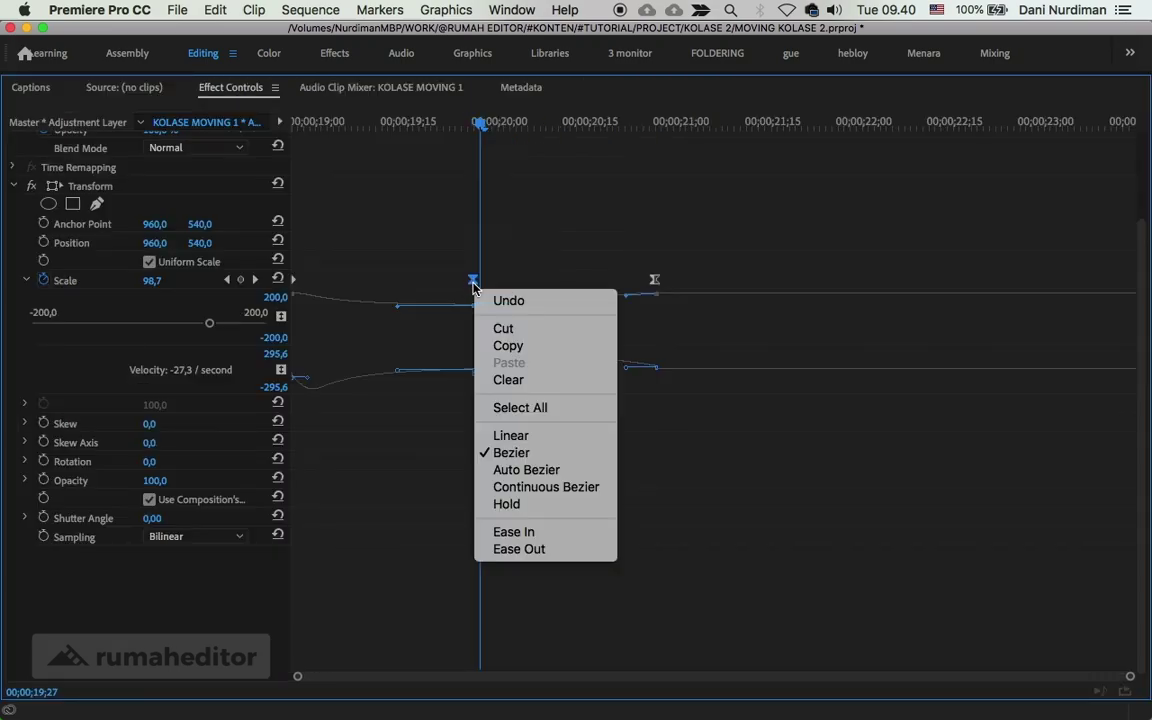
{"action": "left_click", "coordinate": [561, 488]}
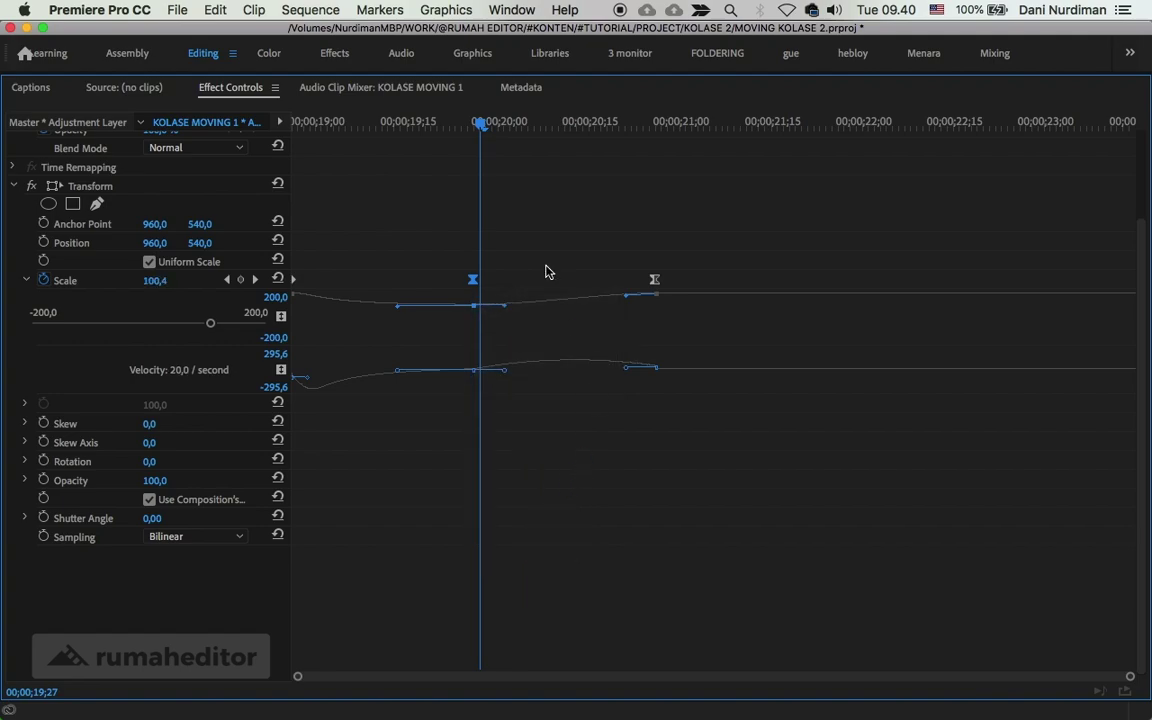
{"action": "right_click", "coordinate": [472, 282]}
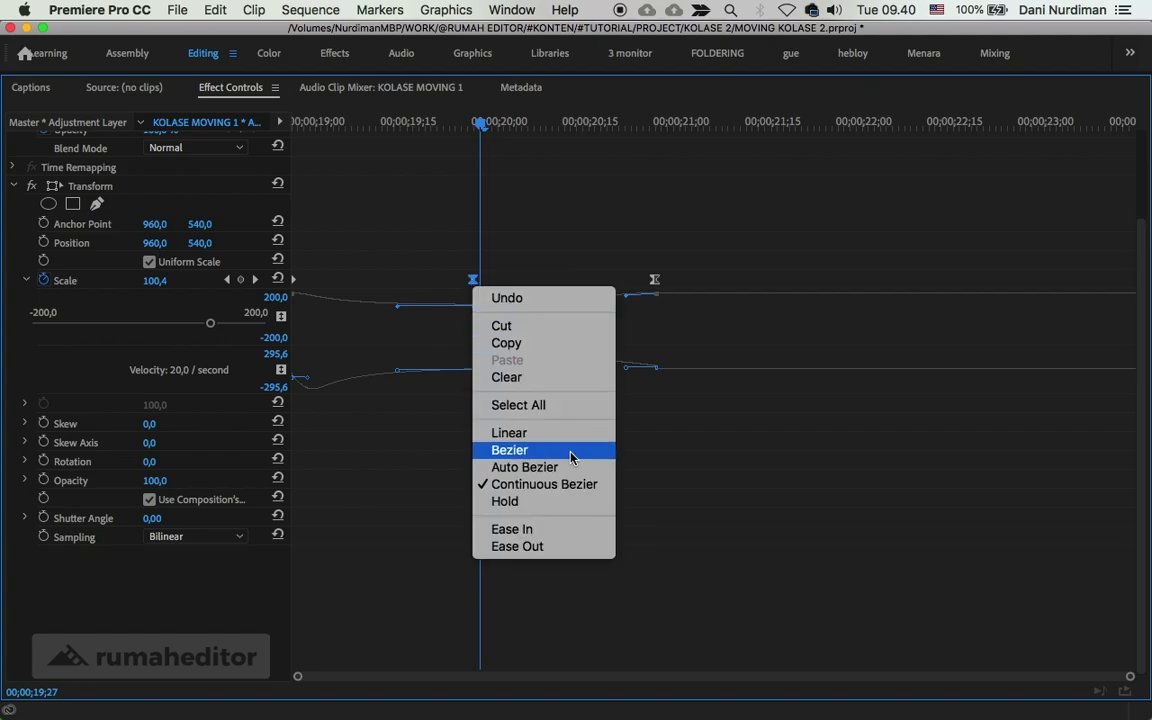
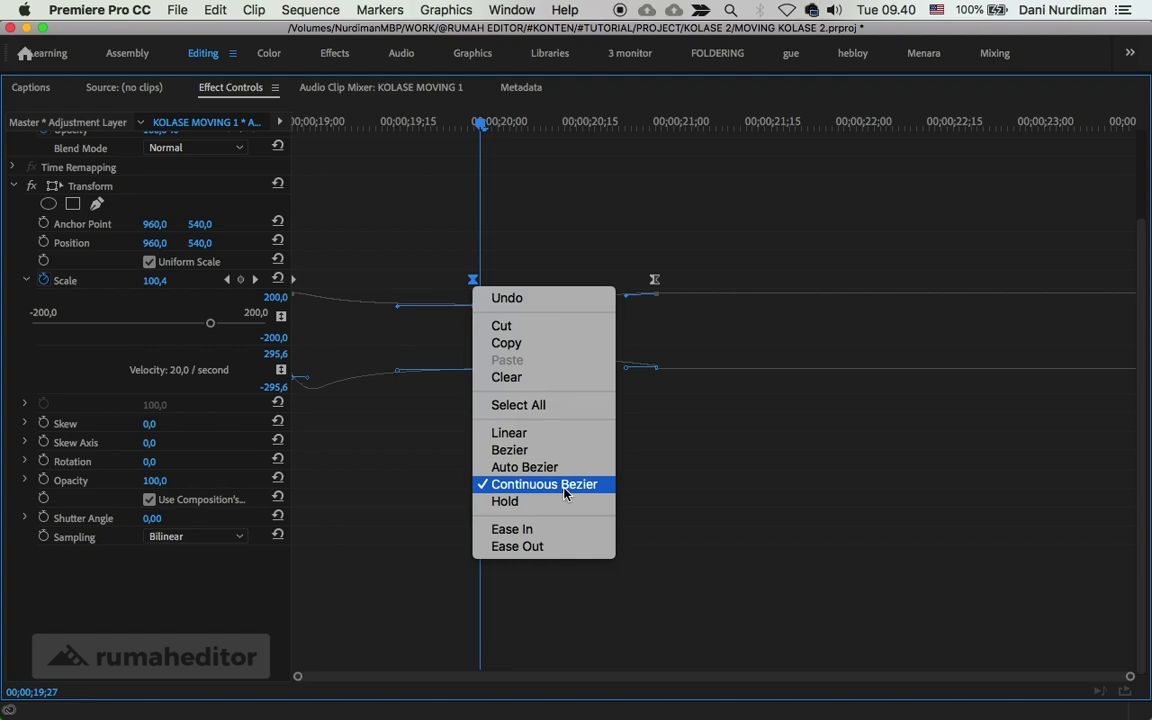
- Set the adjustment layer's Scale keyframe interpolation to Continuous Bezier
{"action": "left_click", "coordinate": [566, 484]}
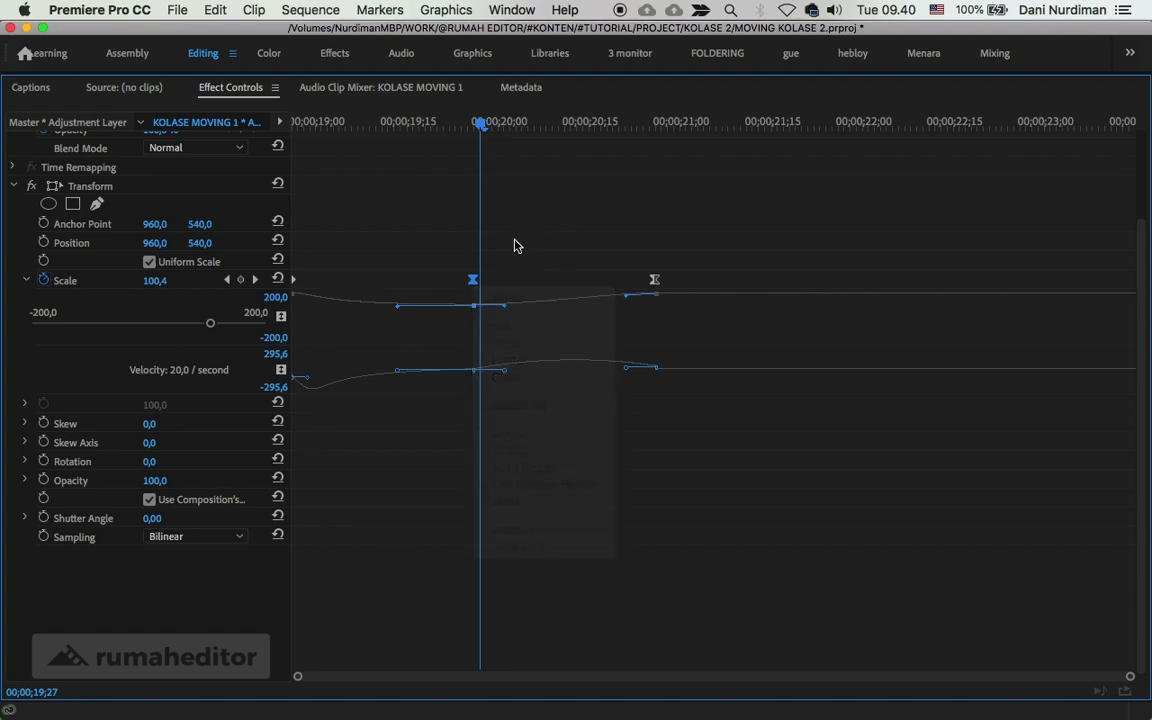
{"action": "right_click", "coordinate": [473, 285]}
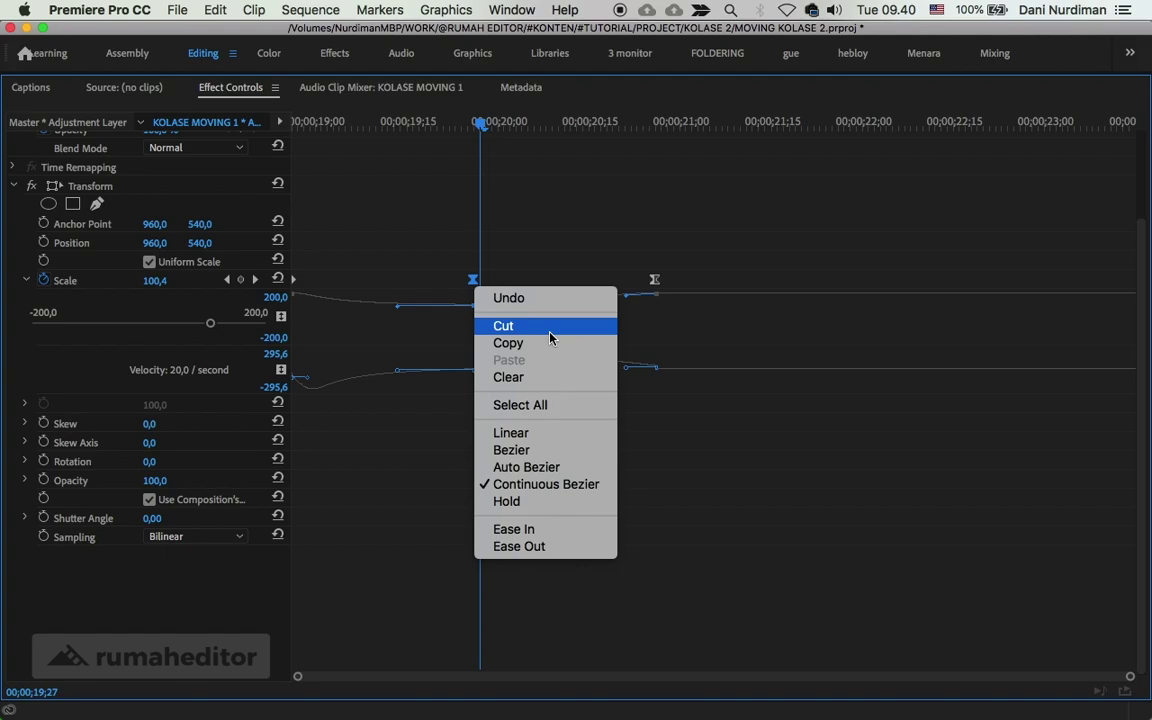
{"action": "left_click", "coordinate": [548, 488]}
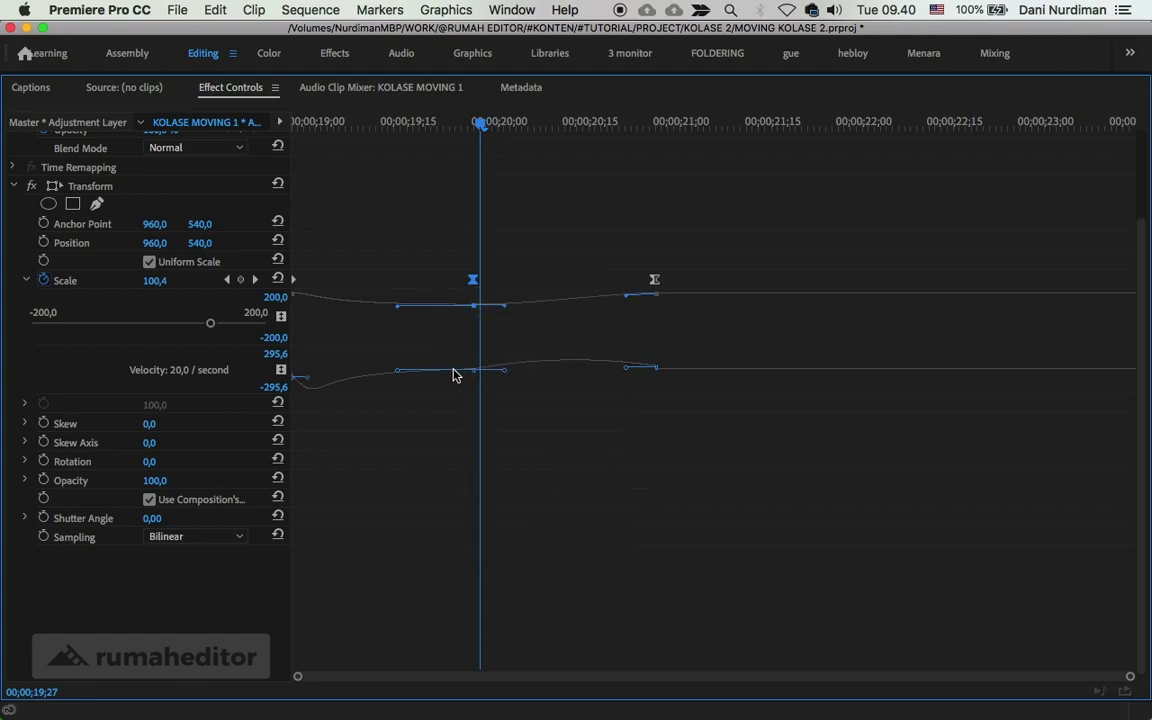
- Drag the Scale keyframe's Bezier handle outward in the velocity graph for a longer, smoother ease
{"action": "mouse_move", "coordinate": [453, 375]}
{"action": "left_mouse_down"}
{"action": "mouse_move", "coordinate": [507, 381]}
{"action": "mouse_move", "coordinate": [449, 371]}
{"action": "left_mouse_up"}
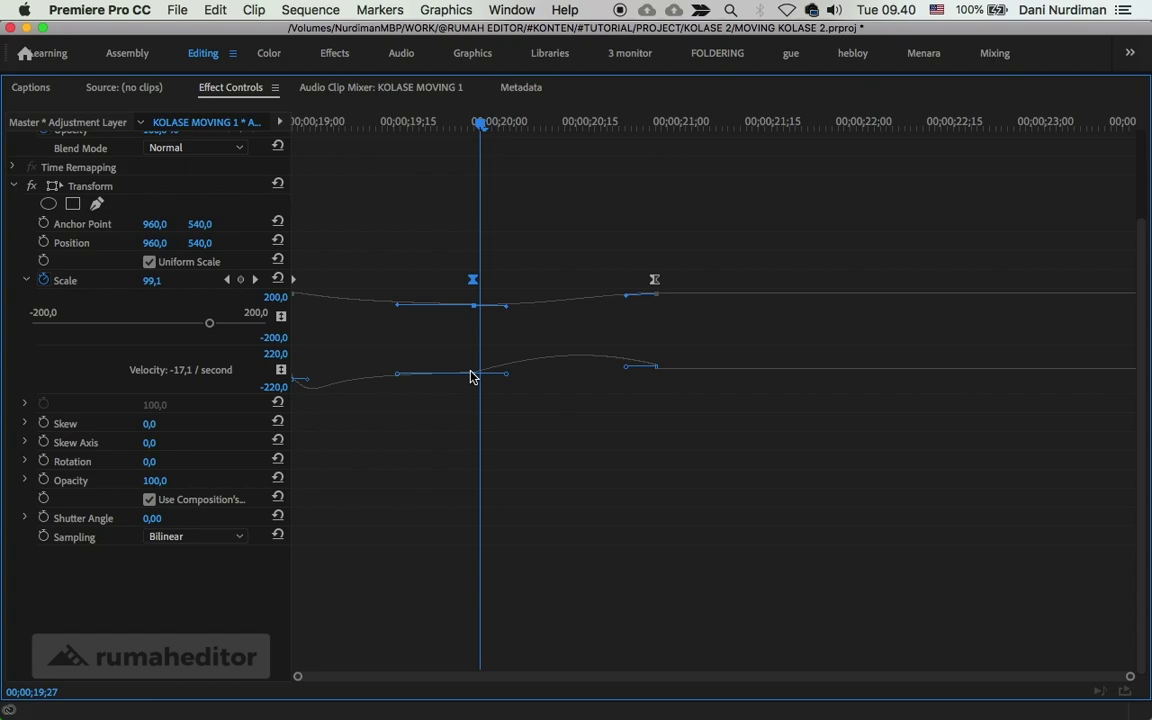
{"action": "left_click_drag", "start_coordinate": [473, 376], "coordinate": [481, 373]}
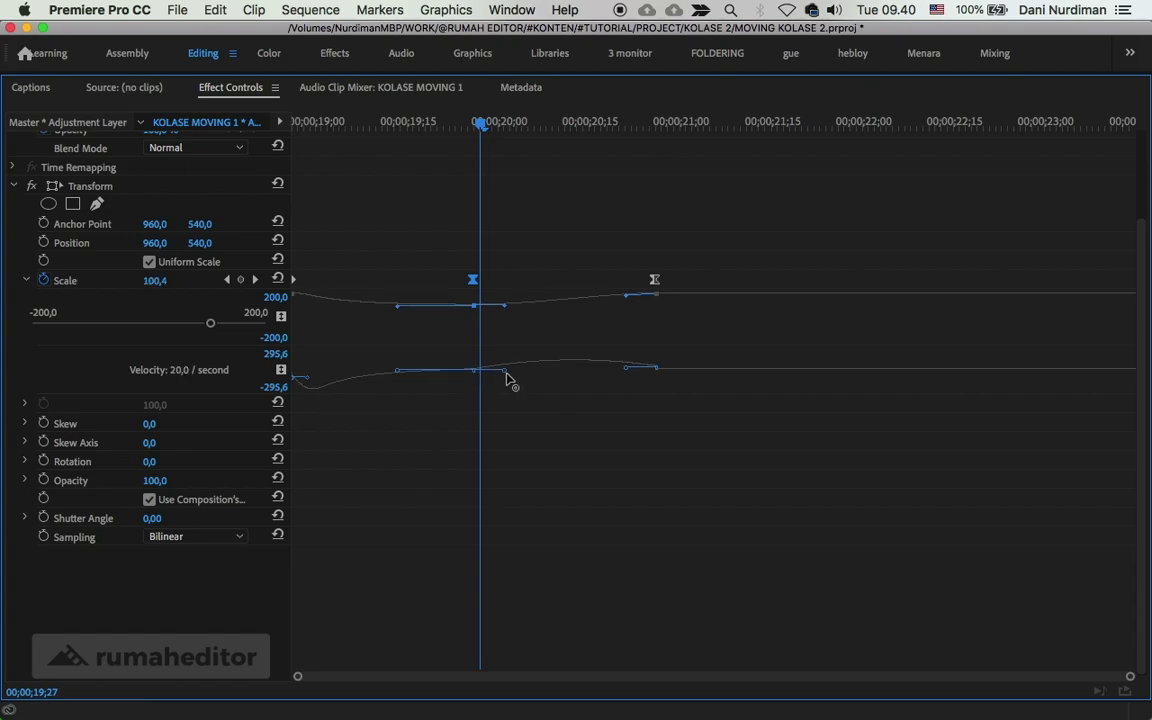
{"action": "left_click_drag", "start_coordinate": [509, 375], "coordinate": [520, 379]}
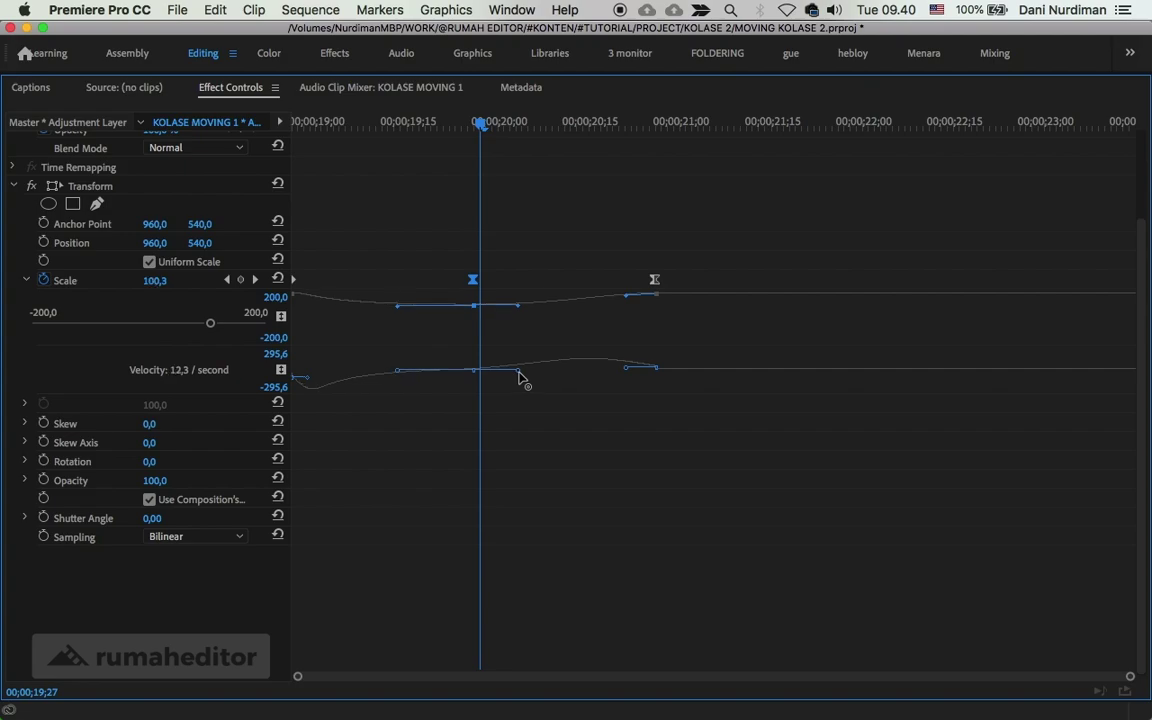
{"action": "key", "text": "super+z"}
{"action": "key", "text": "super+z"}
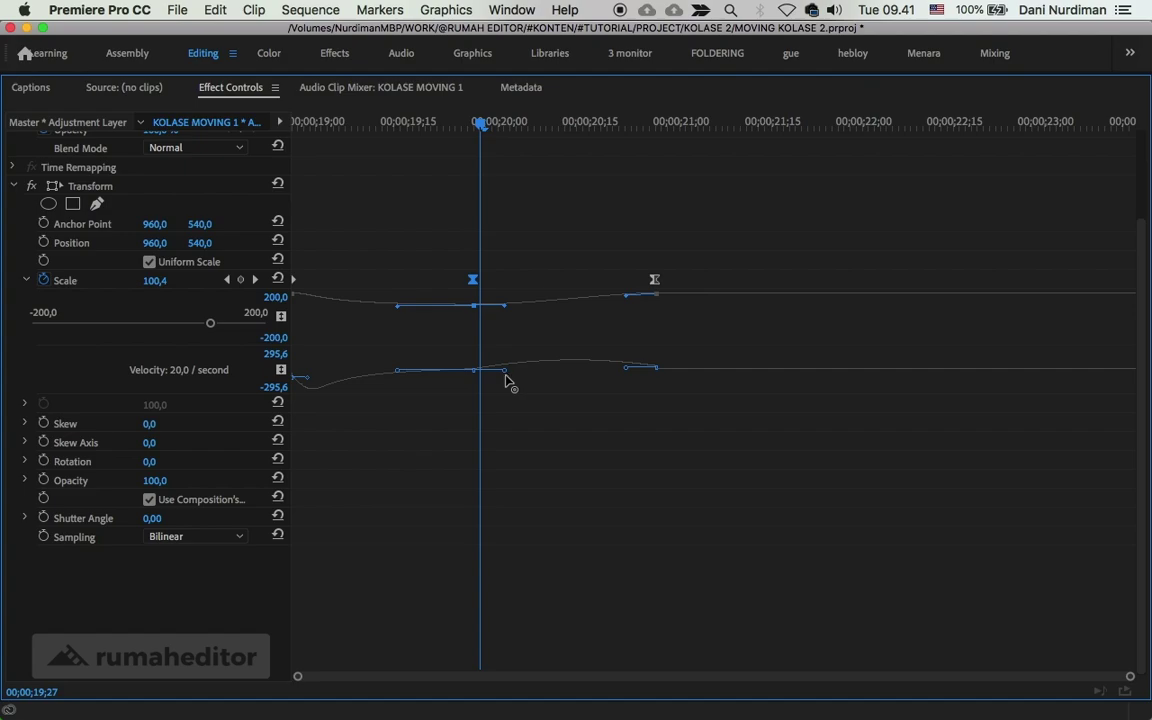
{"action": "left_click_drag", "start_coordinate": [505, 377], "coordinate": [539, 372]}
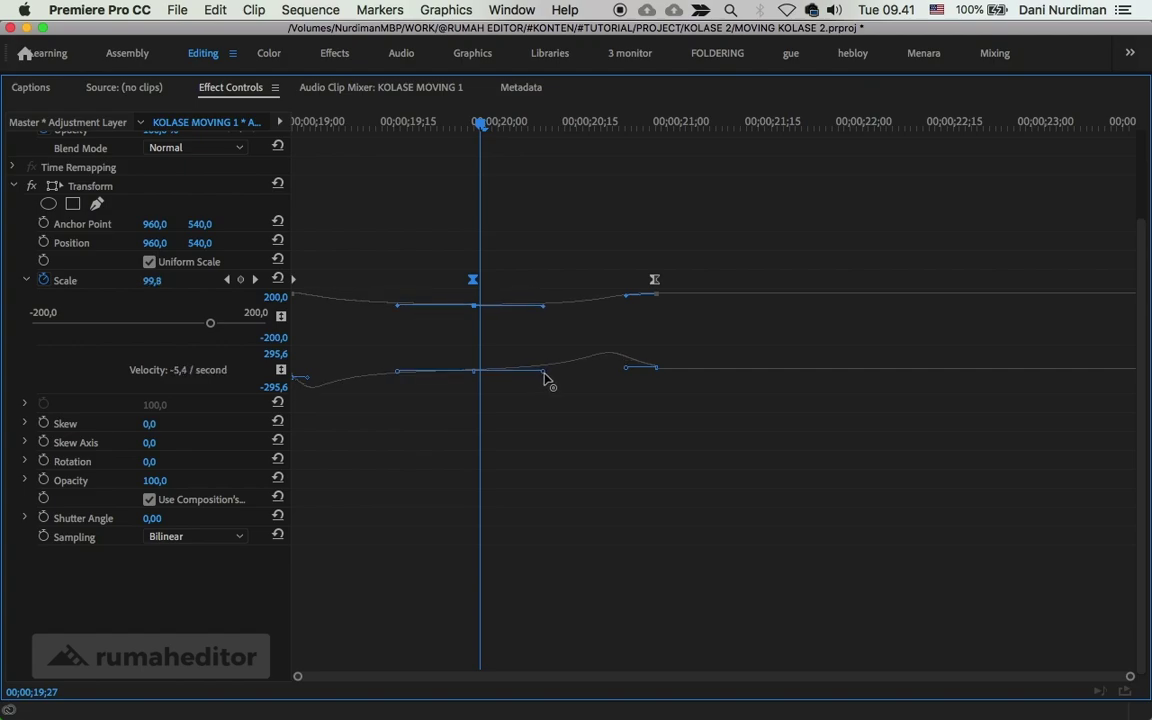
{"action": "left_click_drag", "start_coordinate": [543, 376], "coordinate": [547, 377]}
- Restore the full layout, preview the collage zoom from 00;00;18;26, then select the V2 KOLASE clip
{"action": "key", "text": "grave"}
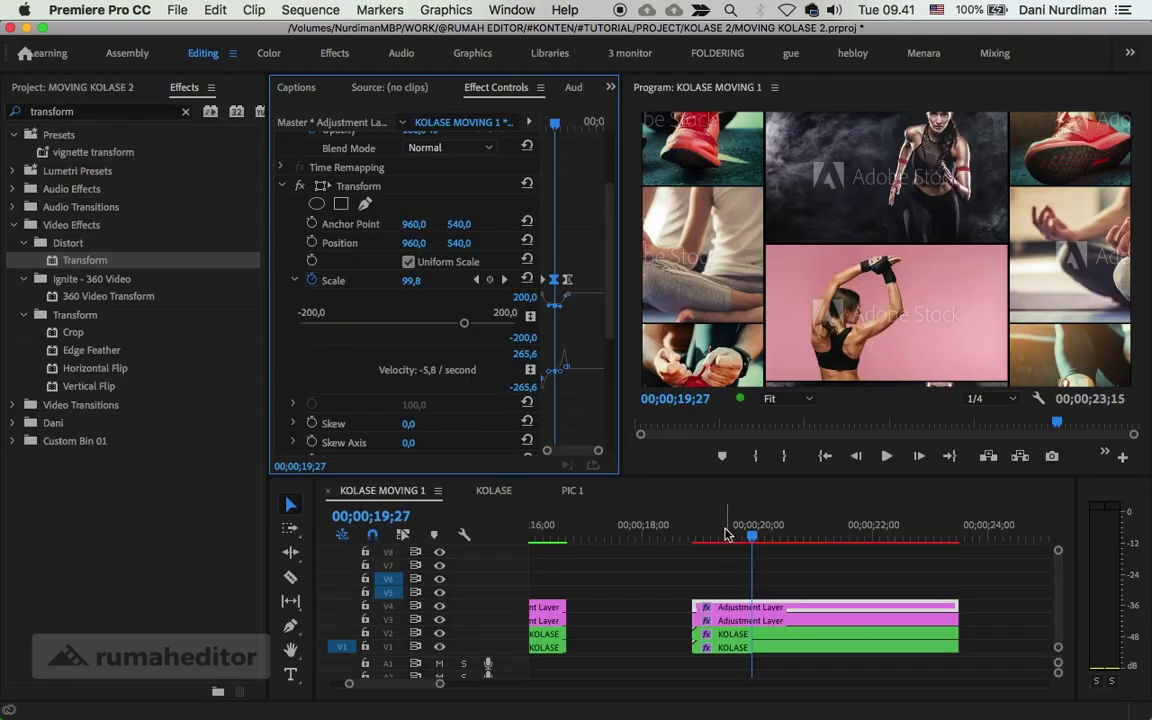
{"action": "left_click", "coordinate": [697, 540]}
{"action": "key", "text": "space"}
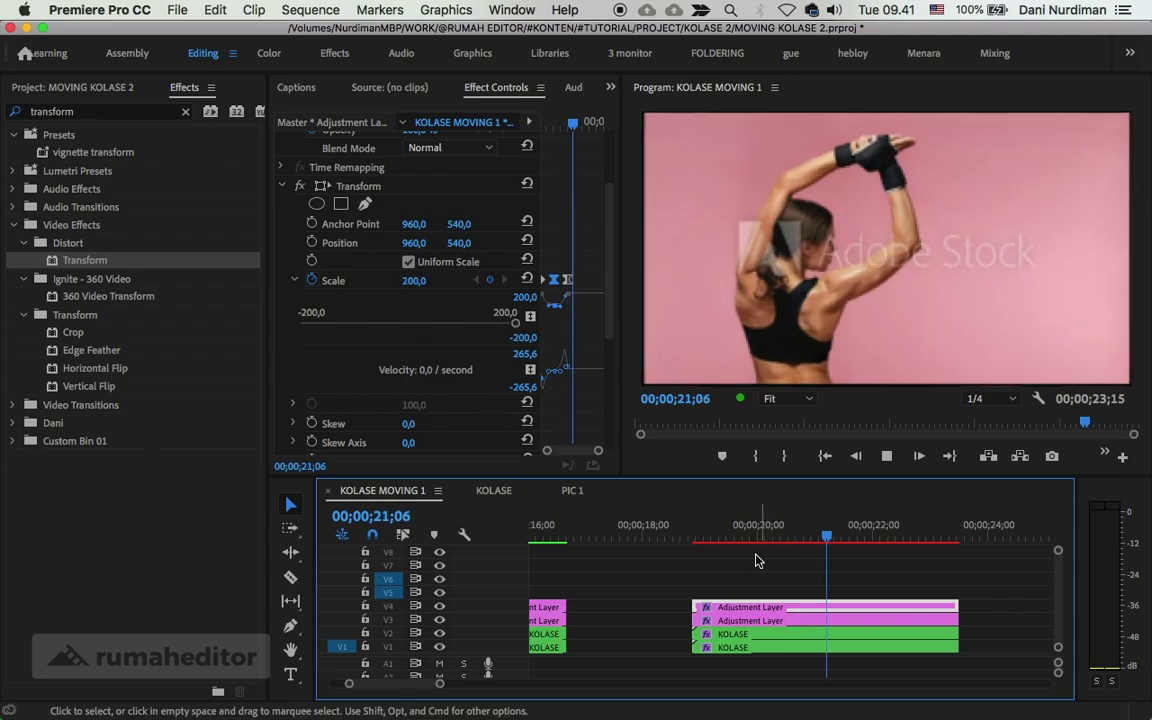
{"action": "left_click", "coordinate": [697, 540]}
{"action": "key", "text": "space"}
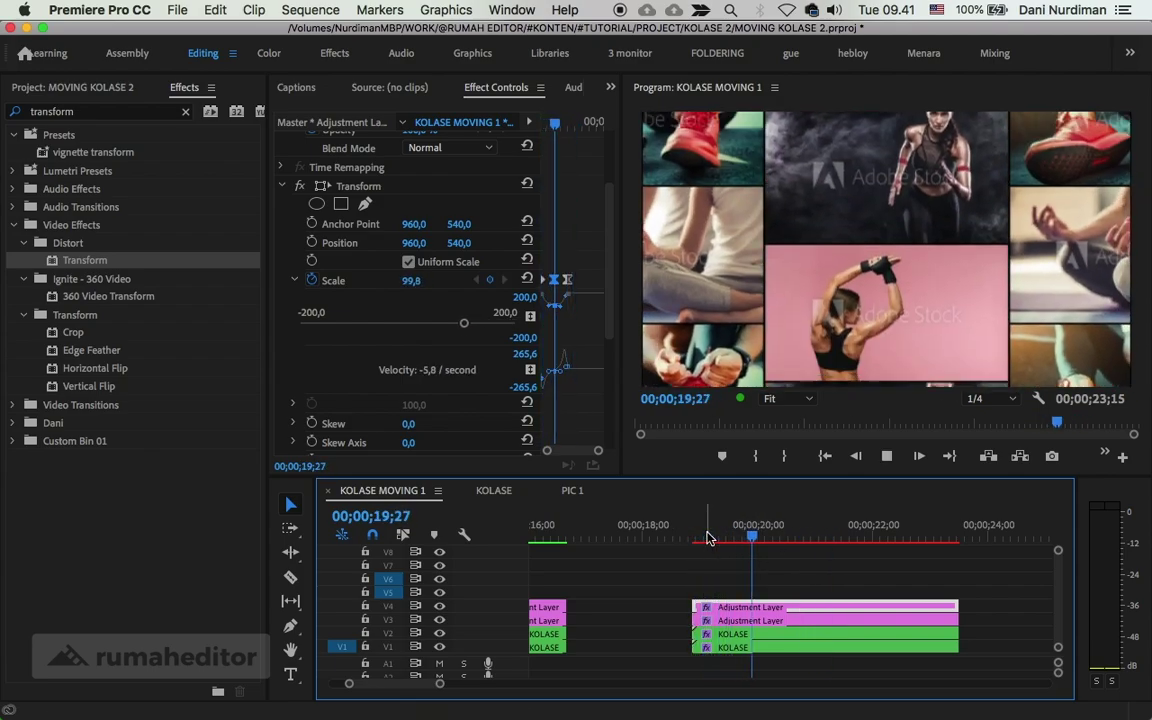
{"action": "left_click", "coordinate": [693, 537]}
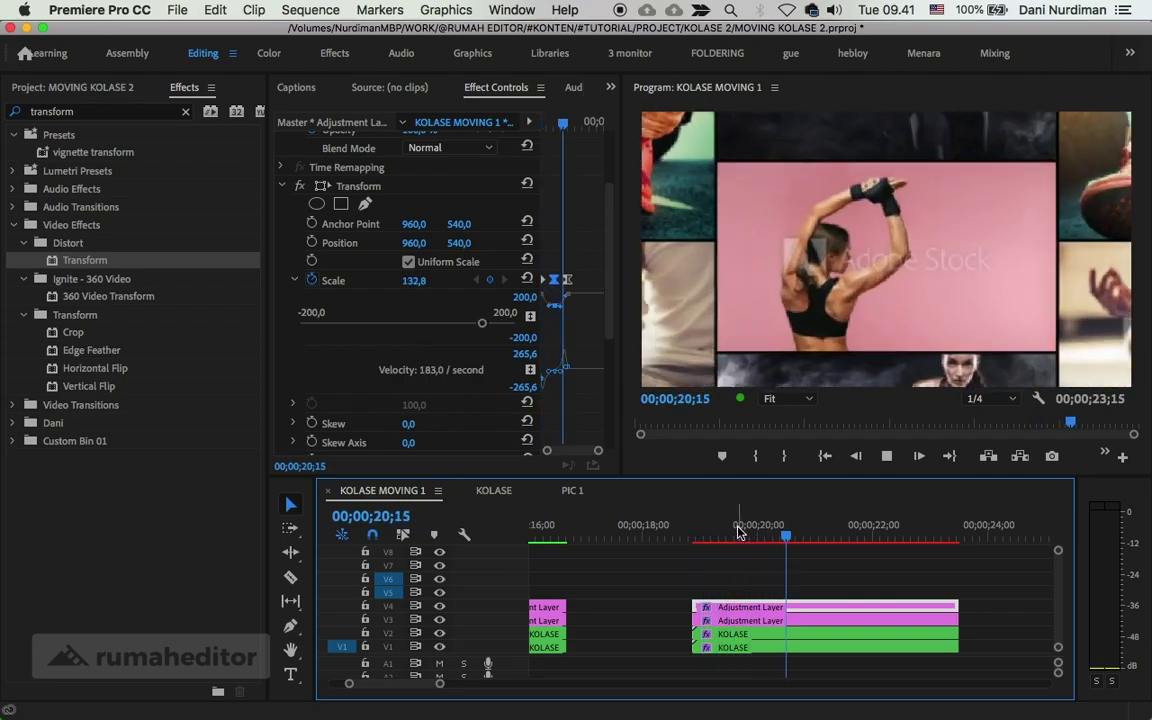
{"action": "key", "text": "space"}
{"action": "left_click", "coordinate": [597, 256]}
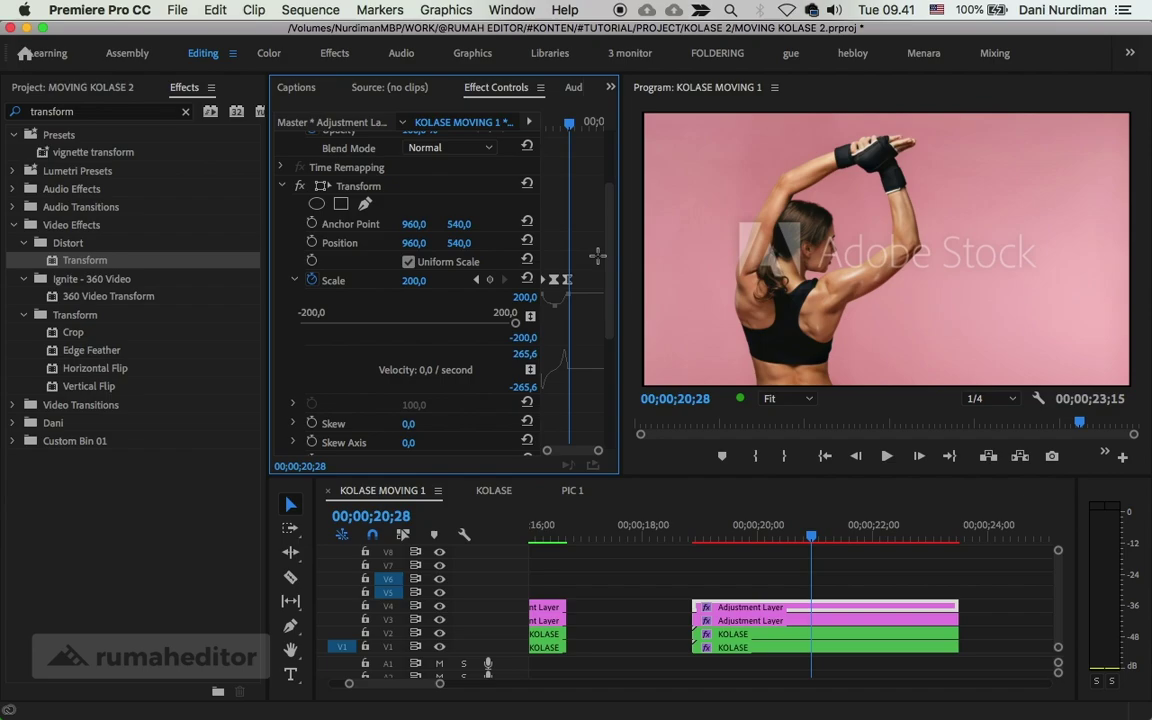
{"action": "left_click", "coordinate": [730, 634]}
- Move the V2 KOLASE clip's last Offset Shift Center To keyframe to 00;00;22;26
{"action": "left_click_drag", "start_coordinate": [734, 535], "coordinate": [691, 535]}
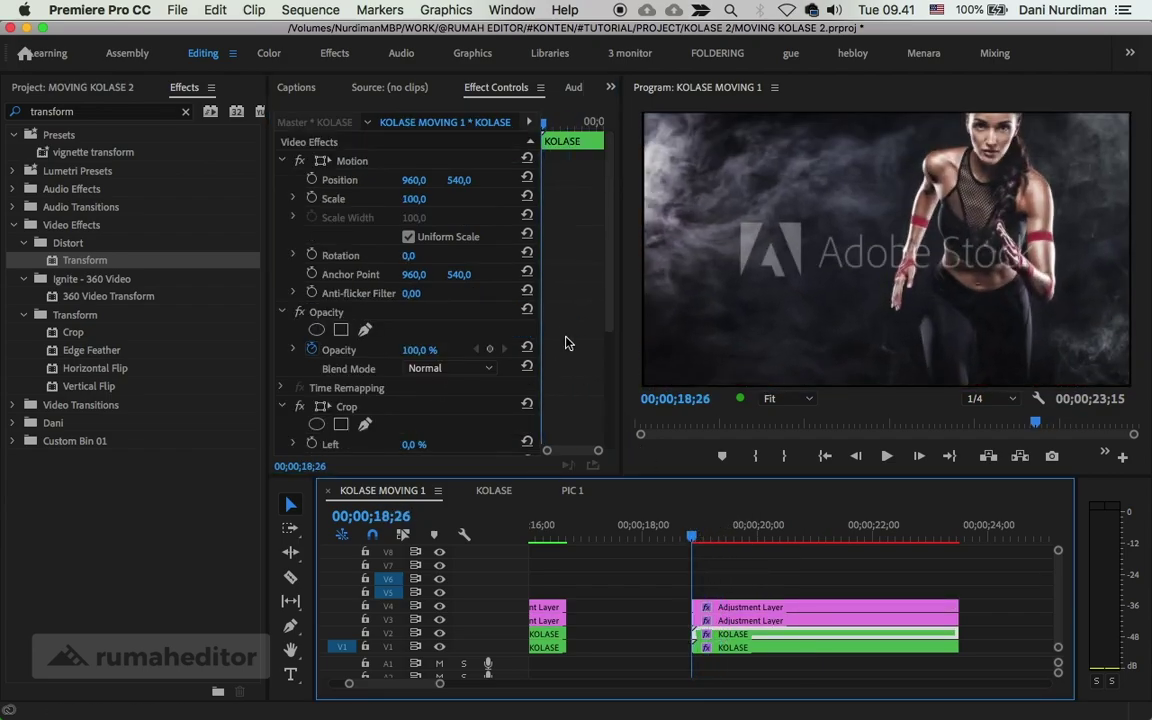
{"action": "scroll", "coordinate": [561, 335], "scroll_direction": "down", "scroll_amount": 5}
{"action": "scroll", "coordinate": [561, 335], "scroll_direction": "down", "scroll_amount": 2}
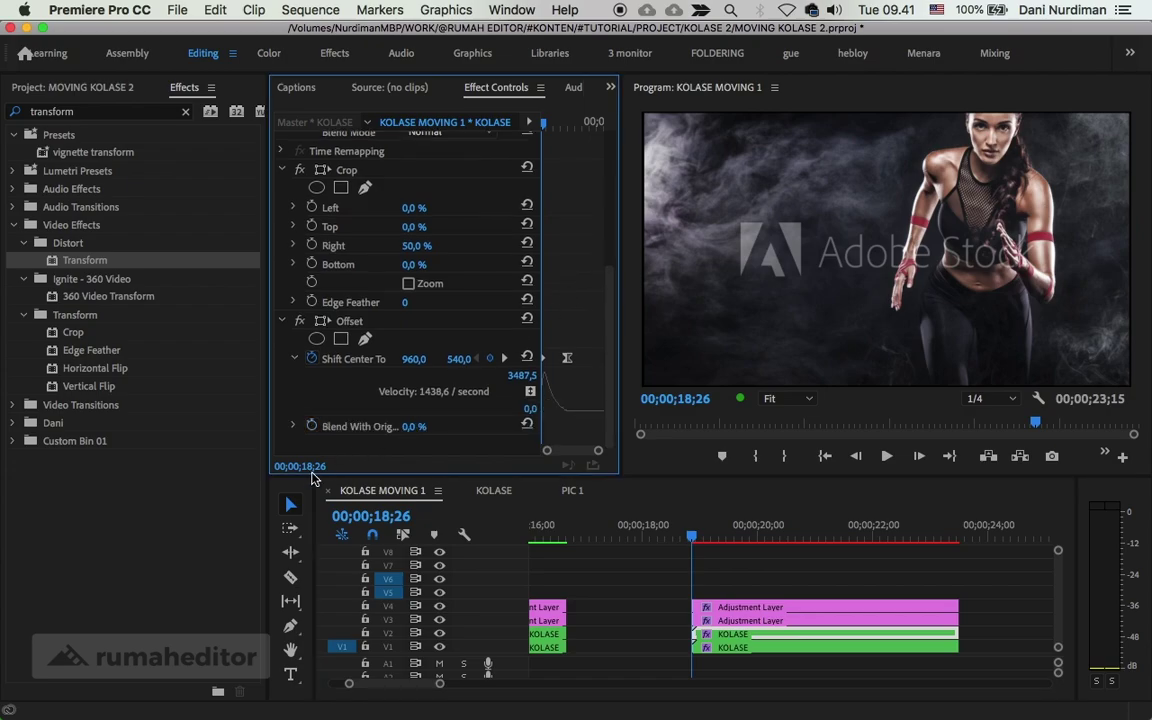
{"action": "left_click", "coordinate": [305, 466]}
{"action": "type", "text": "+"}
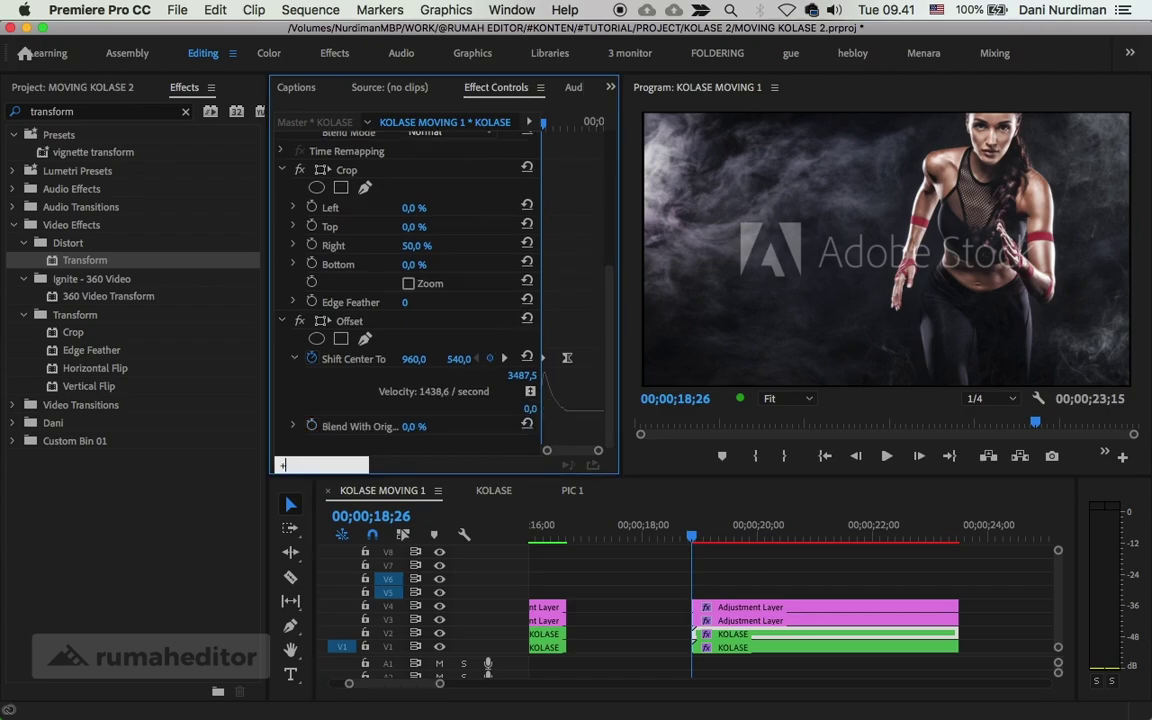
{"action": "type", "text": "00"}
{"action": "key", "text": "Return"}
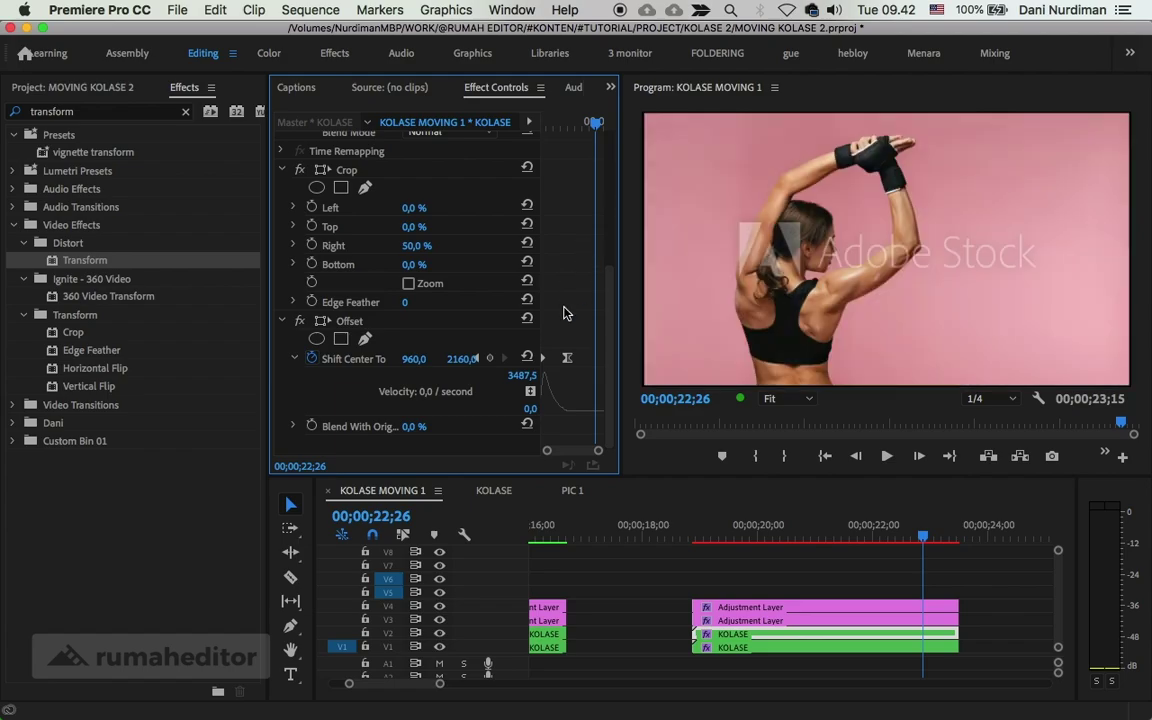
{"action": "left_click_drag", "start_coordinate": [568, 358], "coordinate": [594, 358]}
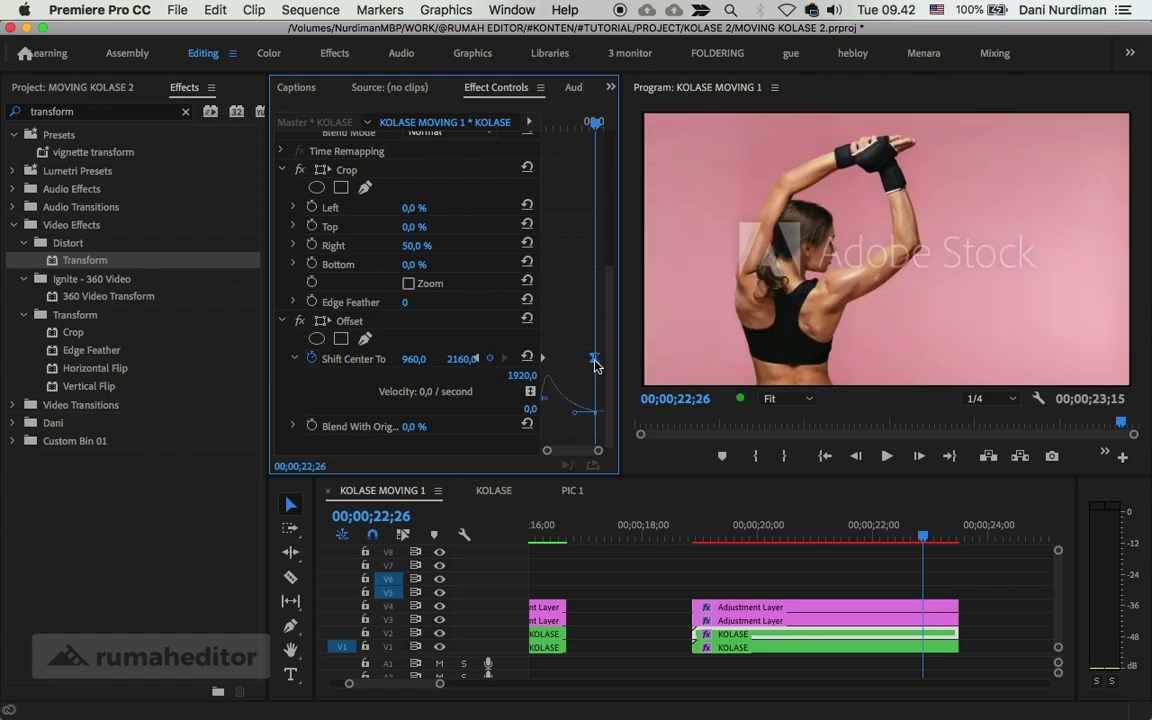
- Move the V1 KOLASE clip's last Shift Center To keyframe to 00;00;22;26, then select the V4 Adjustment Layer
{"action": "left_click", "coordinate": [735, 647]}
{"action": "scroll", "coordinate": [533, 390], "scroll_direction": "down", "scroll_amount": 5}
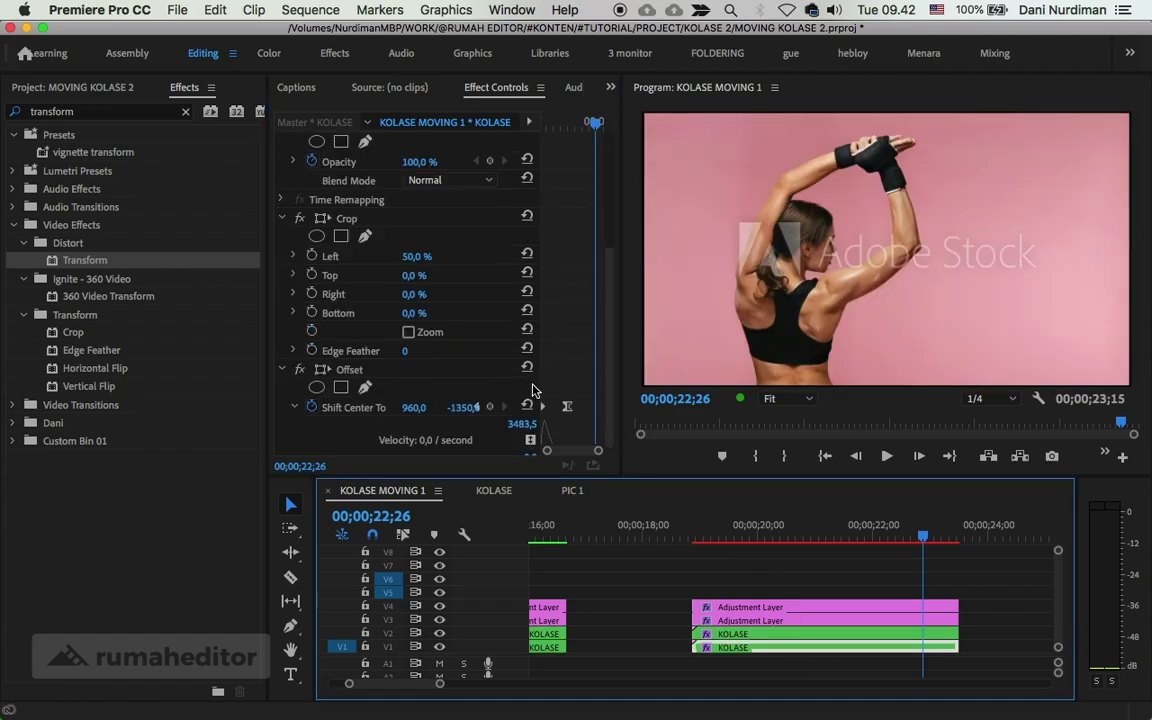
{"action": "left_click_drag", "start_coordinate": [567, 406], "coordinate": [594, 406]}
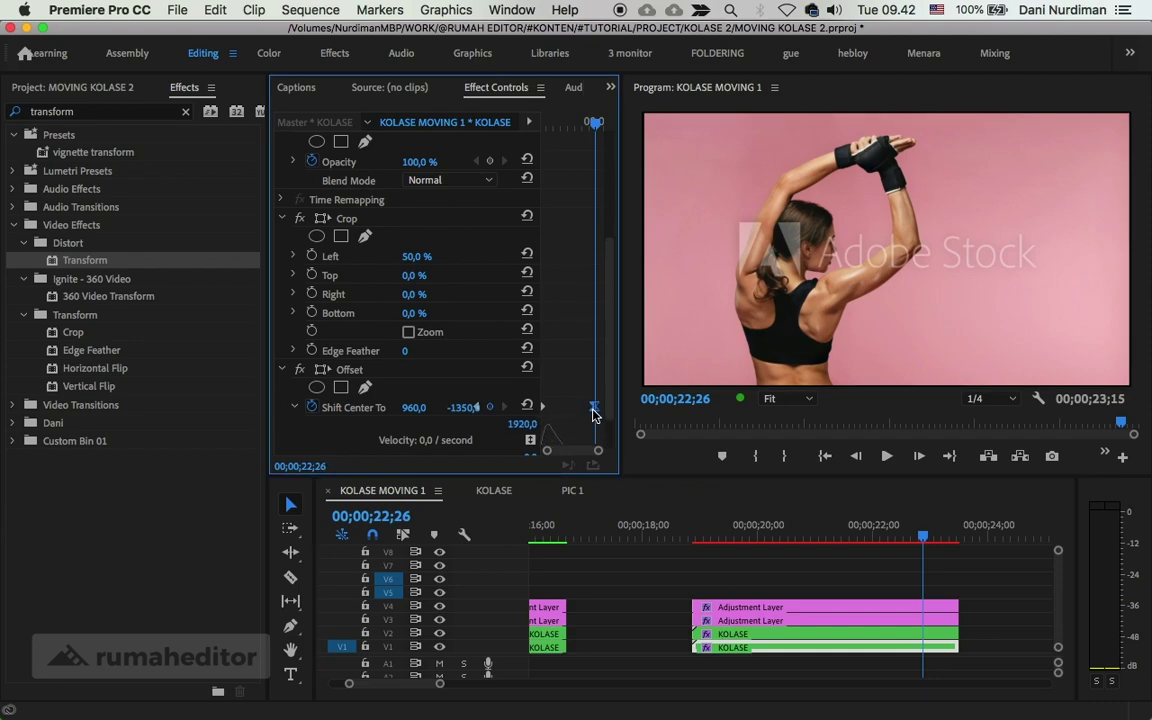
{"action": "left_click", "coordinate": [790, 607]}
- Move the adjustment layer's last Scale keyframe to 00;00;22;26 and place the playhead at 00;00;20;26
{"action": "scroll", "coordinate": [585, 362], "scroll_direction": "down", "scroll_amount": 5}
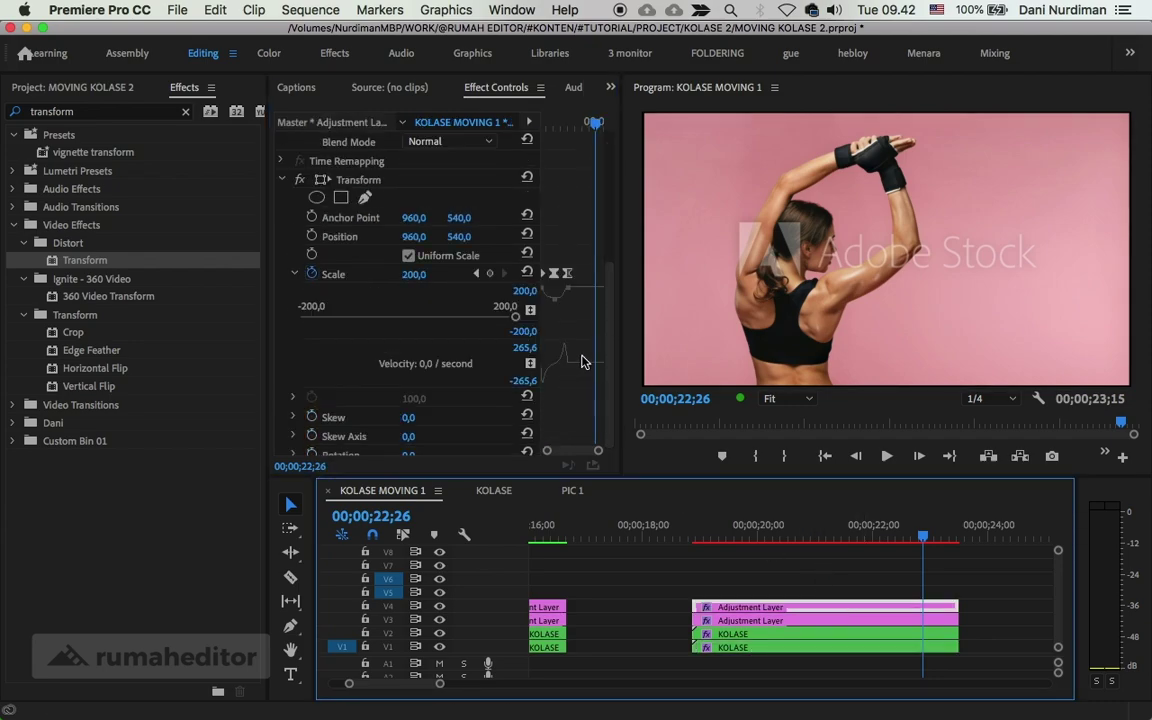
{"action": "left_click_drag", "start_coordinate": [567, 274], "coordinate": [593, 274]}
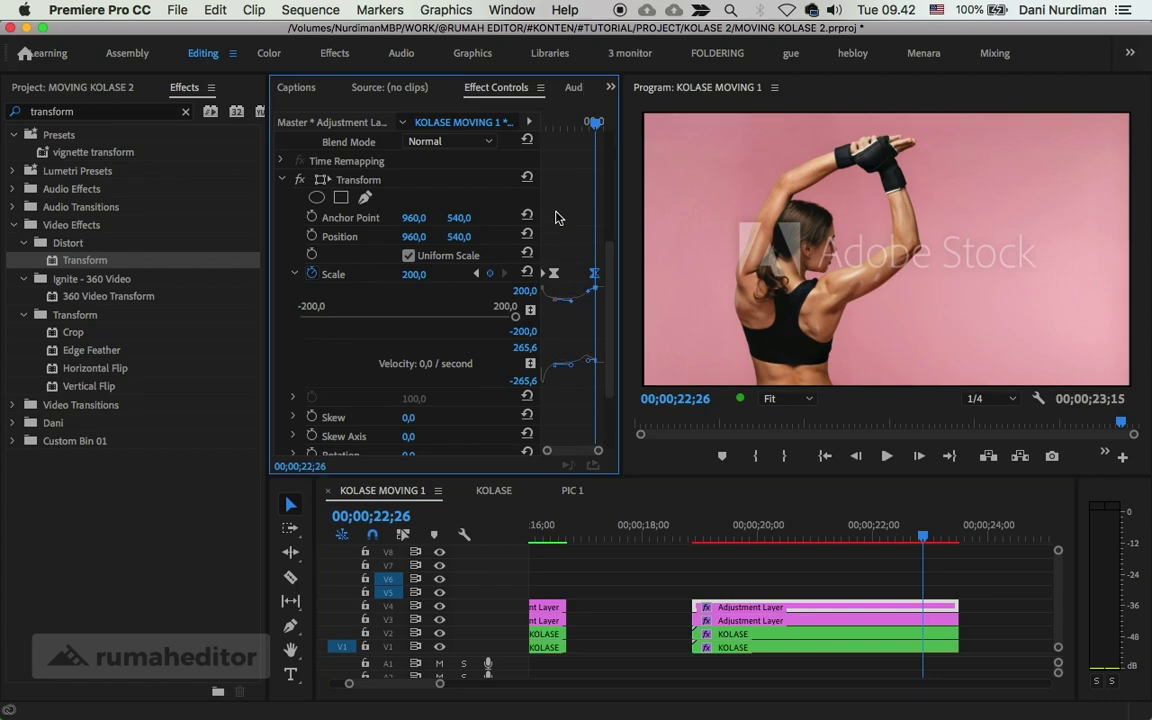
{"action": "key", "text": "Up"}
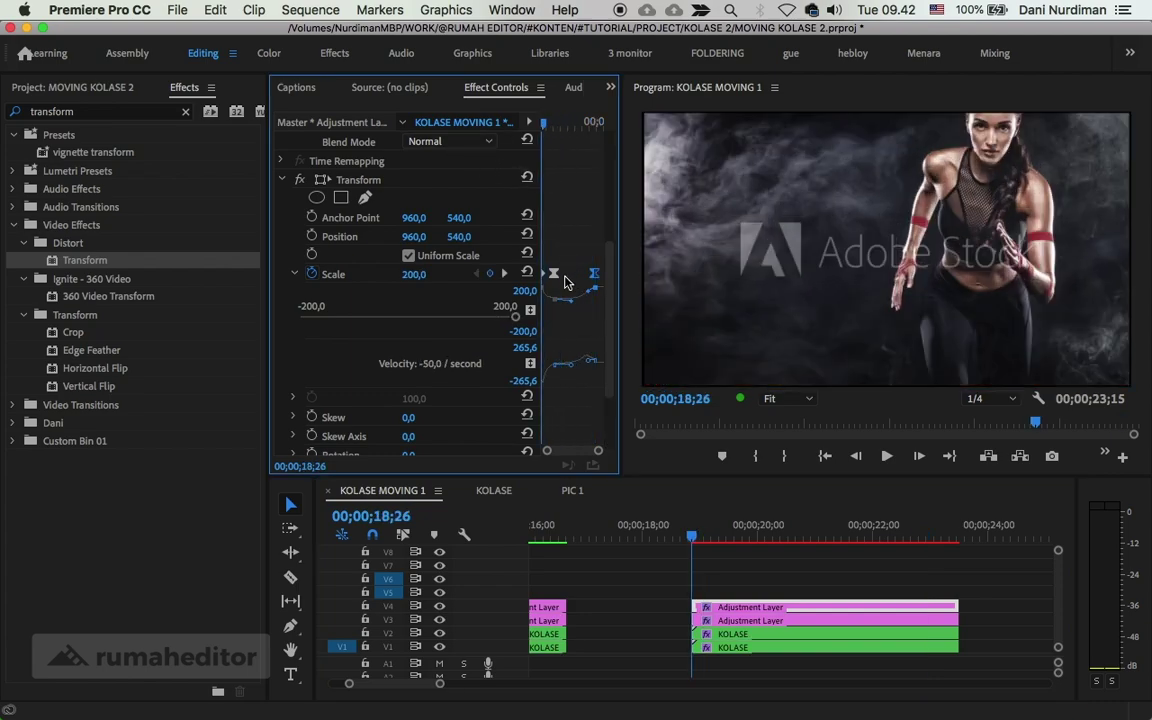
{"action": "left_click", "coordinate": [306, 467]}
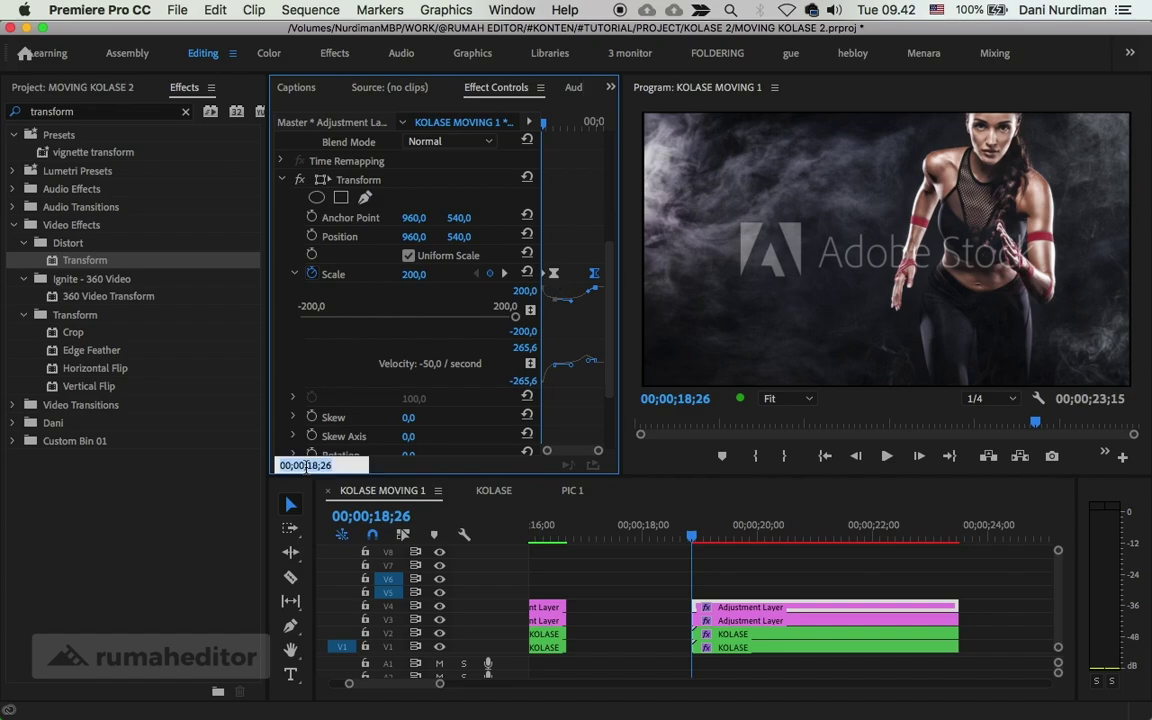
{"action": "type", "text": "+"}
{"action": "type", "text": "0"}
{"action": "key", "text": "Return"}
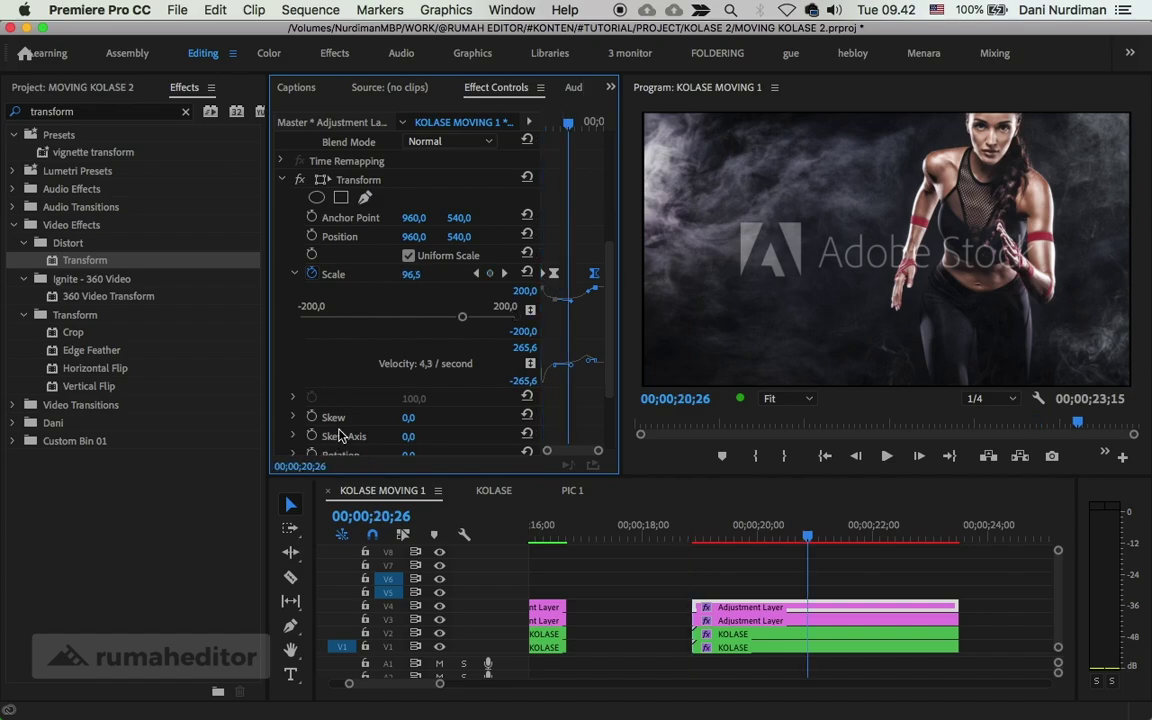
- Play the collage zoom from 00;00;18;26, then set the playhead to 00;00;21;26
{"action": "left_click", "coordinate": [691, 537]}
{"action": "key", "text": "space"}
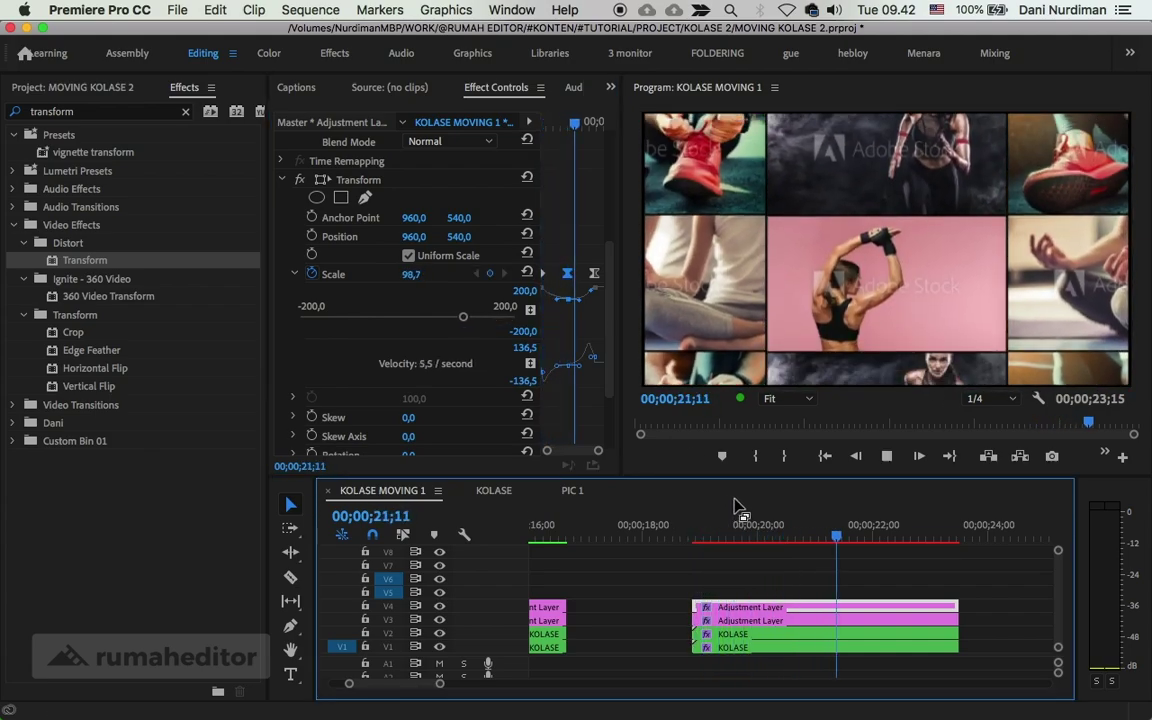
{"action": "key", "text": "space"}
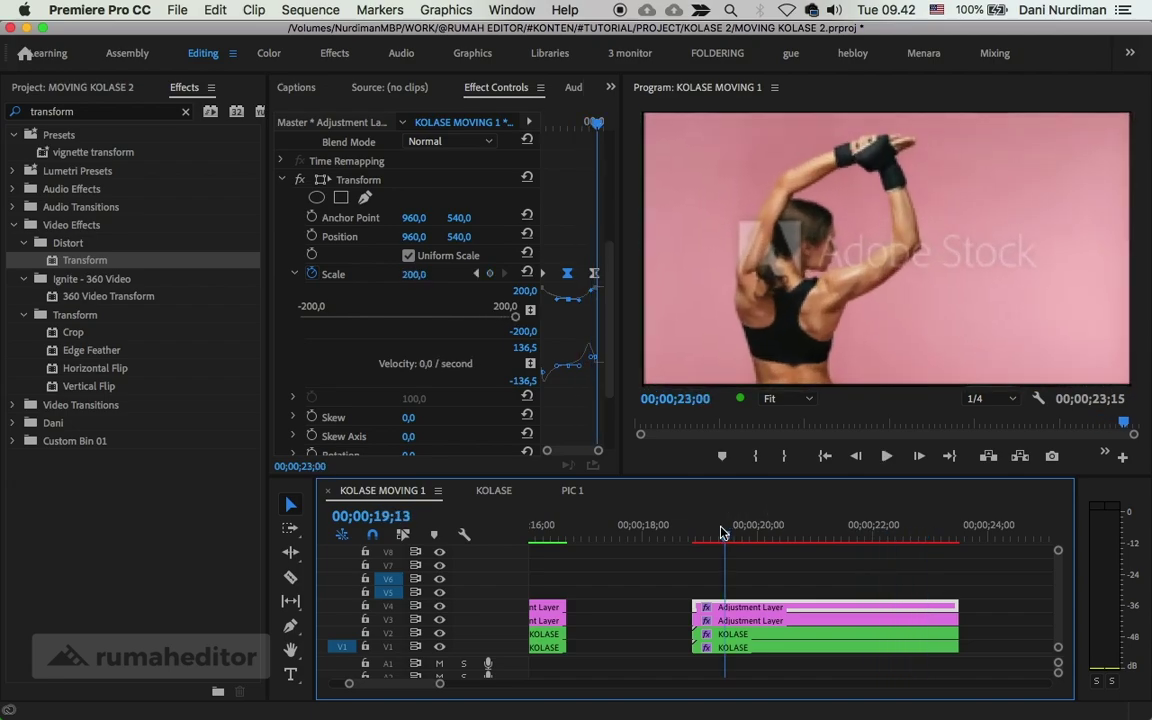
{"action": "left_click", "coordinate": [587, 144]}
{"action": "key", "text": "Home"}
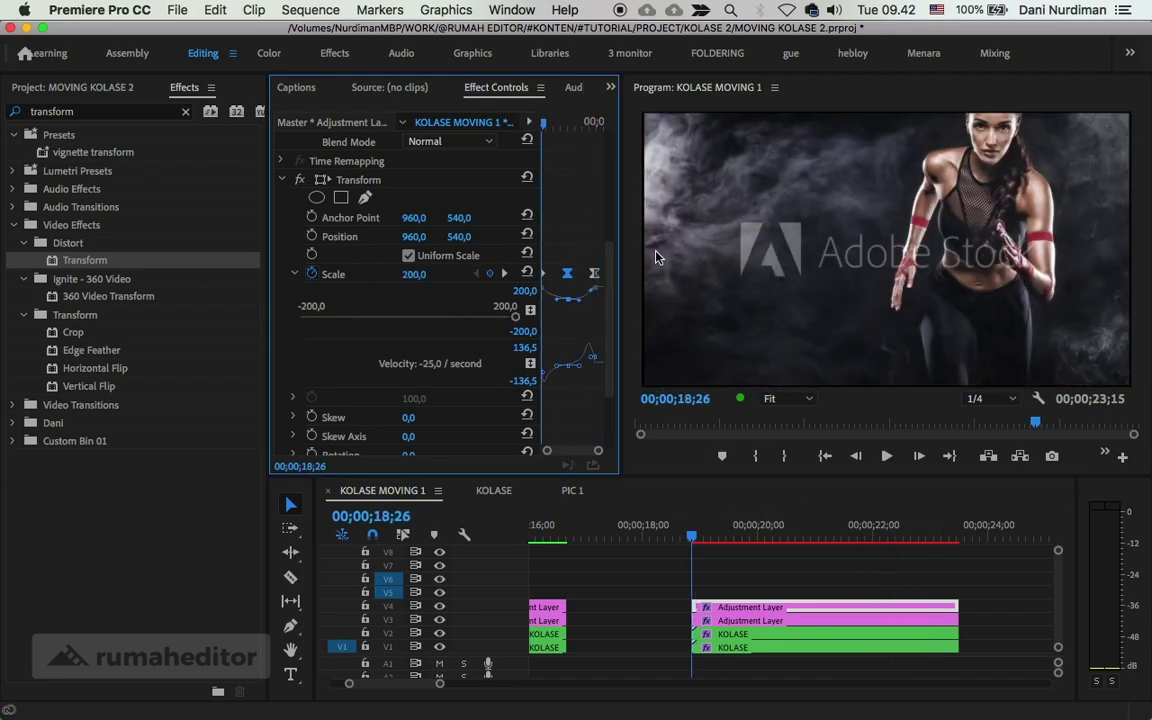
{"action": "left_click", "coordinate": [290, 466]}
{"action": "key", "text": "Return"}
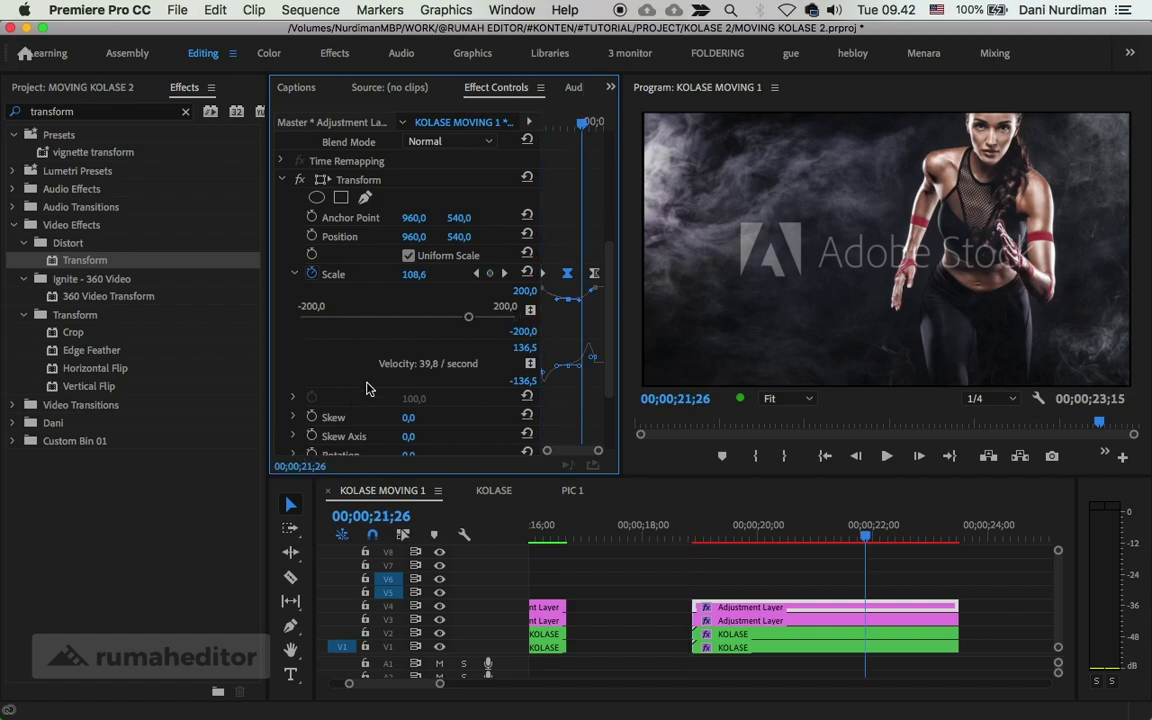
- Check the KOLASE clip and adjustment layer keyframes, replay the zoom, and deselect all clips
{"action": "left_click", "coordinate": [780, 633]}
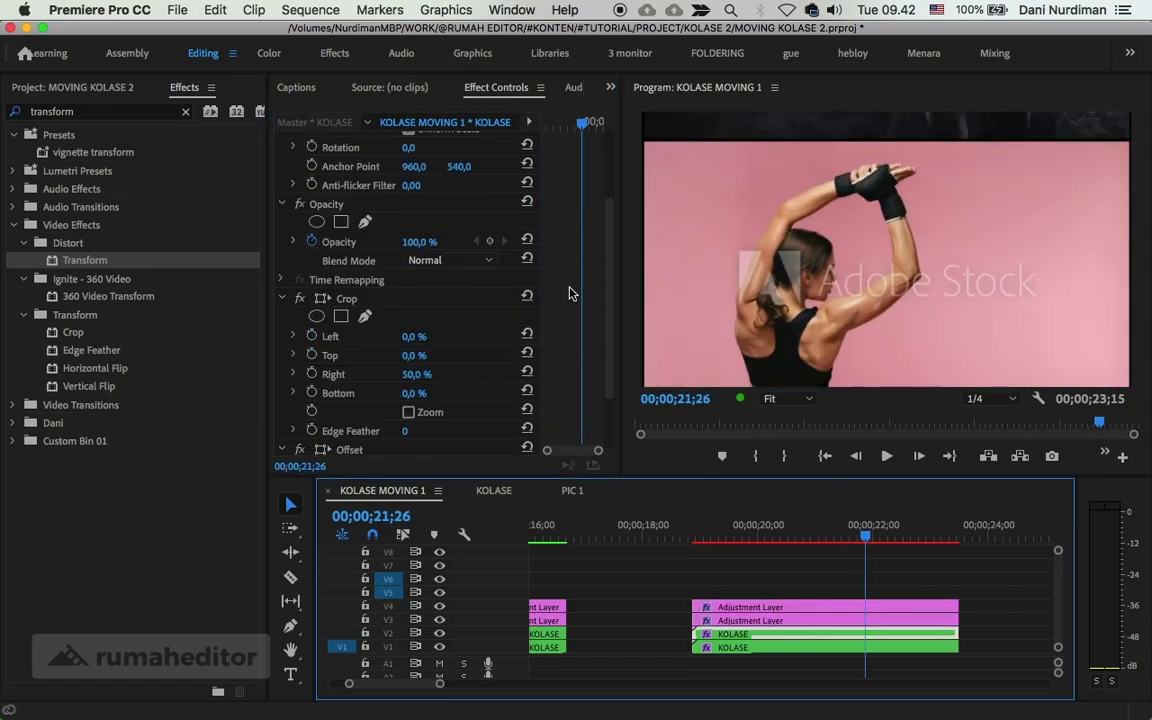
{"action": "left_click", "coordinate": [802, 607]}
{"action": "key", "text": "Up"}
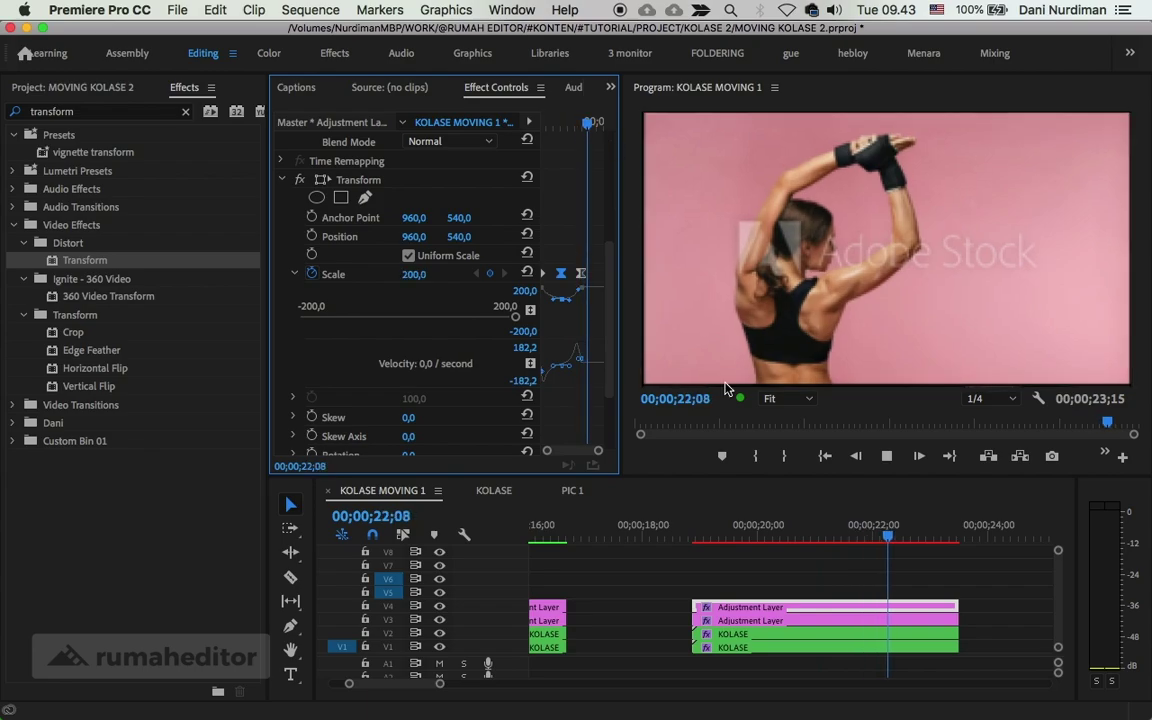
{"action": "left_click", "coordinate": [707, 524]}
{"action": "key", "text": "Up"}
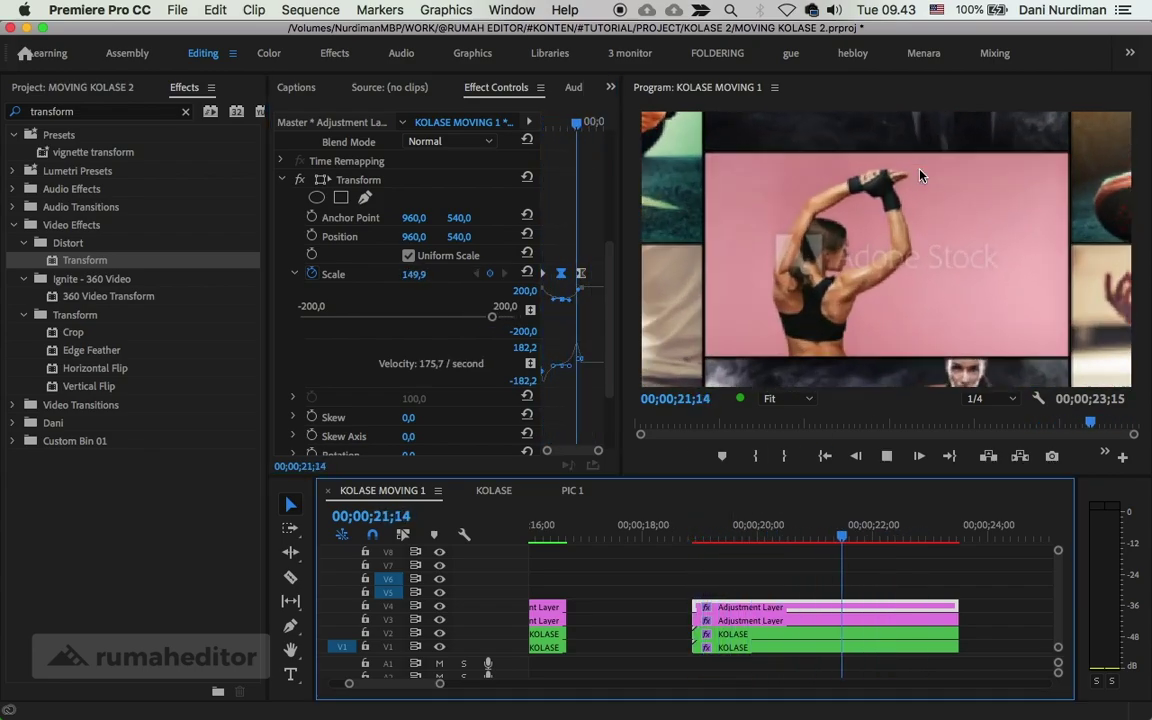
{"action": "key", "text": "space"}
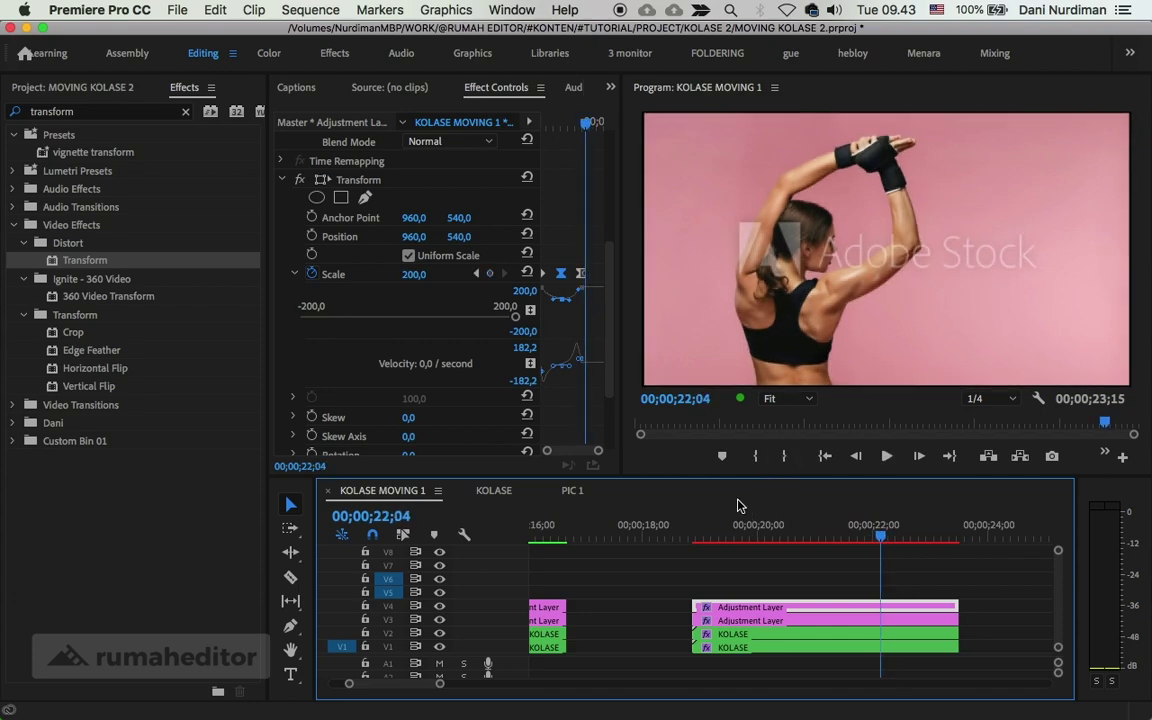
{"action": "left_click", "coordinate": [786, 570]}
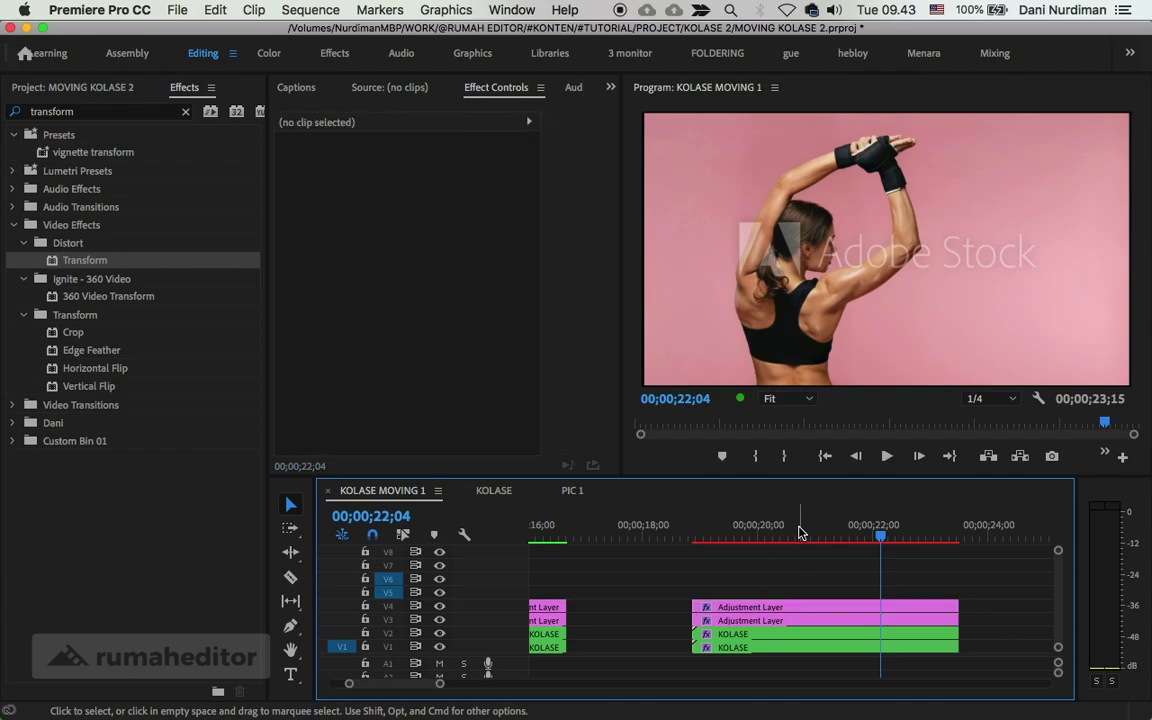
{"action": "mouse_move", "coordinate": [791, 532]}
{"action": "left_mouse_down"}
{"action": "mouse_move", "coordinate": [818, 520]}
{"action": "mouse_move", "coordinate": [806, 522]}
{"action": "left_mouse_up"}
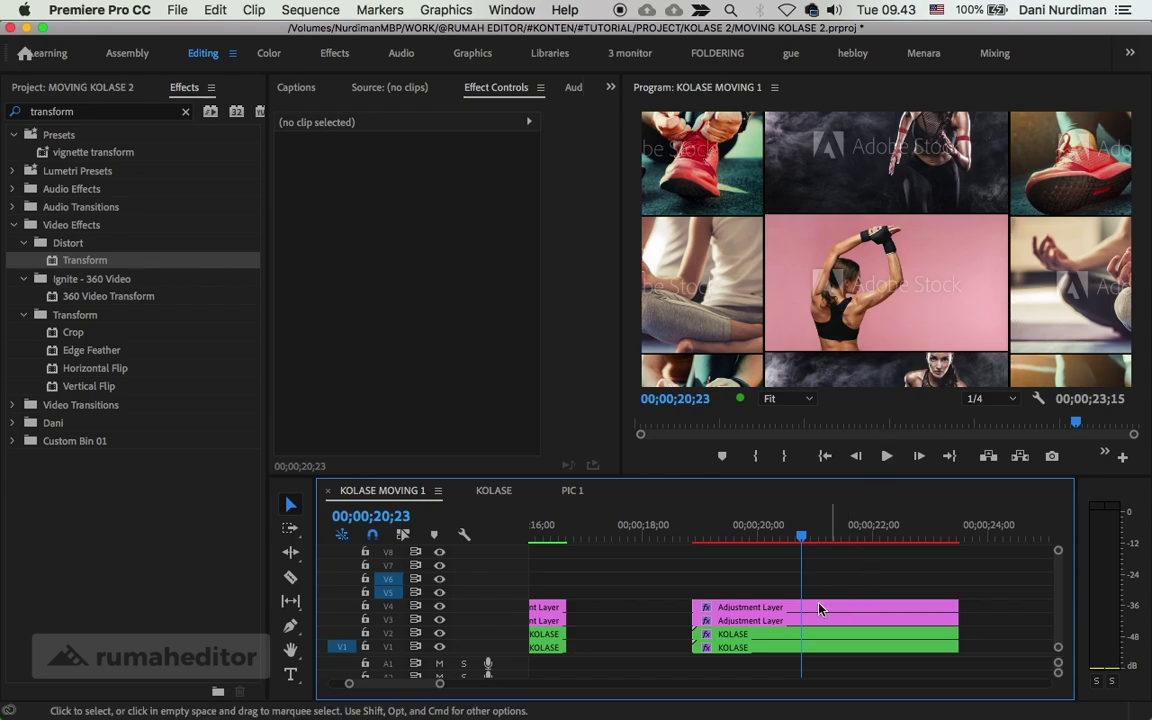
{"action": "left_click_drag", "start_coordinate": [806, 543], "coordinate": [815, 538]}
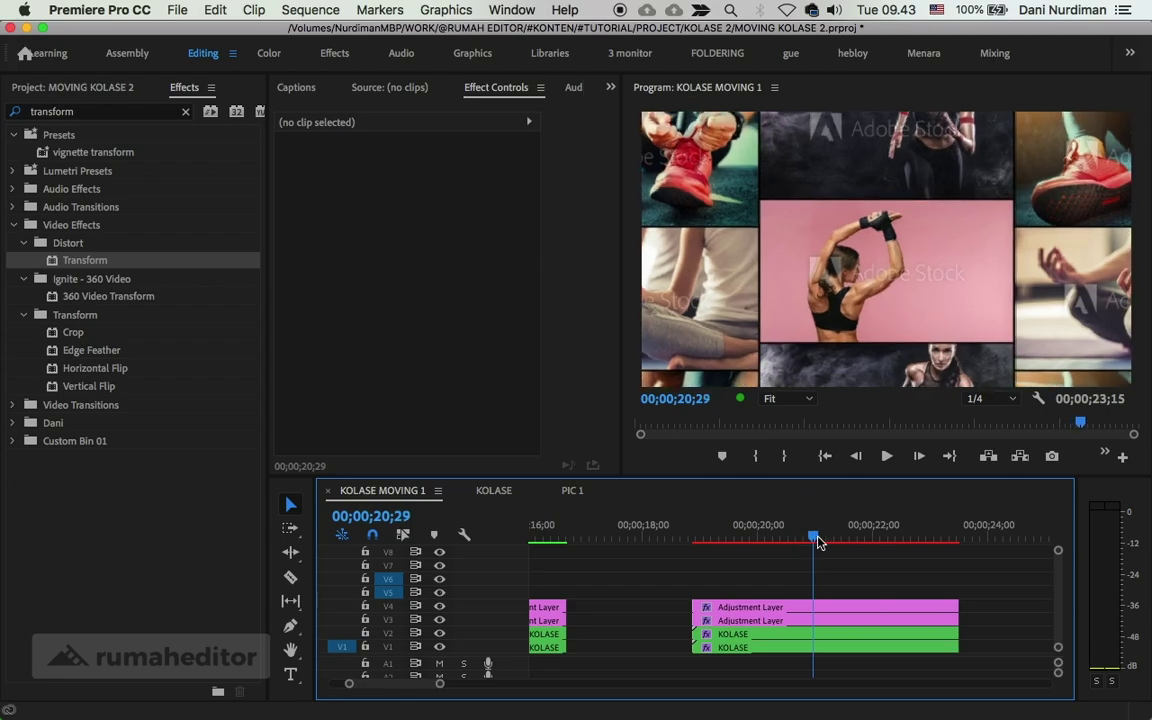
- Open the nested KOLASE sequence and select its PIC 1 clip
{"action": "double_click", "coordinate": [813, 650]}
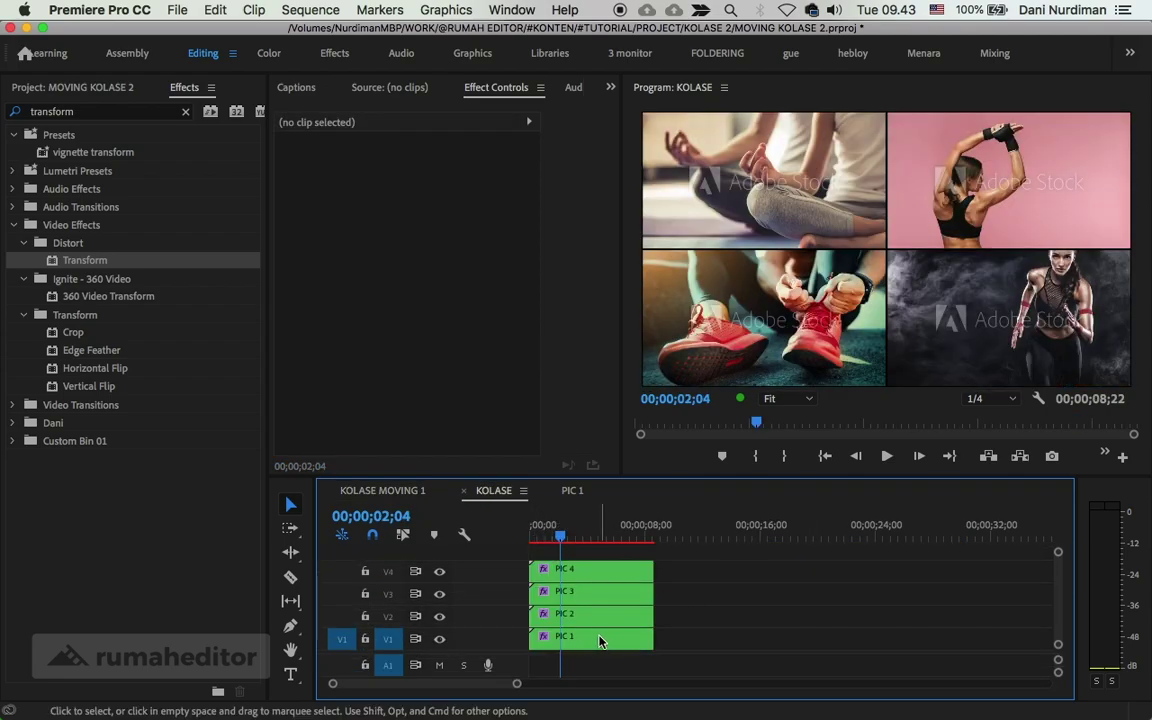
{"action": "key", "text": "j"}
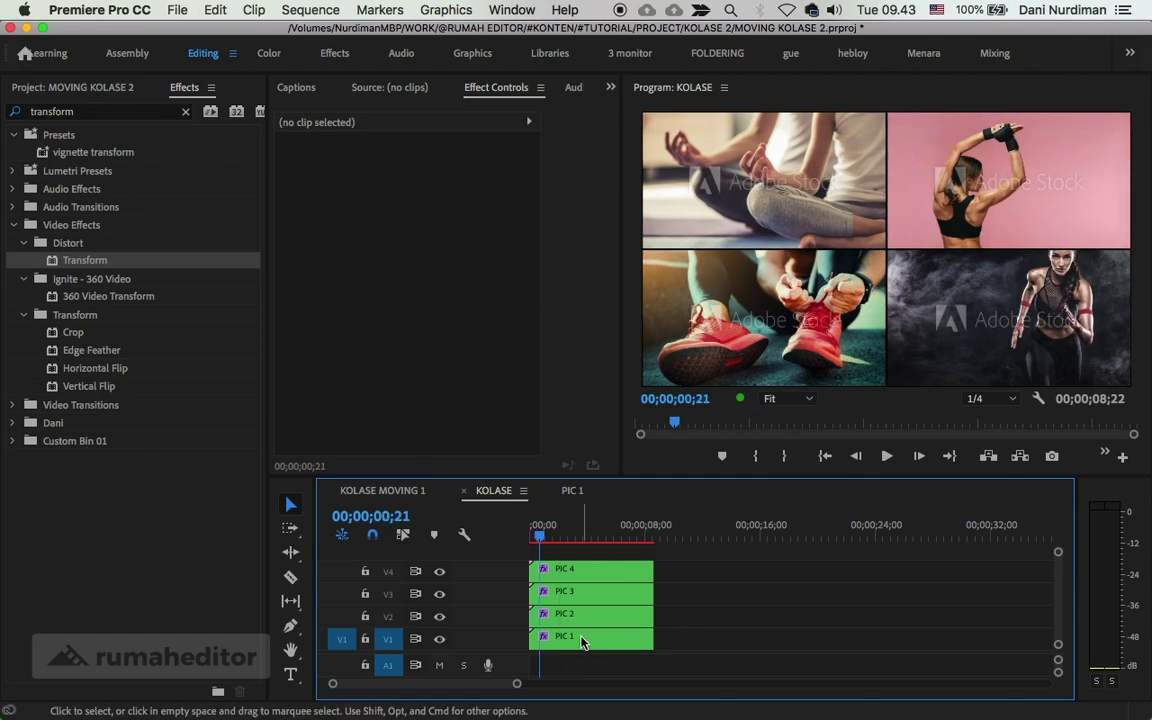
{"action": "left_click", "coordinate": [586, 642]}
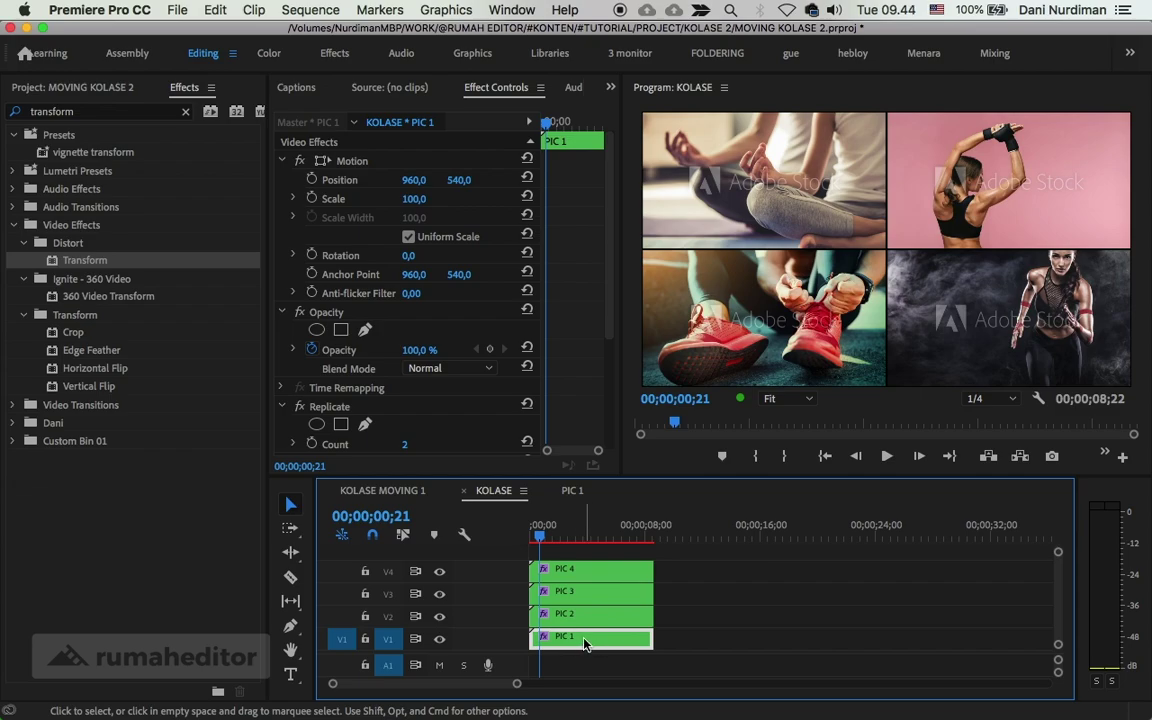
- Open the PIC 1 sequence, inspect its yoga photo's Scale 122, and show the Project panel
{"action": "double_click", "coordinate": [586, 642]}
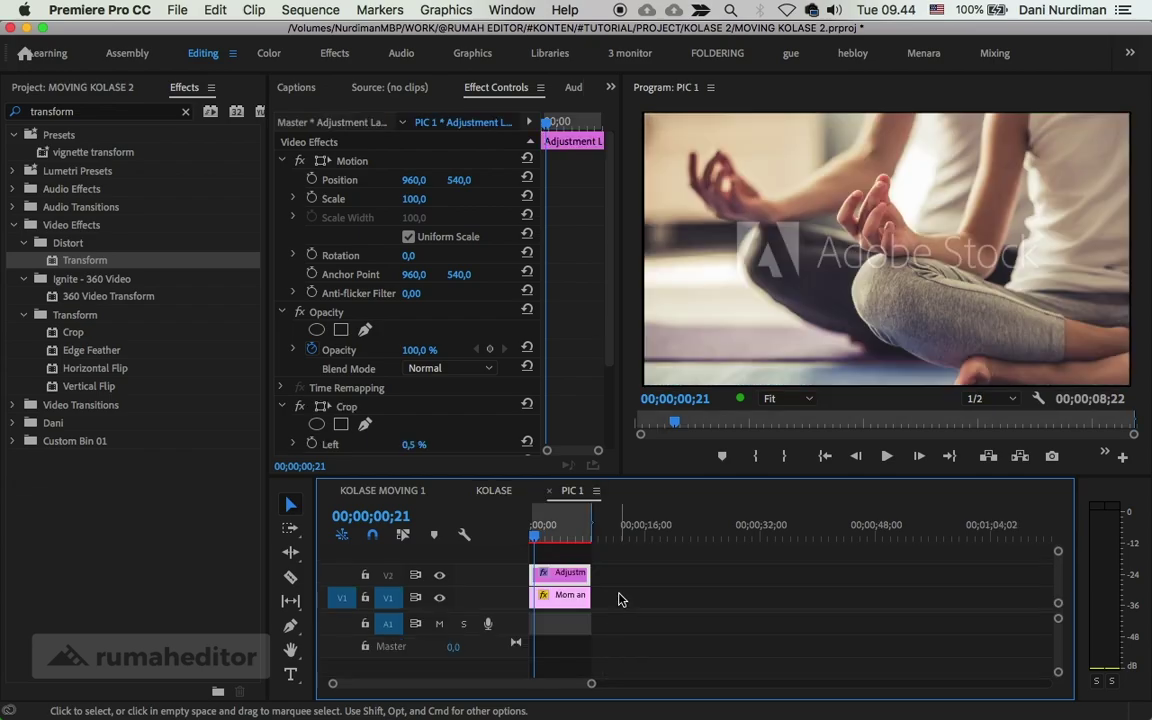
{"action": "left_click", "coordinate": [618, 599]}
{"action": "left_click", "coordinate": [578, 600]}
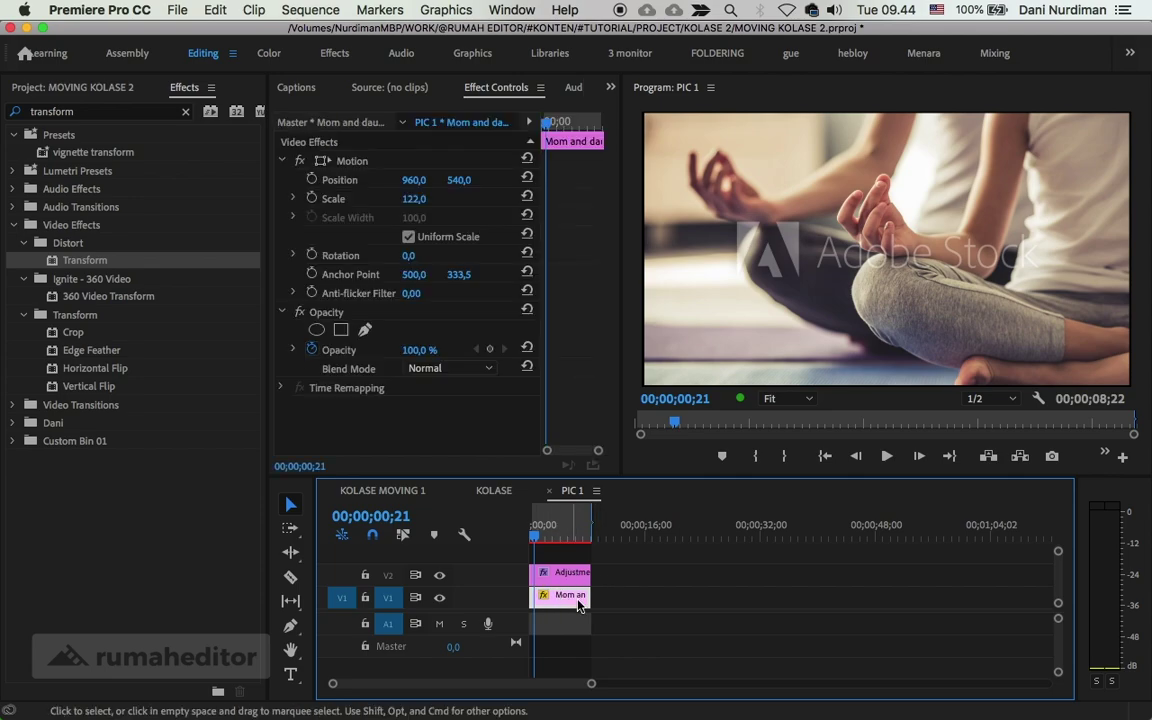
{"action": "left_click", "coordinate": [80, 88]}
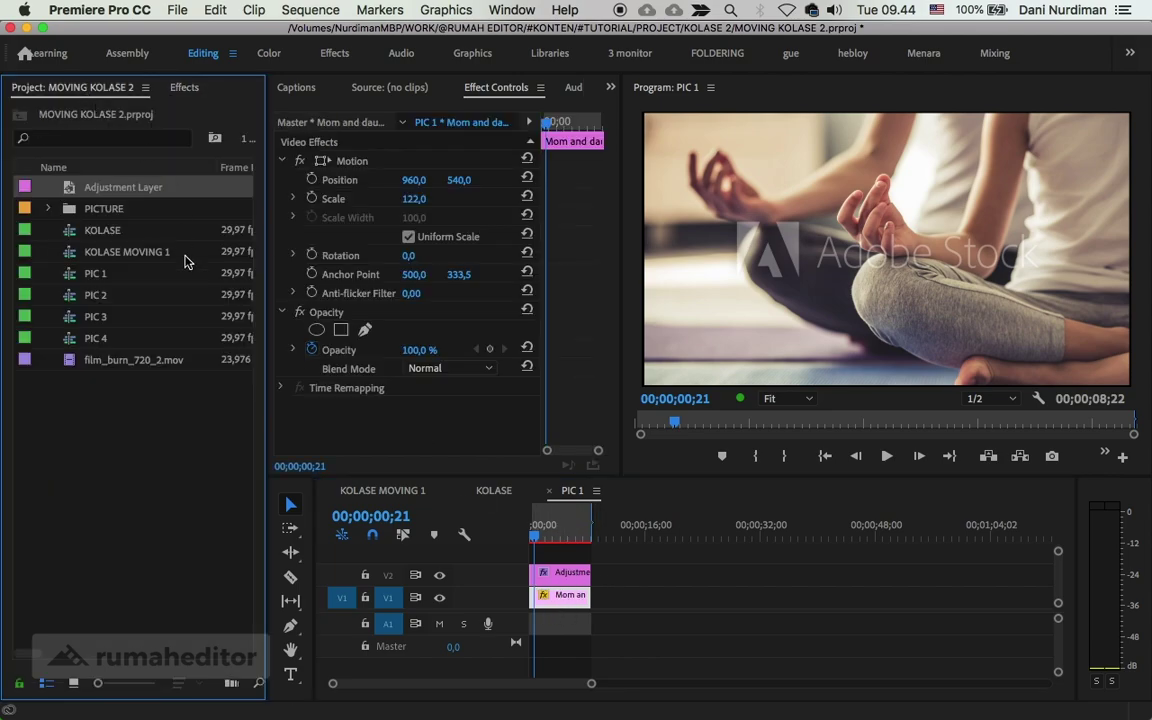
- Open the PIC 2, PIC 3, PIC 4 and PIC 1 sequences as timeline tabs
{"action": "double_click", "coordinate": [72, 299]}
{"action": "double_click", "coordinate": [72, 317]}
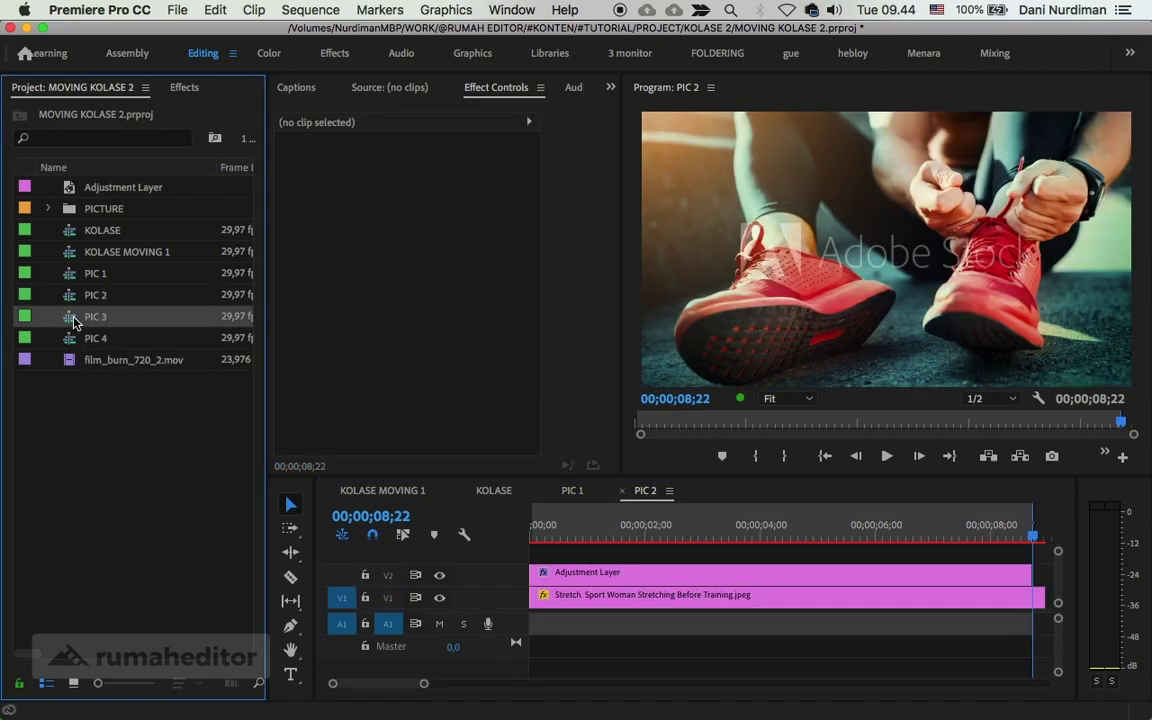
{"action": "double_click", "coordinate": [72, 339]}
{"action": "double_click", "coordinate": [70, 275]}
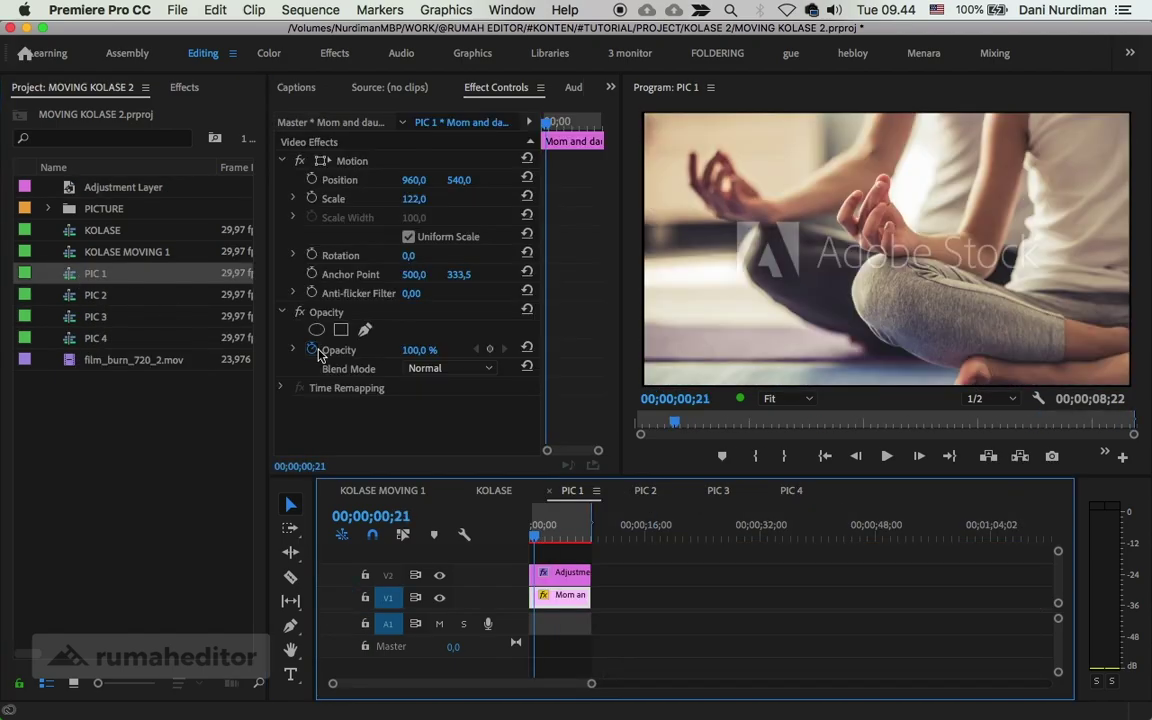
- Confirm the PIC 1 adjustment layer crops 0.5 % on every edge, then briefly maximize the Program monitor
{"action": "left_click", "coordinate": [576, 574]}
{"action": "key", "text": "equal"}
{"action": "key", "text": "equal"}
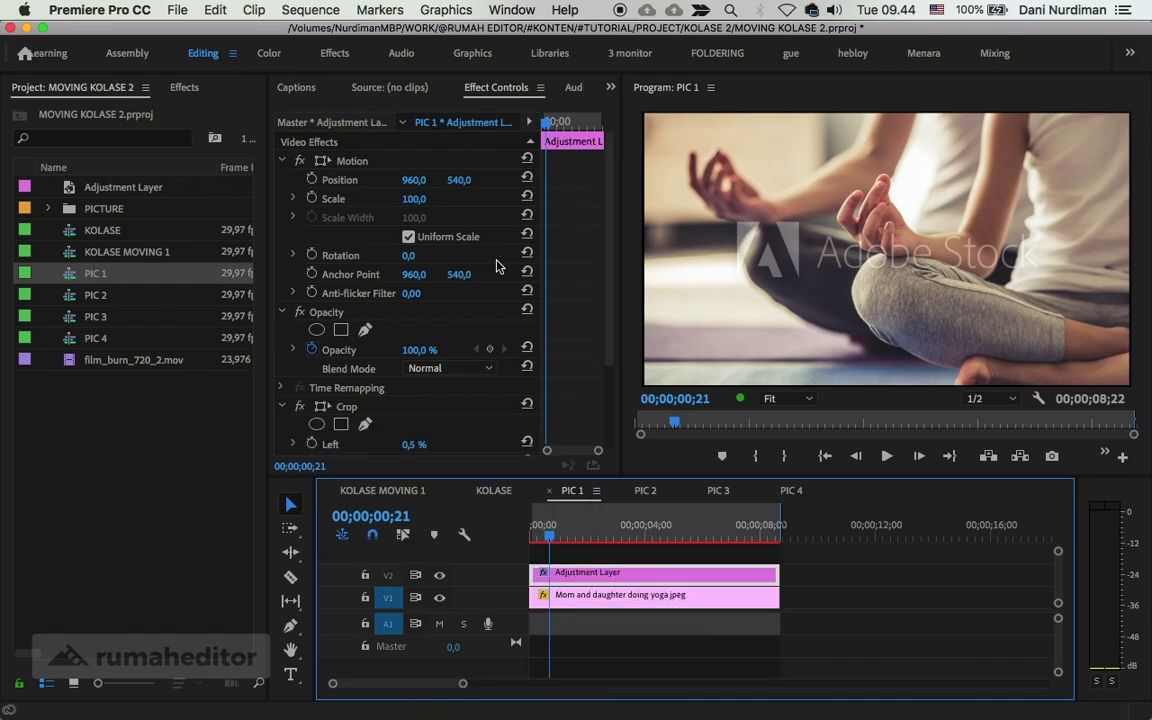
{"action": "scroll", "coordinate": [368, 300], "scroll_direction": "down", "scroll_amount": 5}
{"action": "left_click", "coordinate": [371, 299]}
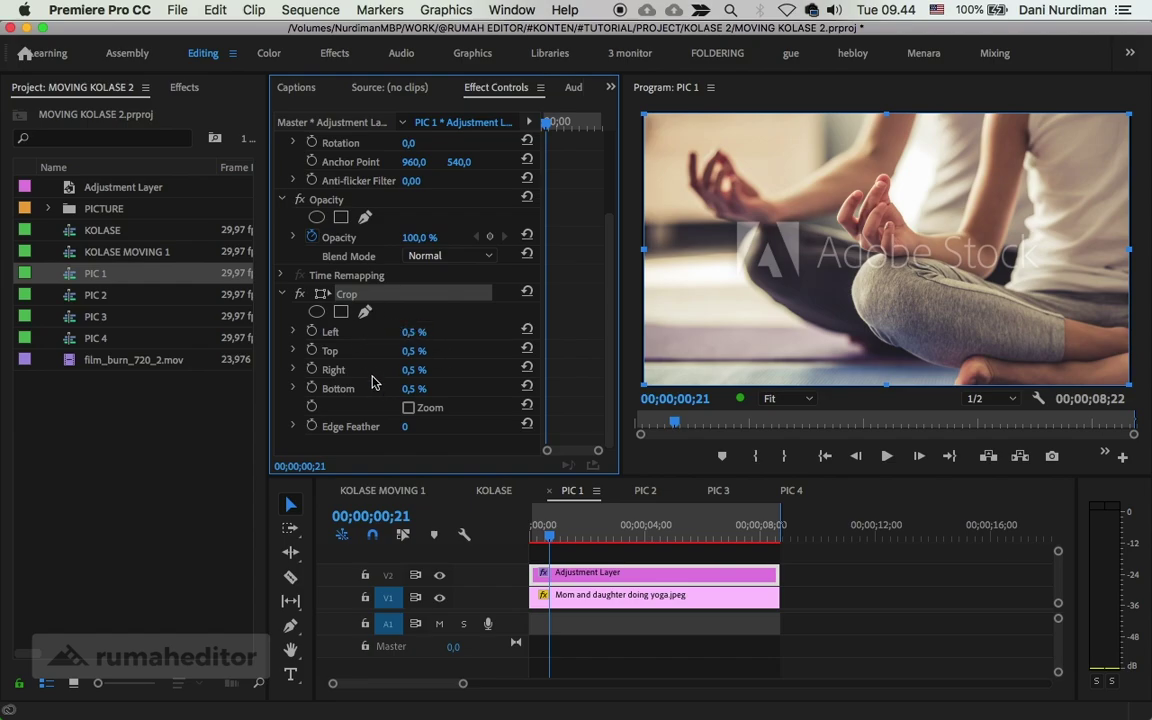
{"action": "left_click", "coordinate": [414, 332]}
{"action": "key", "text": "Return"}
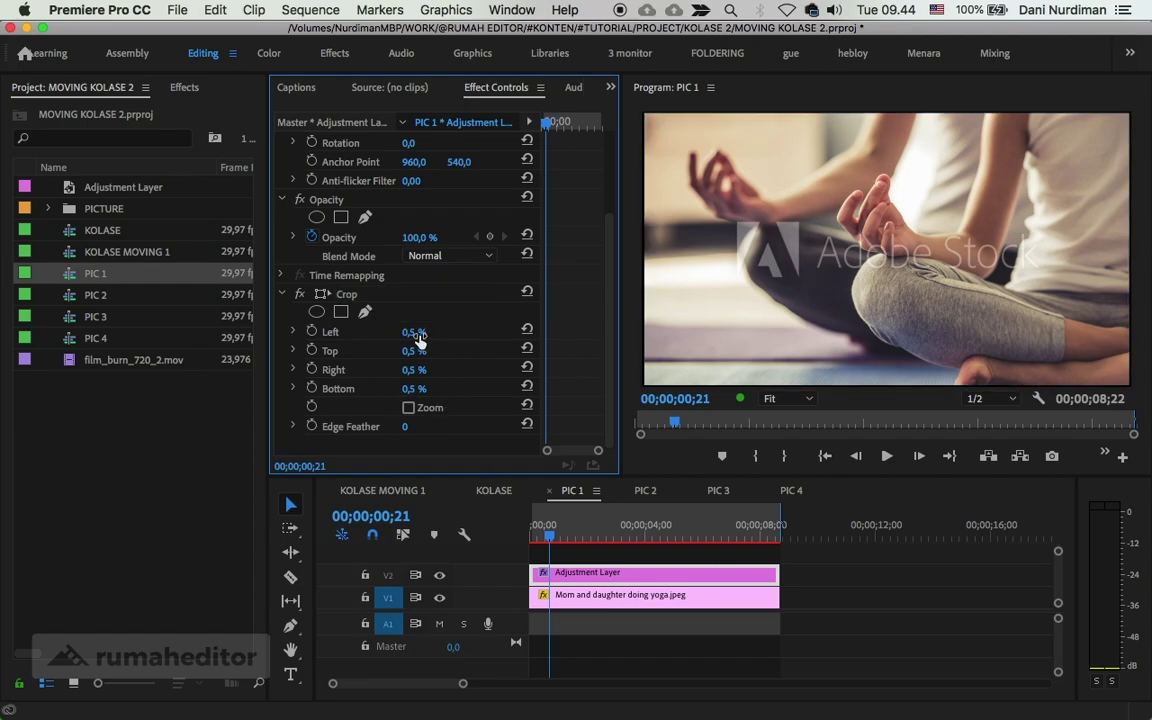
{"action": "left_click", "coordinate": [414, 350]}
{"action": "left_click", "coordinate": [426, 368]}
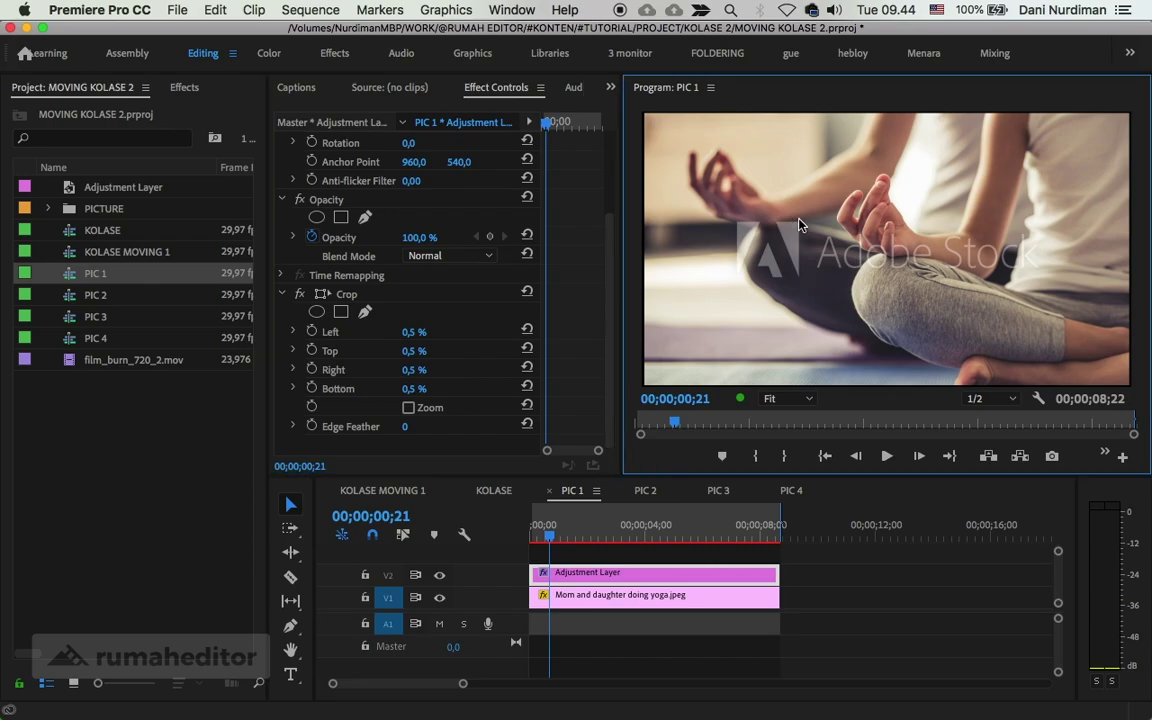
{"action": "key", "text": "grave"}
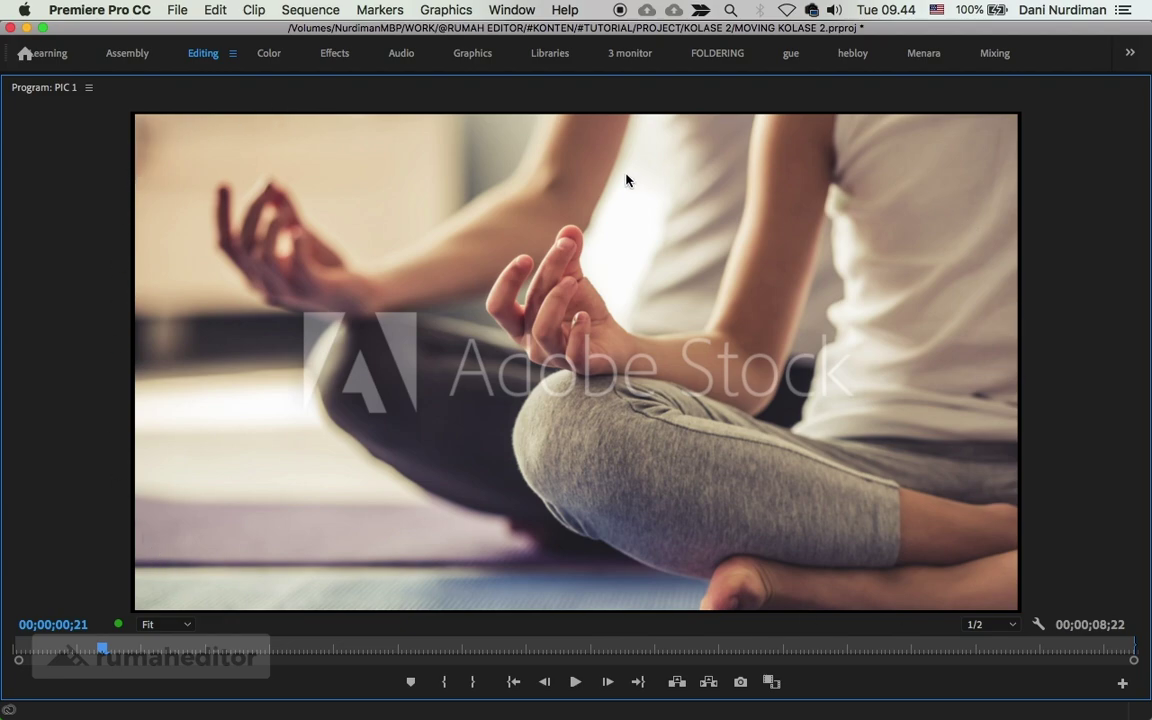
{"action": "key", "text": "grave"}
- Open the PIC 2 sequence and check its adjustment layer settings
{"action": "double_click", "coordinate": [66, 295]}
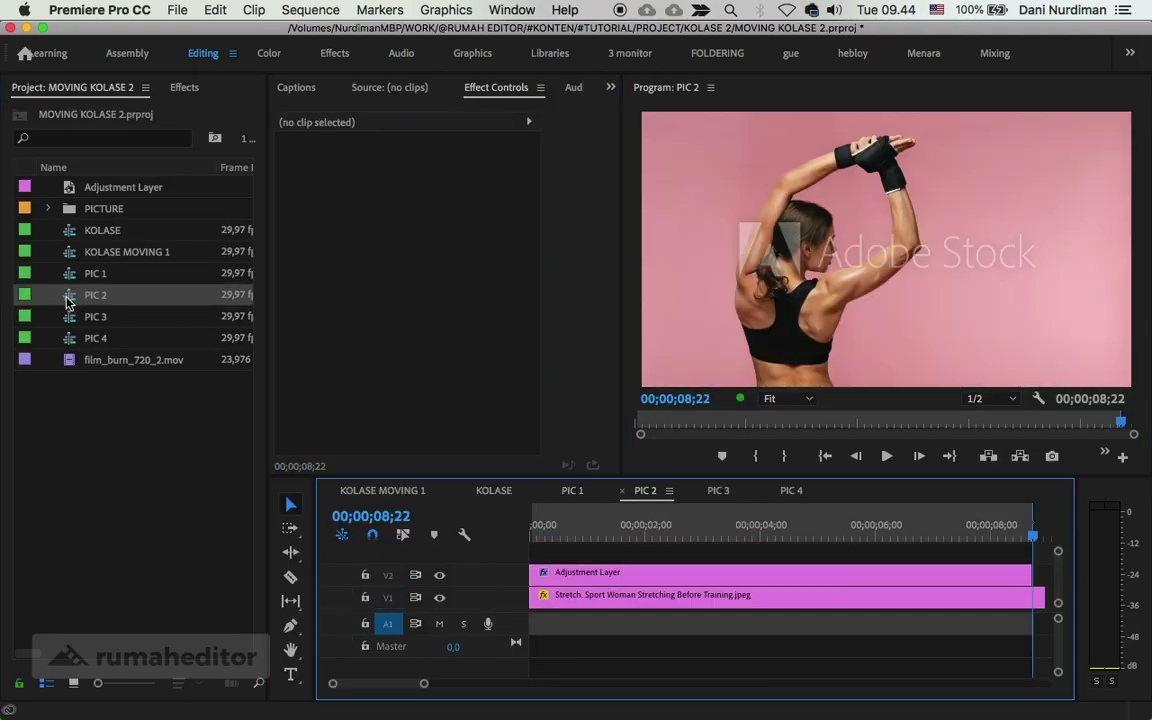
{"action": "left_click", "coordinate": [600, 572]}
{"action": "left_click", "coordinate": [636, 536]}
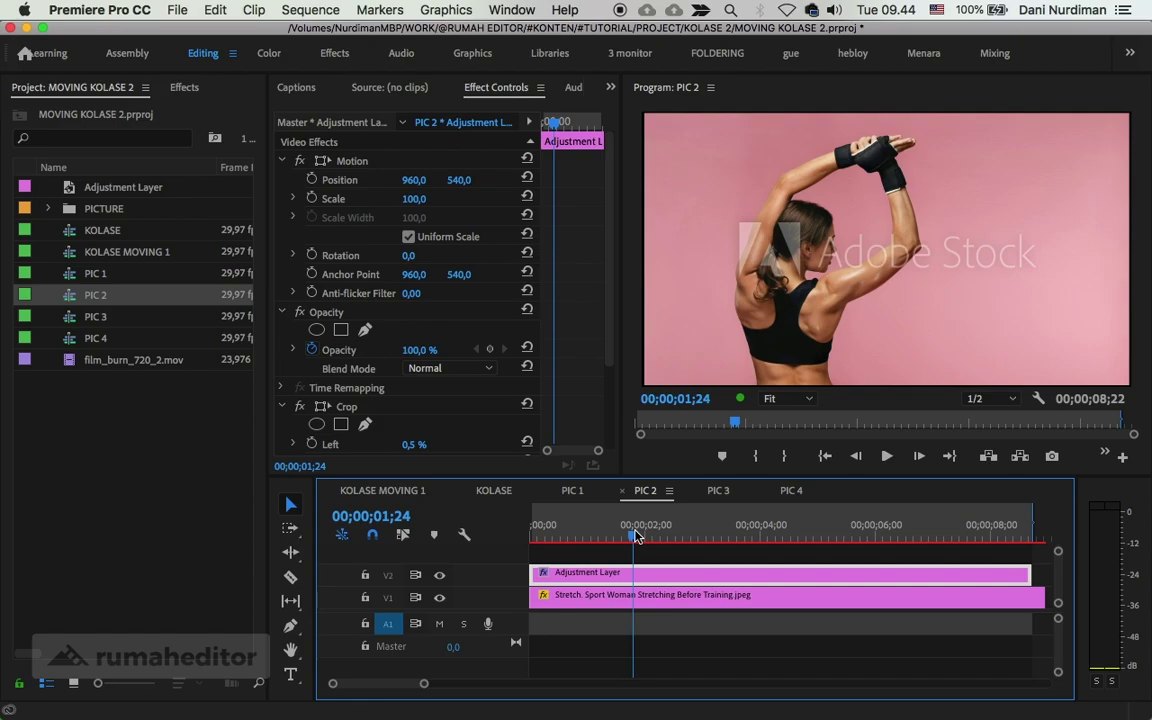
- Cycle through the KOLASE, PIC 1, PIC 2 and PIC 4 tabs, ending on KOLASE MOVING 1
{"action": "left_click", "coordinate": [494, 490]}
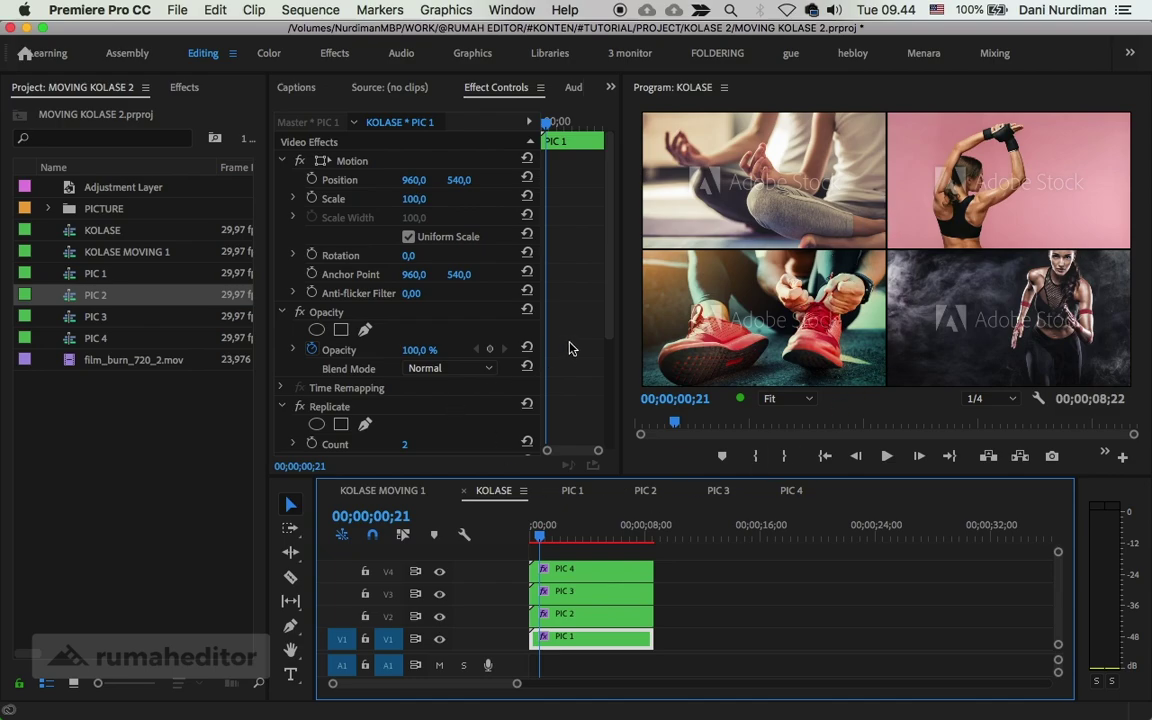
{"action": "left_click", "coordinate": [572, 490]}
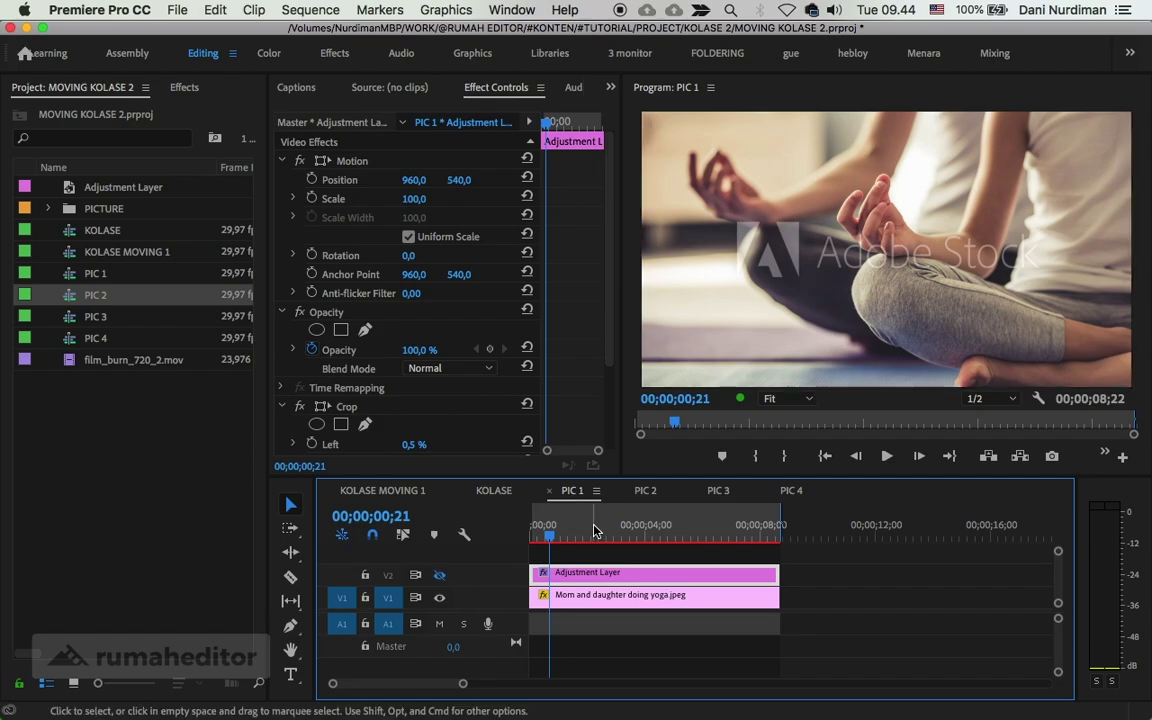
{"action": "key", "text": "shift+period"}
{"action": "key", "text": "shift+period"}
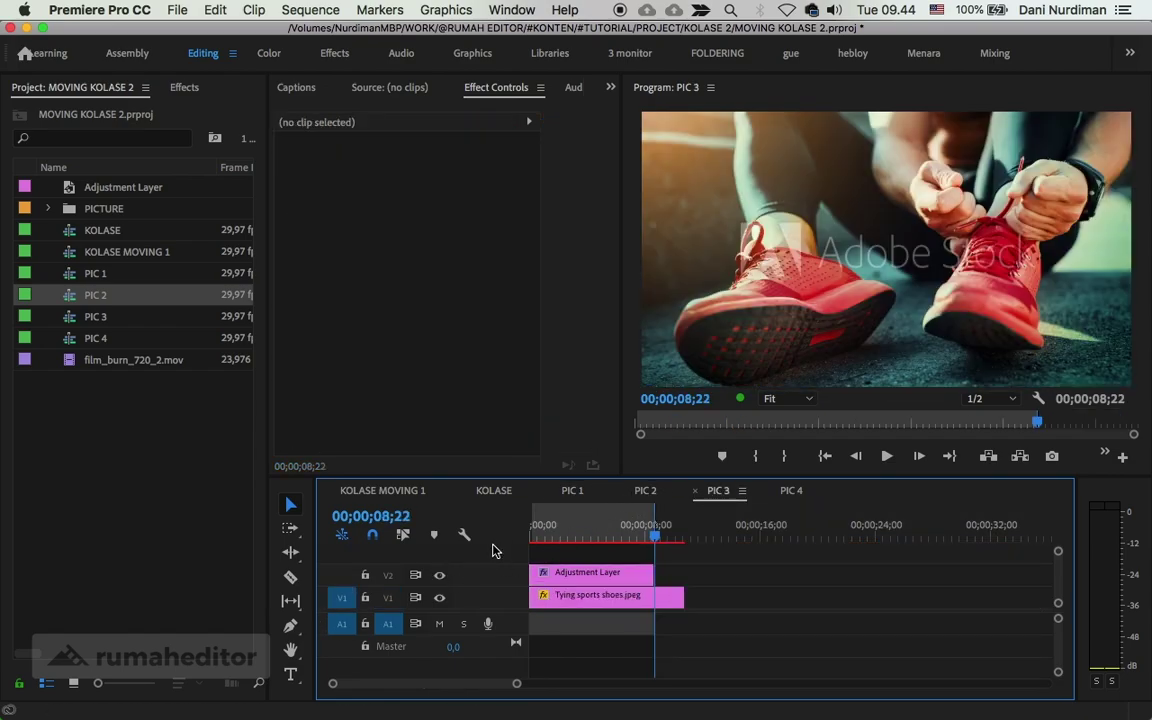
{"action": "left_click", "coordinate": [790, 490]}
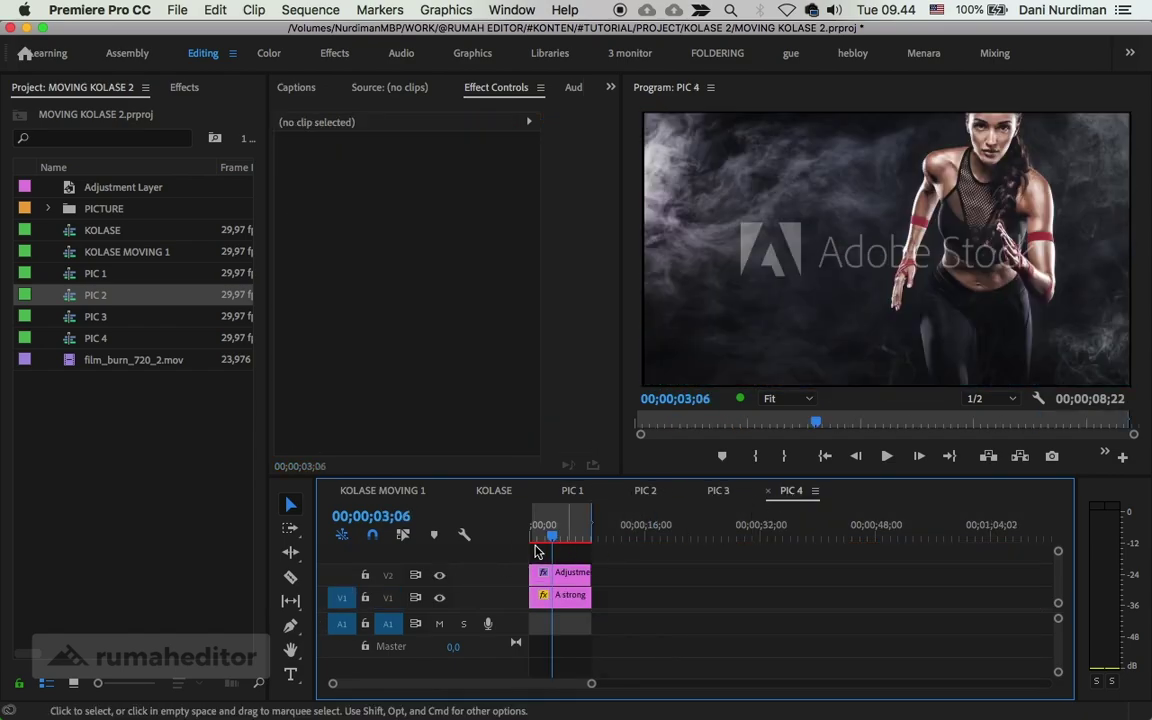
{"action": "left_click", "coordinate": [493, 490]}
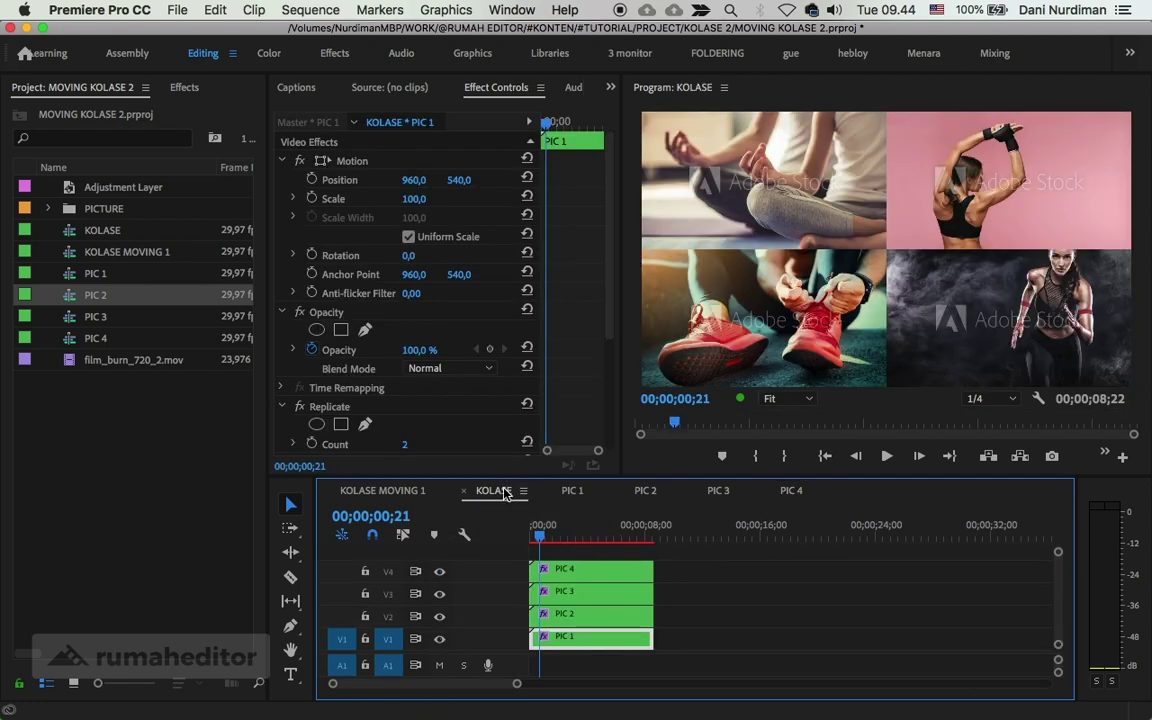
{"action": "left_click", "coordinate": [395, 492]}
- Play the KOLASE MOVING 1 zoom from its start with the Program monitor maximized
{"action": "left_click_drag", "start_coordinate": [699, 530], "coordinate": [693, 537]}
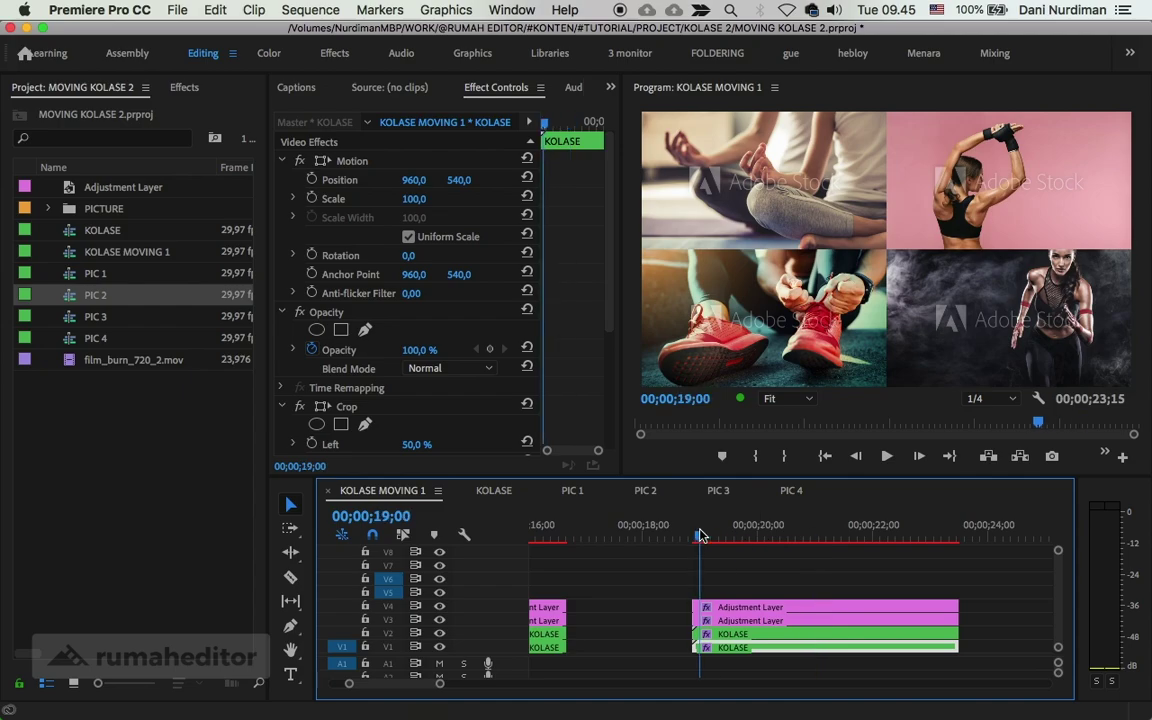
{"action": "key", "text": "space"}
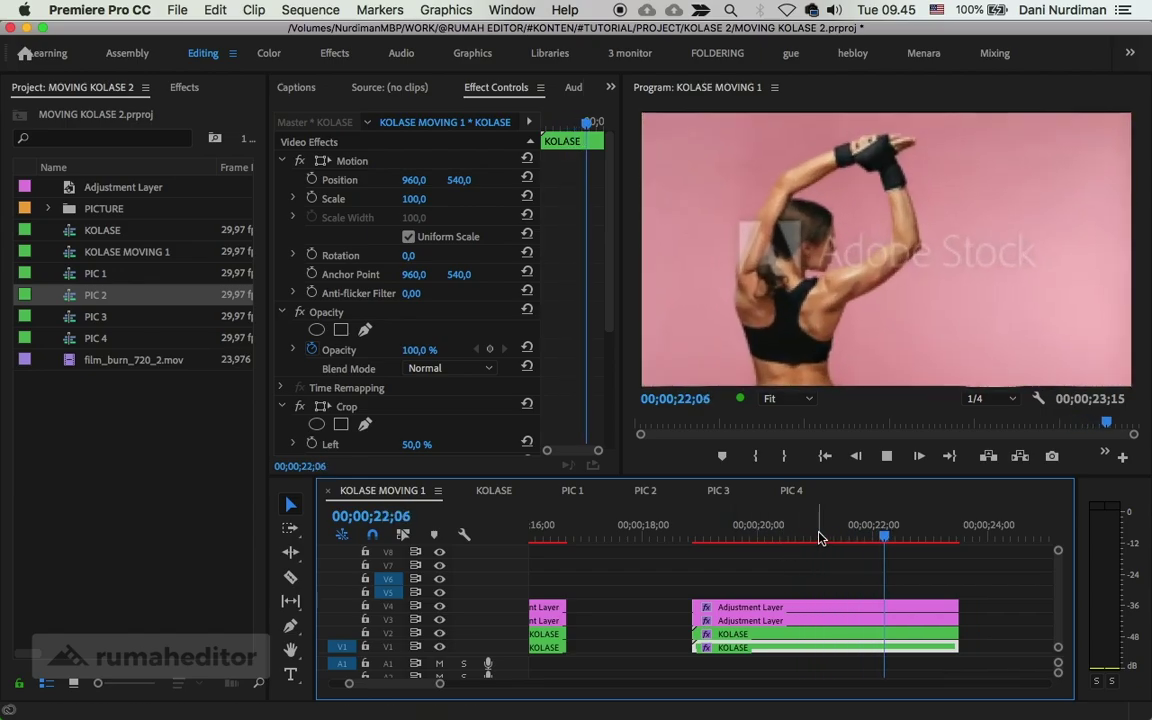
{"action": "key", "text": "grave"}
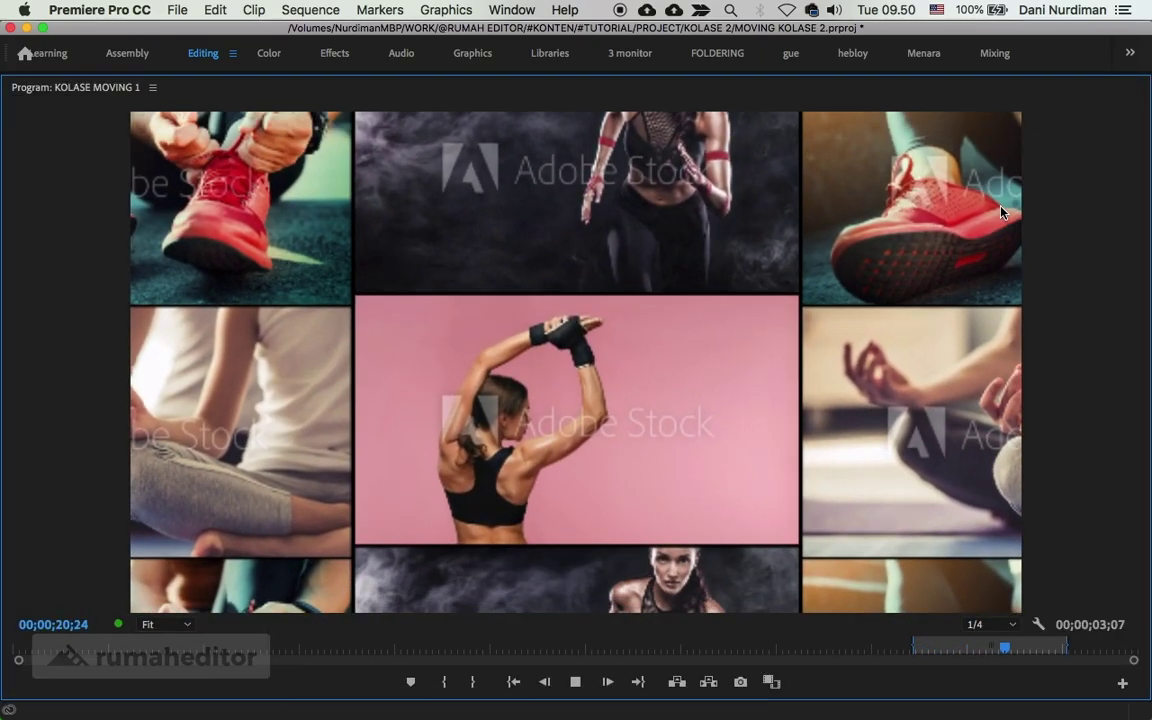